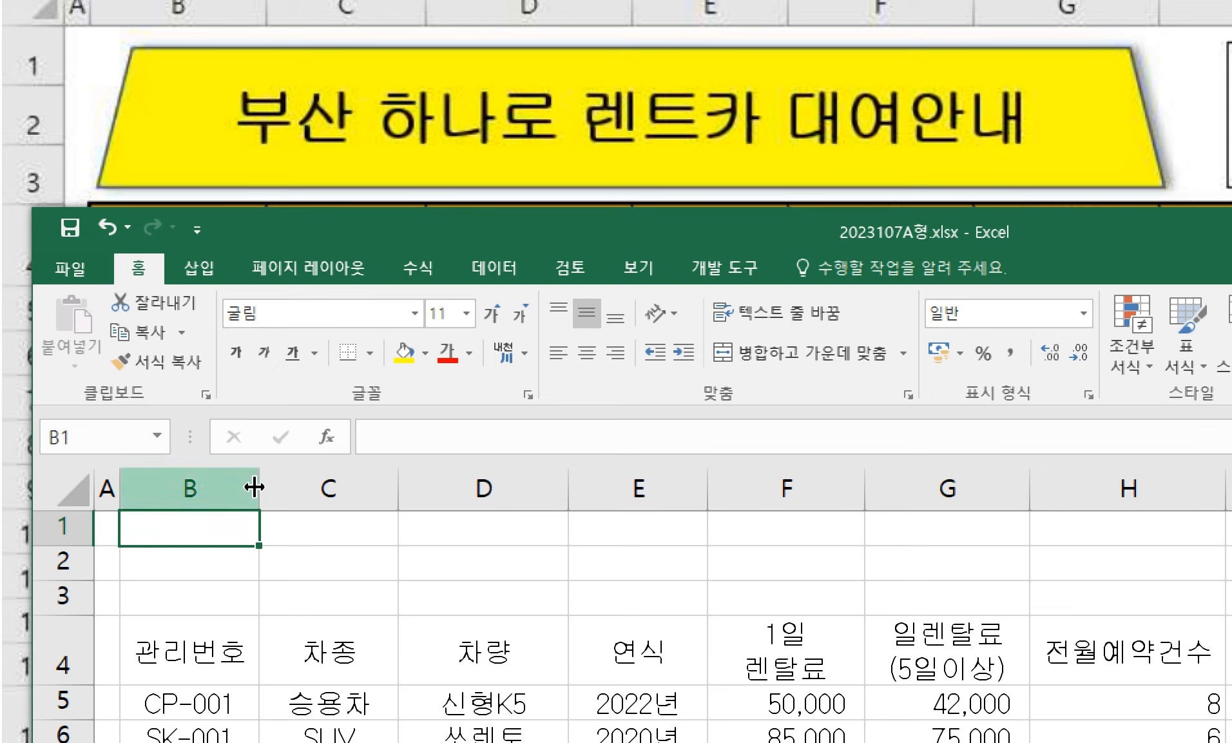
- Widen the Excel window until the insert commands for illustrations appear full size, and show the available shapes
click(193, 271)
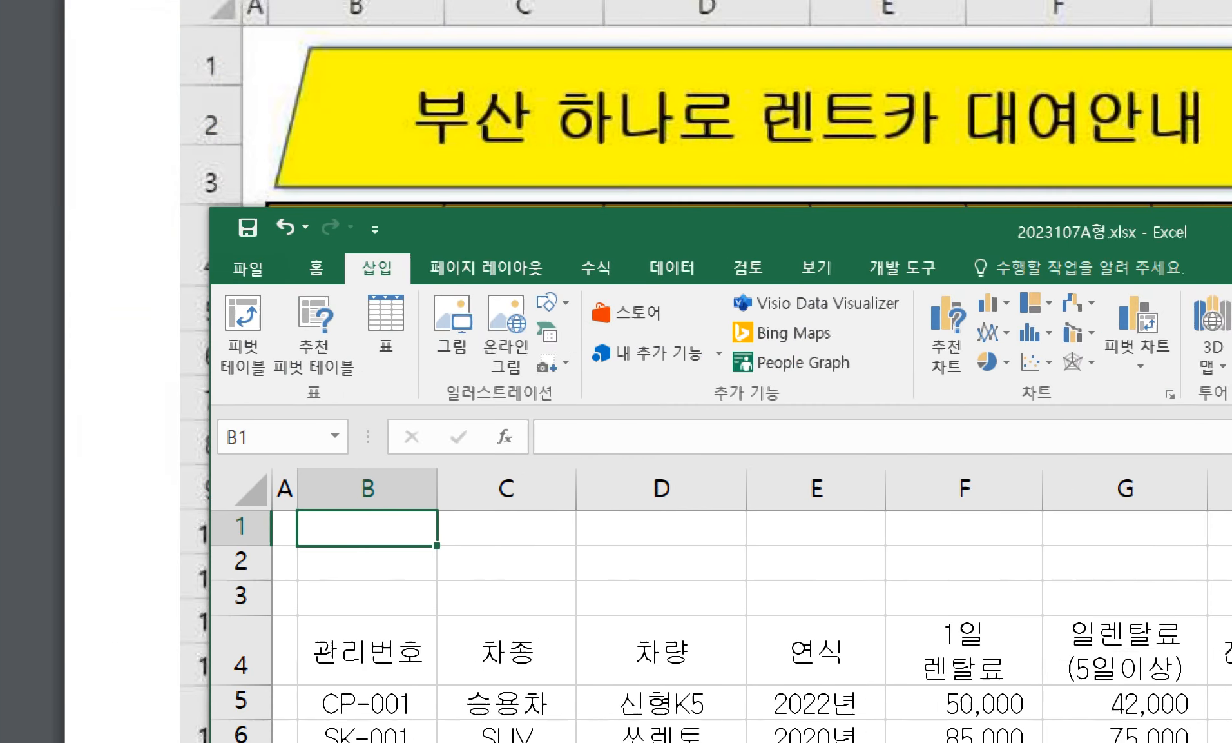
drag(210, 497, 59, 500)
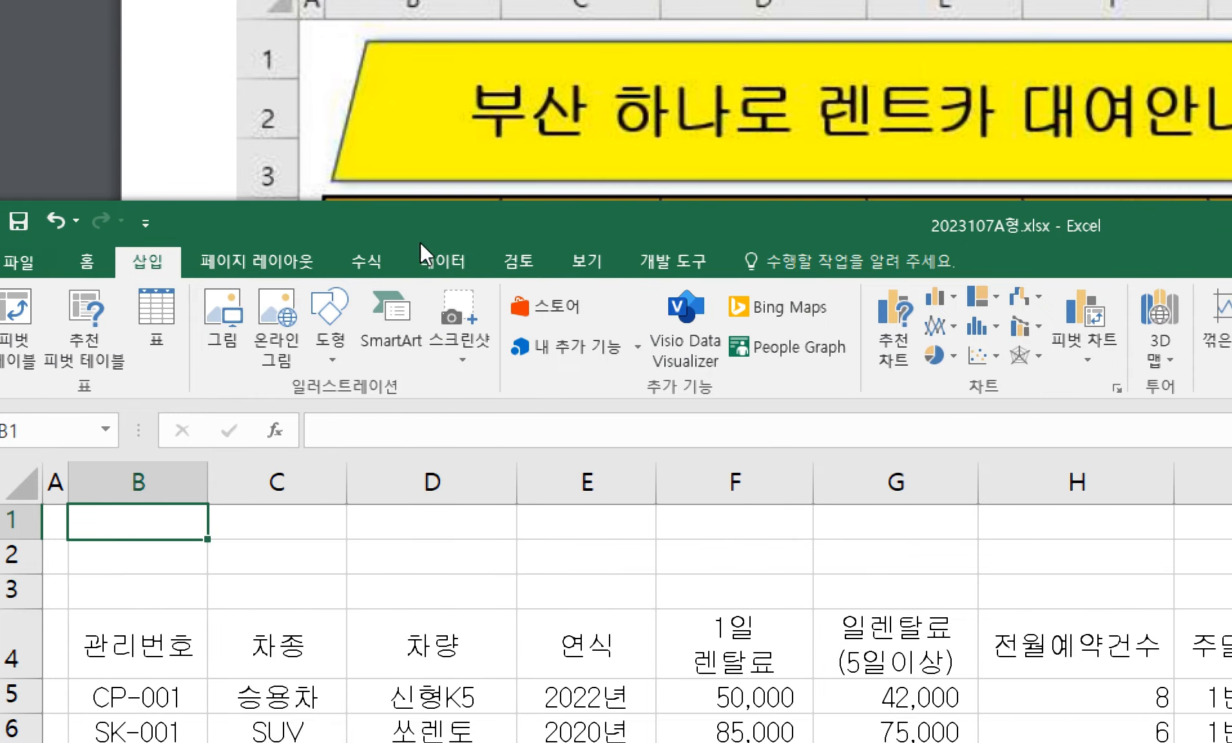
drag(420, 242, 650, 223)
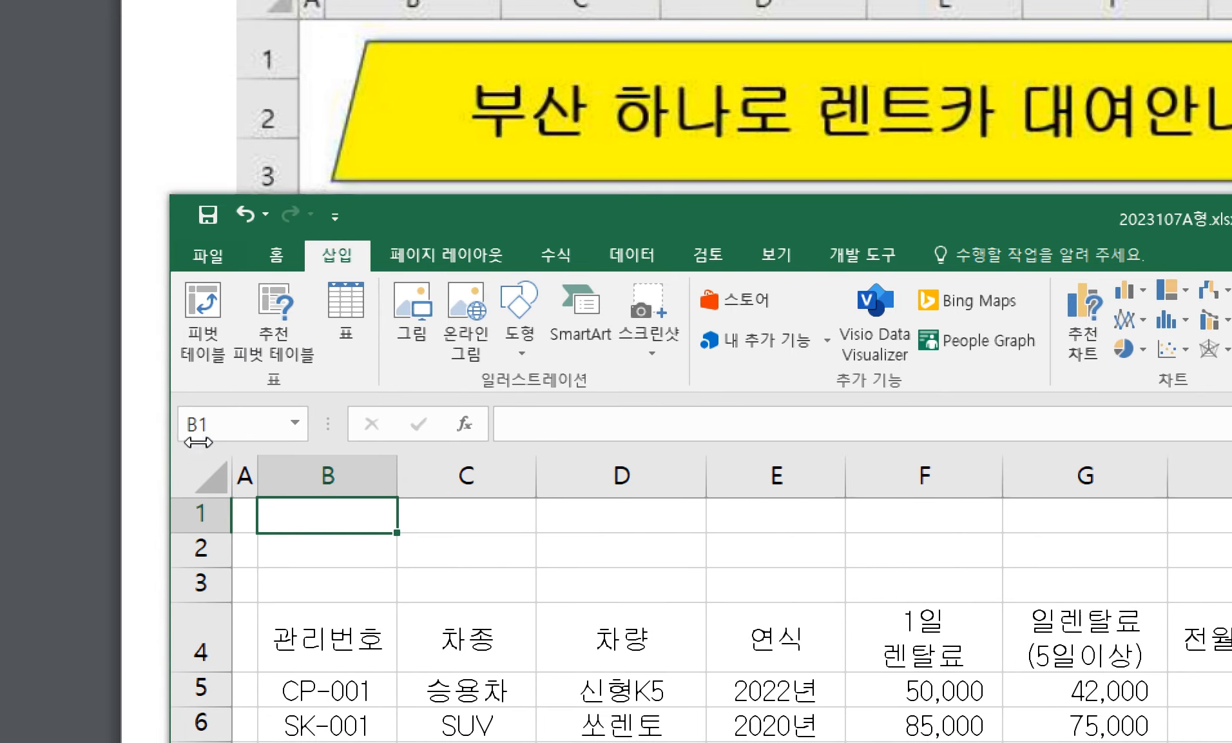
drag(198, 442, 157, 464)
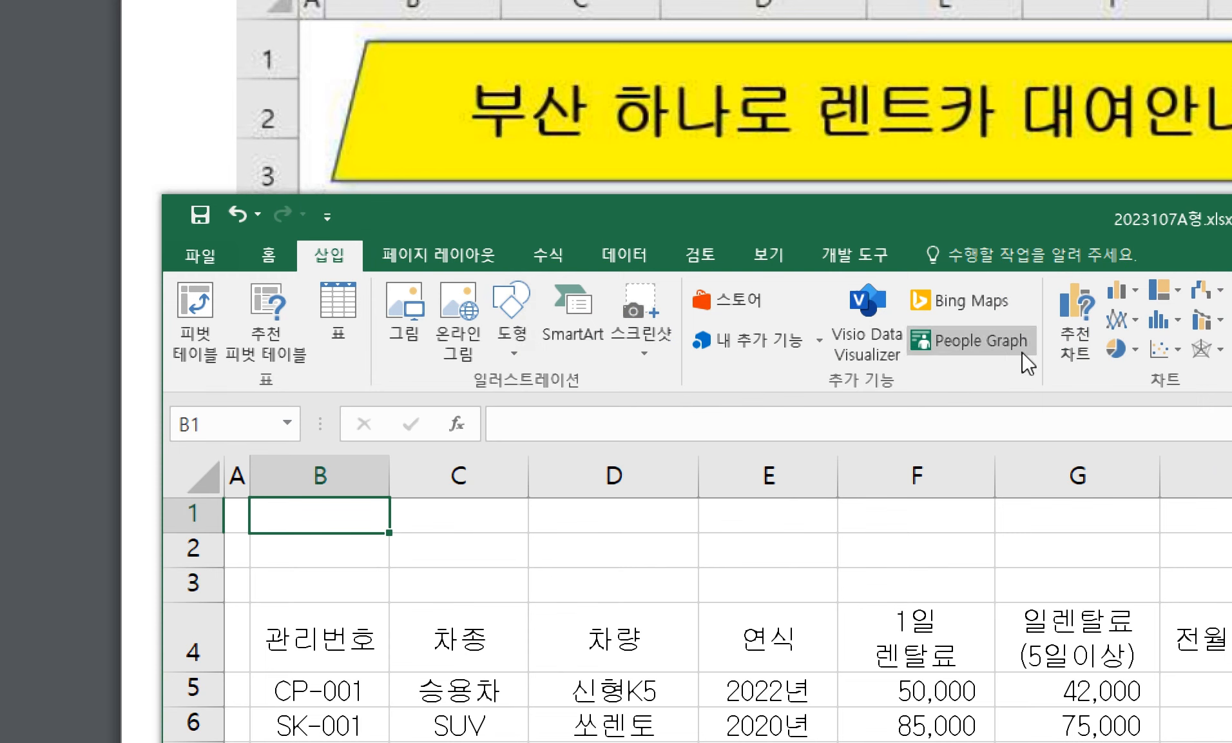
click(513, 345)
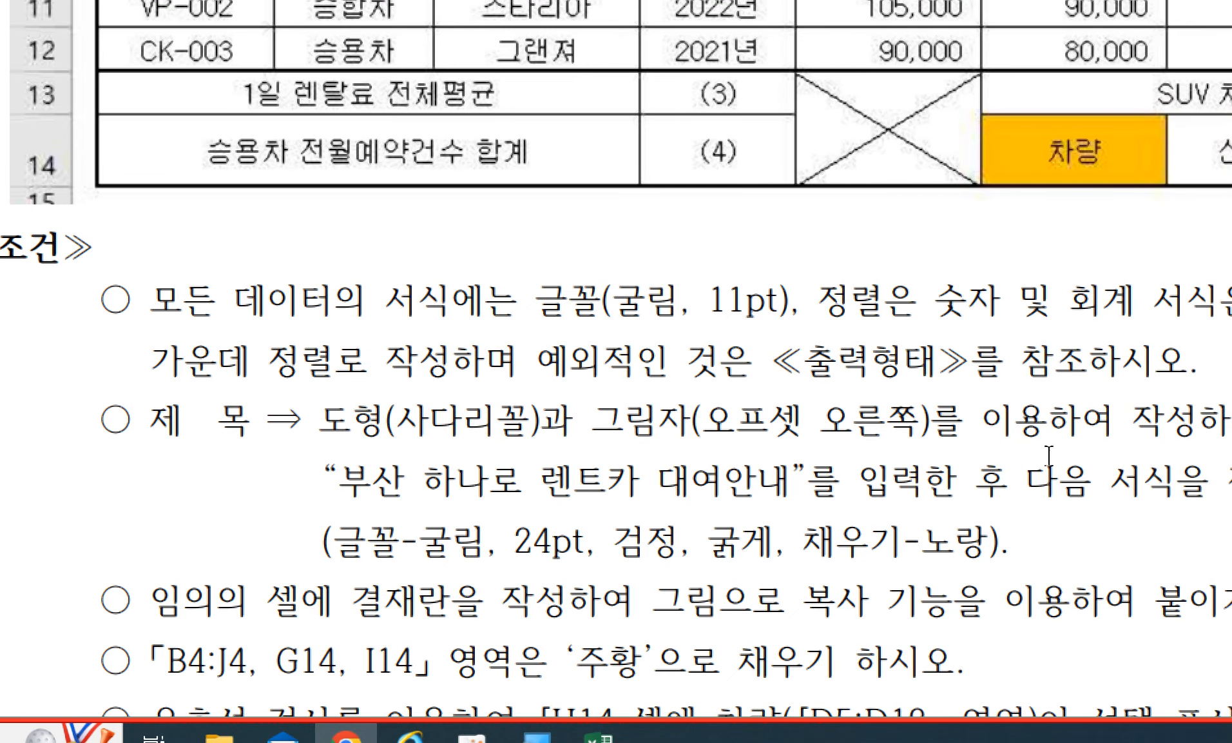
- Switch to the exam PDF and check which shape the title condition requires
drag(156, 421, 379, 423)
click(271, 423)
click(317, 421)
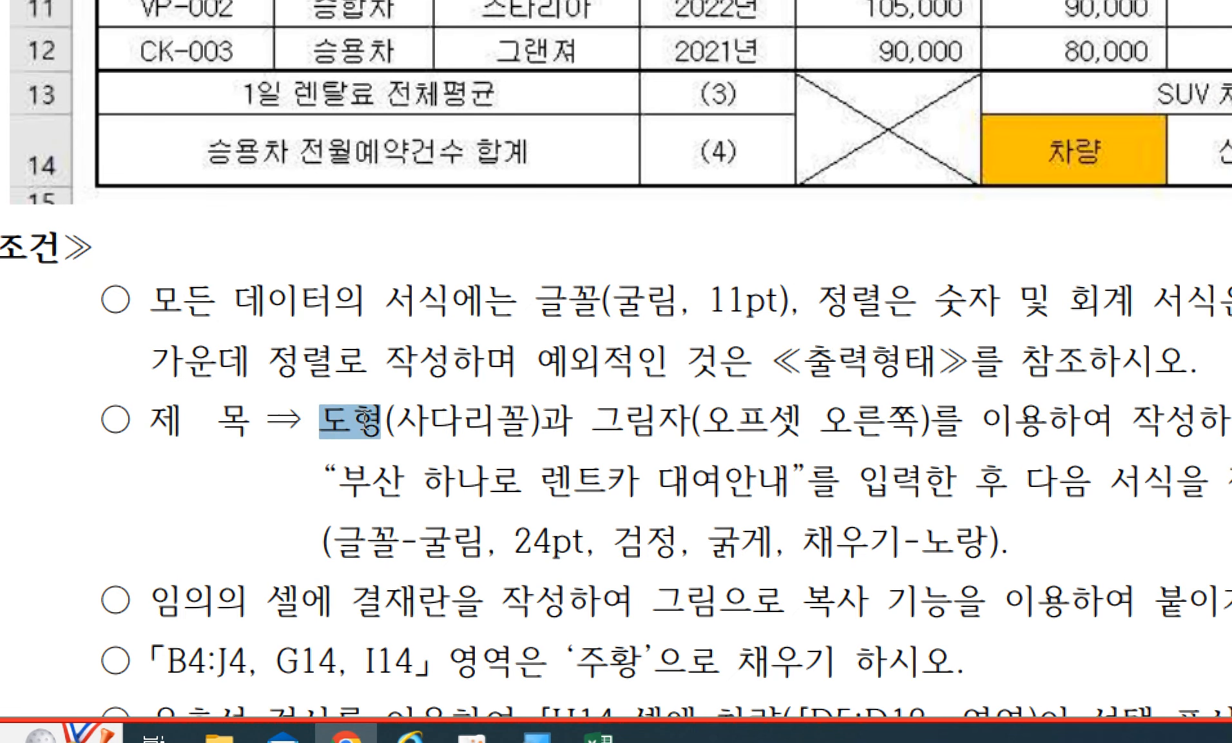
click(370, 420)
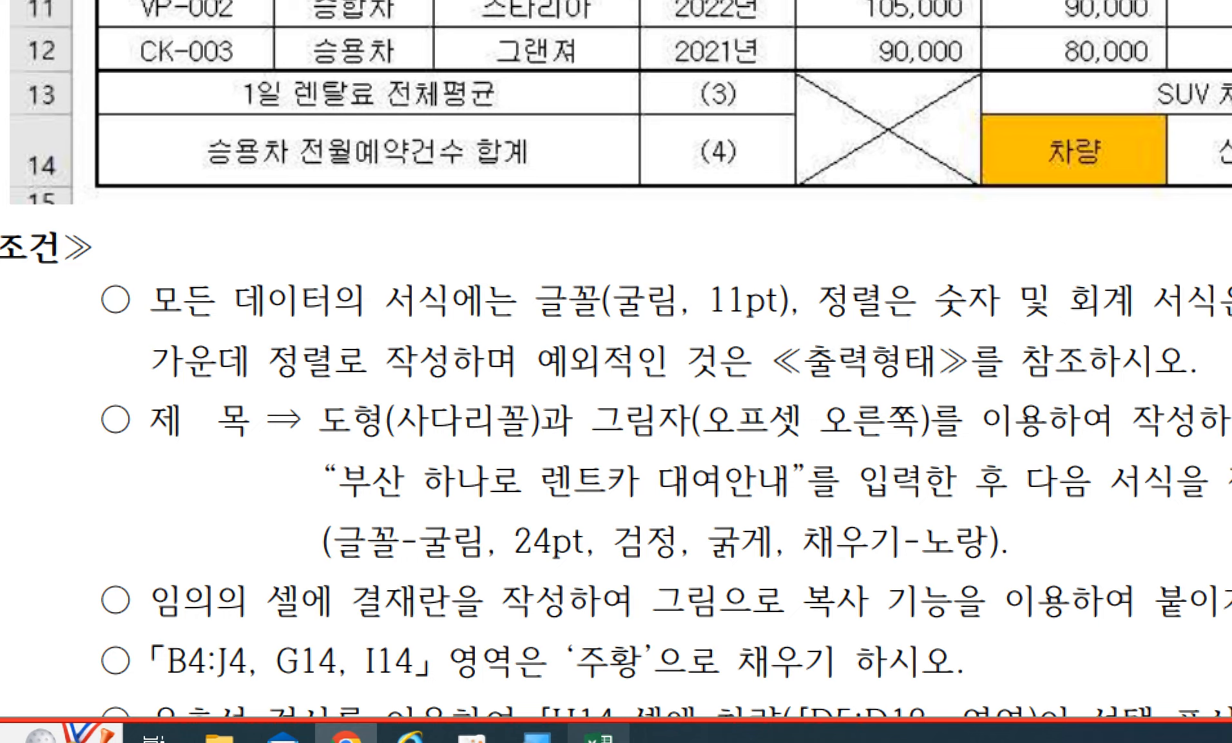
click(598, 734)
click(287, 323)
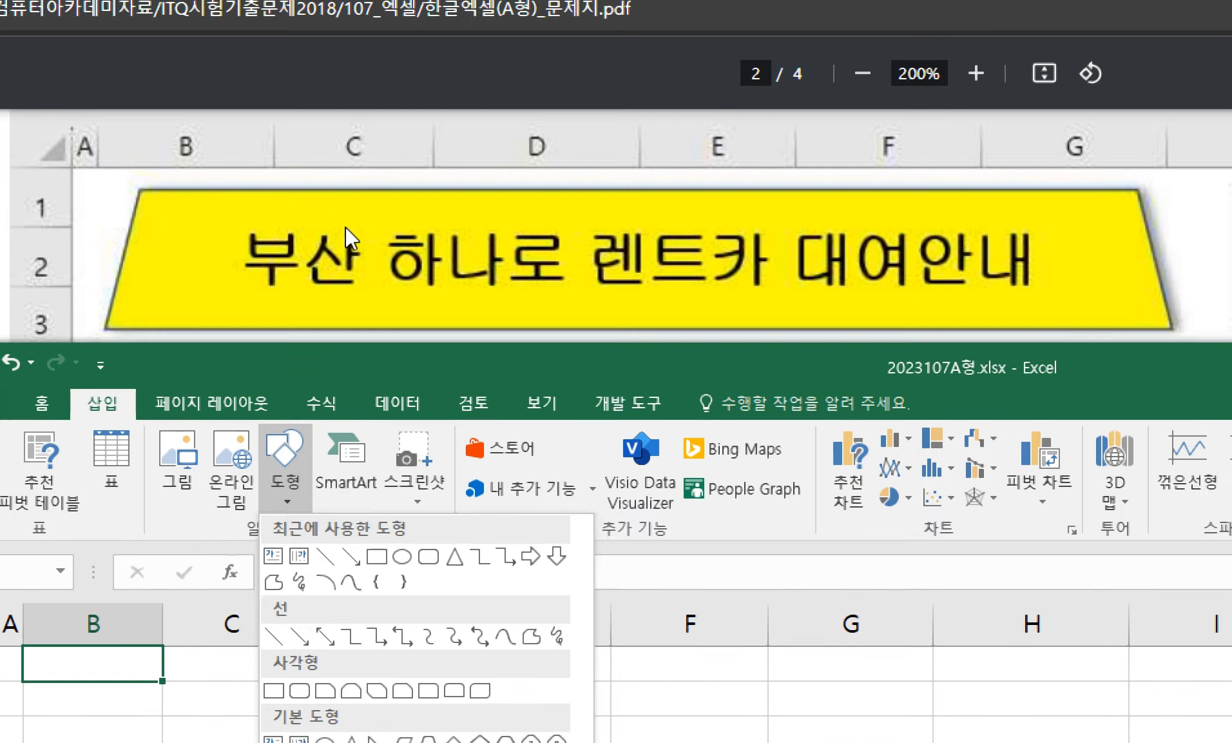
click(345, 228)
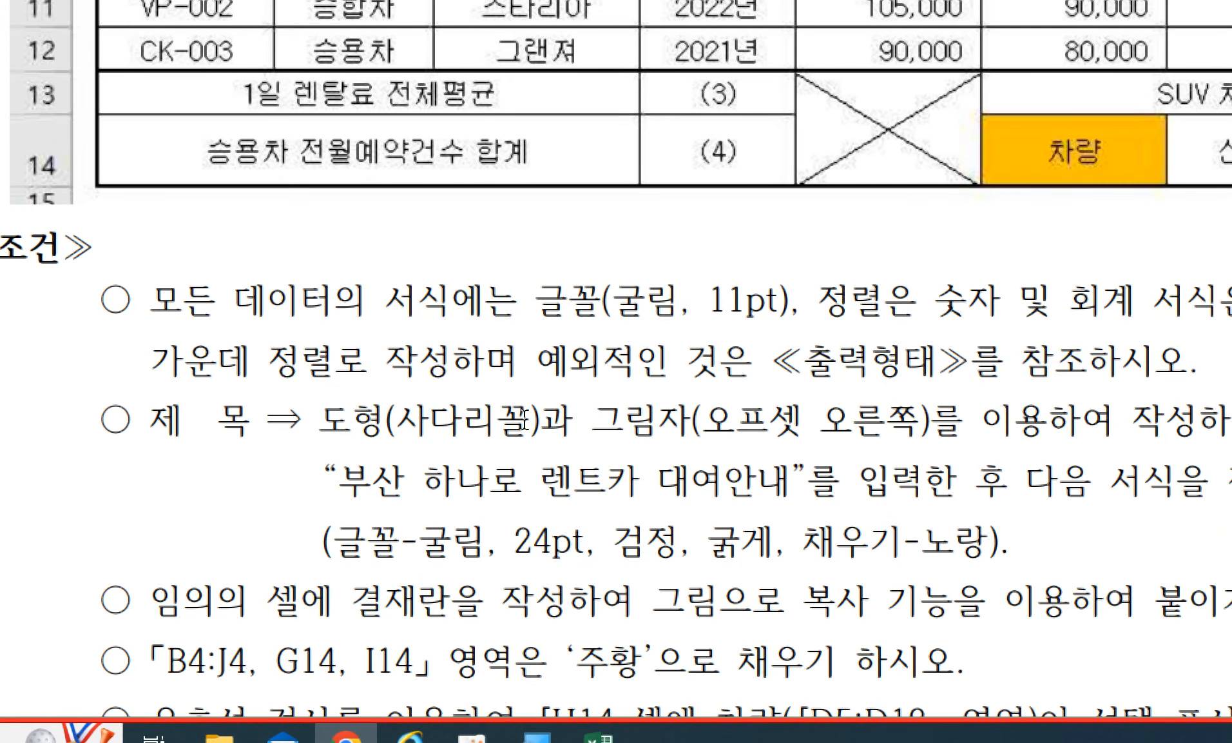
mouse_move(525, 423)
mouse_down()
mouse_move(410, 425)
mouse_move(532, 424)
mouse_up()
click(411, 426)
click(533, 424)
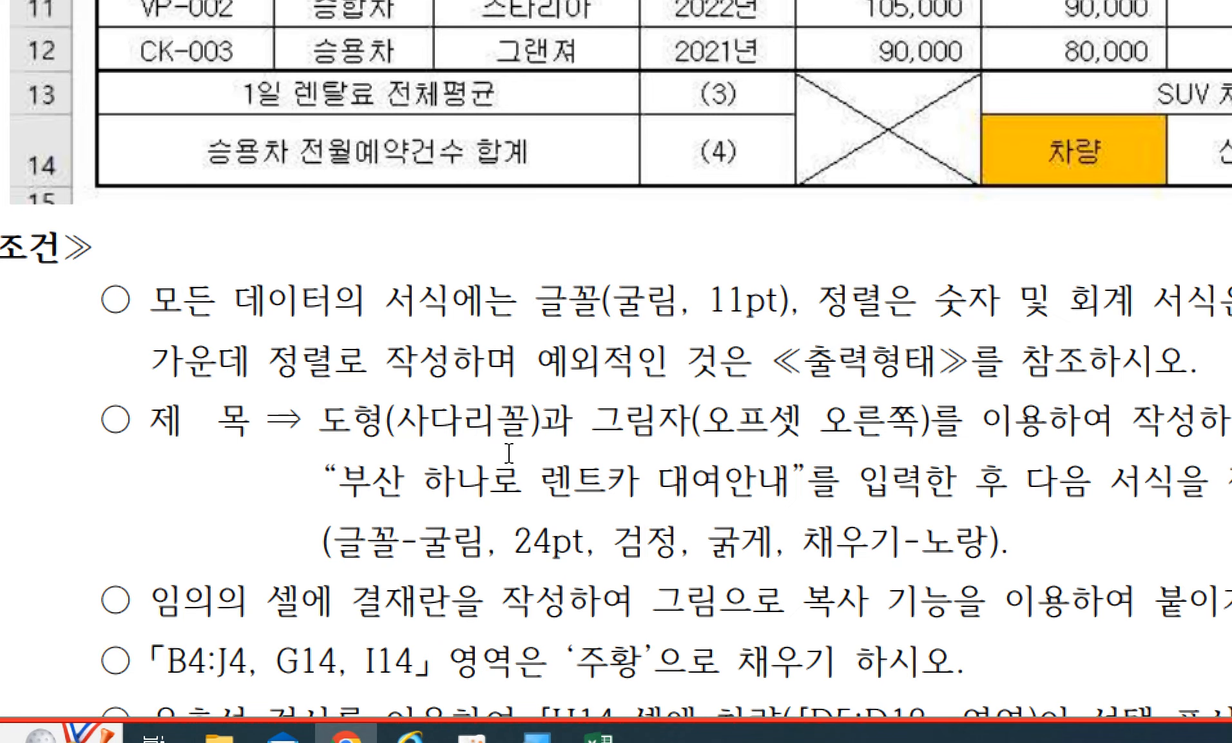
- Switch to Excel and draw a trapezoid (사다리꼴) from B1 into F4, about 9.2 cm wide and 2 cm high
click(601, 725)
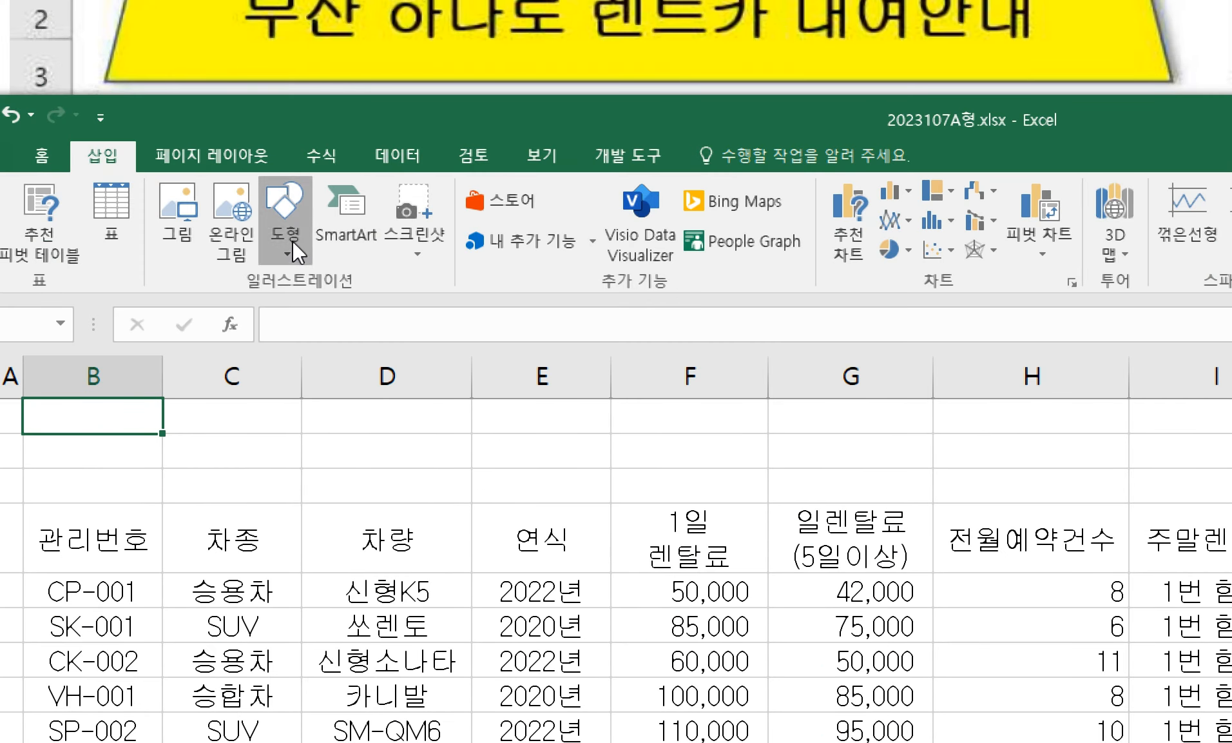
click(293, 240)
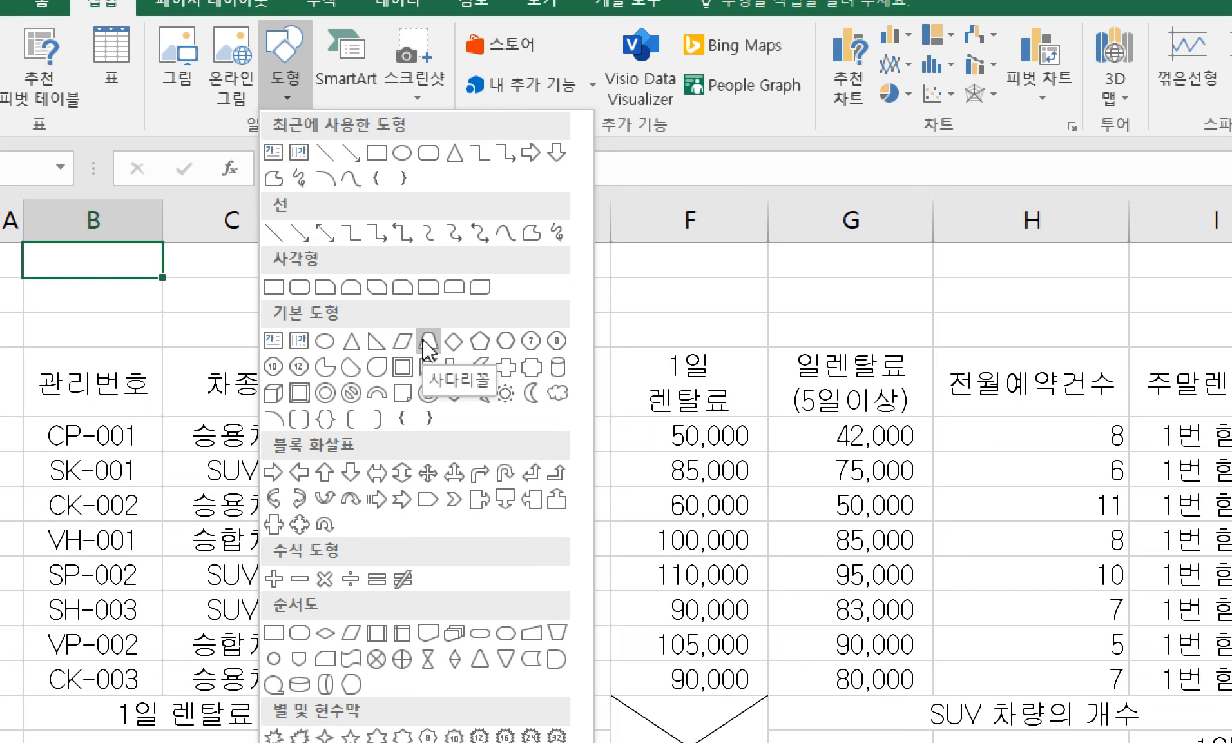
click(425, 341)
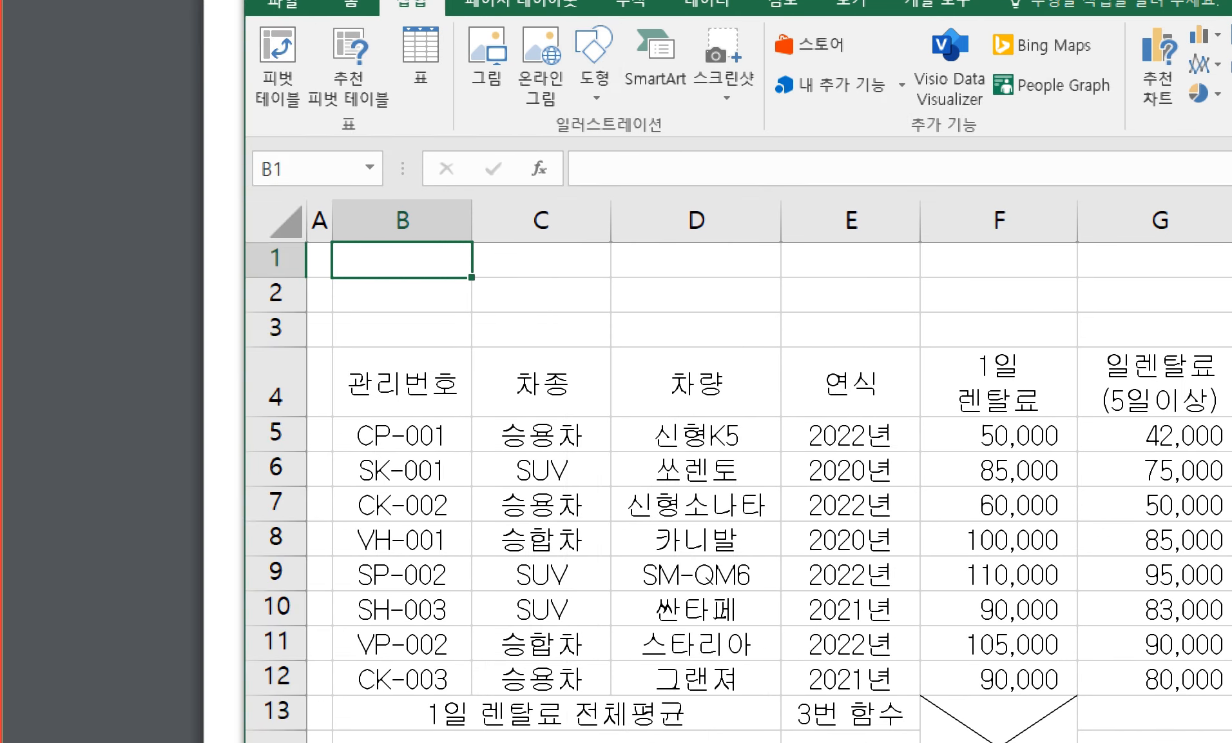
drag(391, 251, 1063, 394)
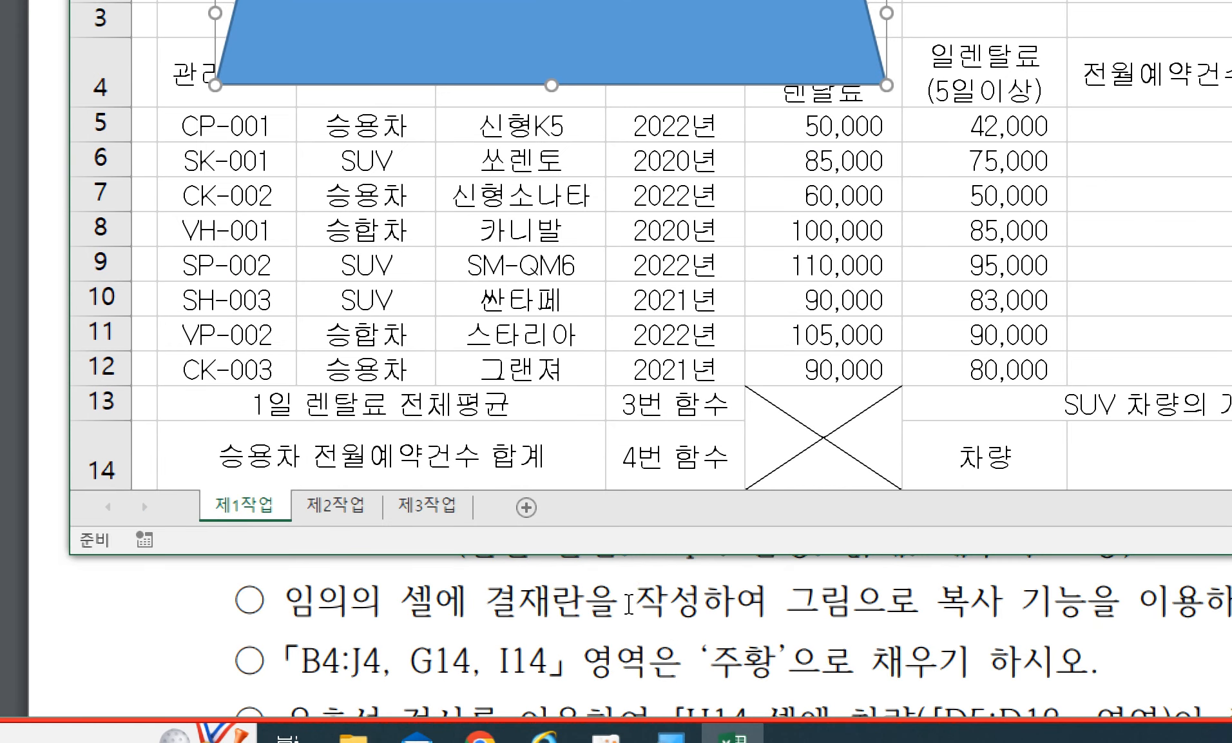
- Switch to the exam PDF and check which shadow the title shape requires
click(629, 604)
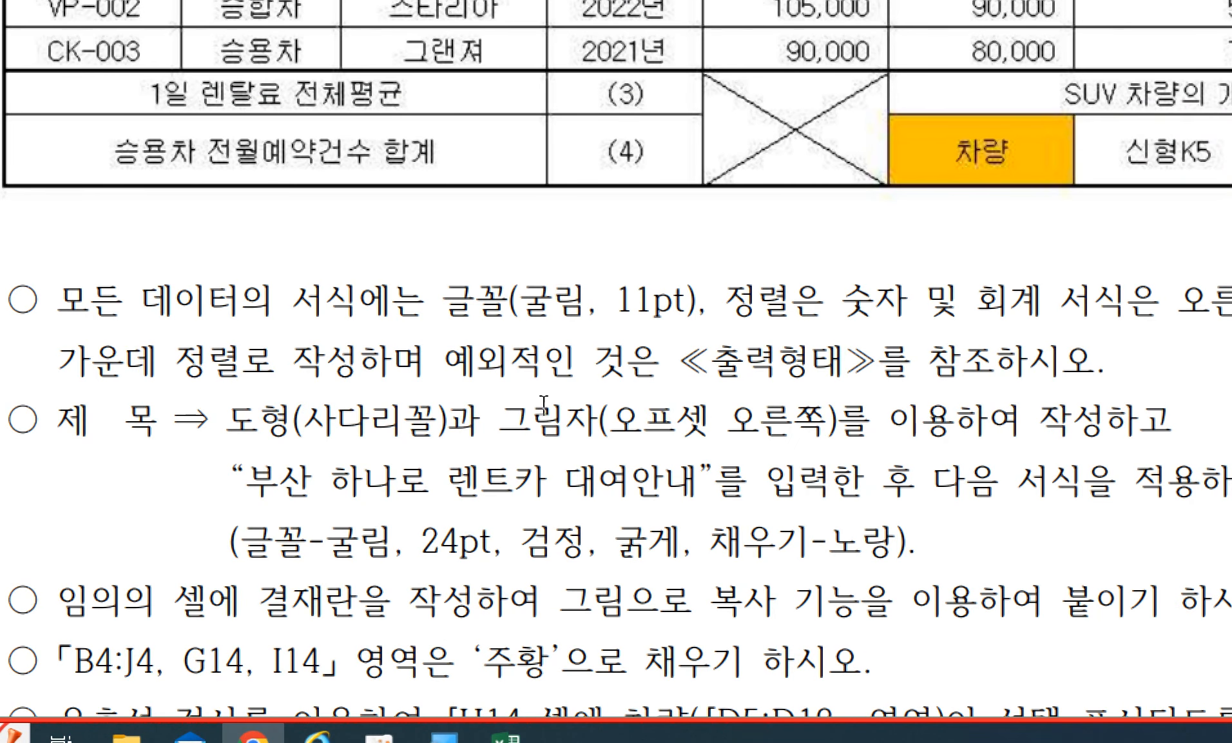
drag(732, 427, 743, 428)
drag(515, 424, 679, 428)
click(680, 428)
drag(508, 416, 587, 415)
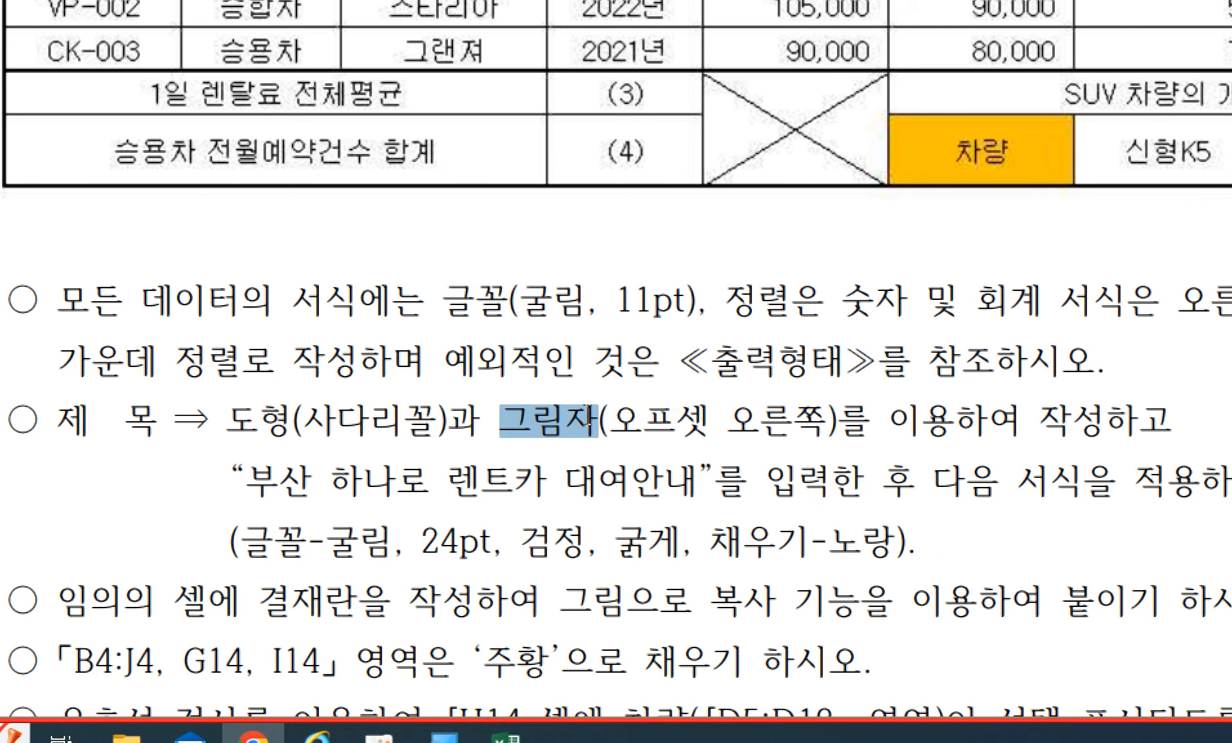
click(592, 429)
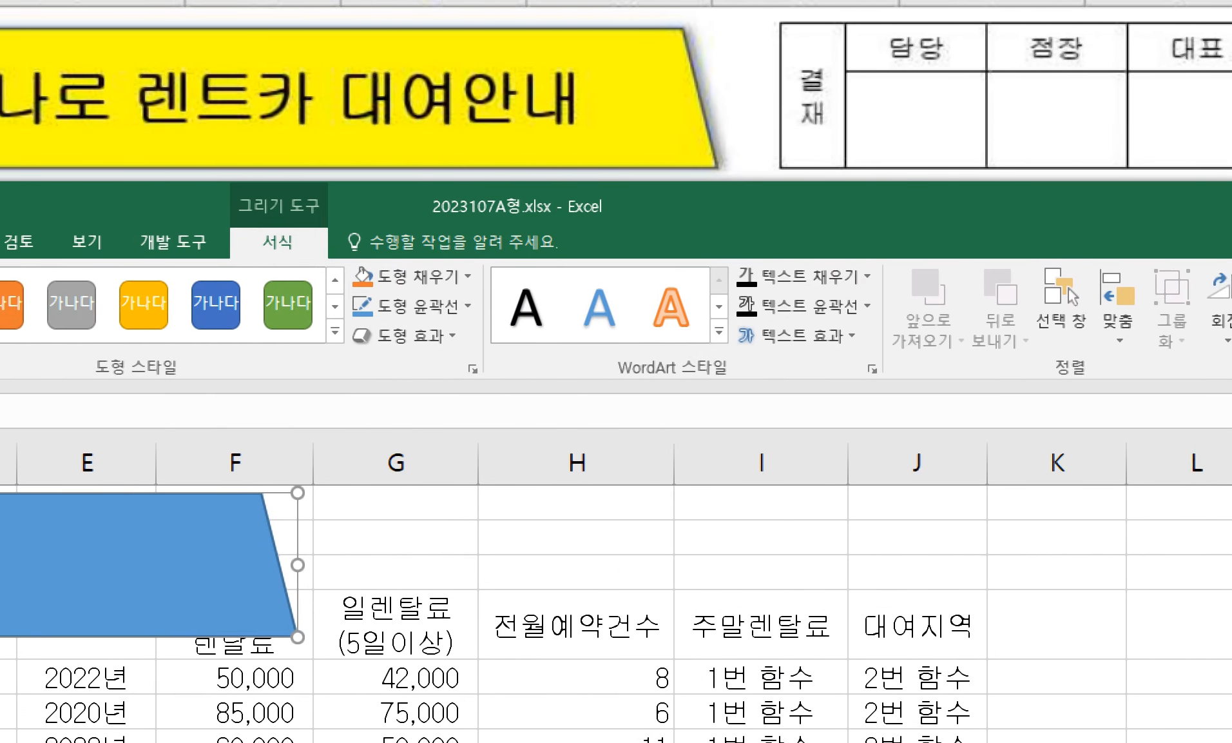
click(305, 346)
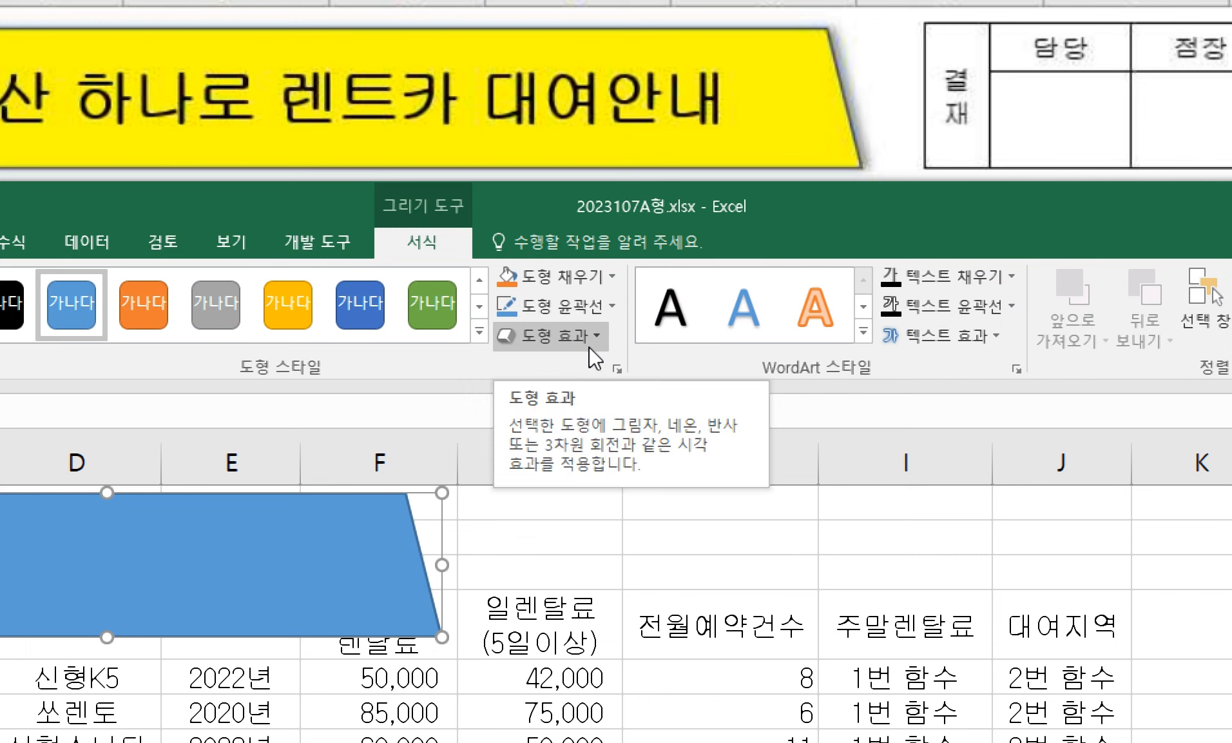
click(594, 342)
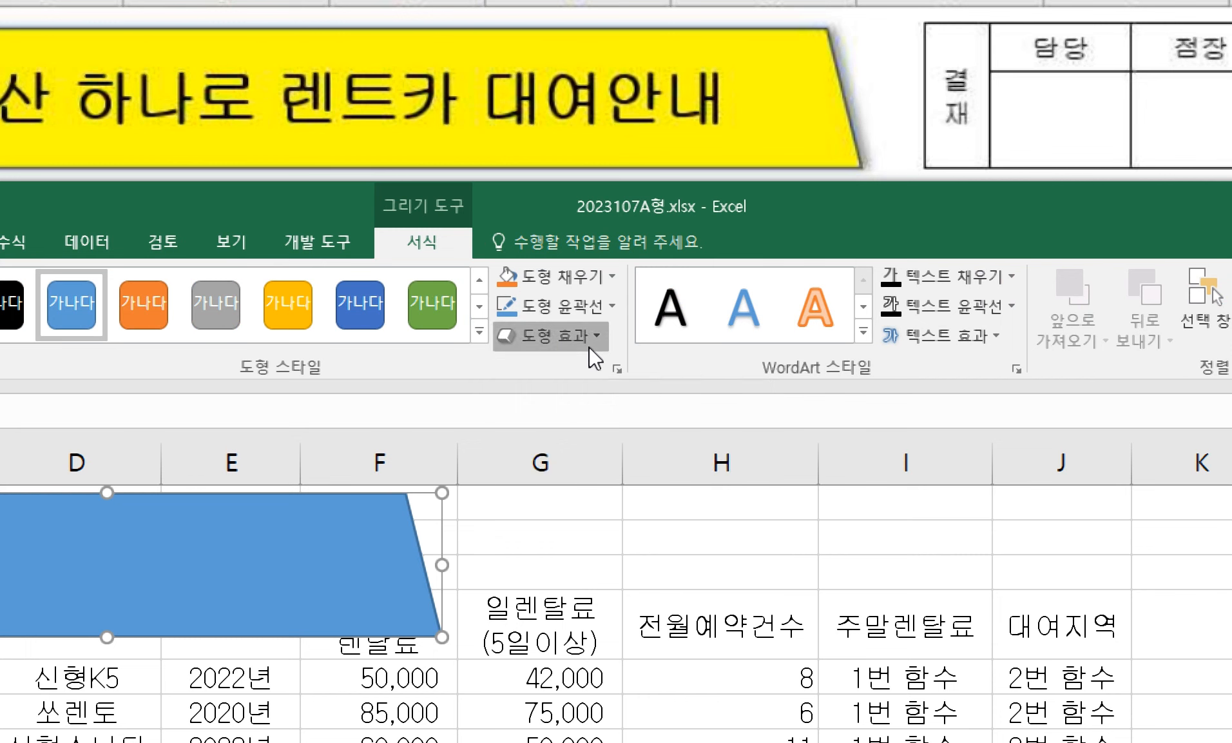
mouse_move(572, 438)
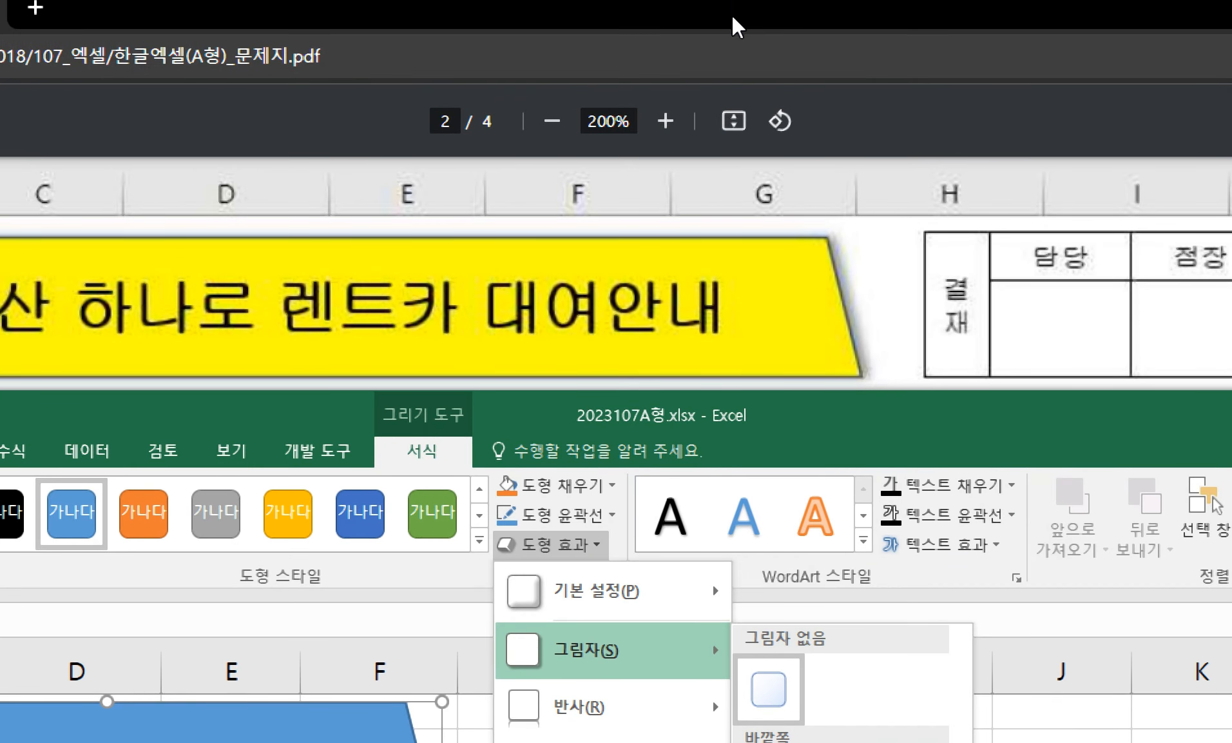
click(738, 26)
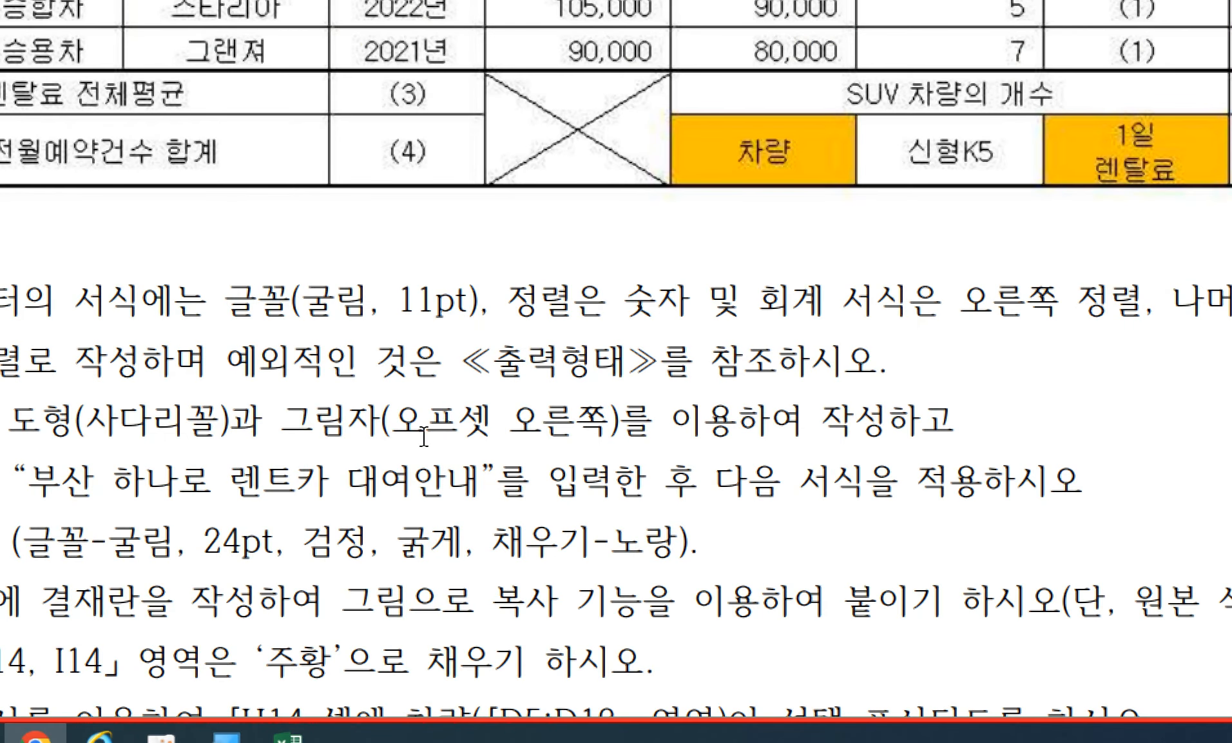
click(287, 737)
click(553, 127)
mouse_move(667, 241)
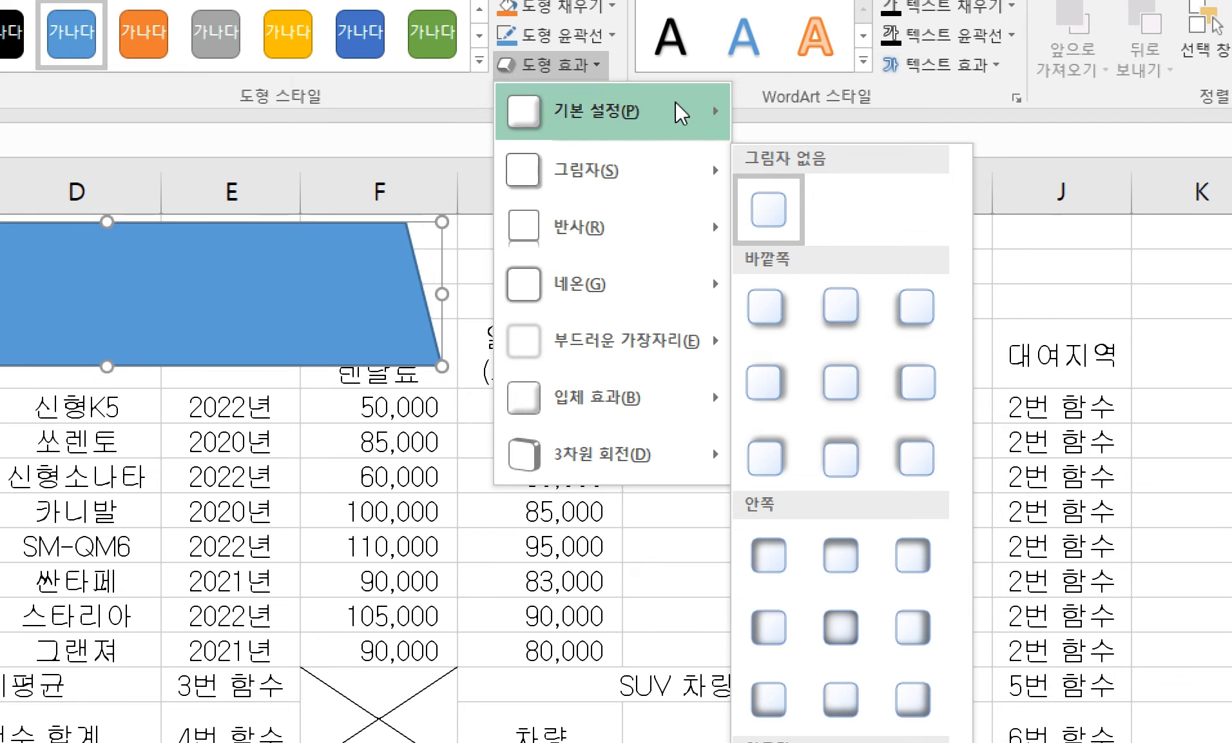
click(563, 66)
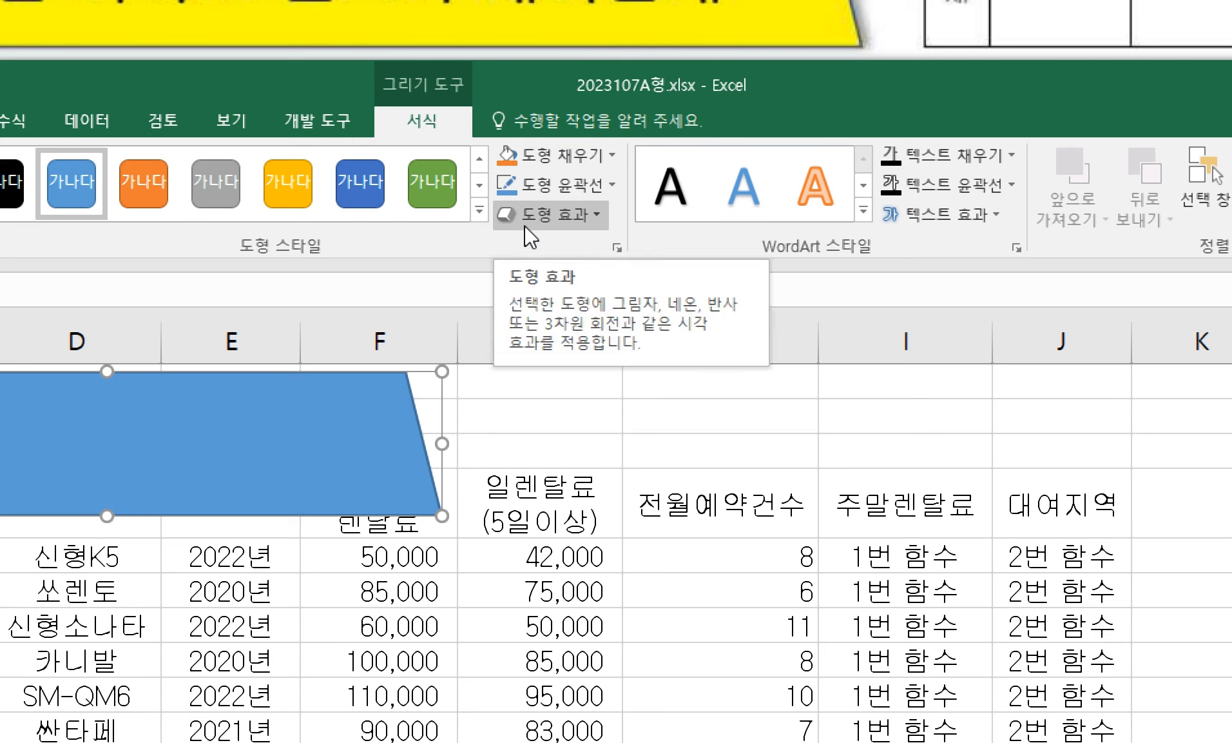
- Give the trapezoid the outer Offset Right (오프셋 오른쪽) shadow preset through its shape formatting options
right_click(290, 439)
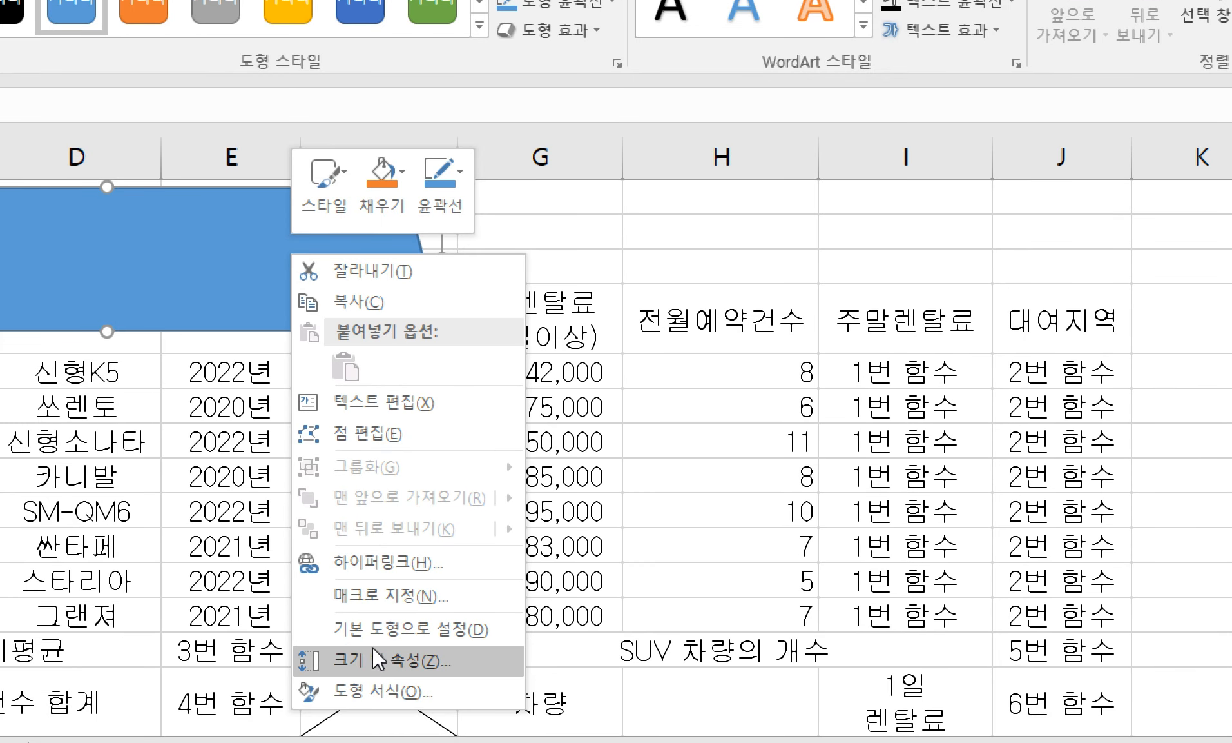
click(414, 688)
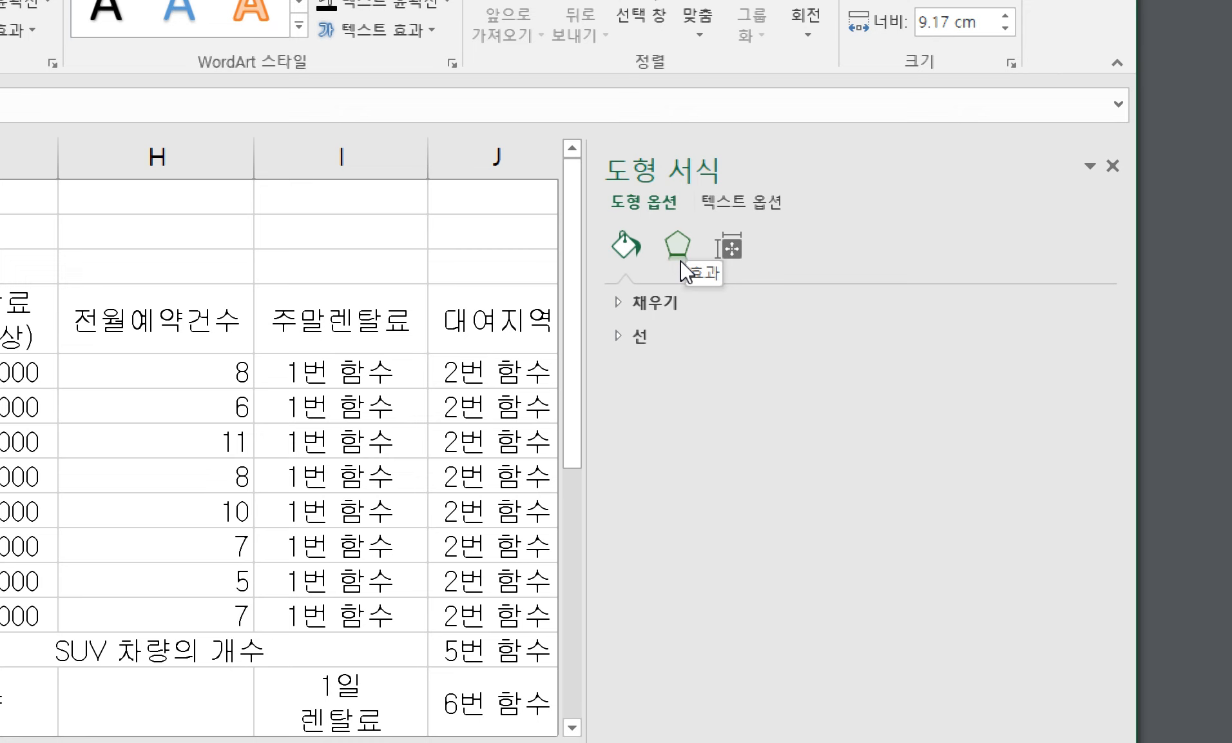
click(679, 251)
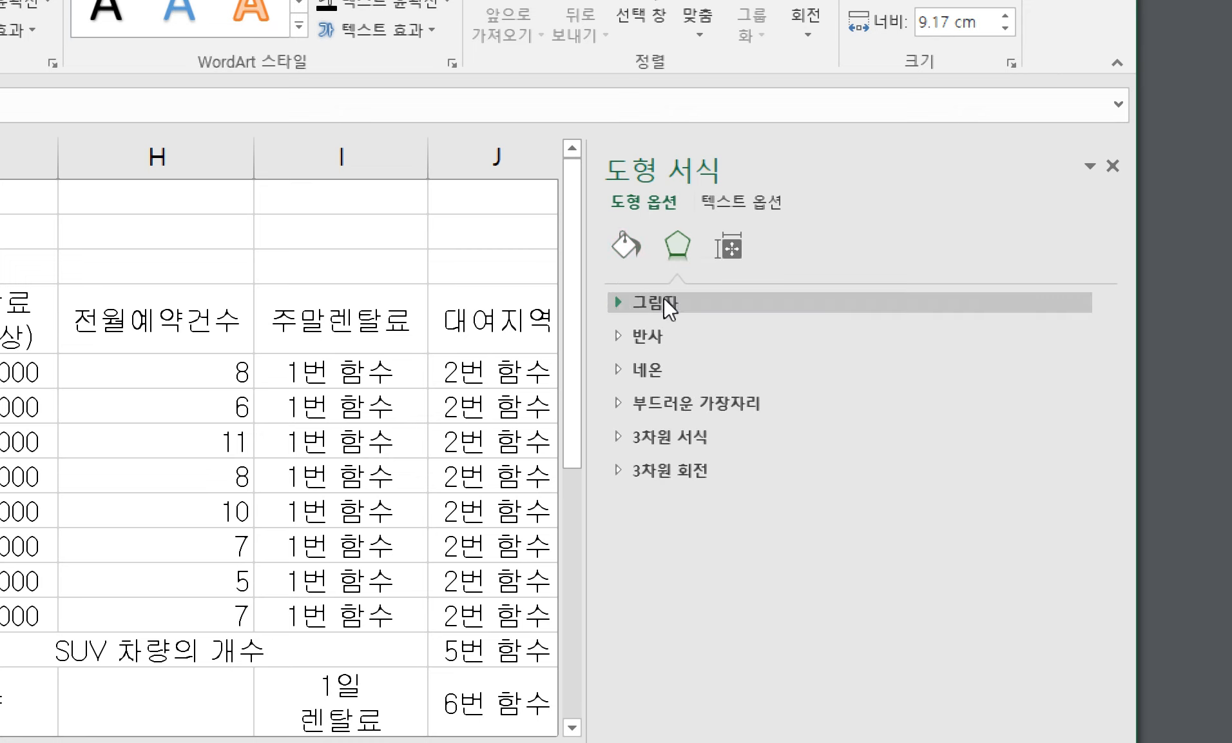
click(617, 302)
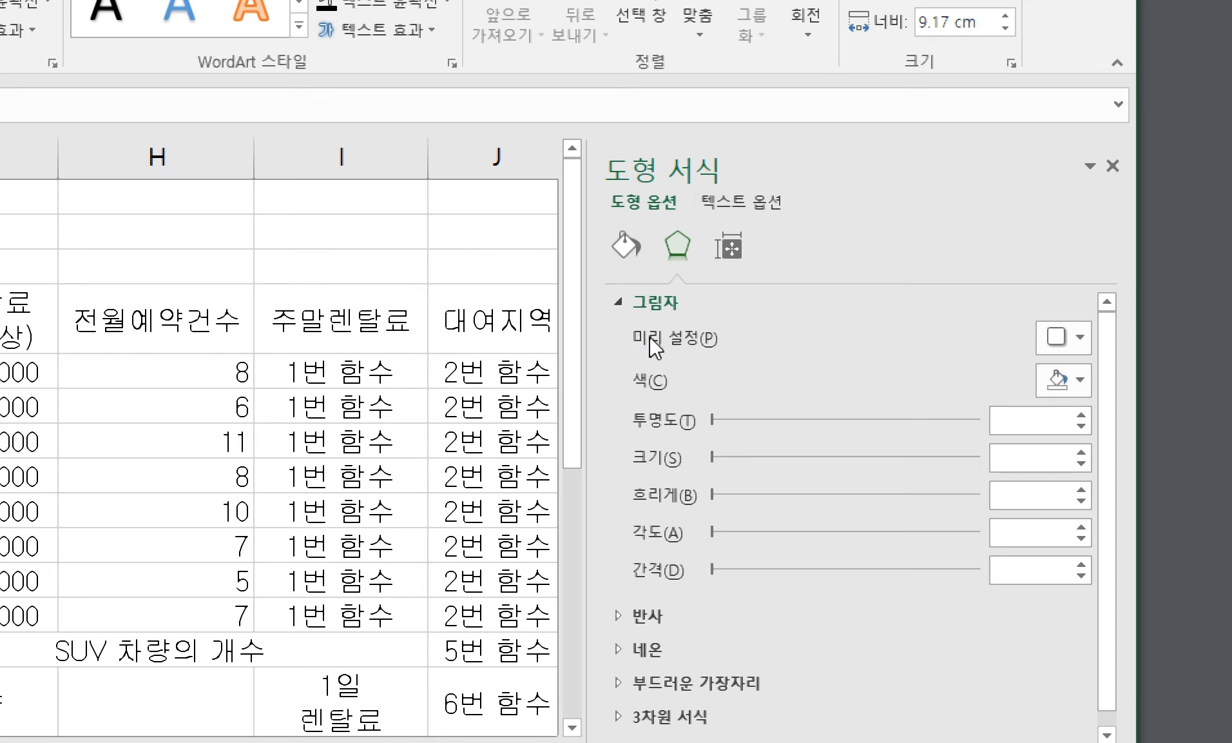
click(1060, 336)
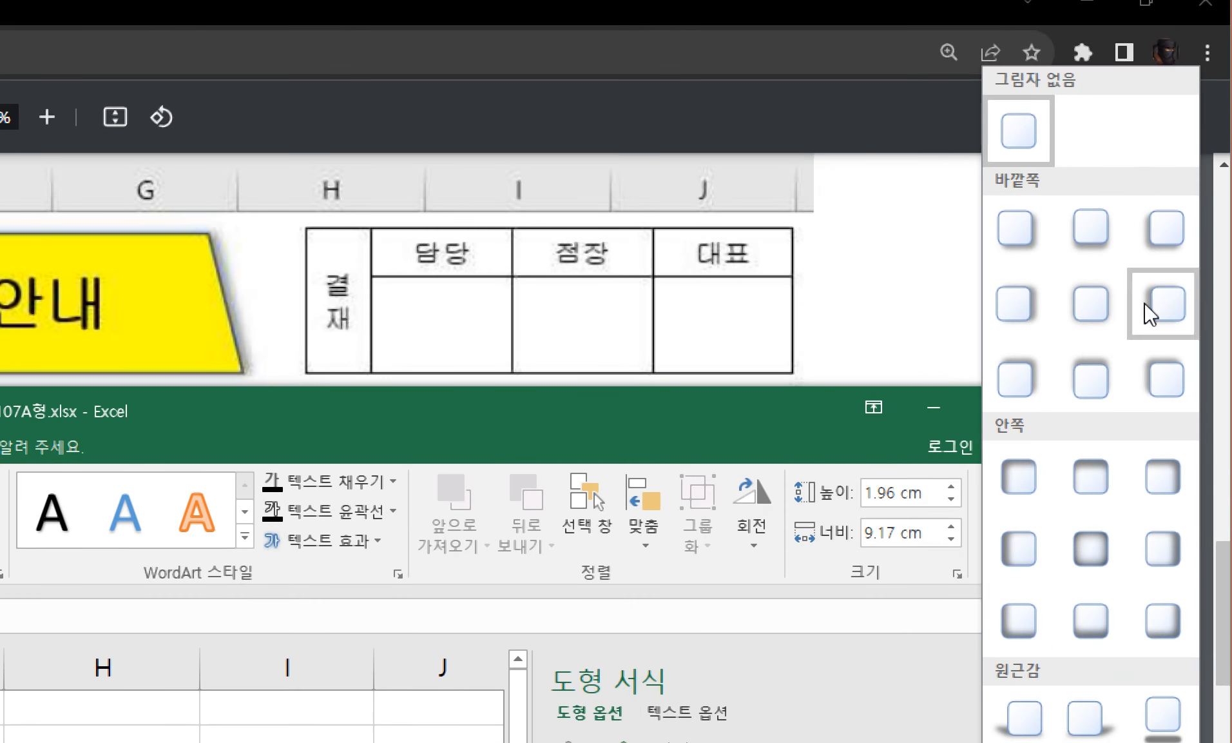
click(1017, 303)
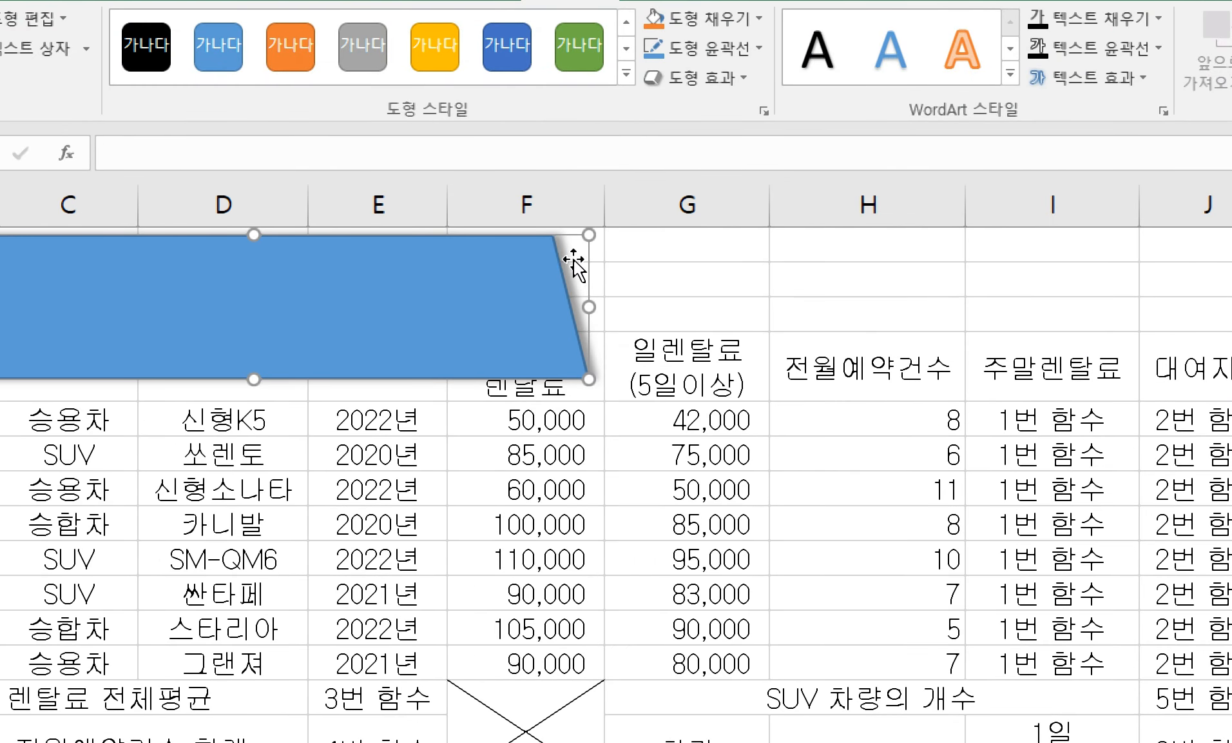
click(626, 300)
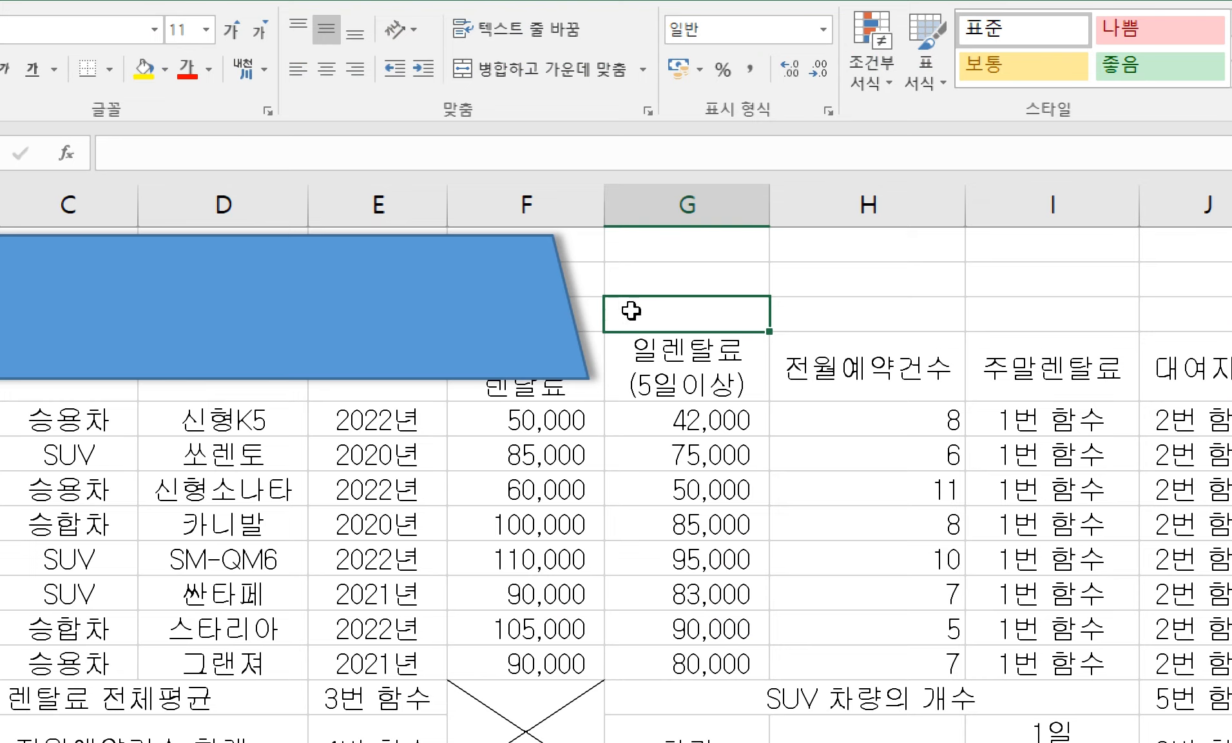
click(516, 310)
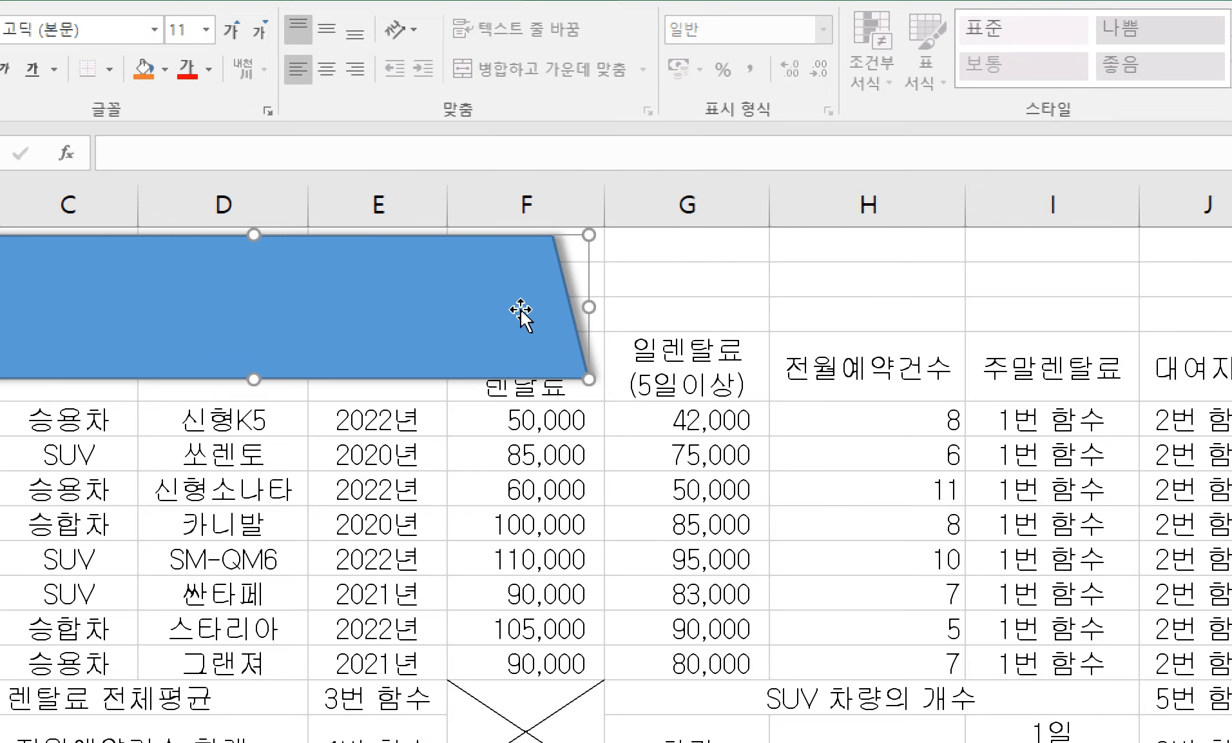
- Switch to the exam PDF and read the title text and formatting required for the shape
click(640, 183)
scroll(544, 709, down, 4)
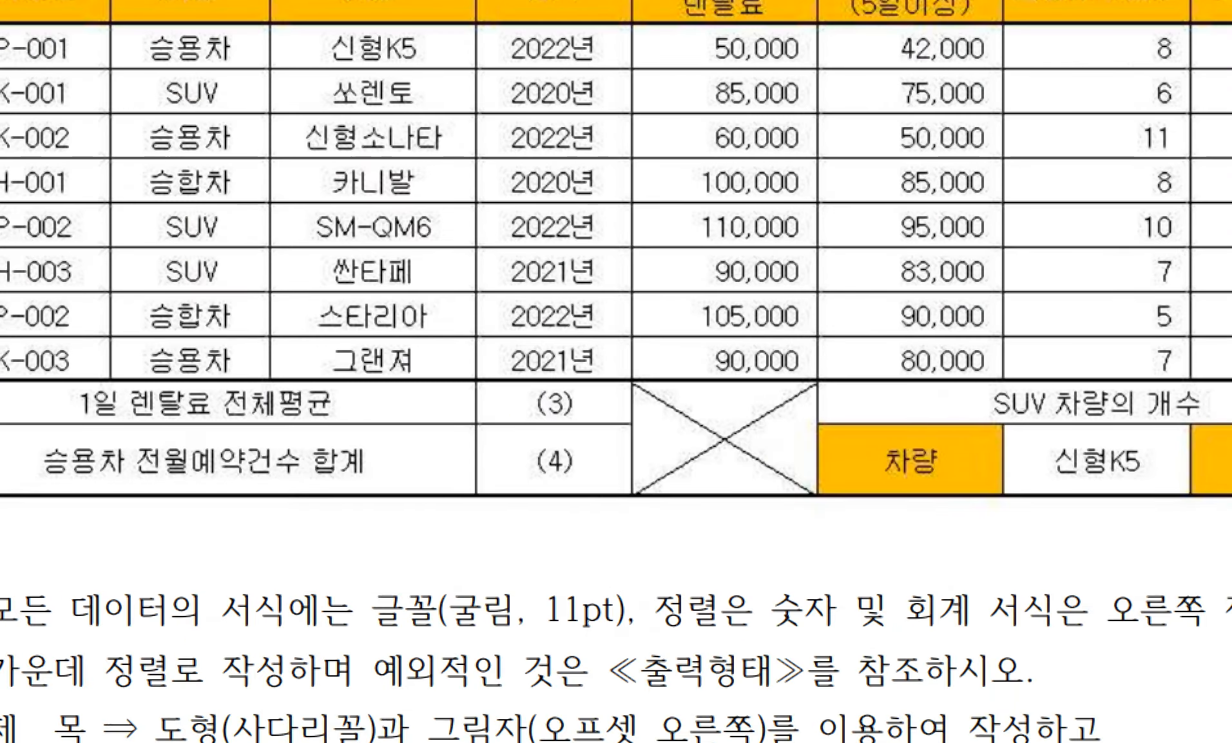
drag(428, 532, 794, 546)
click(792, 547)
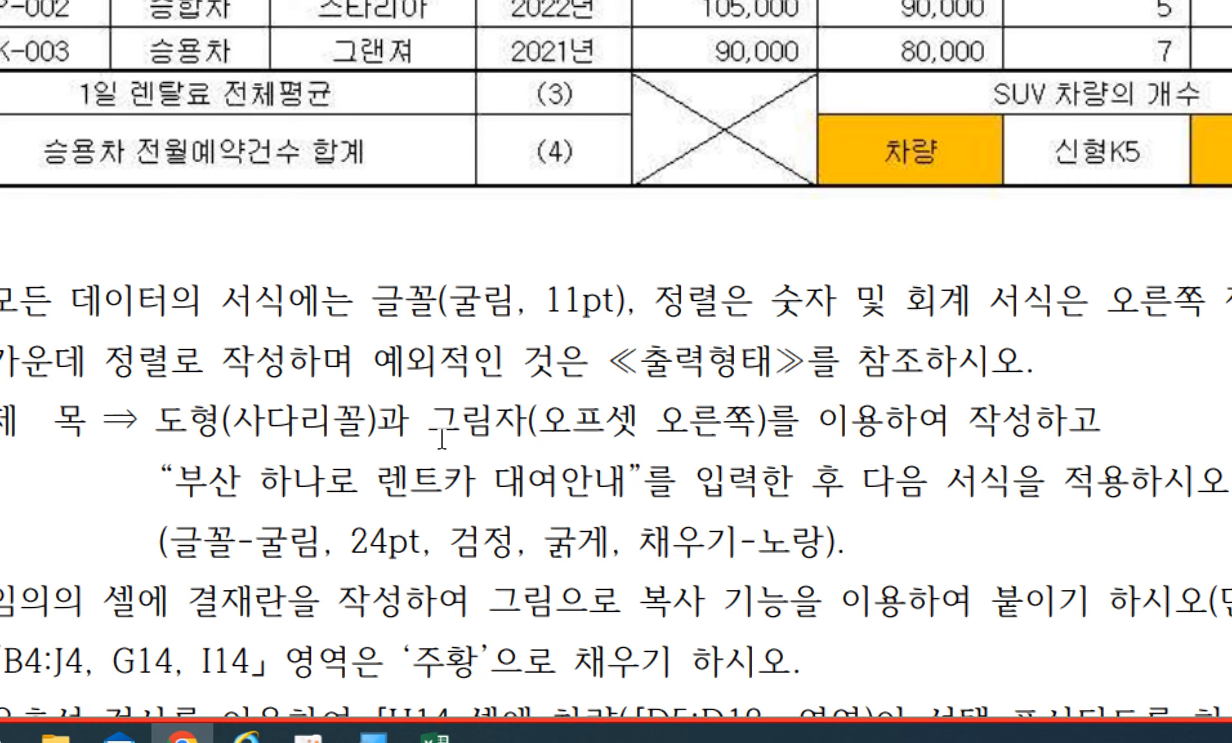
drag(166, 478, 693, 485)
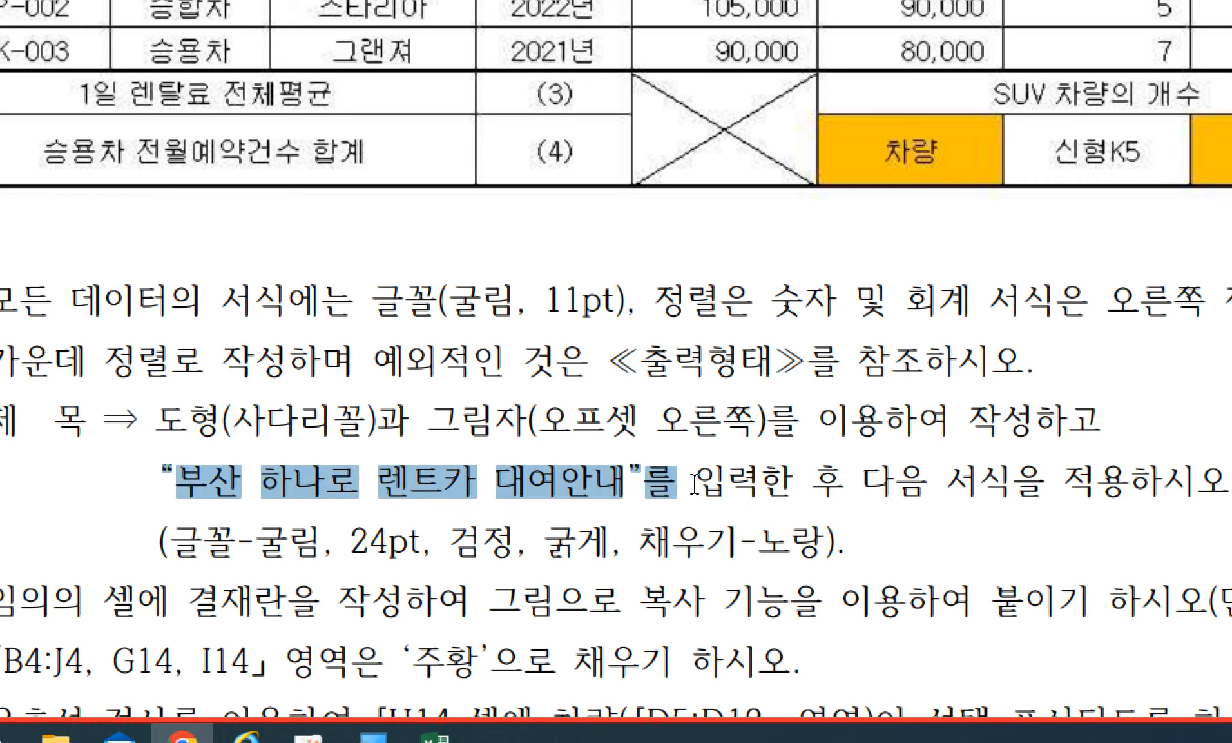
click(680, 485)
mouse_move(193, 491)
mouse_down()
mouse_move(764, 483)
mouse_move(193, 482)
mouse_up()
click(763, 482)
click(160, 482)
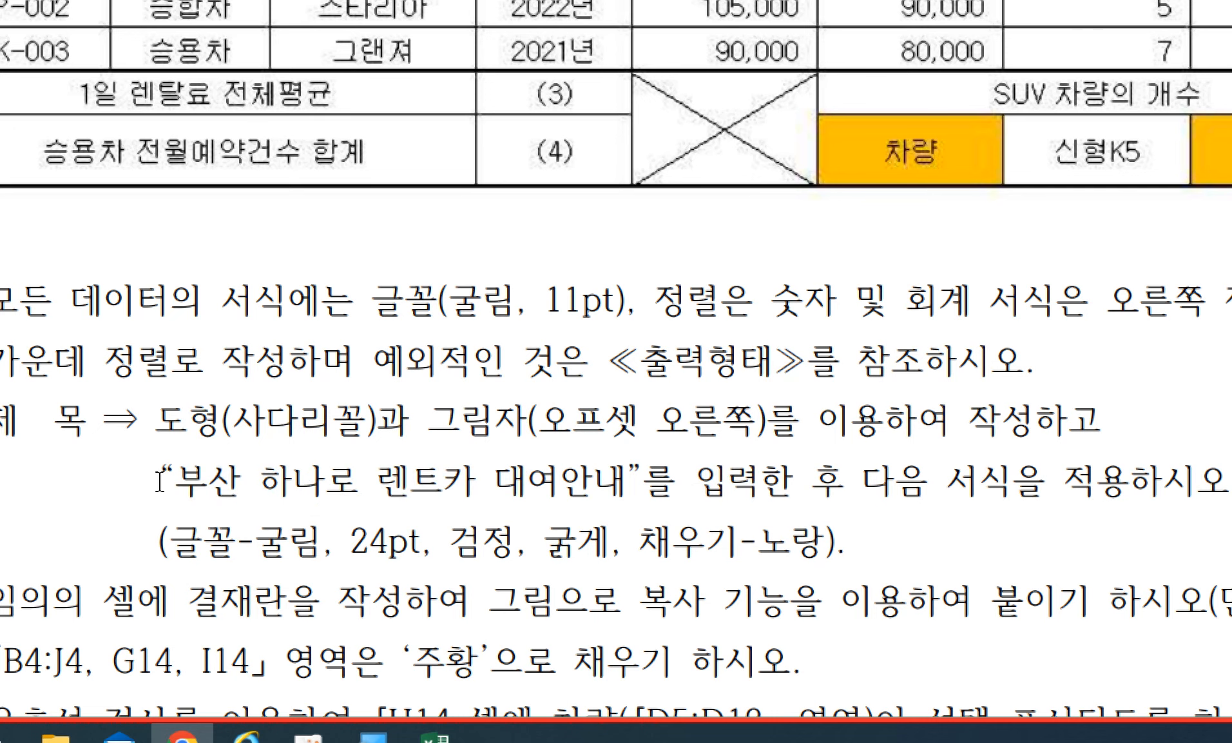
- Switch to Excel and open the trapezoid's text for editing
click(437, 733)
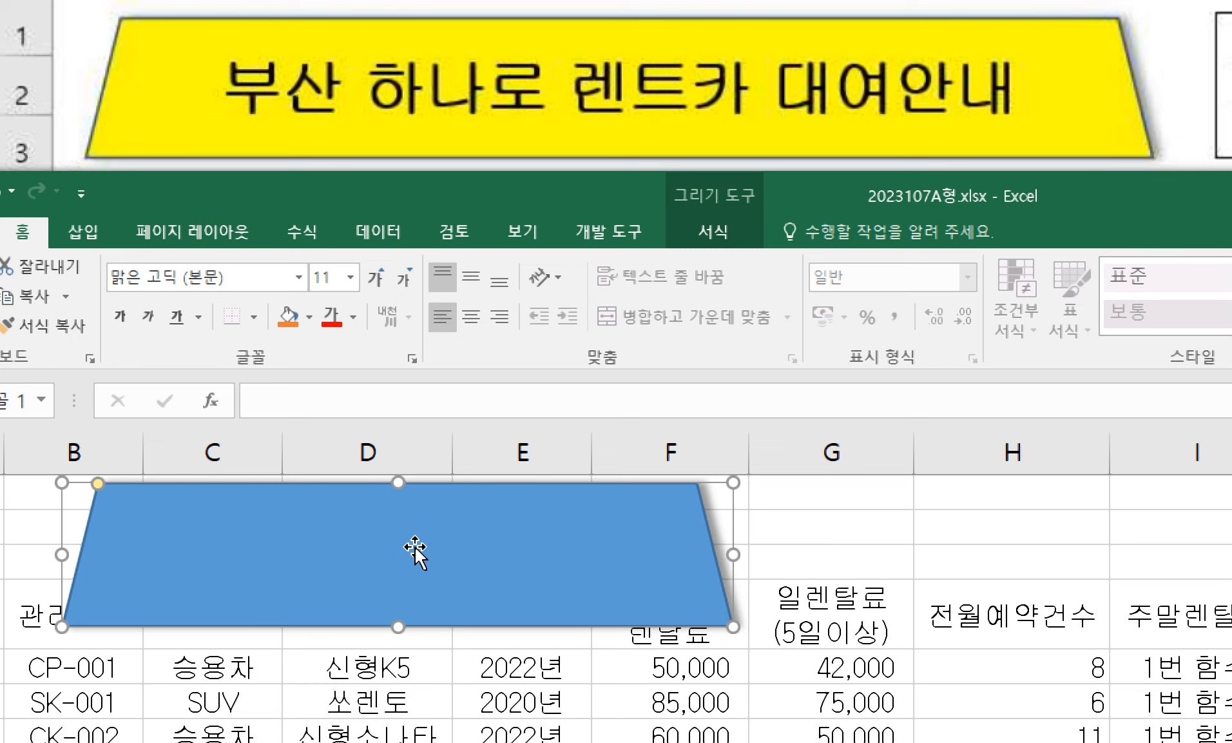
right_click(415, 546)
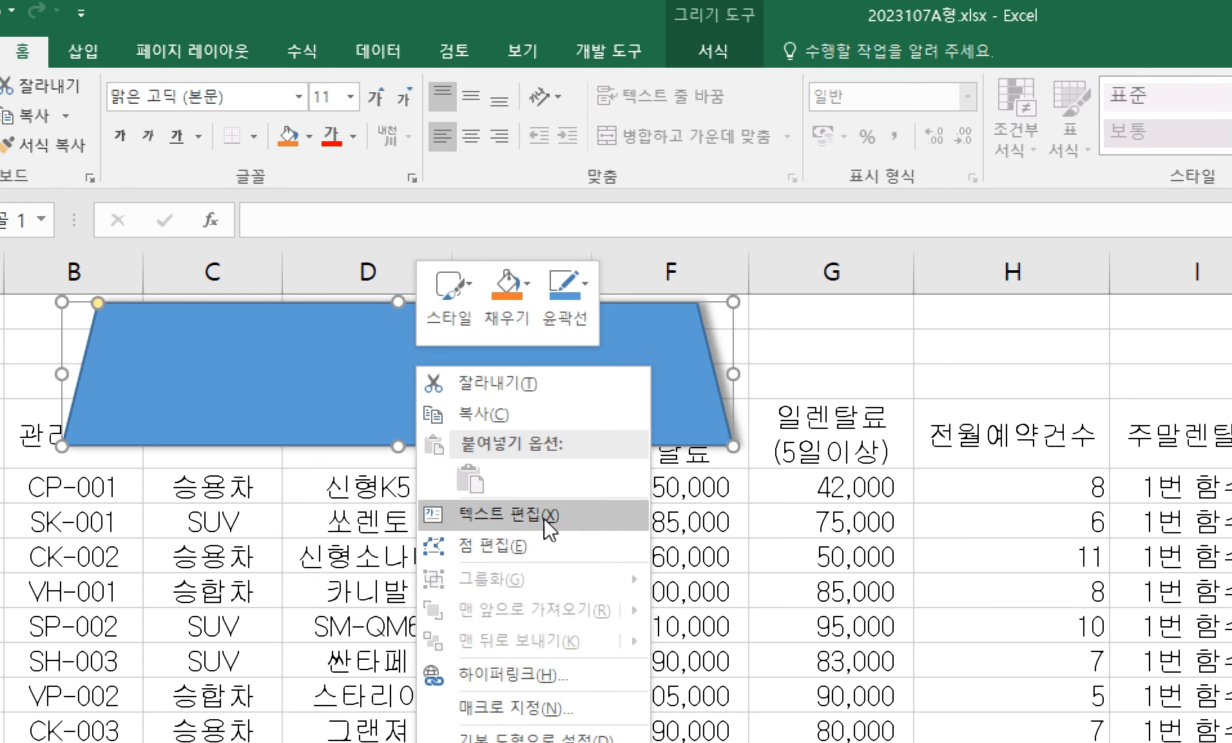
click(574, 527)
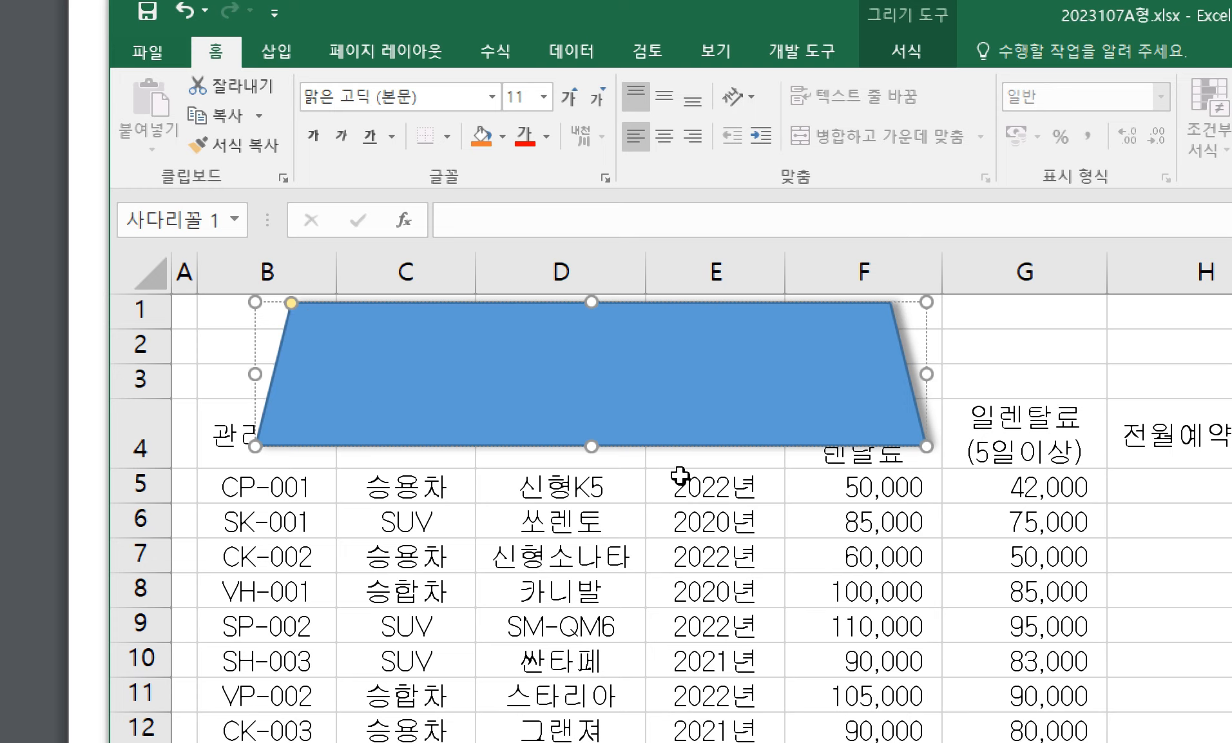
click(682, 477)
click(637, 365)
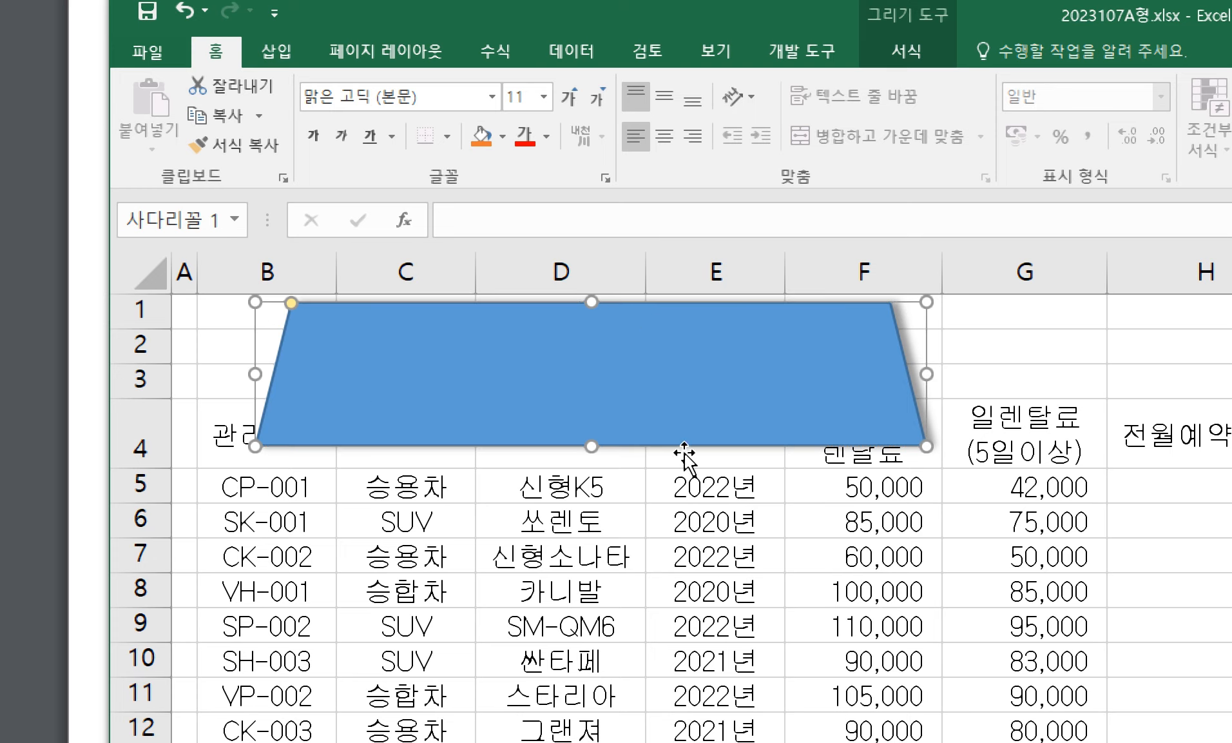
click(685, 523)
click(674, 387)
text(ㅂㅈㄷㄱㅂㅈㄱ)
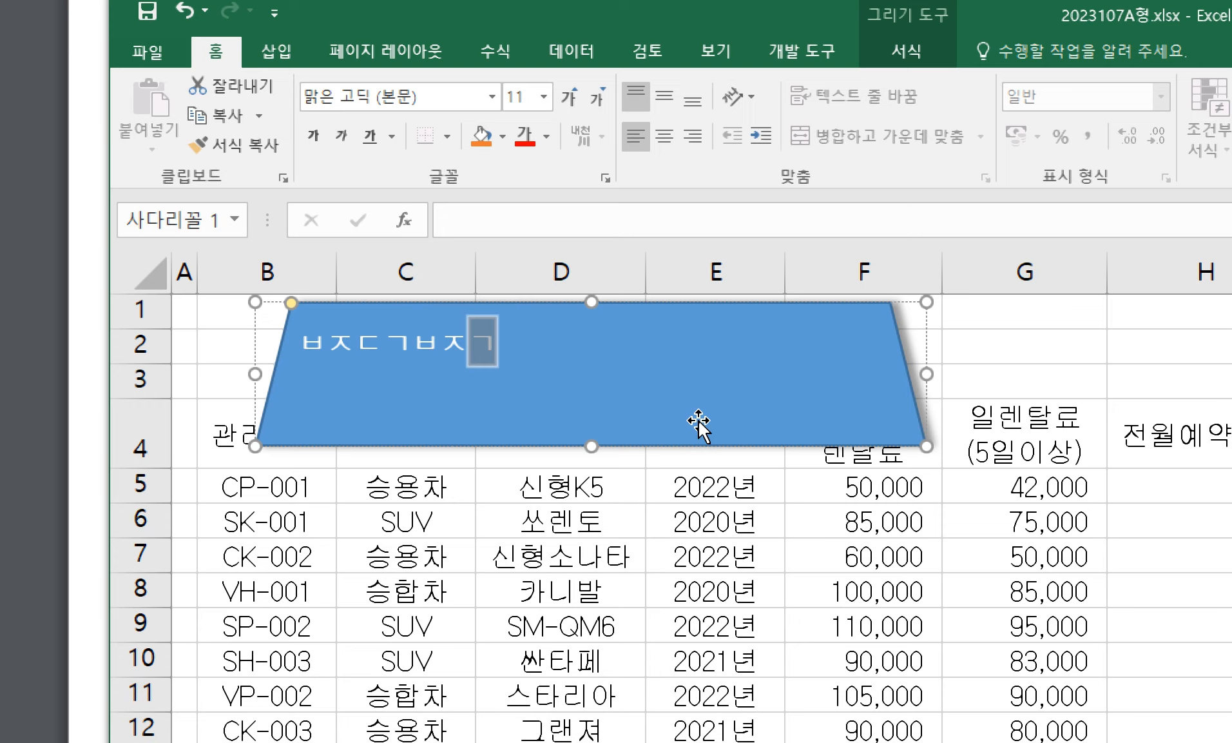
key(BackSpace)
key(BackSpace)
key(BackSpace)
key(BackSpace)
key(BackSpace)
key(BackSpace)
key(BackSpace)
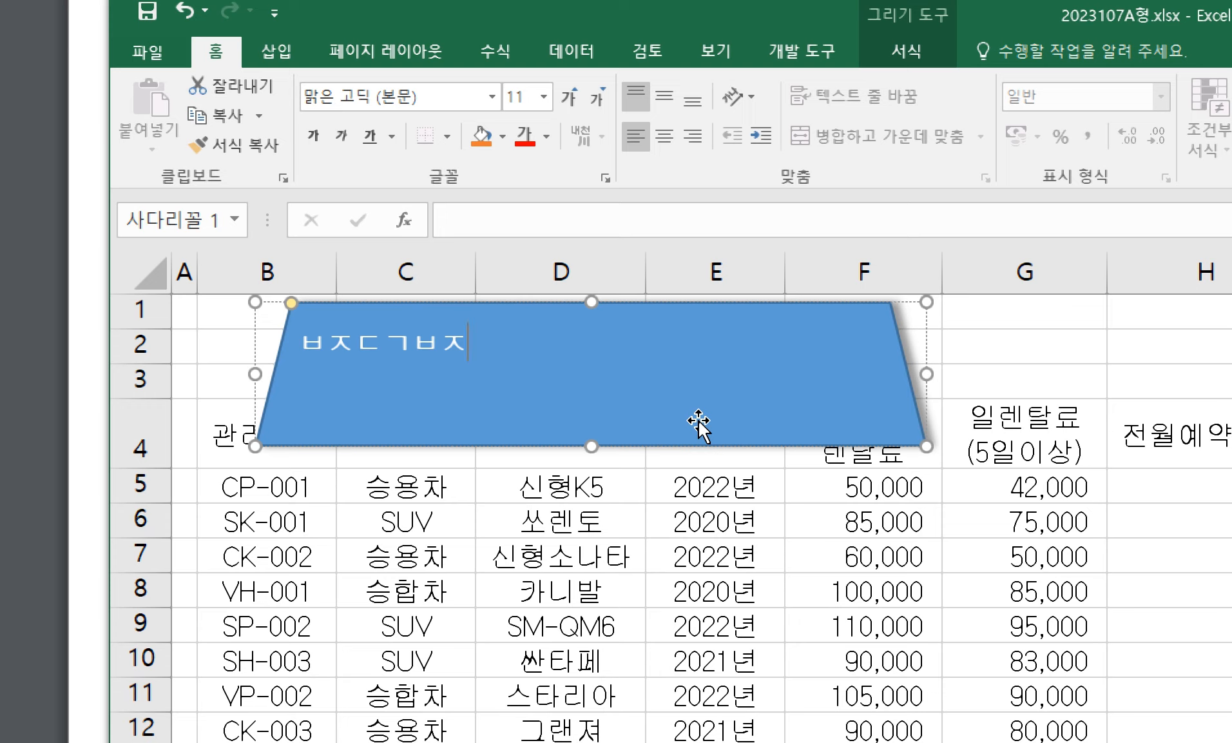
text(ㅁㄴㅇㄹㄴㅇㄹ)
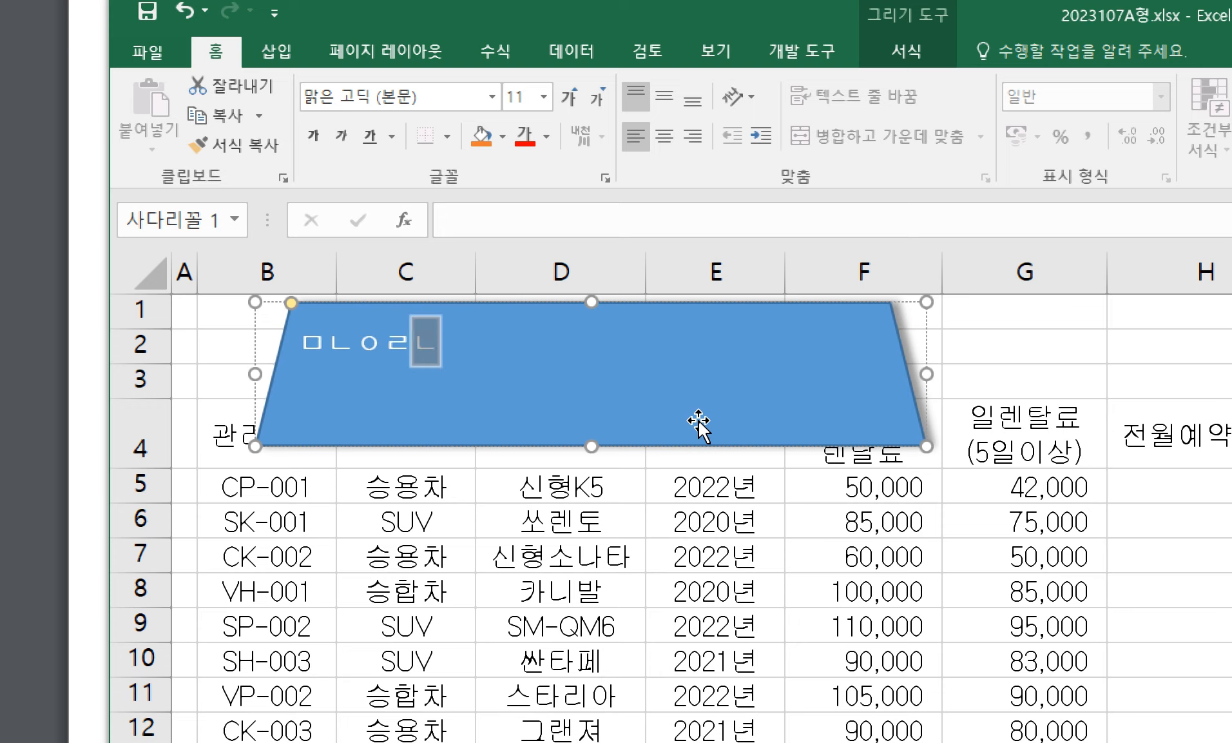
key(BackSpace)
key(BackSpace)
key(BackSpace)
key(BackSpace)
key(BackSpace)
key(BackSpace)
key(BackSpace)
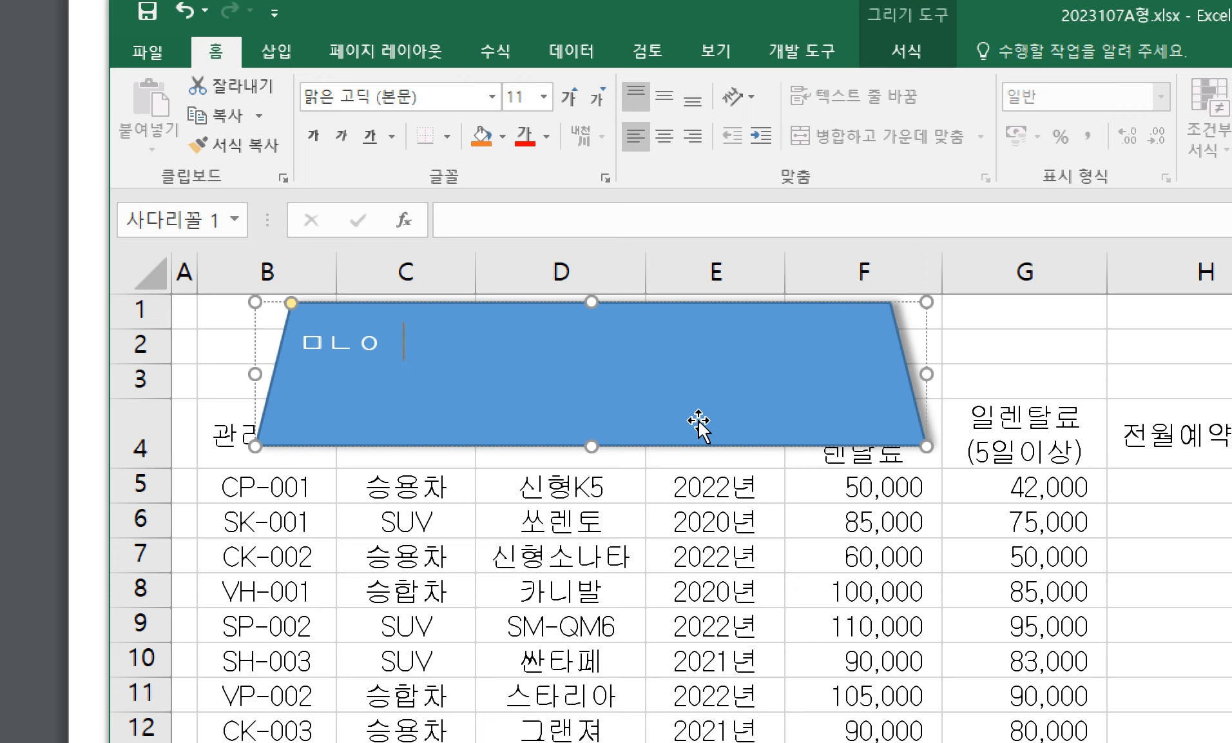
click(585, 492)
click(622, 379)
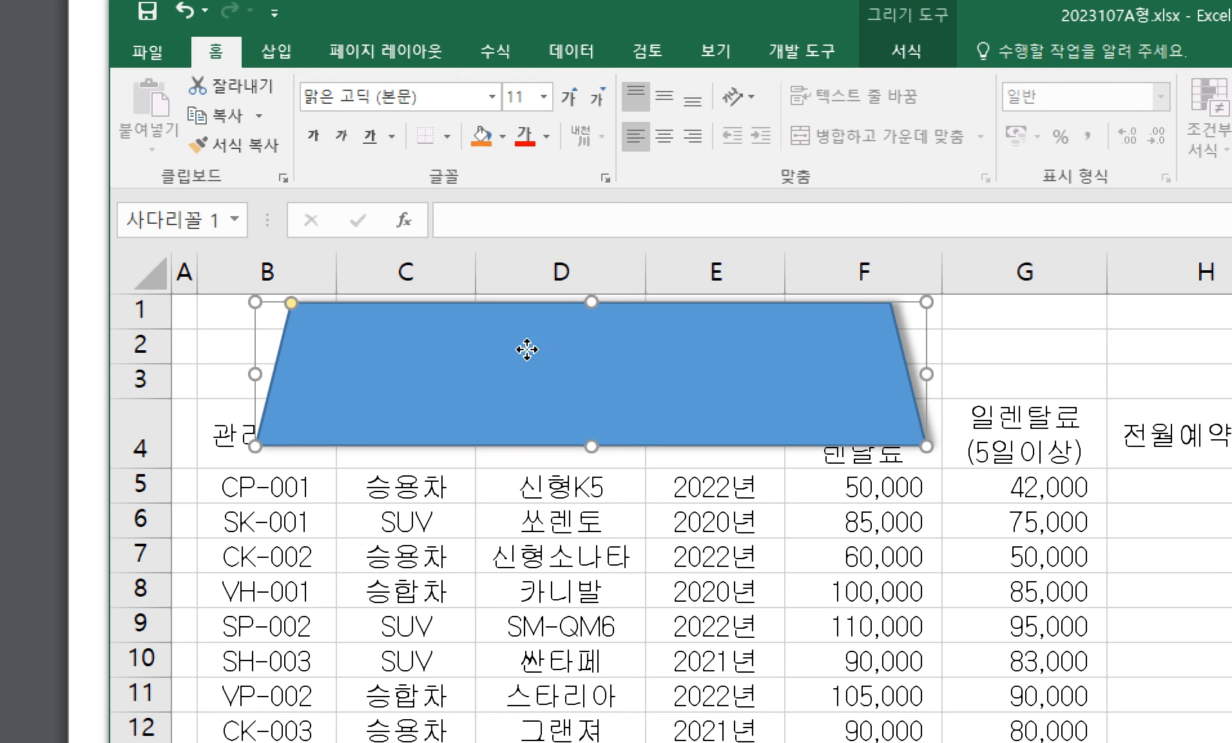
- Enter the title "부산 하나로 렌트카 대여안내" as the trapezoid's text and leave text editing
right_click(527, 349)
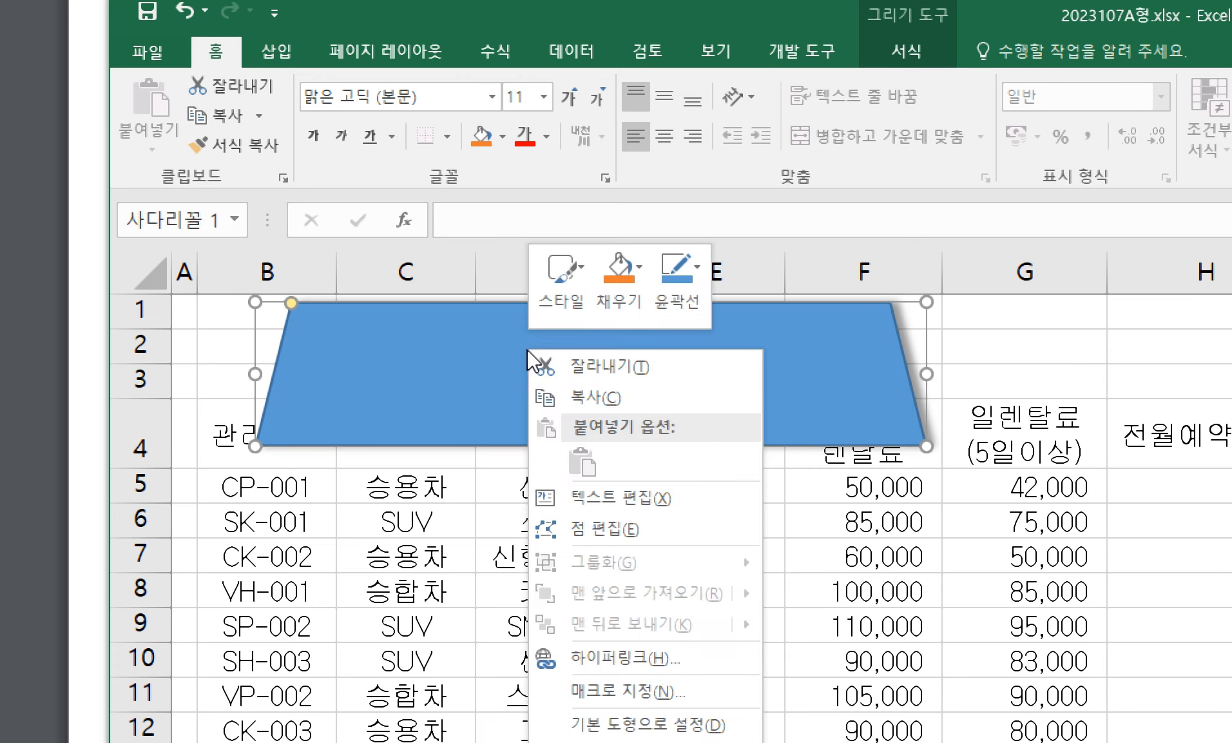
click(657, 492)
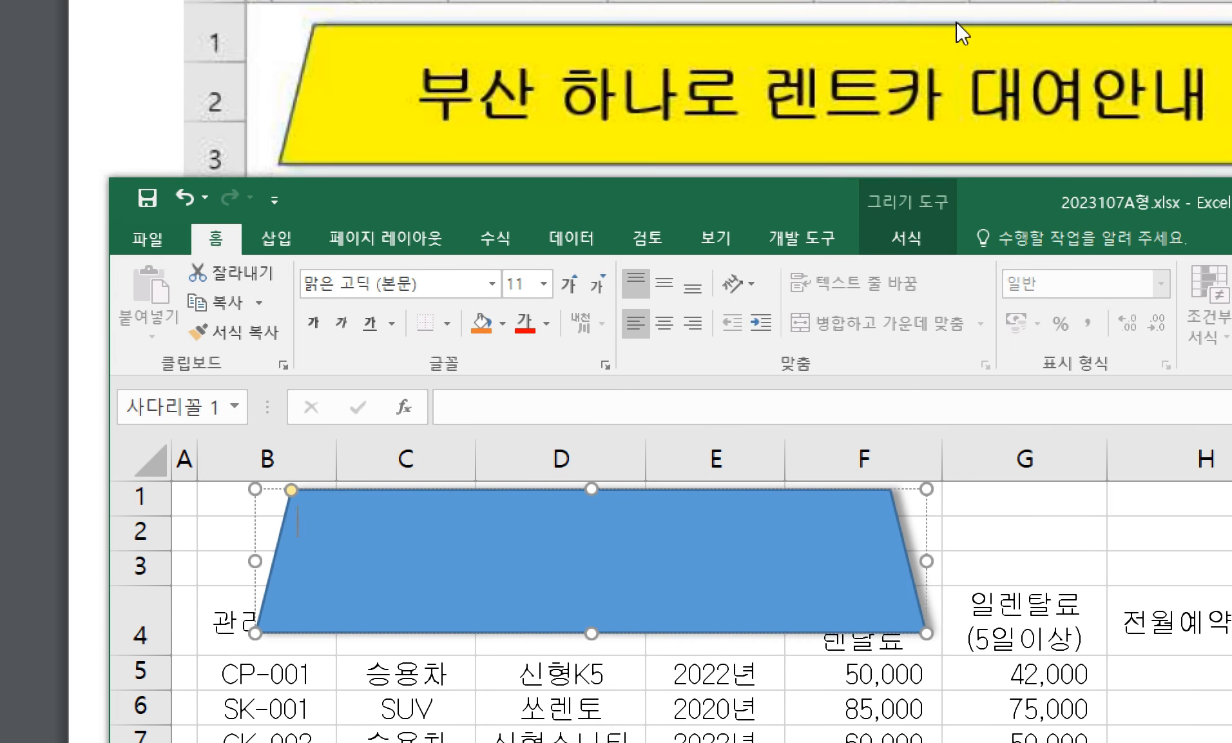
text(부산)
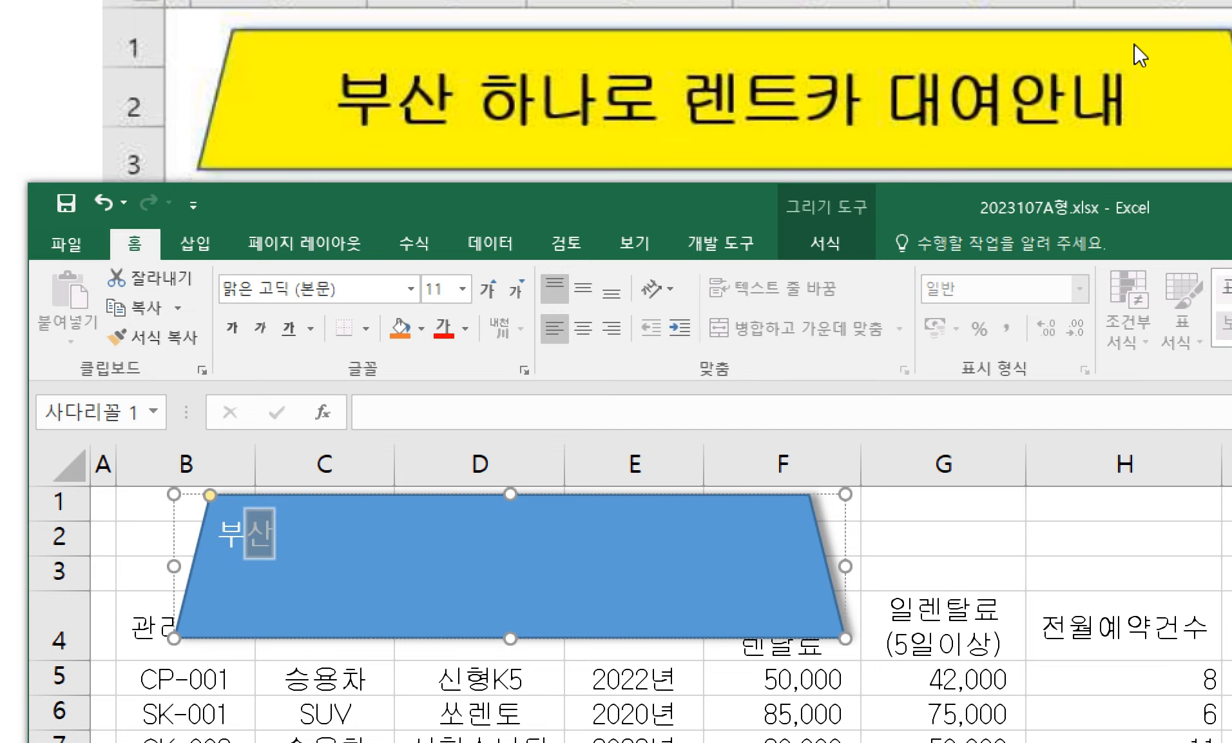
text( 하나)
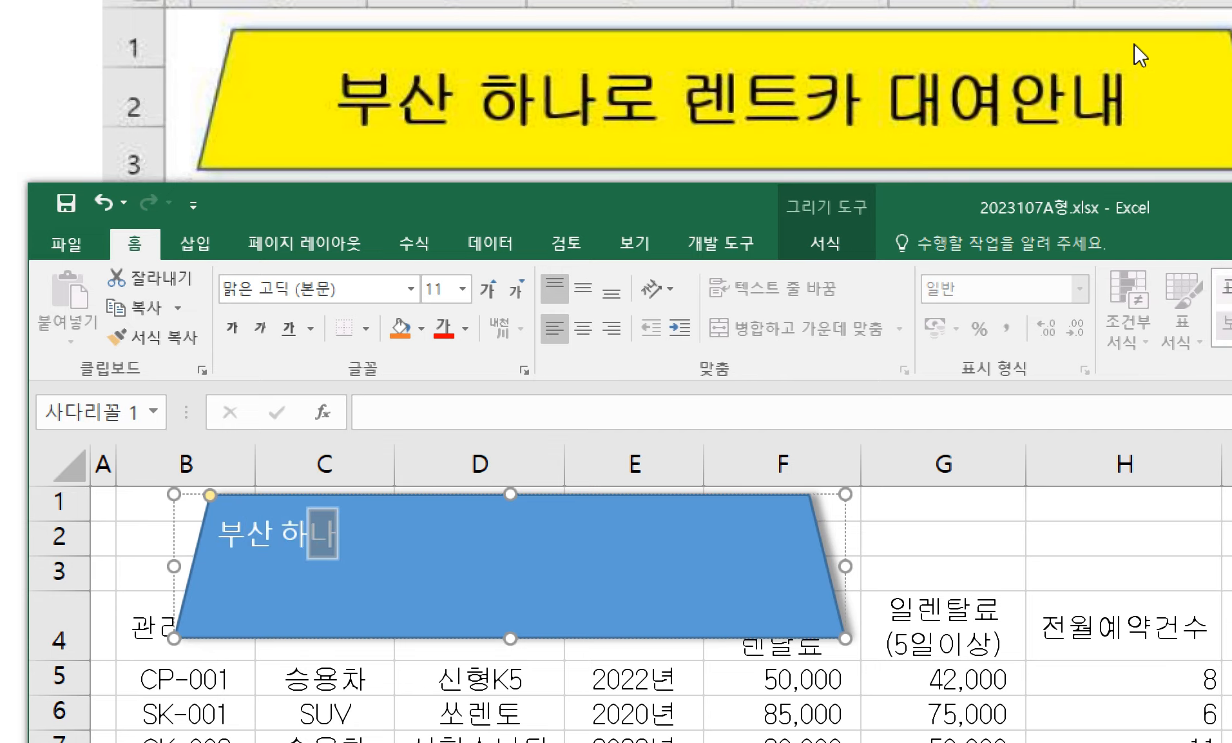
text(로 ㄹ렌트카 댕)
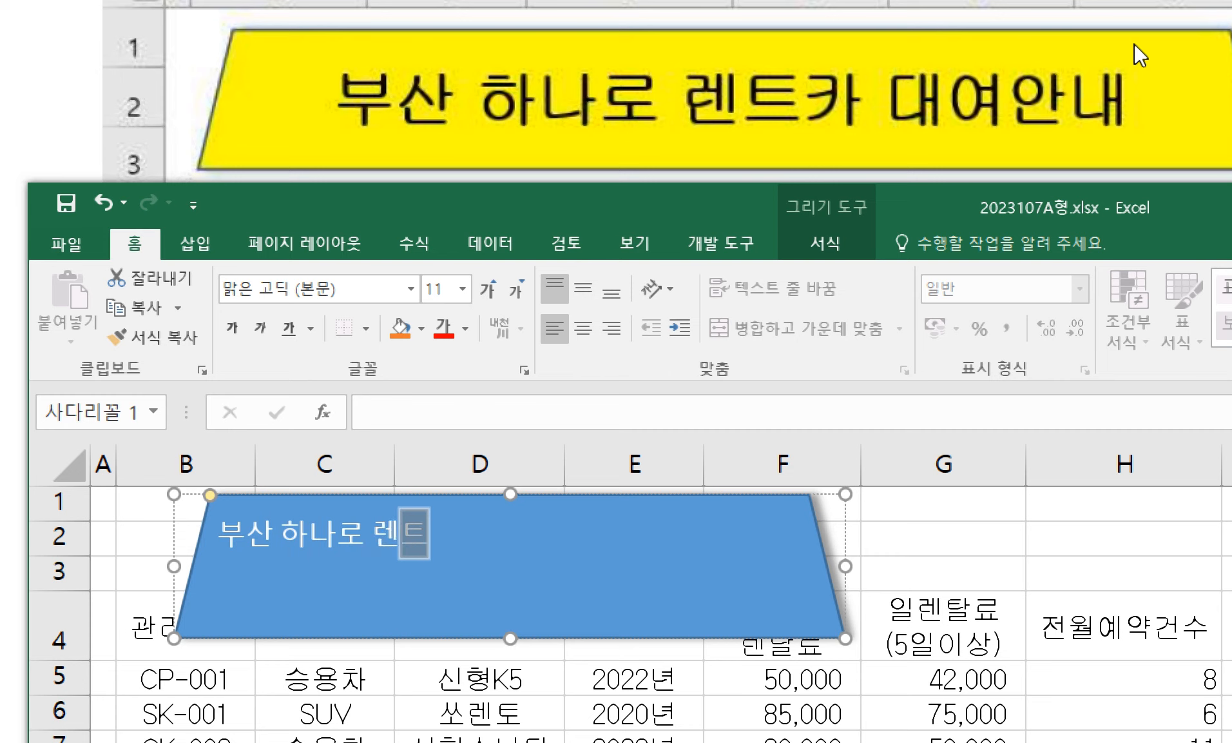
text(여안내)
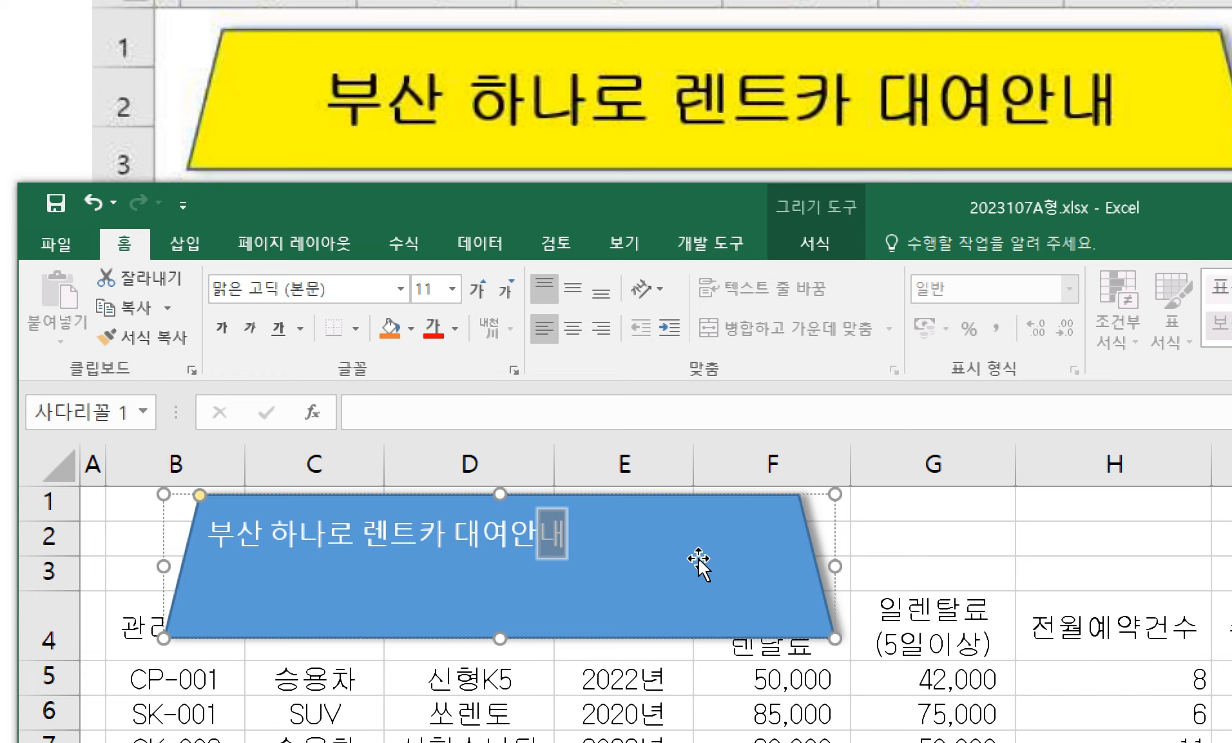
click(566, 537)
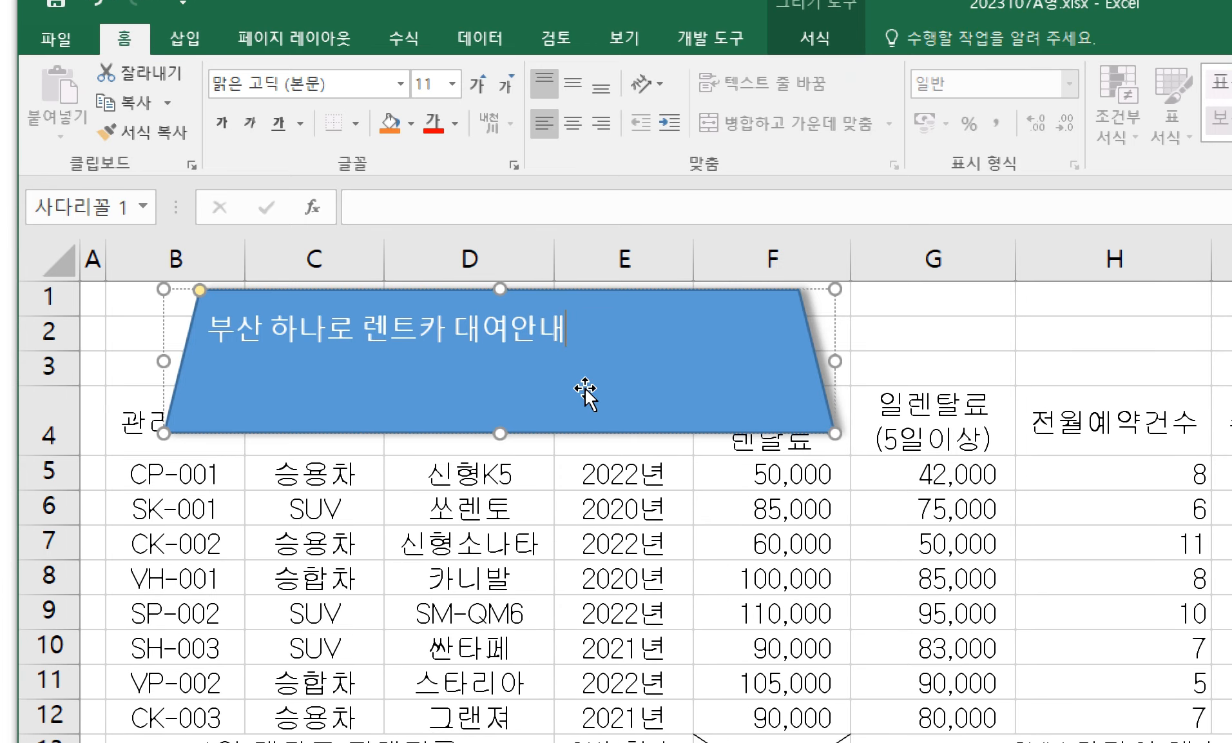
key(Left)
click(932, 352)
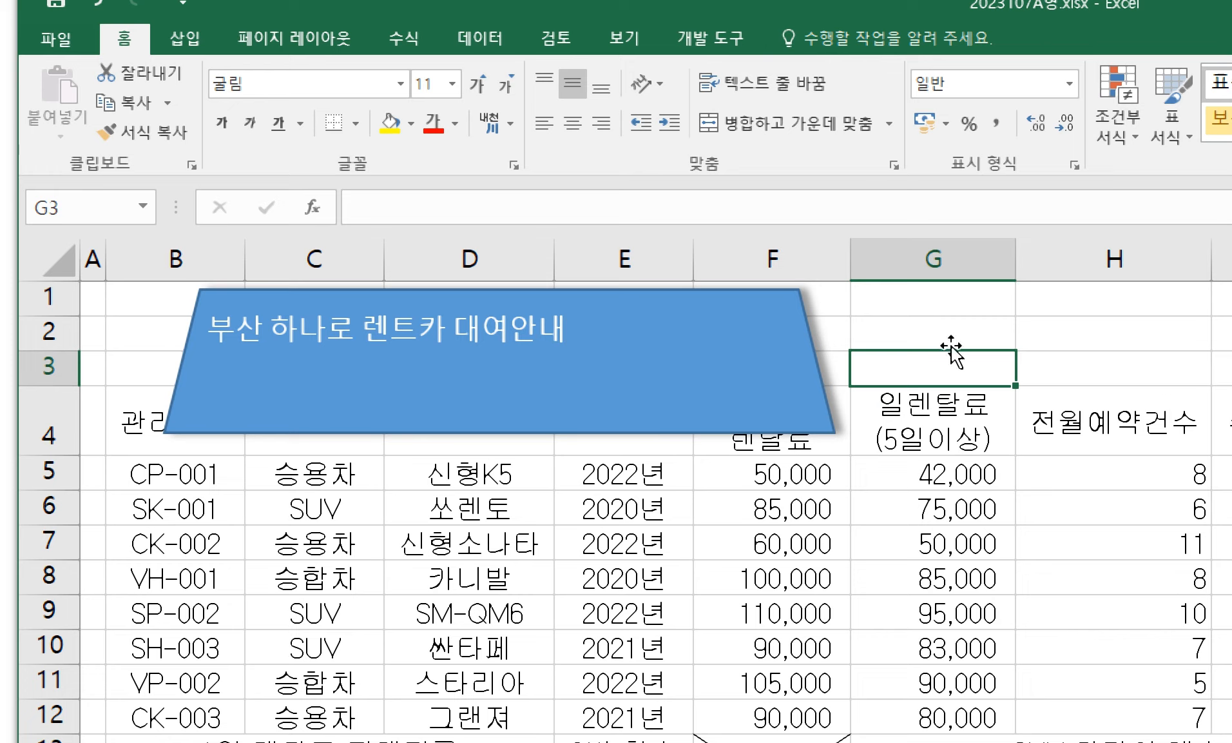
- Select the trapezoid as a whole shape, with no text cursor or text selection inside it
click(754, 345)
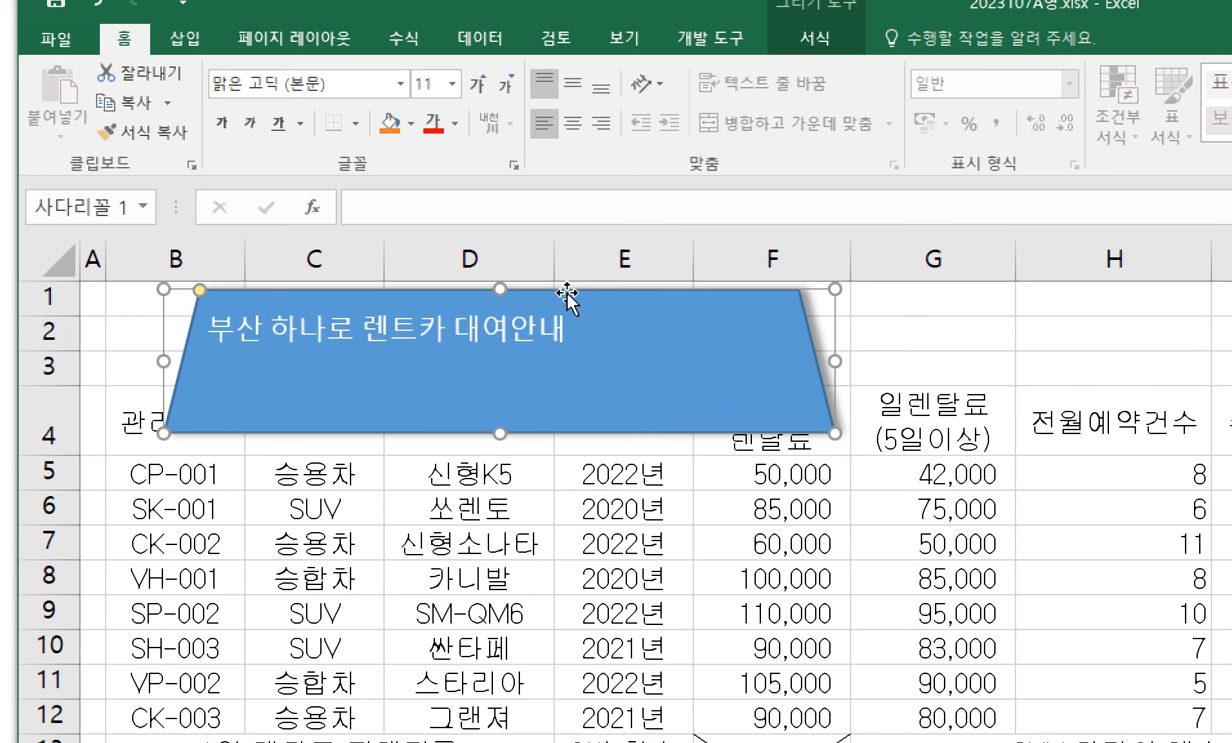
click(548, 337)
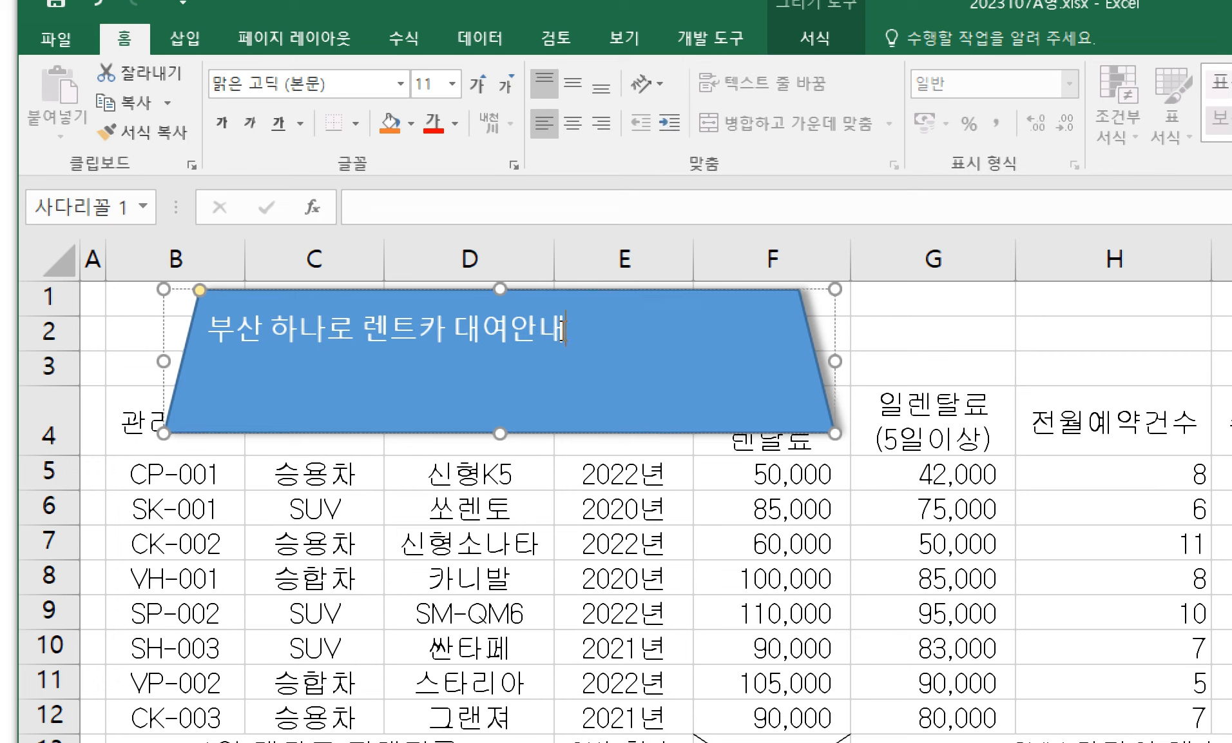
drag(563, 331, 217, 330)
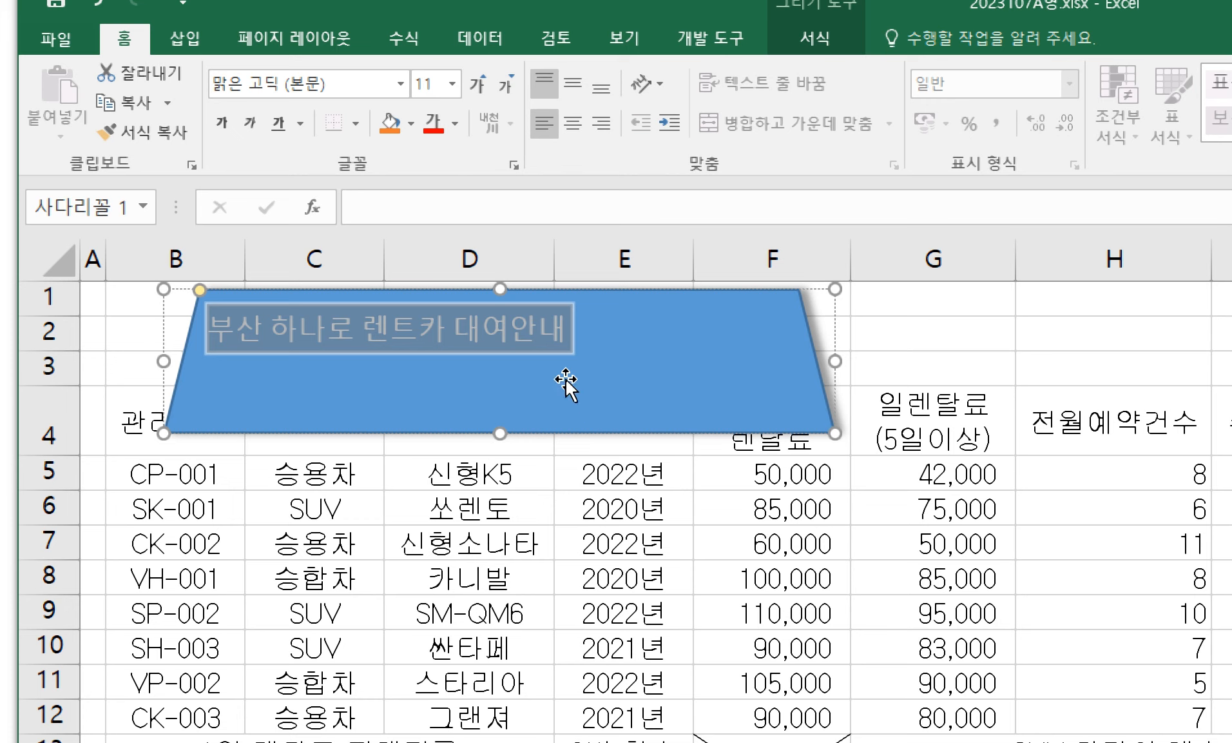
click(540, 332)
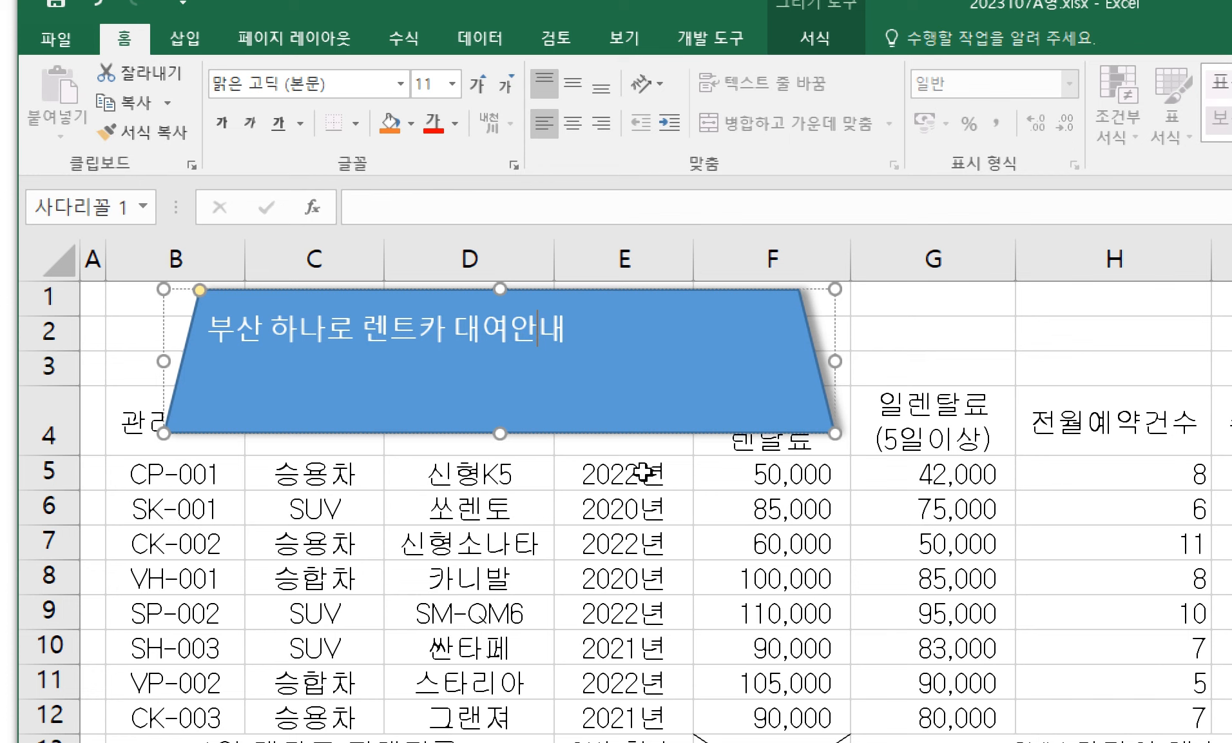
click(949, 343)
click(729, 353)
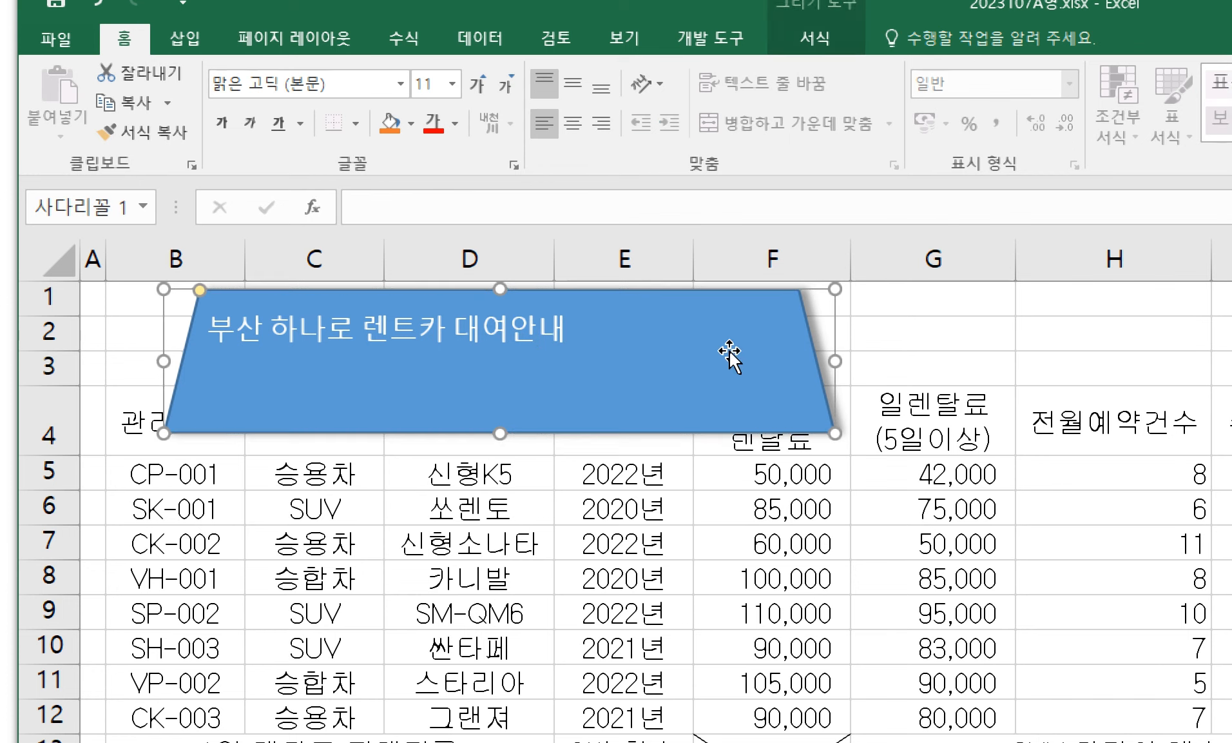
click(953, 335)
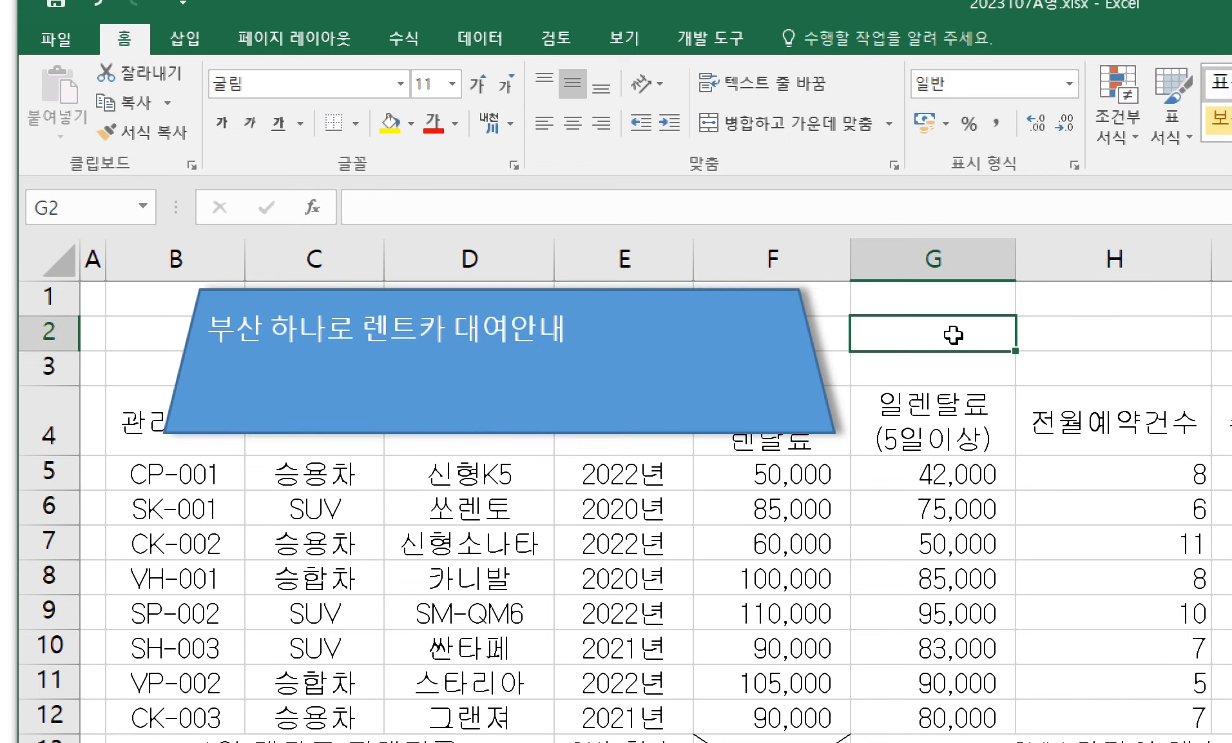
click(720, 332)
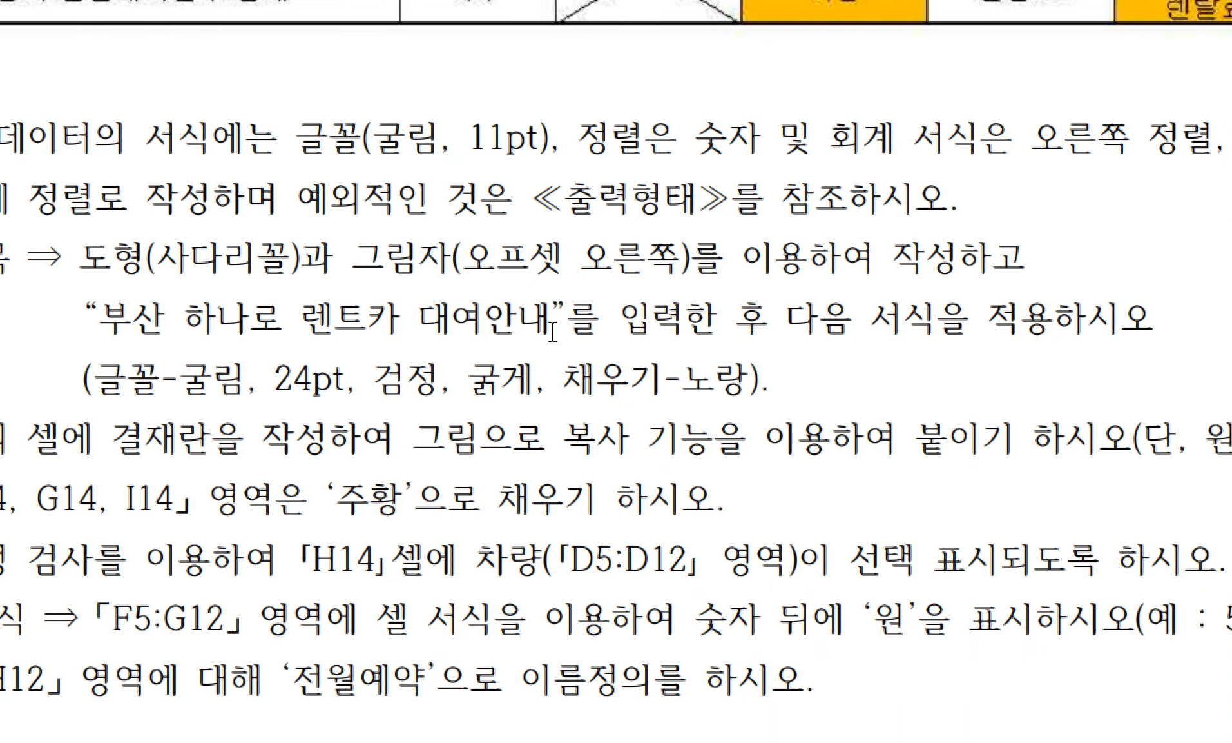
- Switch to the exam PDF and read the font, size, colour, weight and fill conditions for the title shape
drag(796, 327, 1088, 326)
click(1061, 324)
drag(95, 365, 777, 381)
click(777, 381)
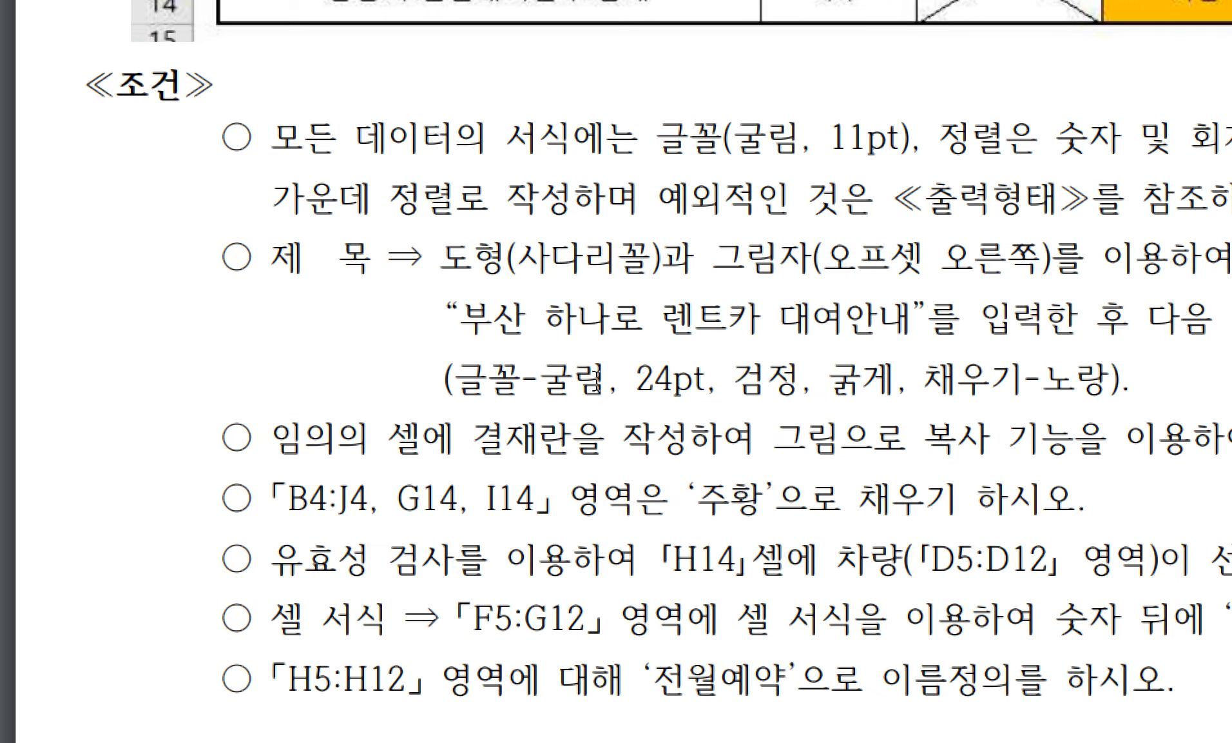
drag(600, 380, 457, 380)
click(458, 381)
- Switch to Excel and set the title trapezoid's font to 굴림
click(720, 735)
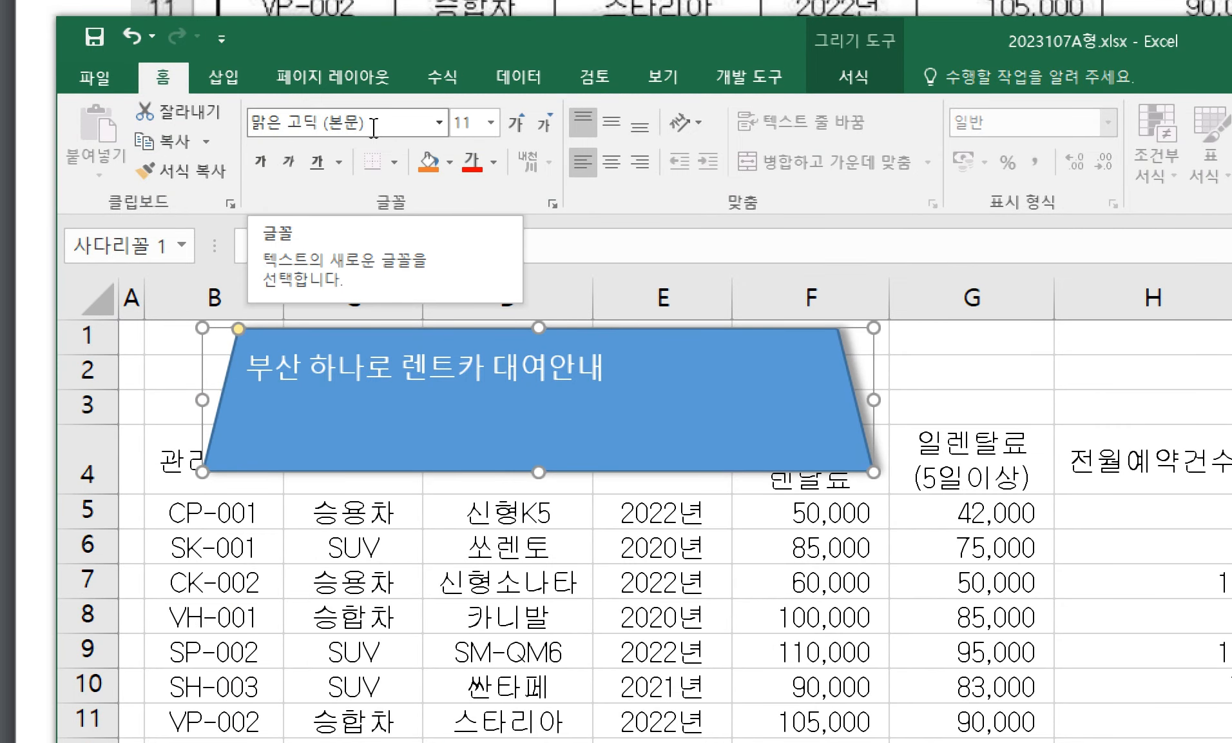
click(373, 125)
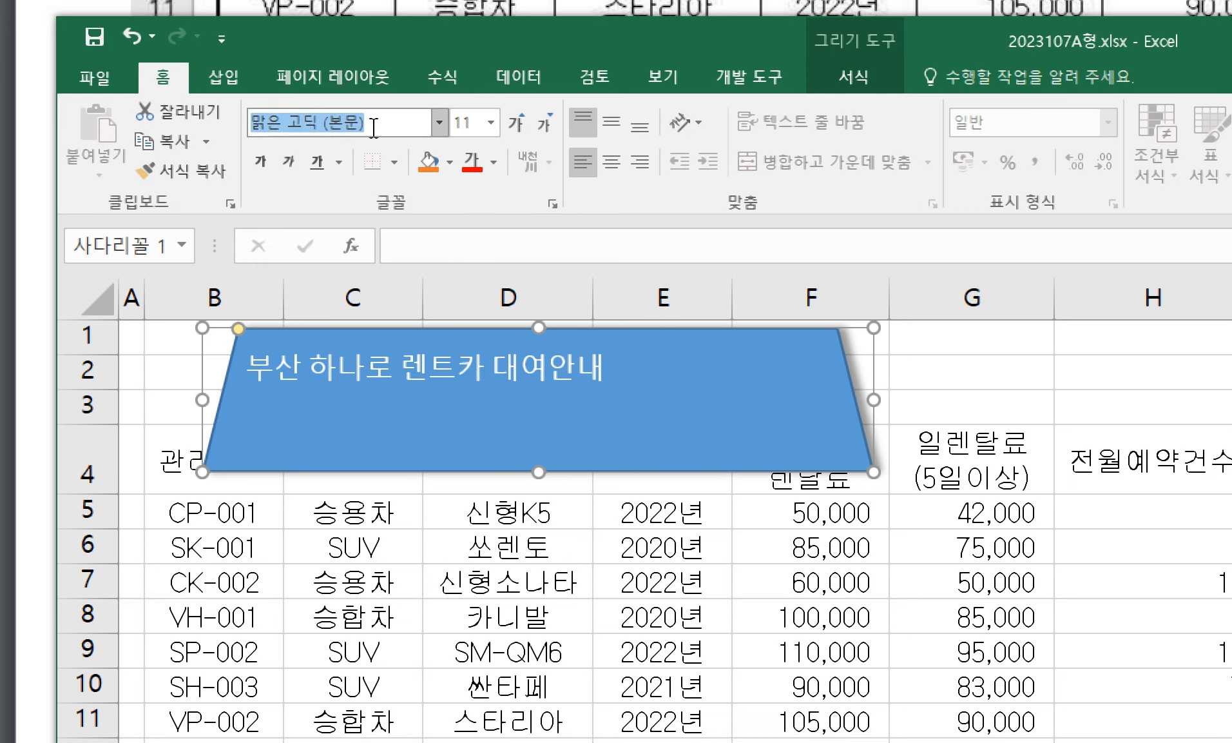
text(ㄱ)
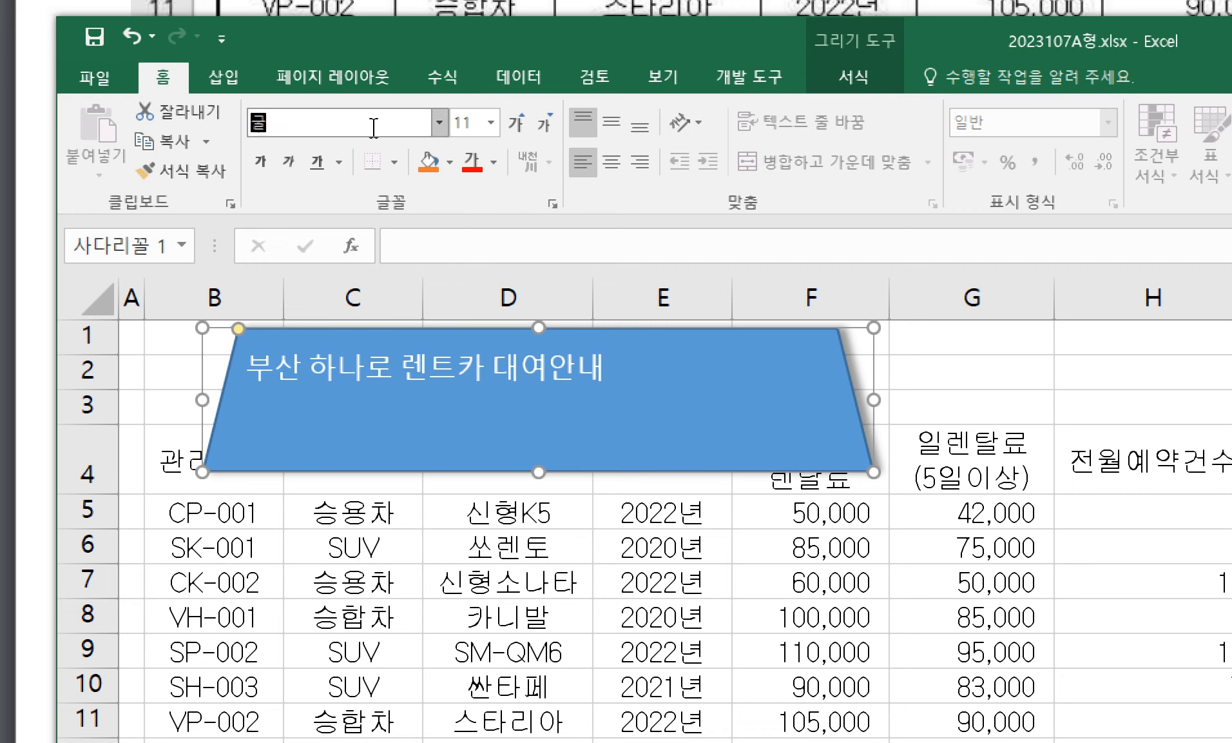
text(림)
key(Return)
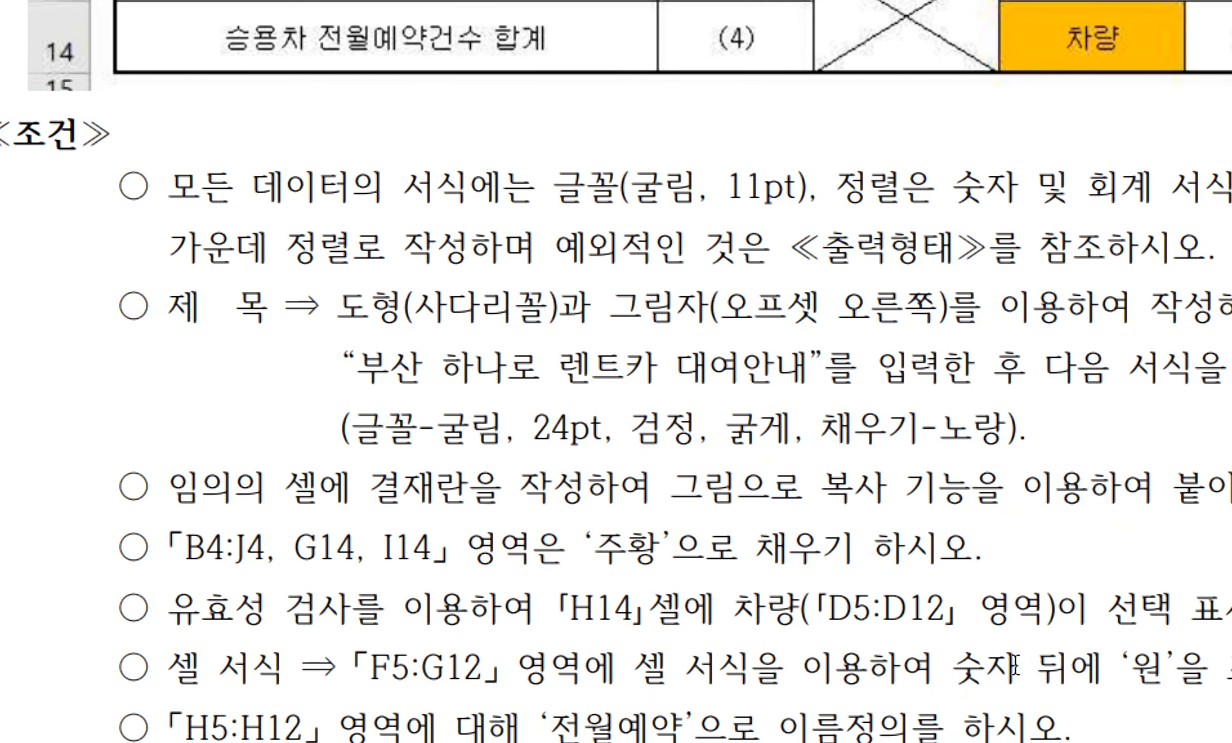
- Check the title's required font size in the exam PDF and set the trapezoid text in Excel to 24 pt
scroll(744, 629, down, 1)
drag(536, 331, 608, 330)
click(610, 330)
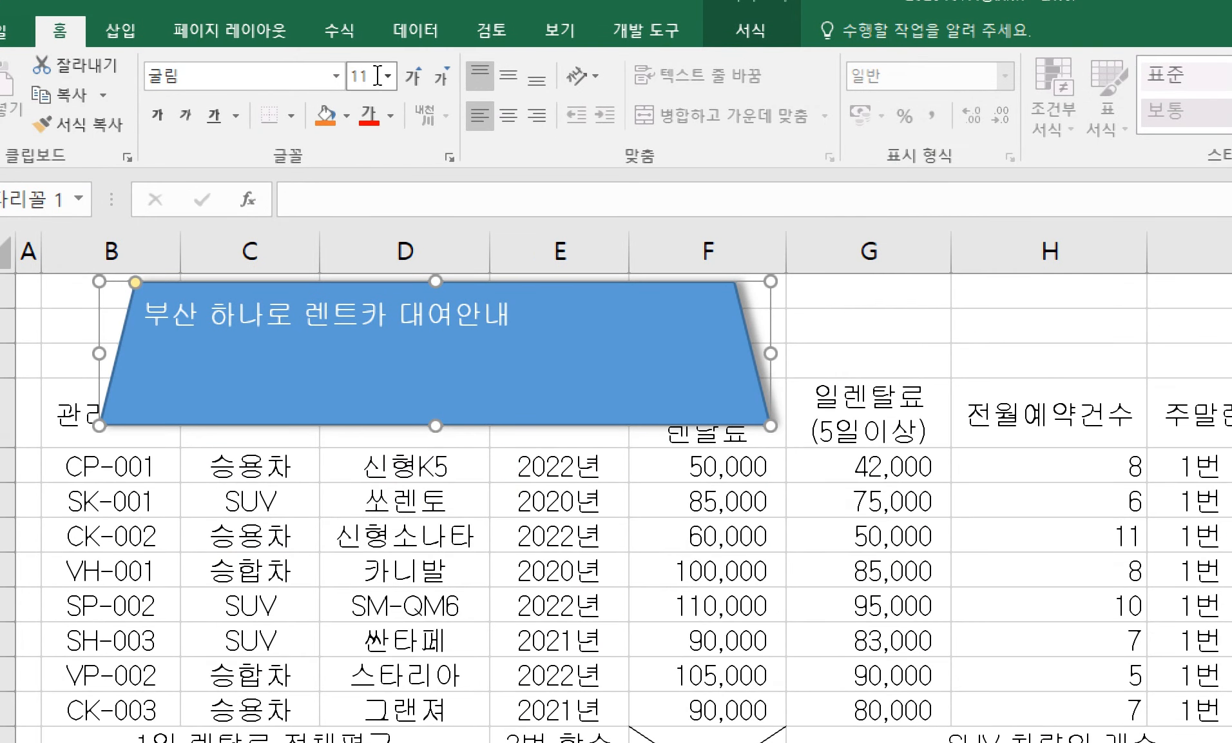
click(378, 75)
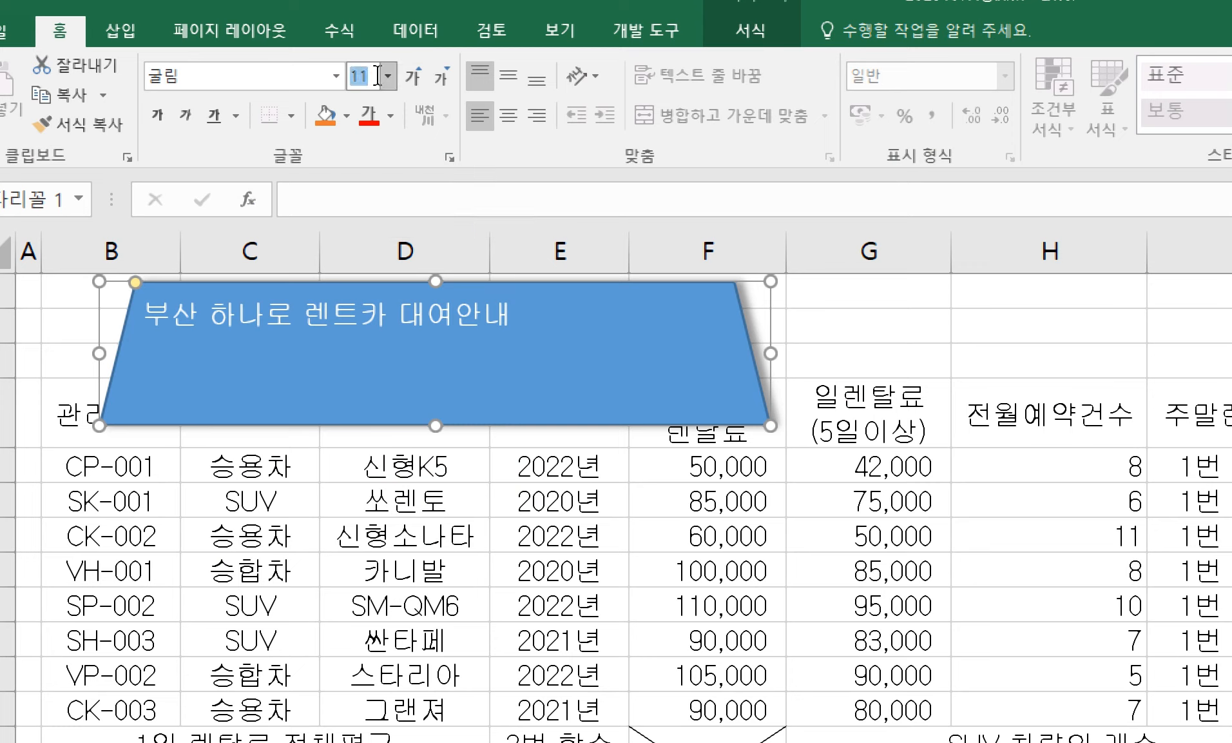
text(24)
key(Return)
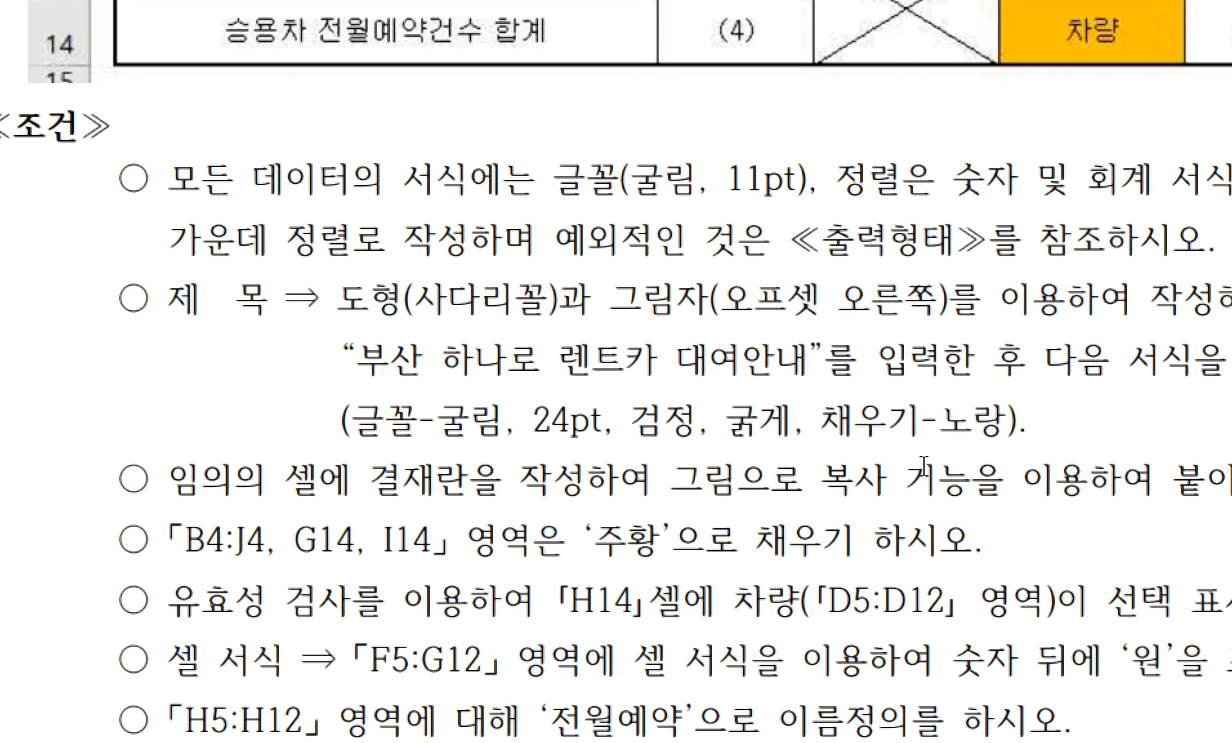
- Check the title's required text colour in the exam PDF and set the trapezoid's font colour in Excel to black
drag(623, 425, 570, 426)
click(570, 425)
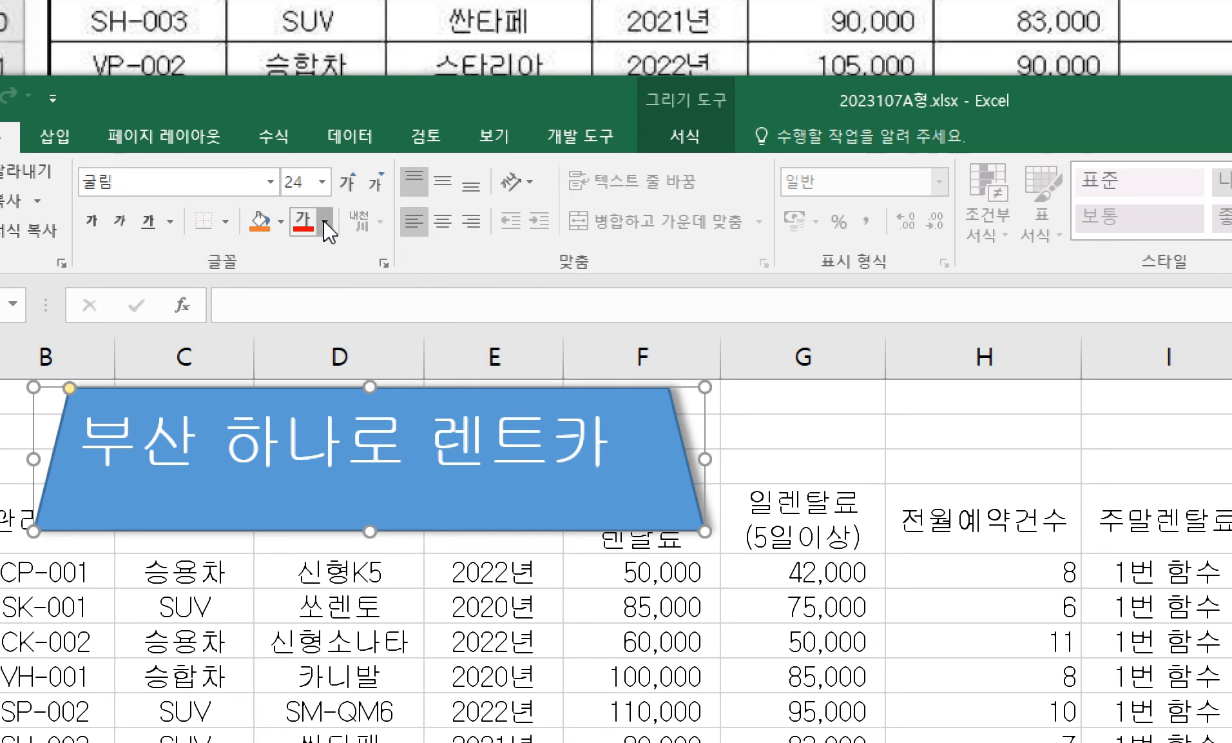
click(325, 221)
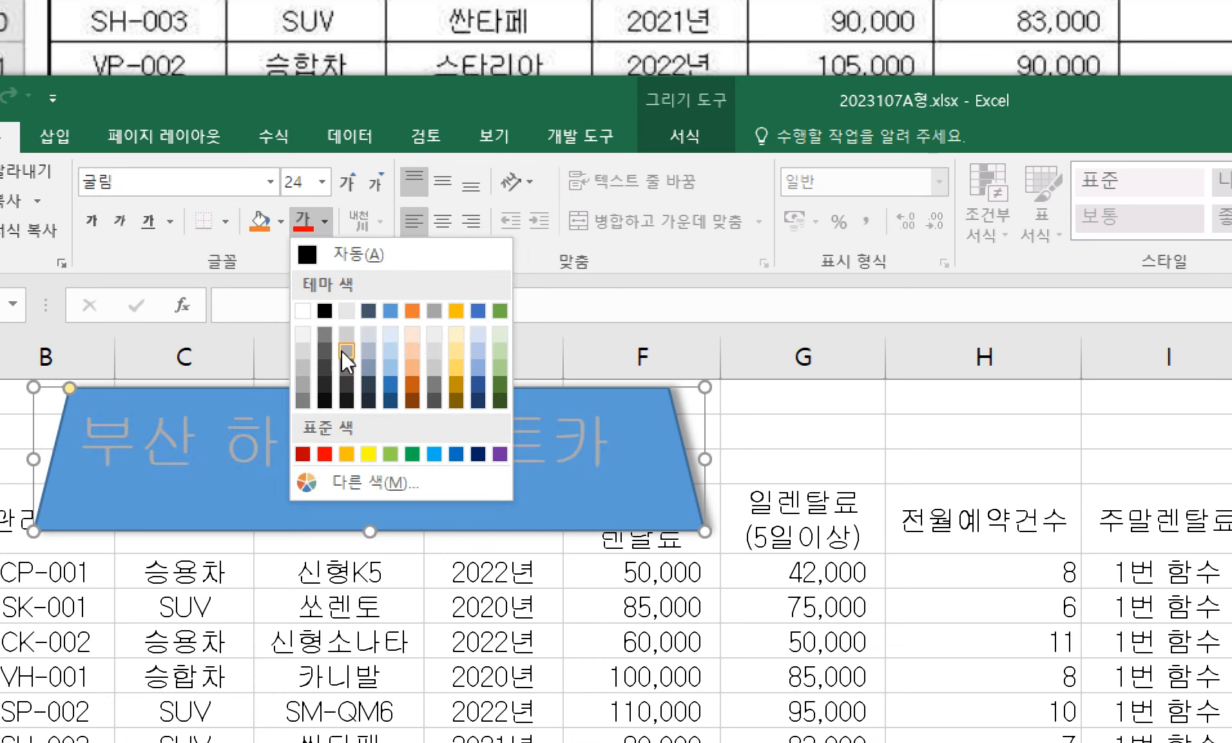
click(324, 312)
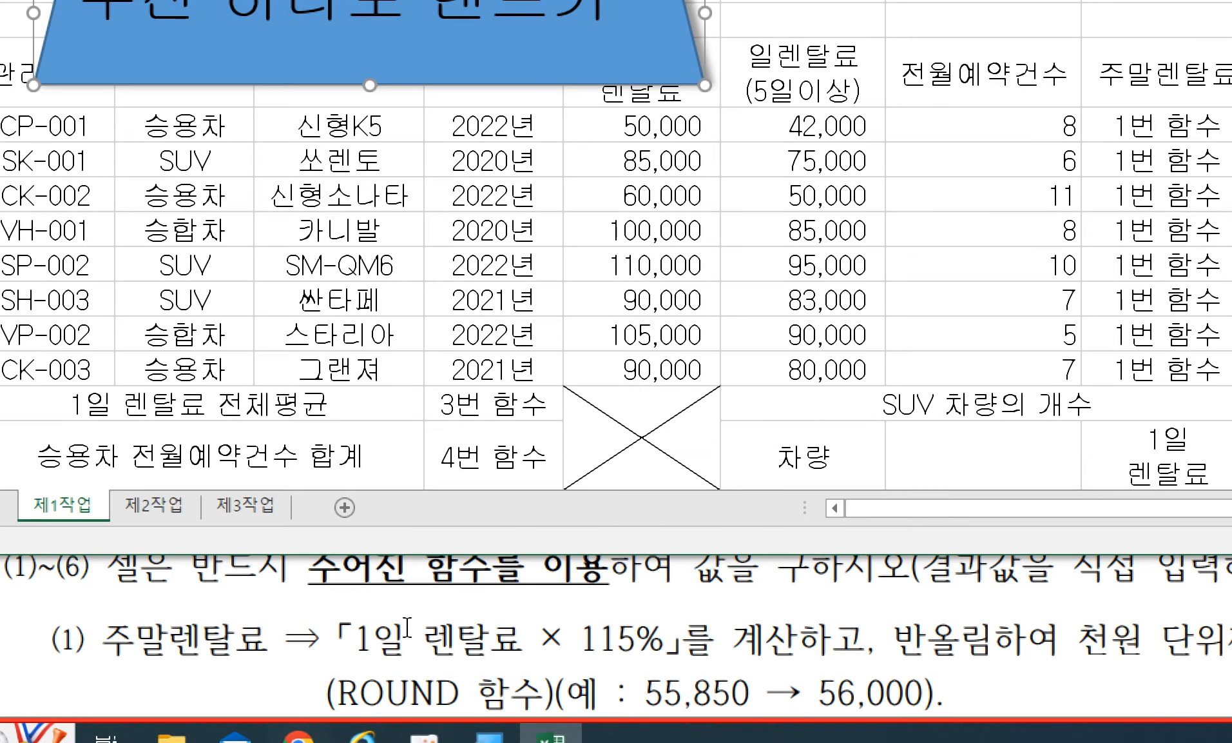
- Check the title's required font weight in the exam PDF and make the trapezoid text in Excel bold
drag(406, 628, 415, 624)
click(617, 326)
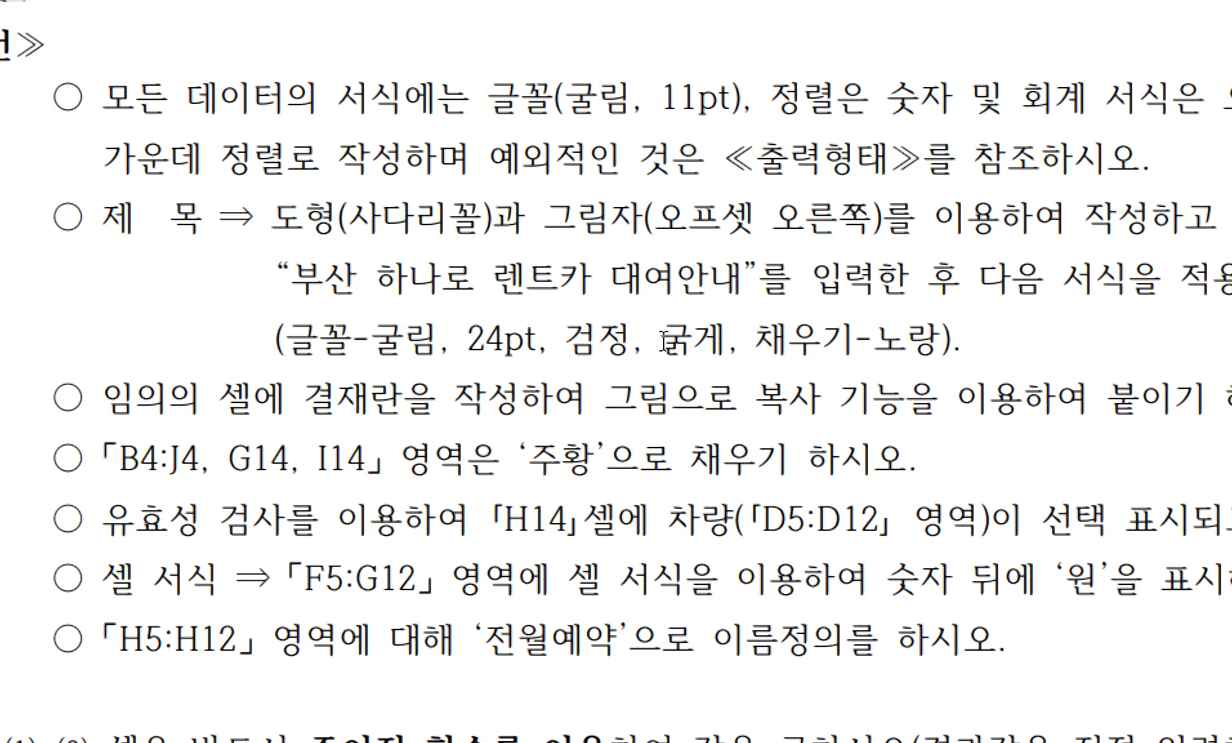
drag(664, 340, 732, 343)
click(723, 344)
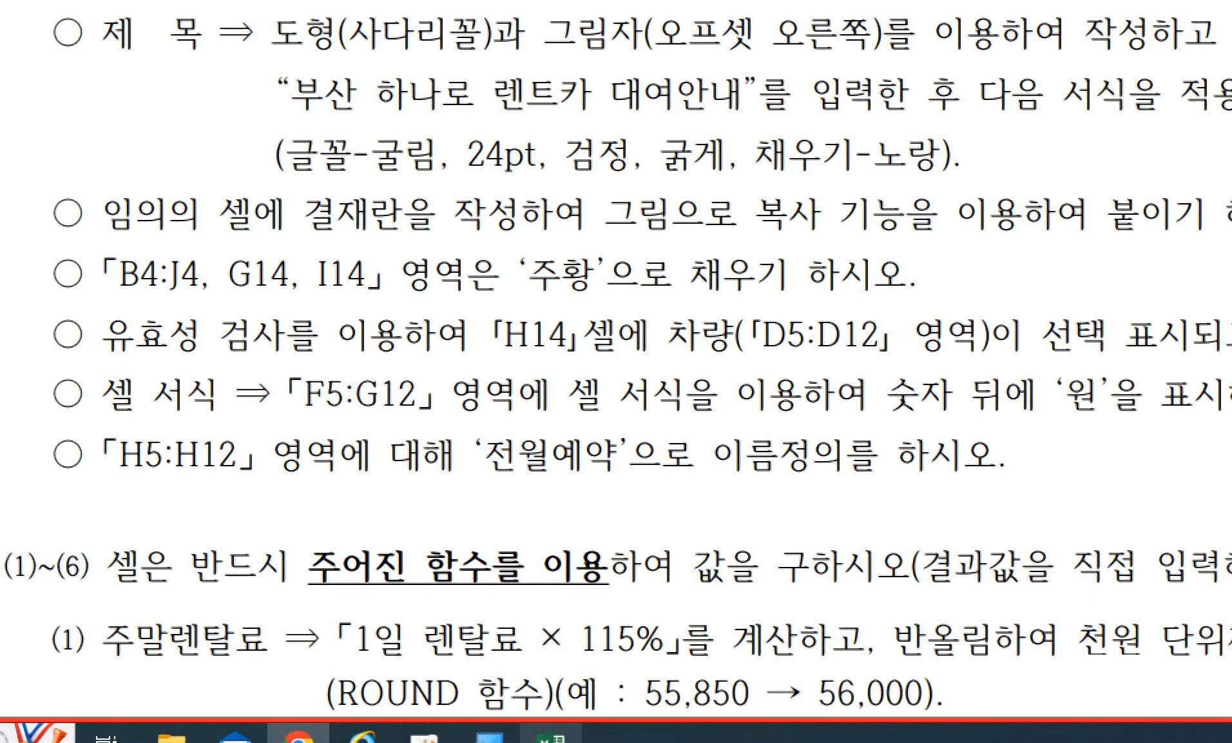
click(553, 734)
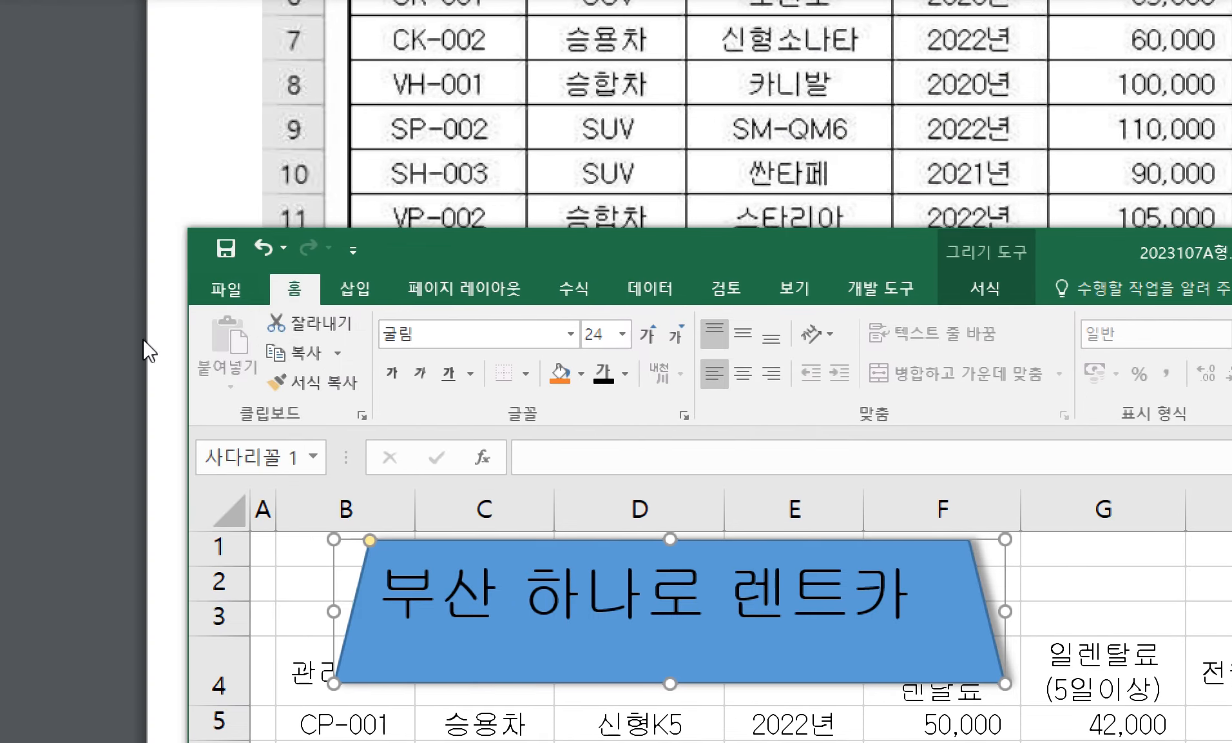
click(392, 373)
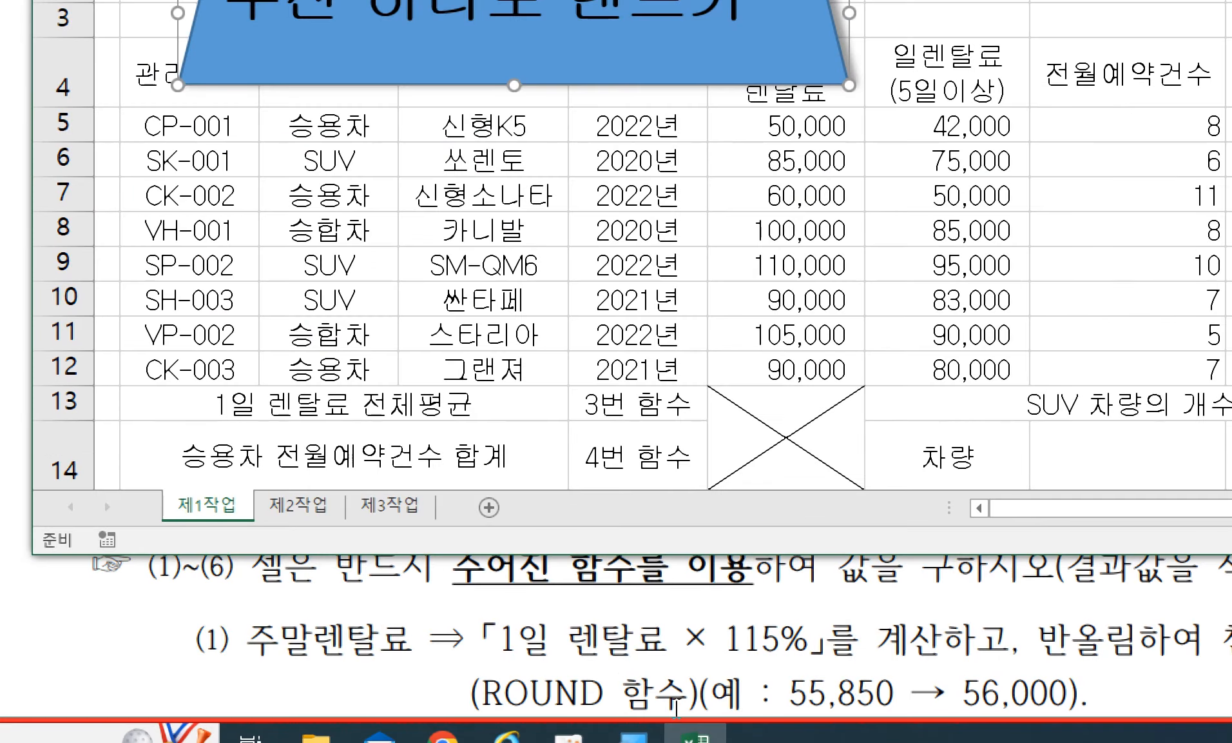
- Check the title's required fill colour in the exam PDF and return to the title trapezoid in Excel
click(443, 735)
click(850, 408)
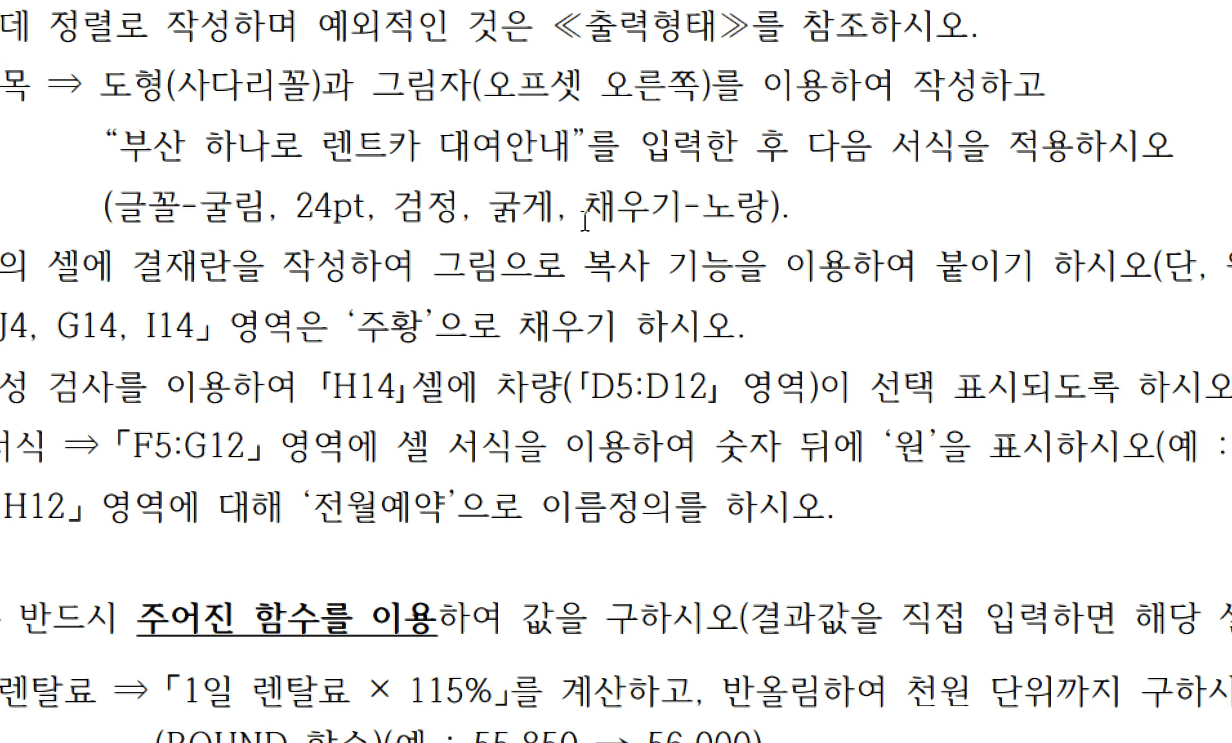
drag(584, 154, 770, 154)
click(759, 207)
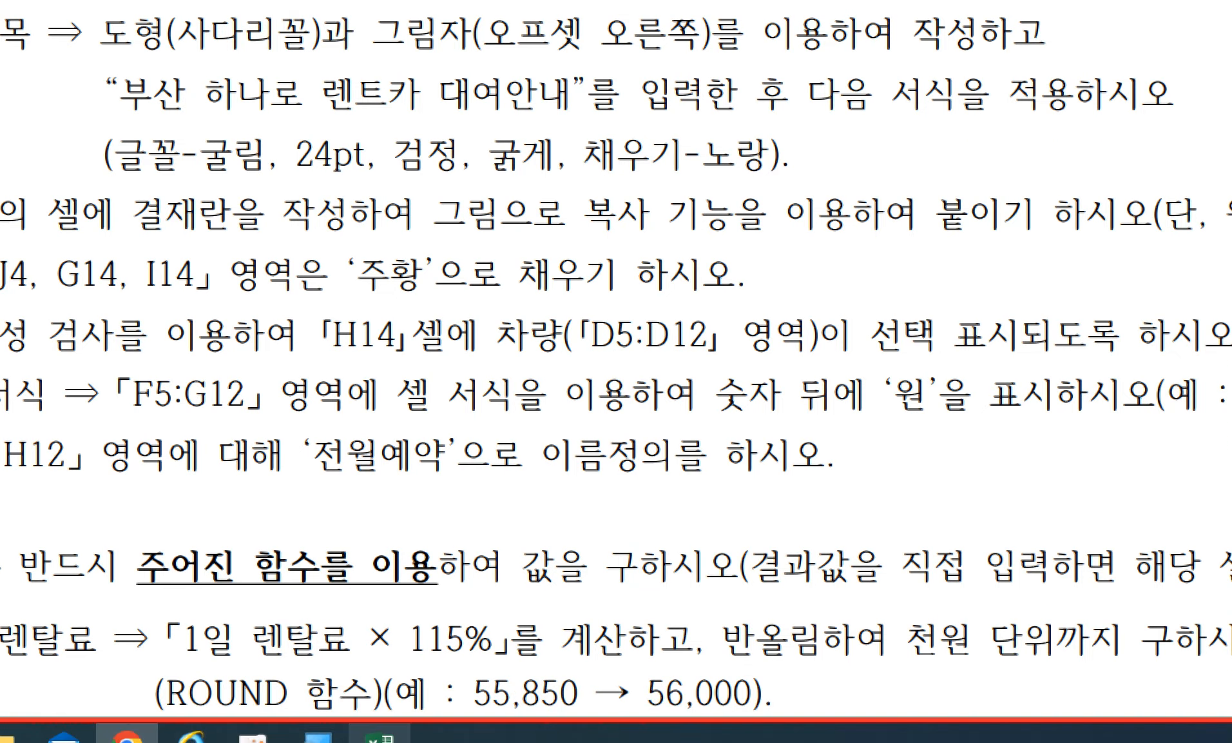
click(380, 735)
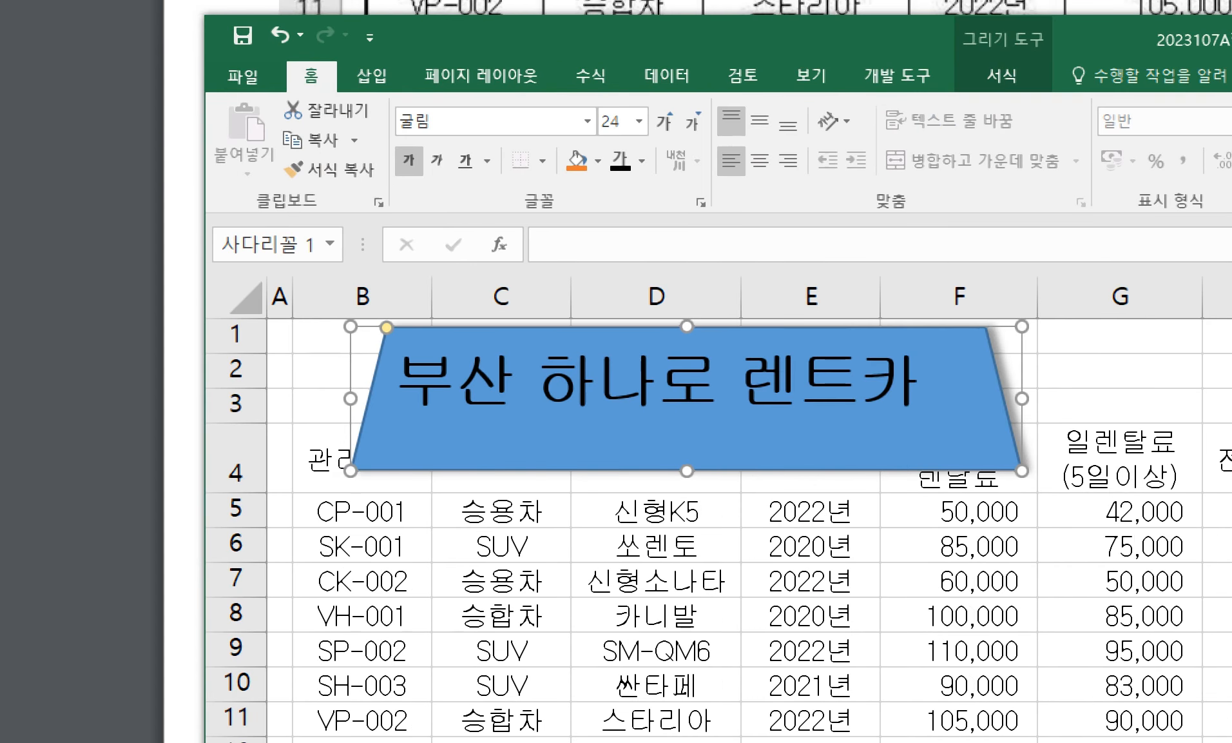
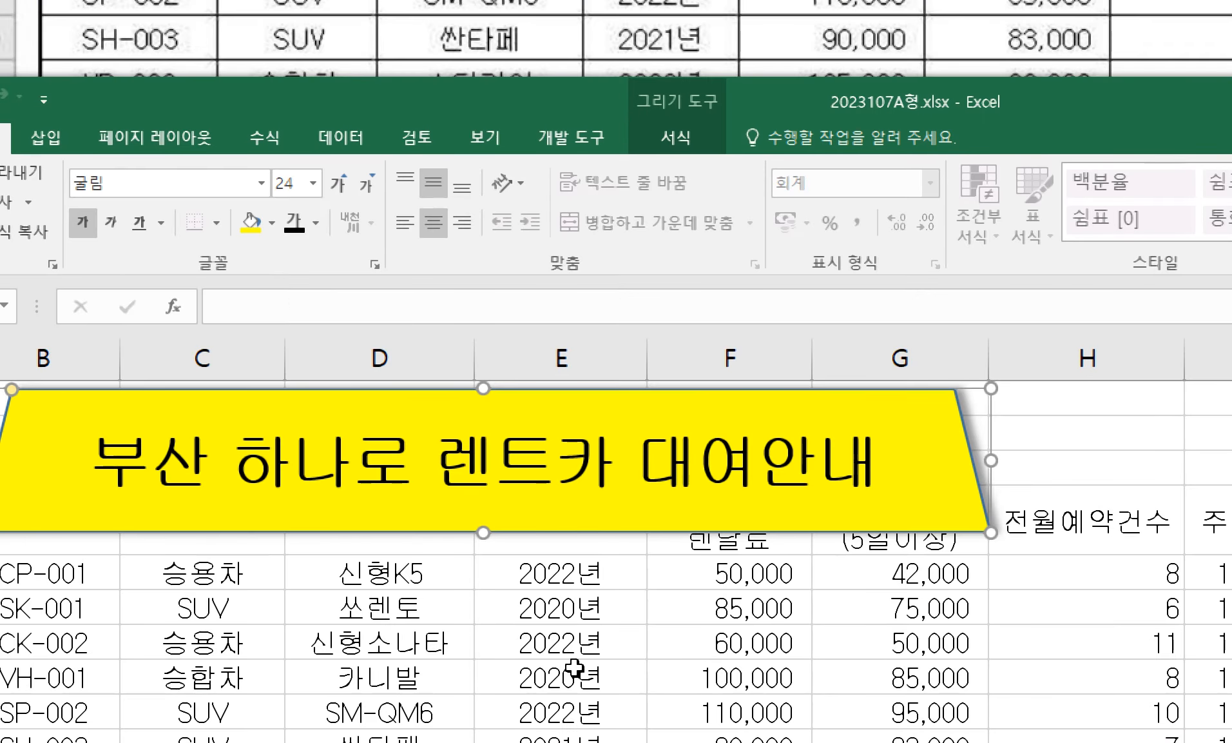
- Select rows 1 to 3 together and increase their height equally to make more room for the title
click(577, 608)
click(561, 552)
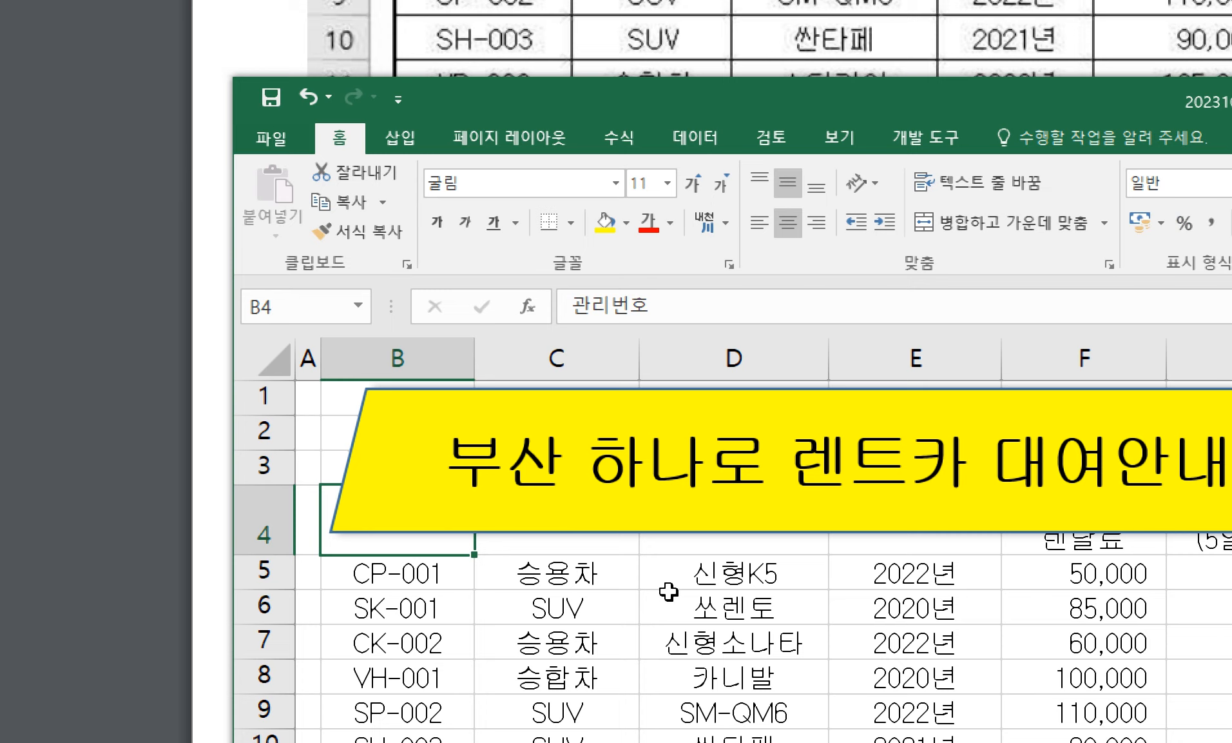
click(642, 612)
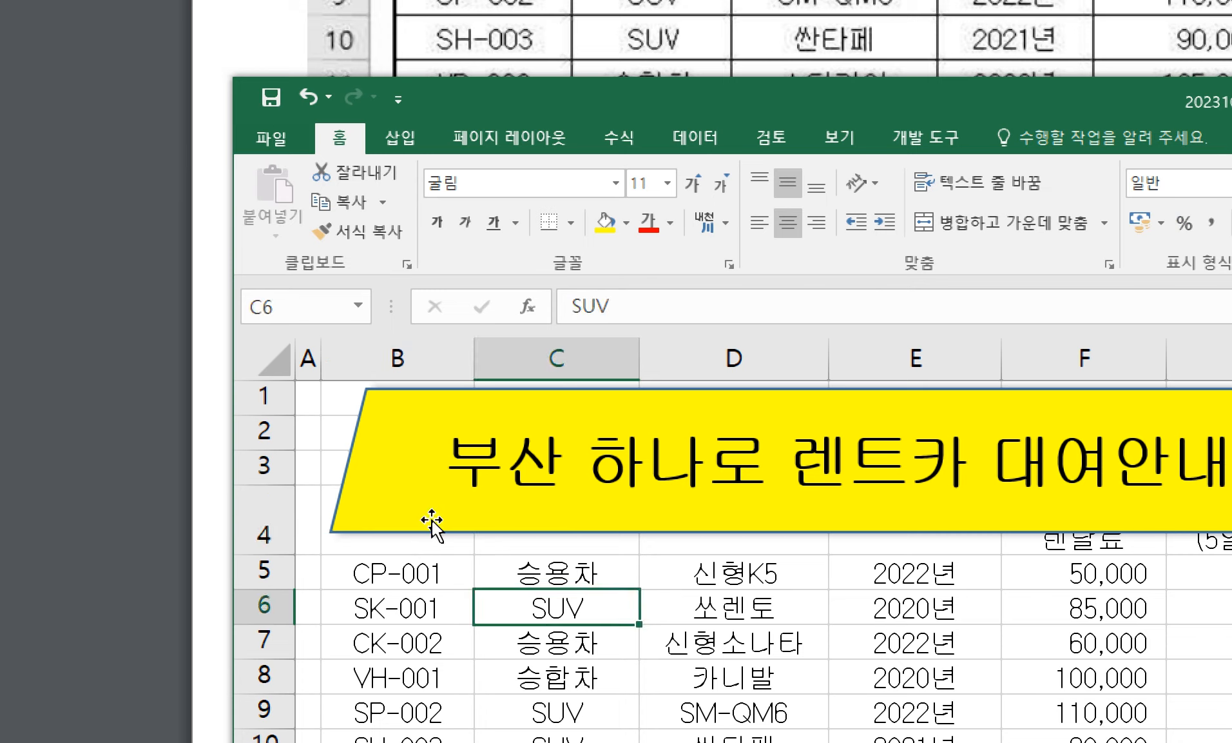
drag(267, 406, 267, 464)
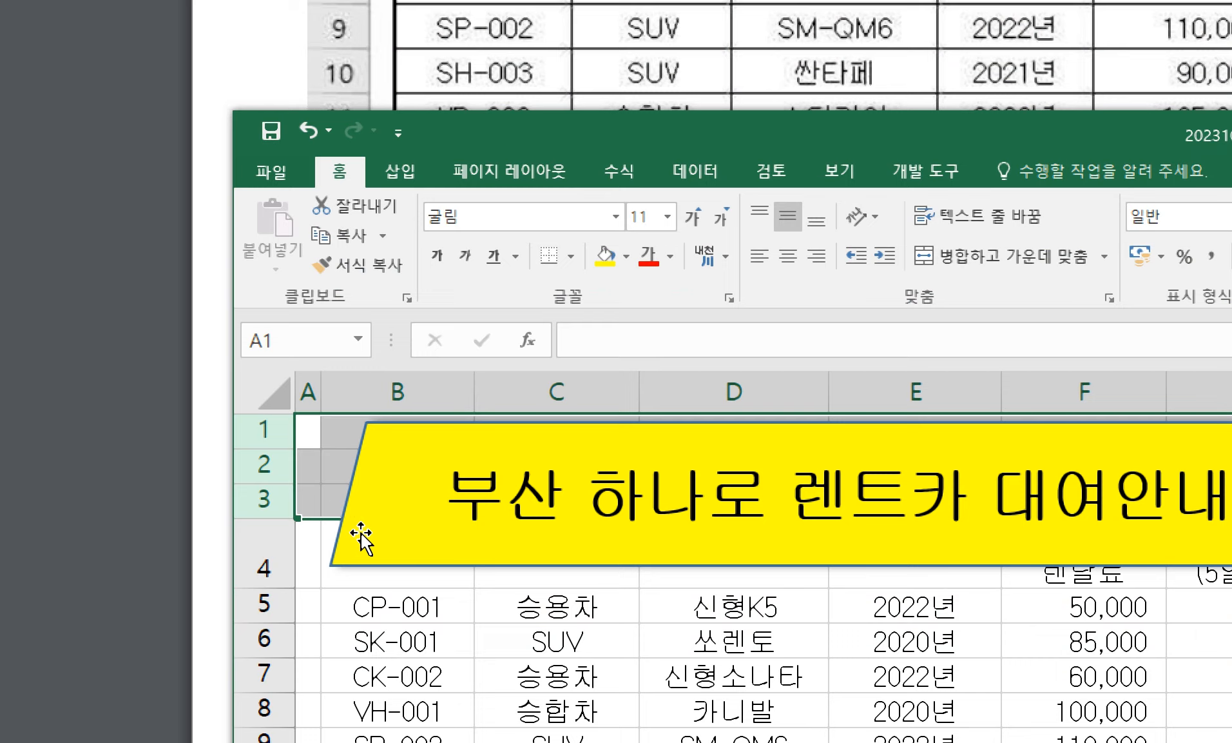
click(261, 431)
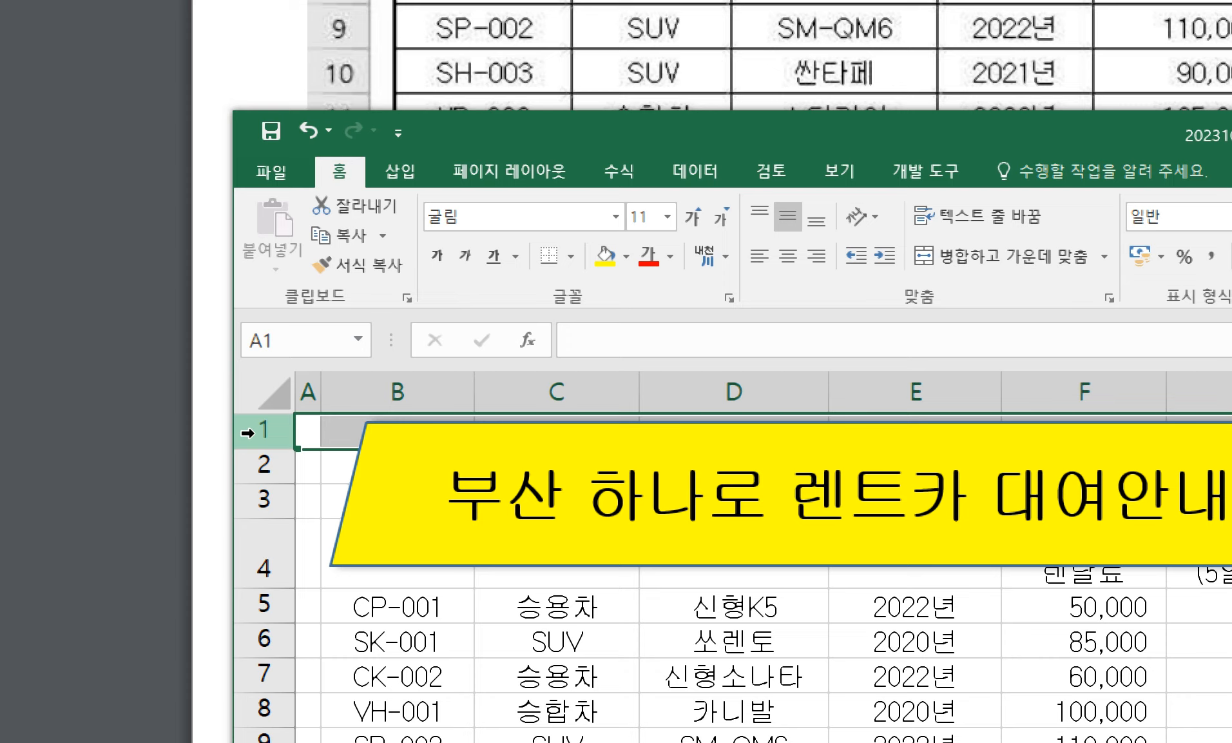
click(249, 433)
drag(253, 439, 250, 492)
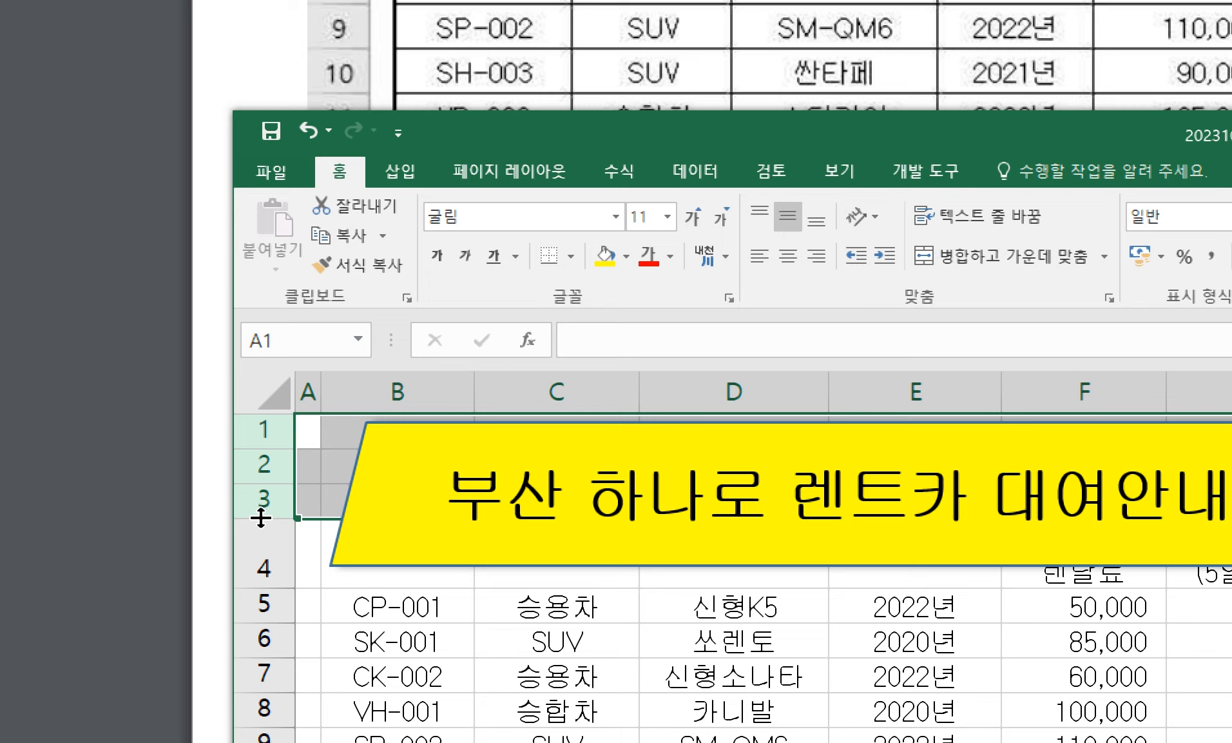
drag(261, 517, 261, 540)
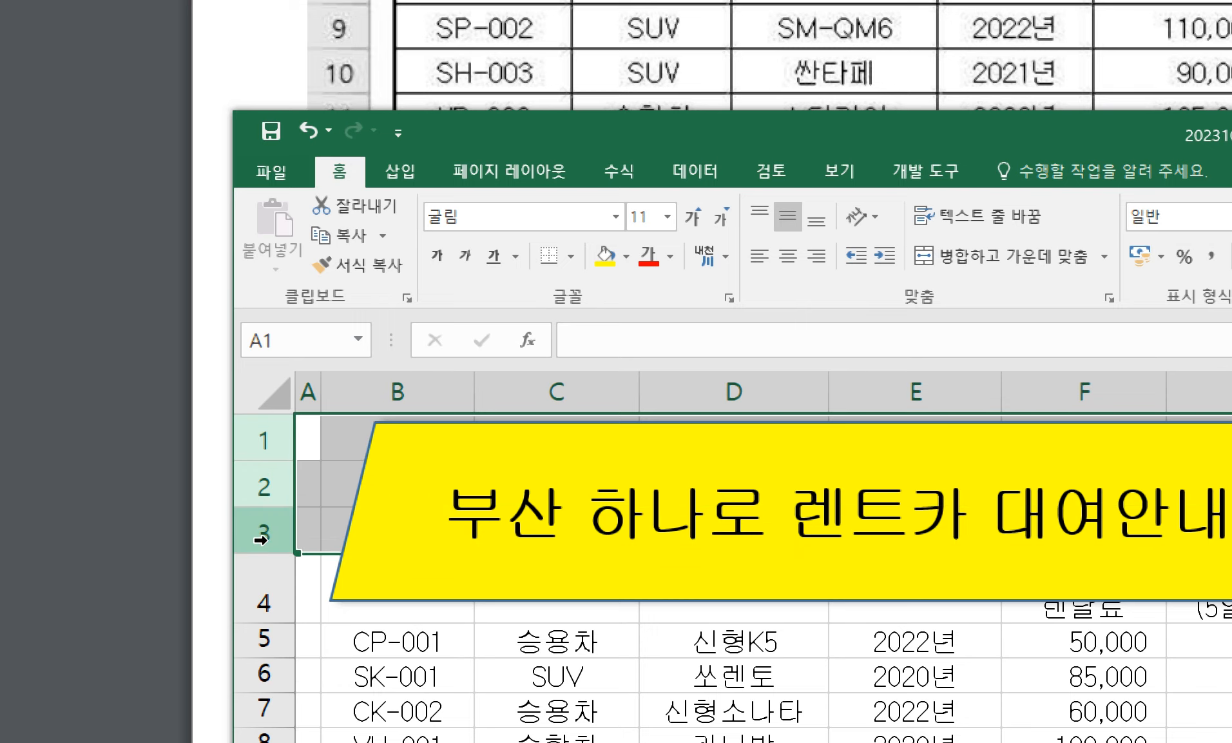
click(266, 438)
click(264, 485)
click(264, 527)
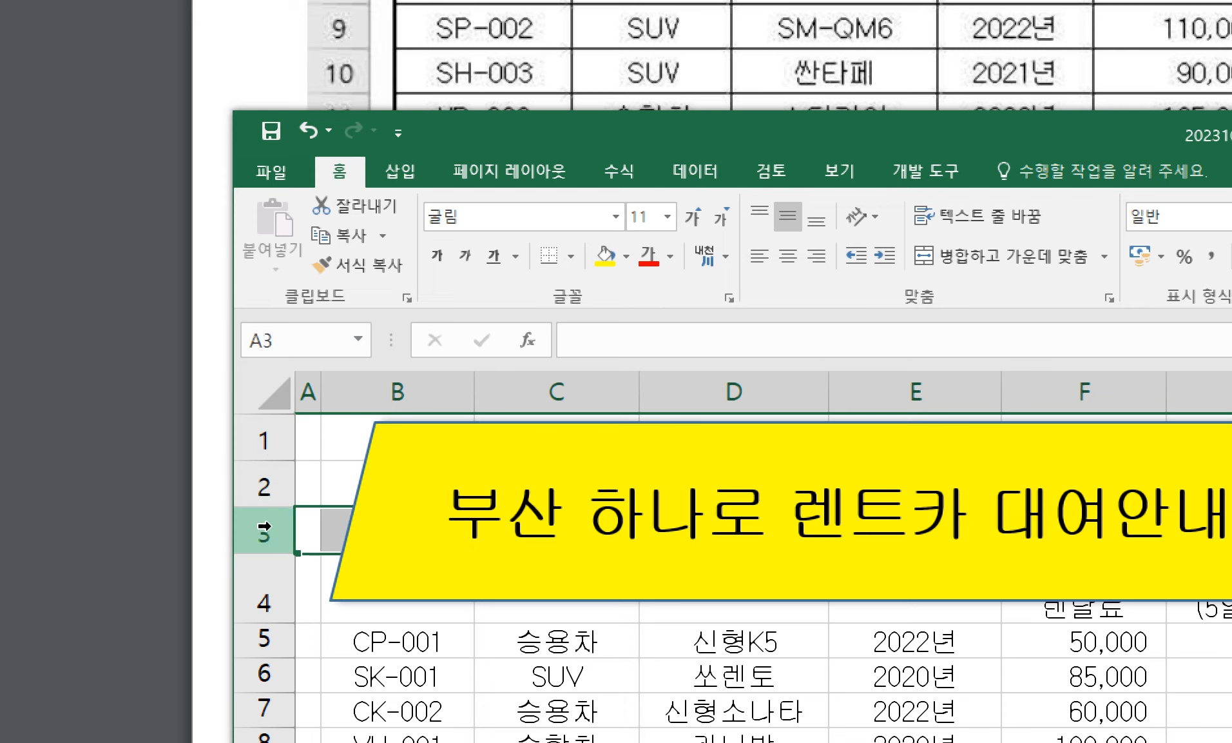
- Shorten the title trapezoid from its lower edge to fit within rows 1 to 3 and nudge it vertically between them
click(510, 553)
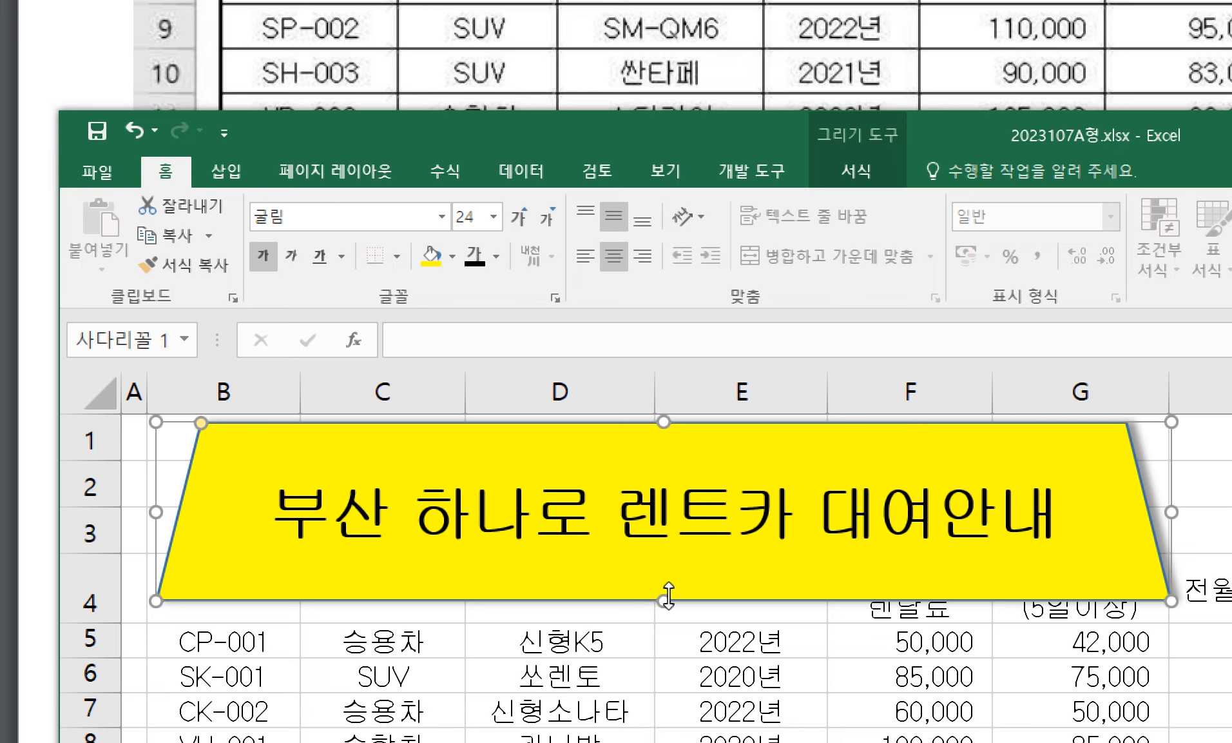
drag(669, 594, 682, 541)
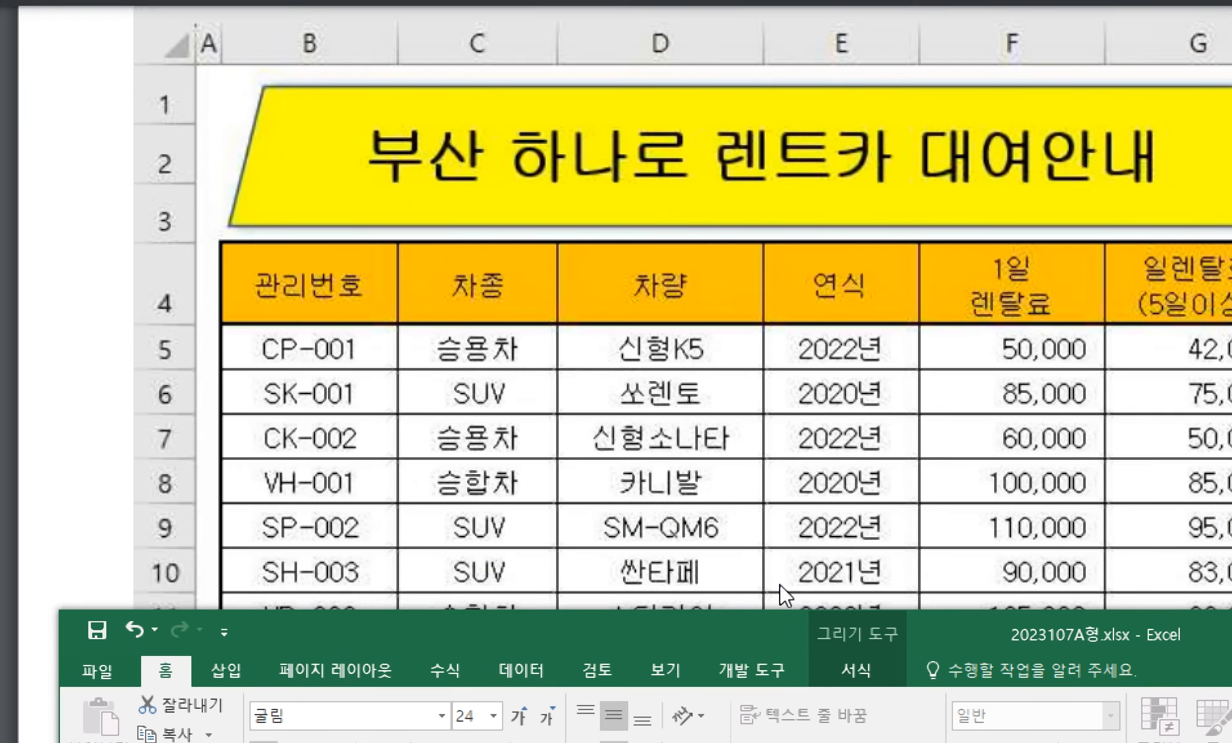
key(Down)
key(Down)
key(Down)
key(Down)
key(Down)
key(Down)
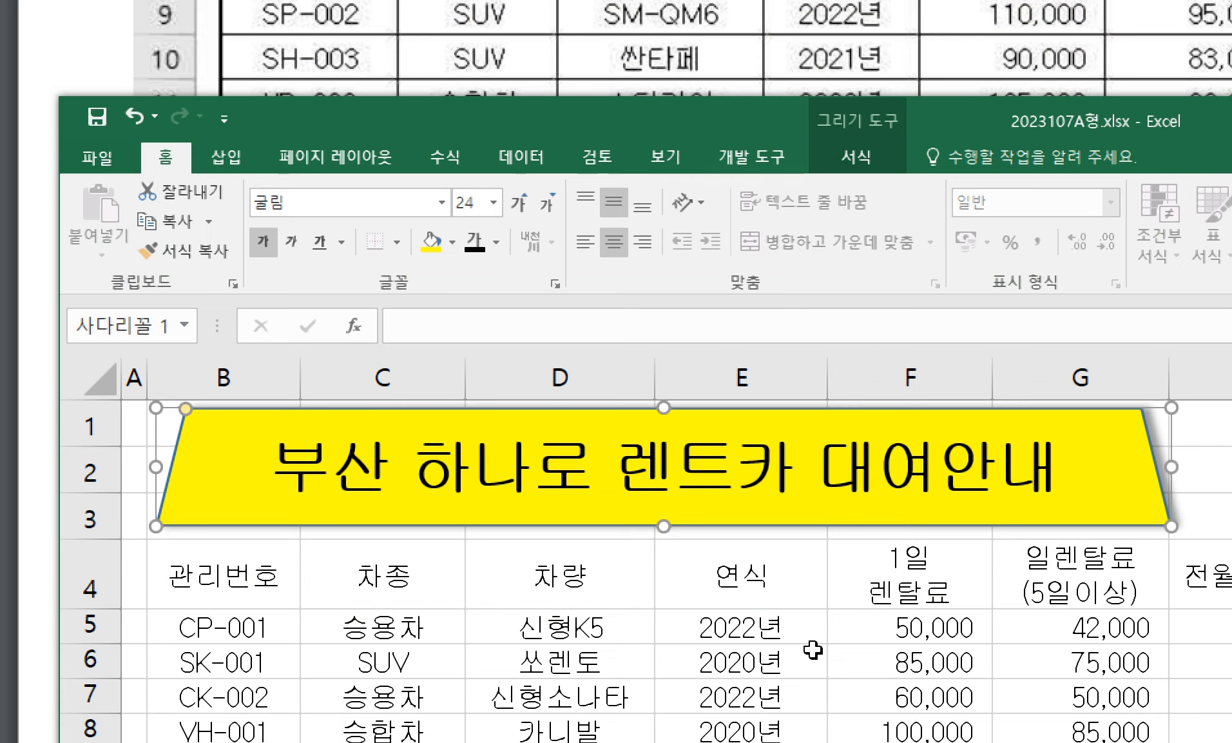
key(Up)
key(Up)
key(Up)
key(Up)
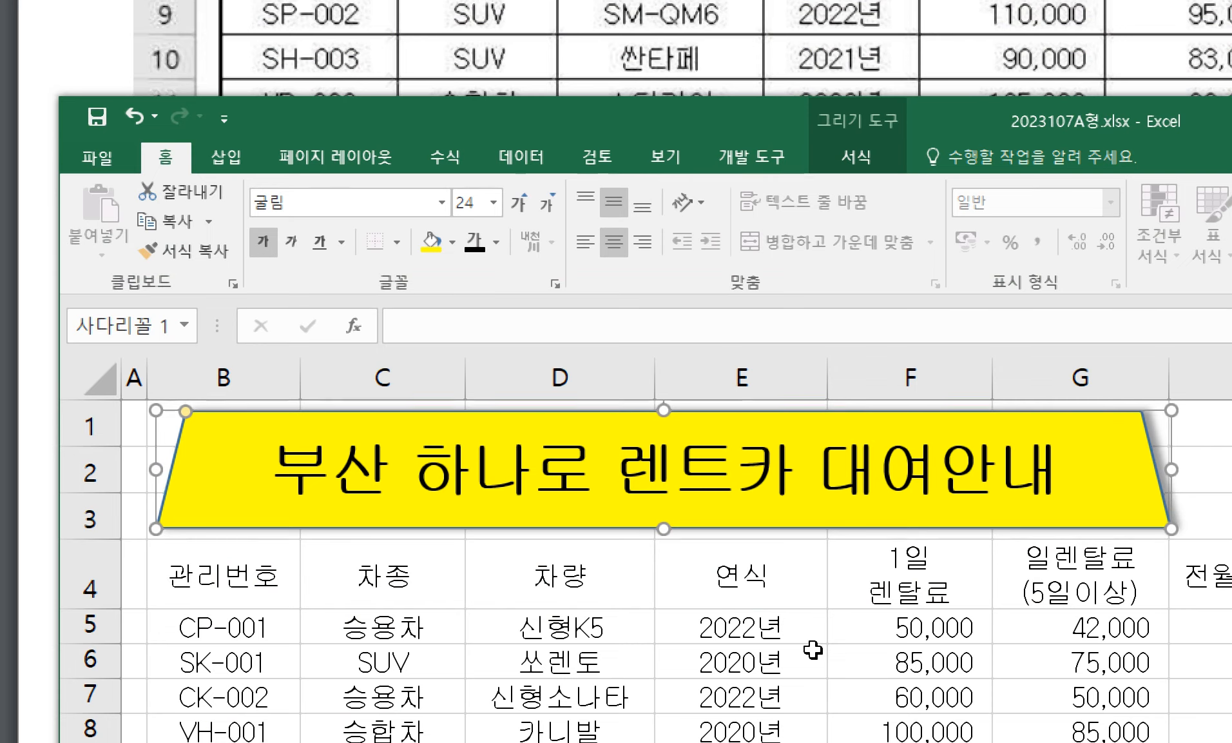
key(Down)
key(Down)
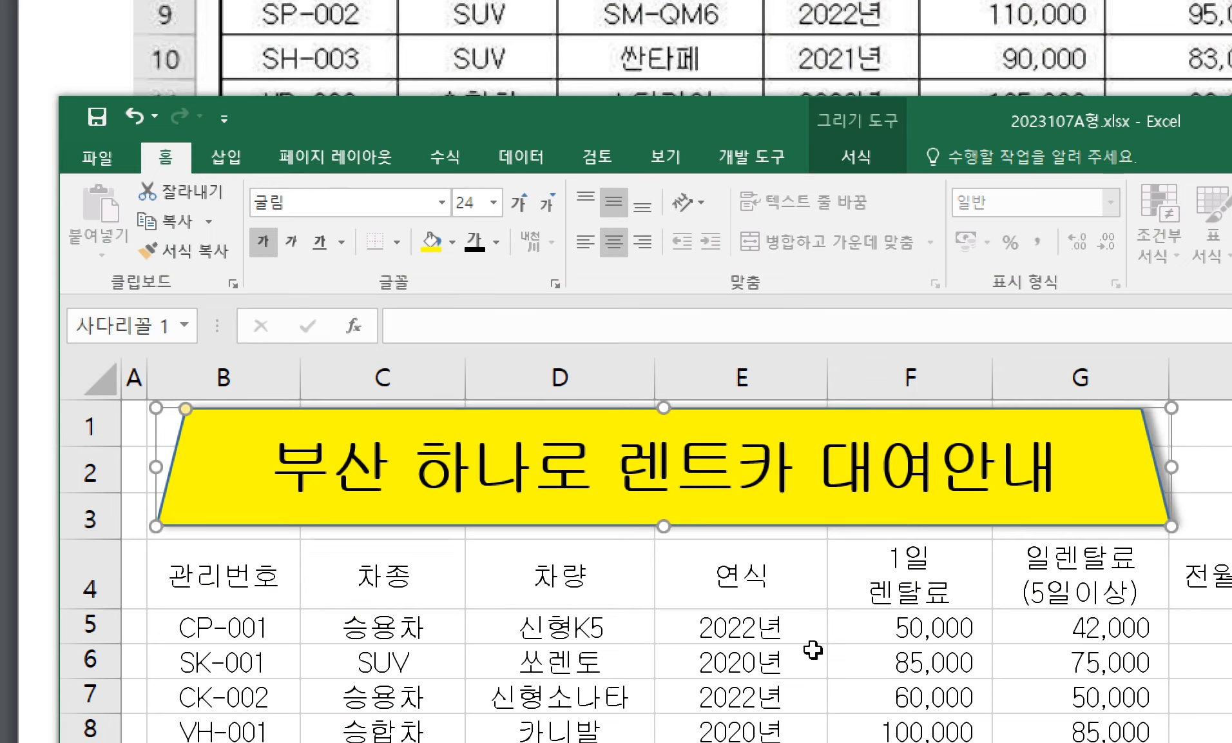
key(Down)
key(Down)
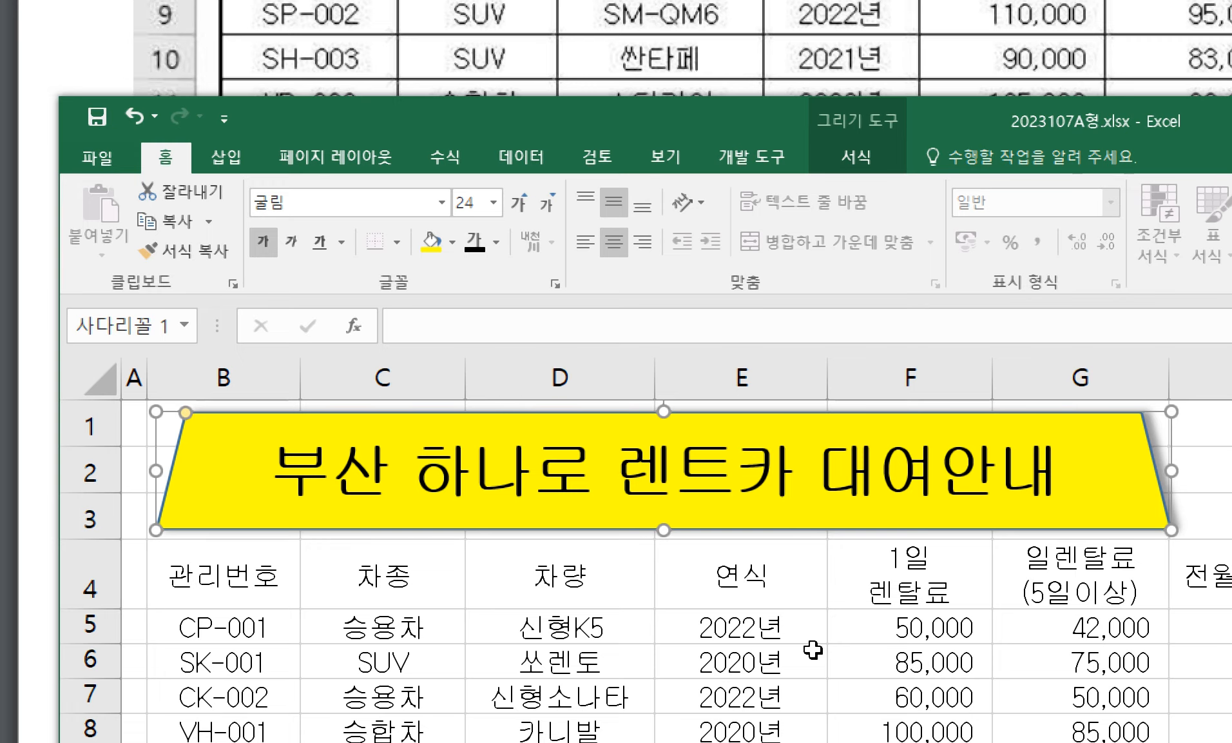
key(Up)
key(Down)
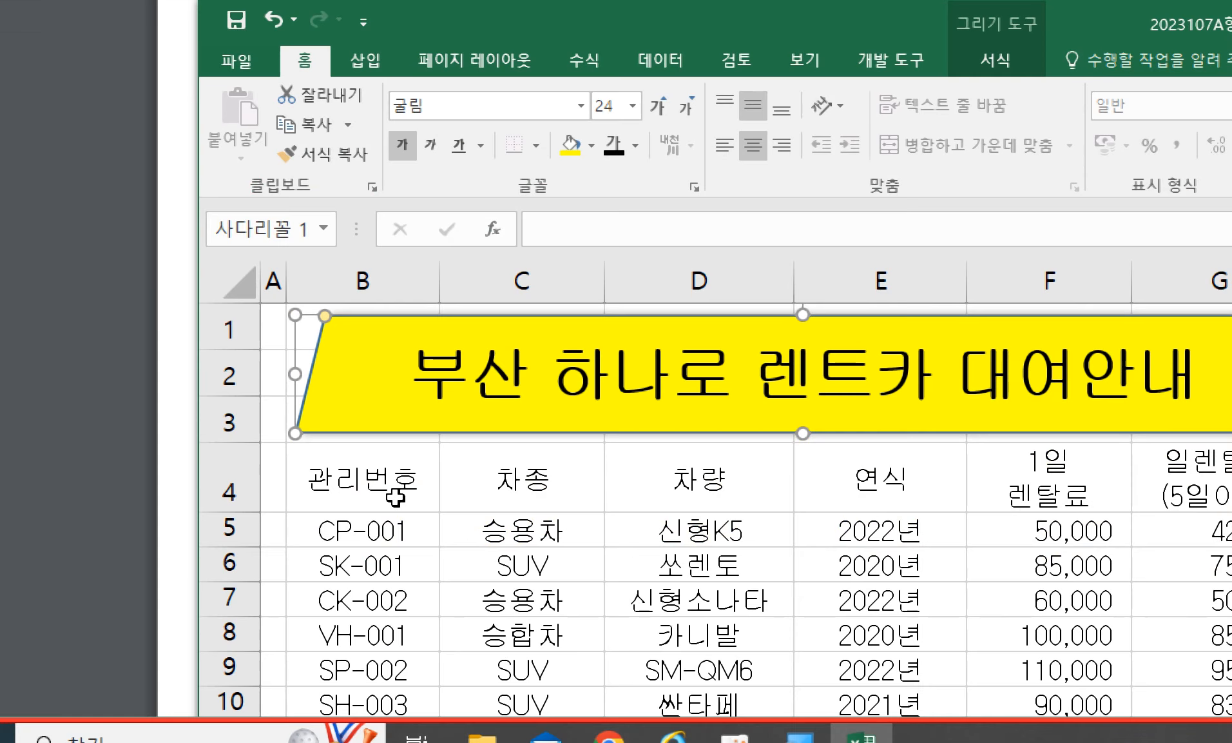
- Deselect the trapezoid and make rows 1 to 3 slightly taller again, all to the same height
key(Escape)
drag(234, 330, 231, 445)
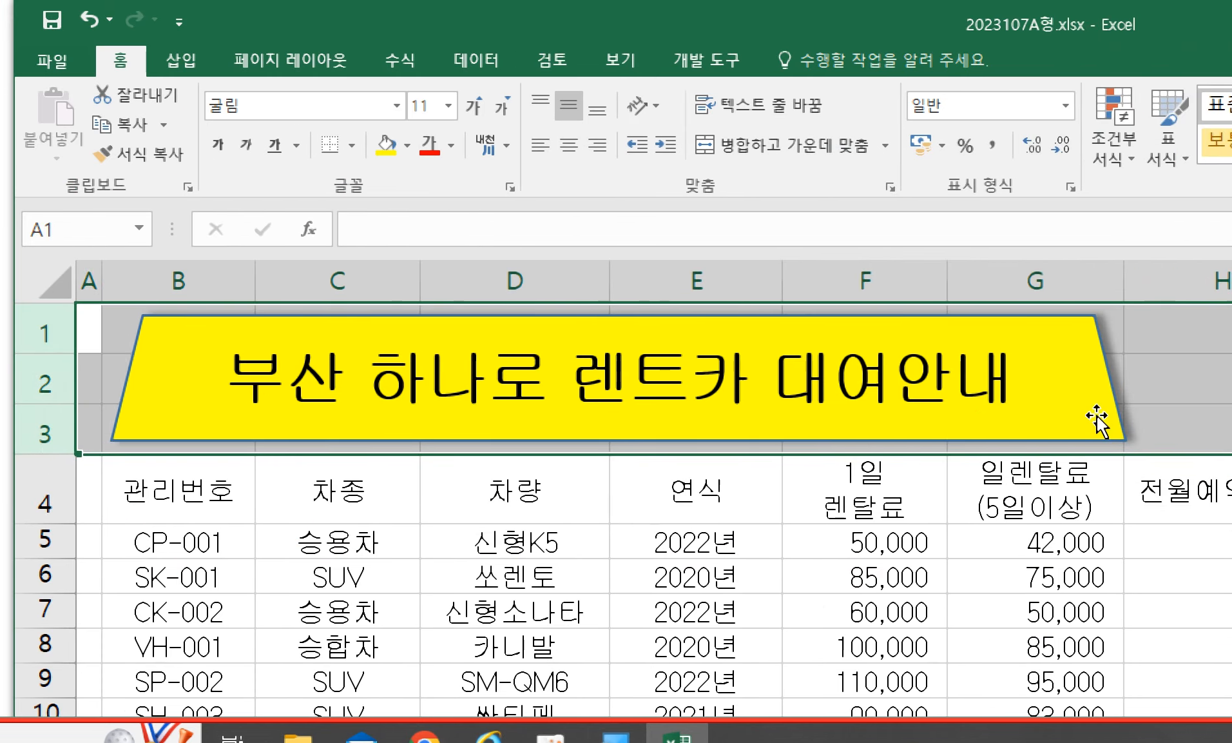
click(1166, 427)
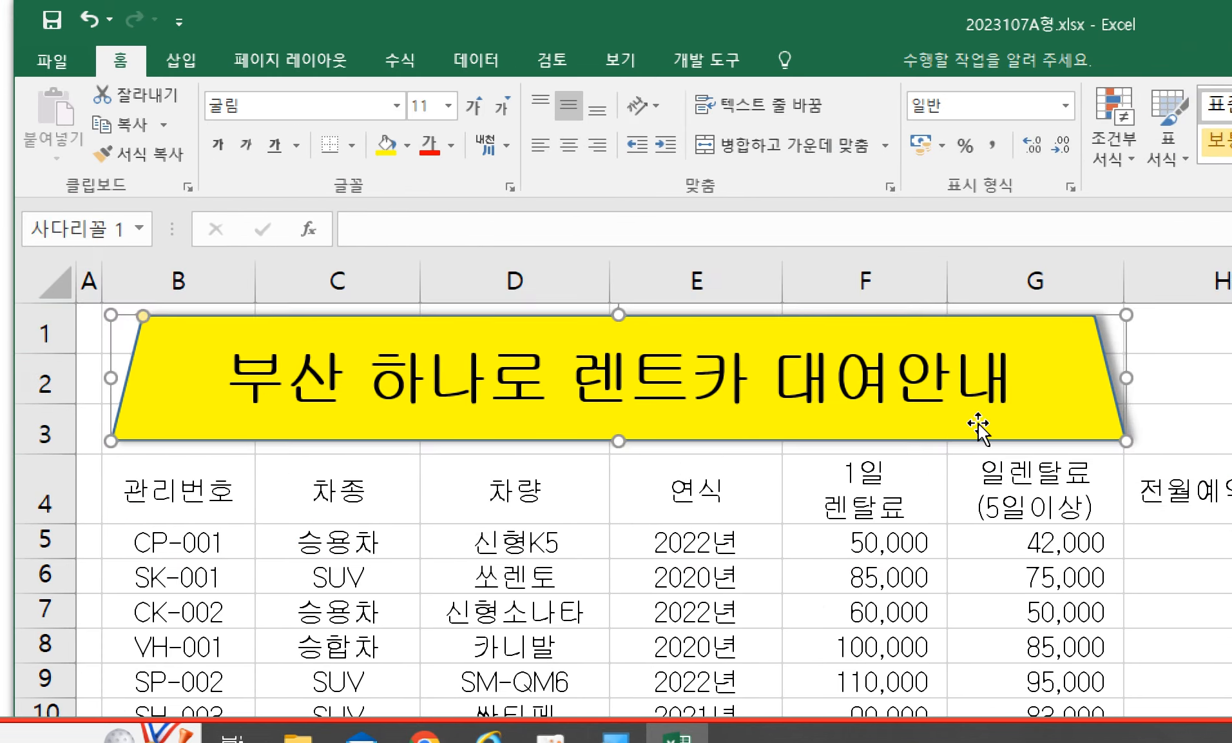
click(974, 494)
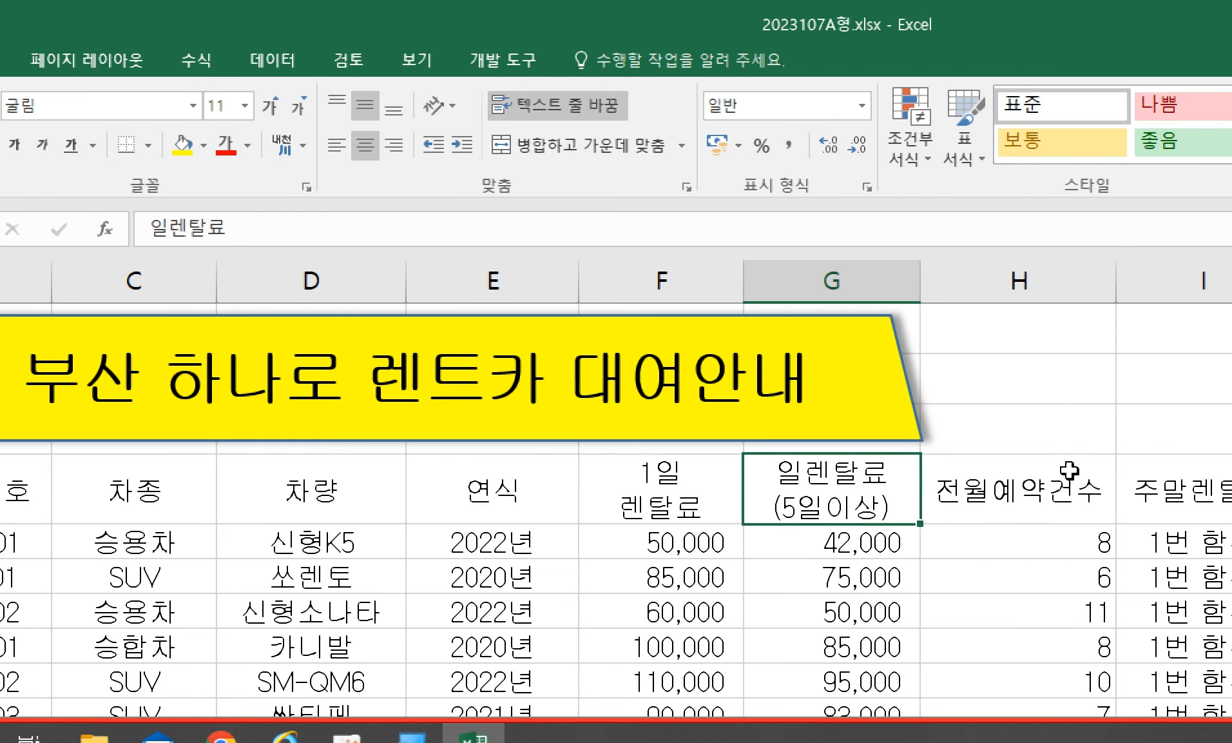
click(1134, 424)
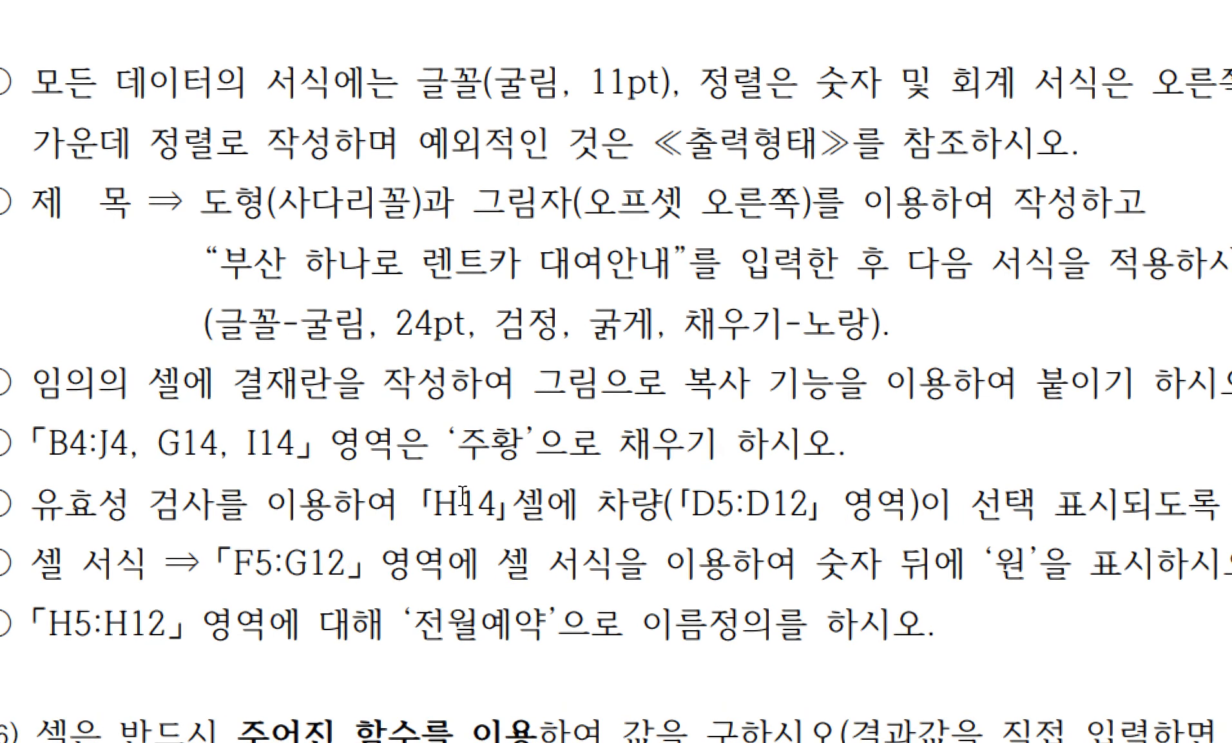
- In the exam PDF, review the title conditions and read the condition for creating the approval box (결재란)
drag(259, 206, 969, 341)
click(969, 341)
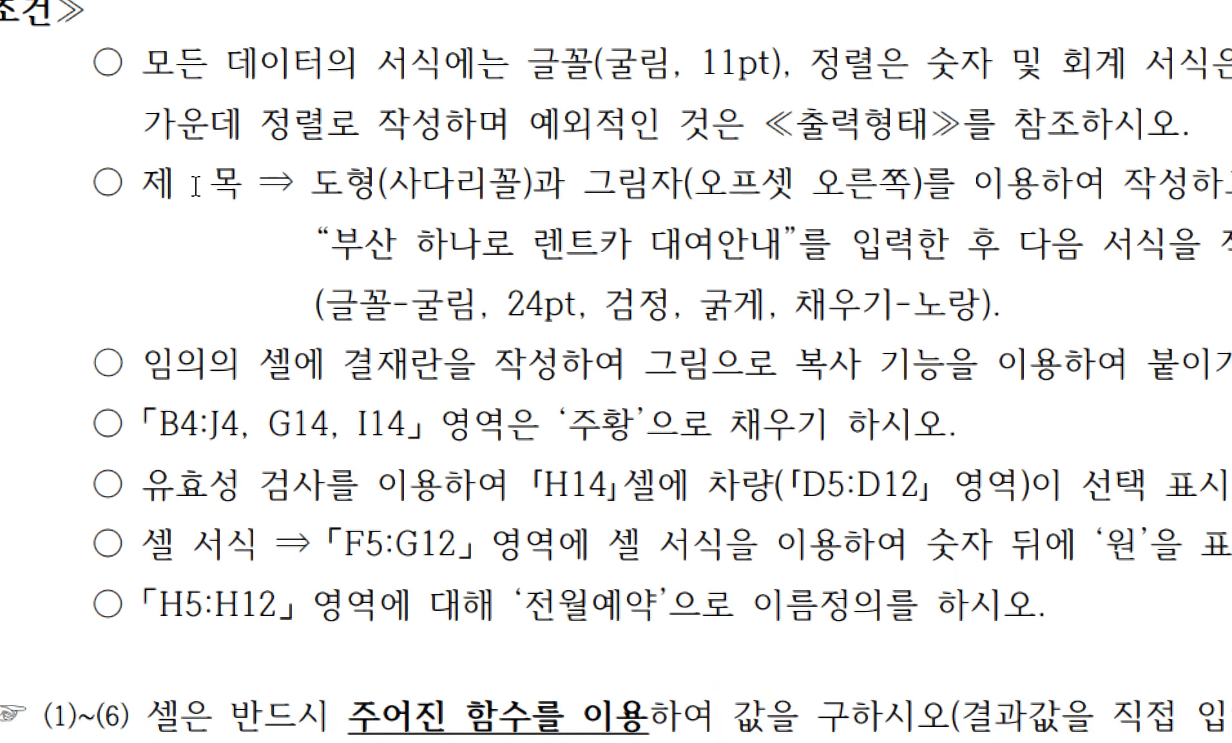
drag(98, 366, 593, 364)
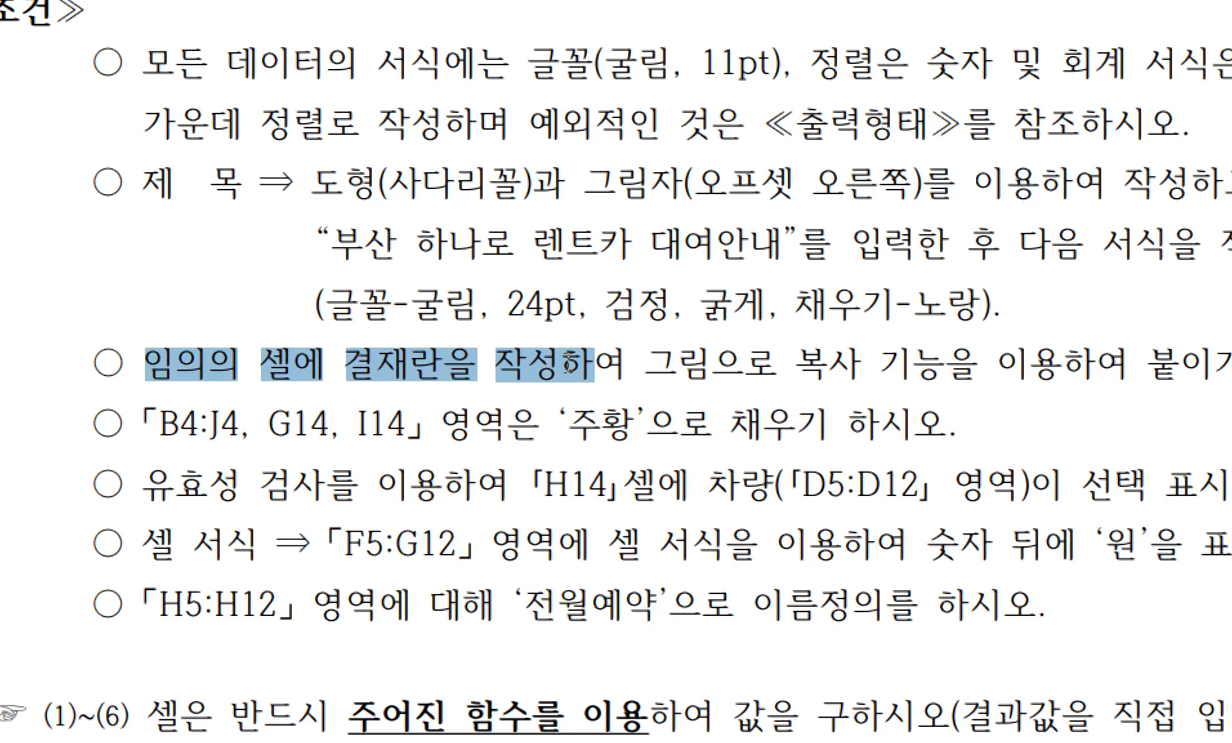
click(570, 366)
- Switch to Excel, close the shape formatting (도형 서식) pane and move the workbook window higher on the desktop
click(590, 735)
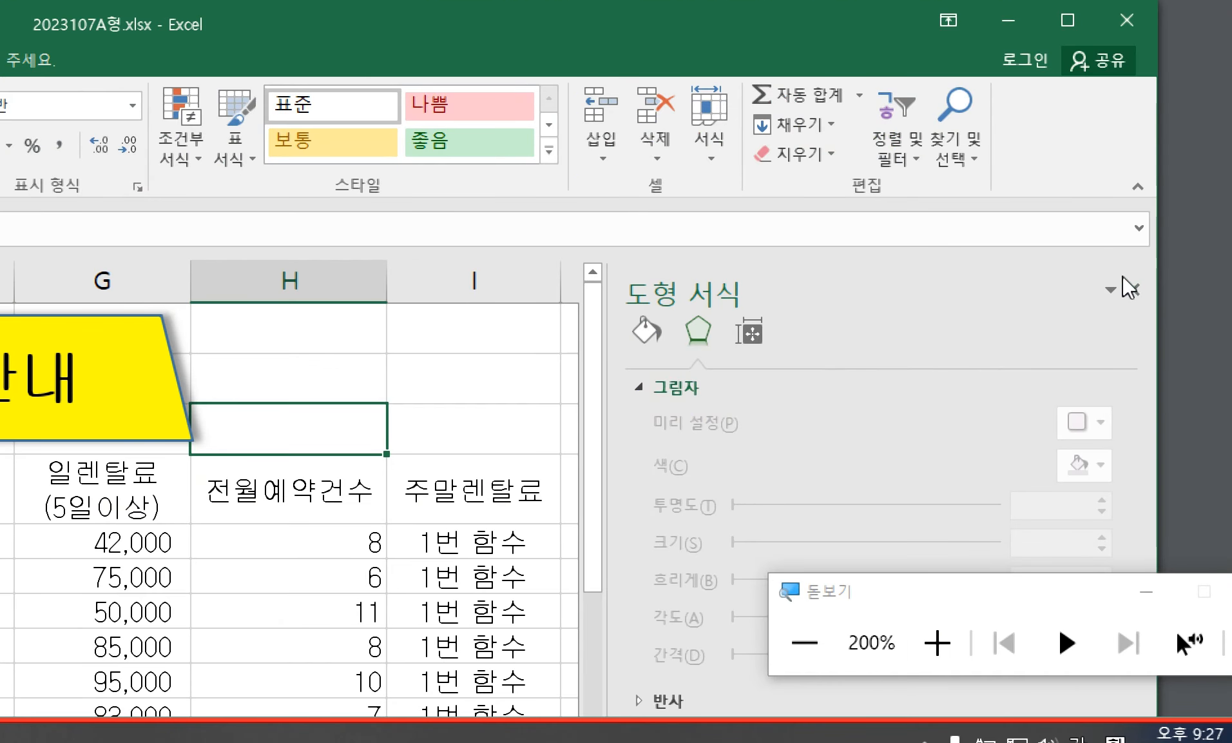
click(1130, 288)
click(402, 335)
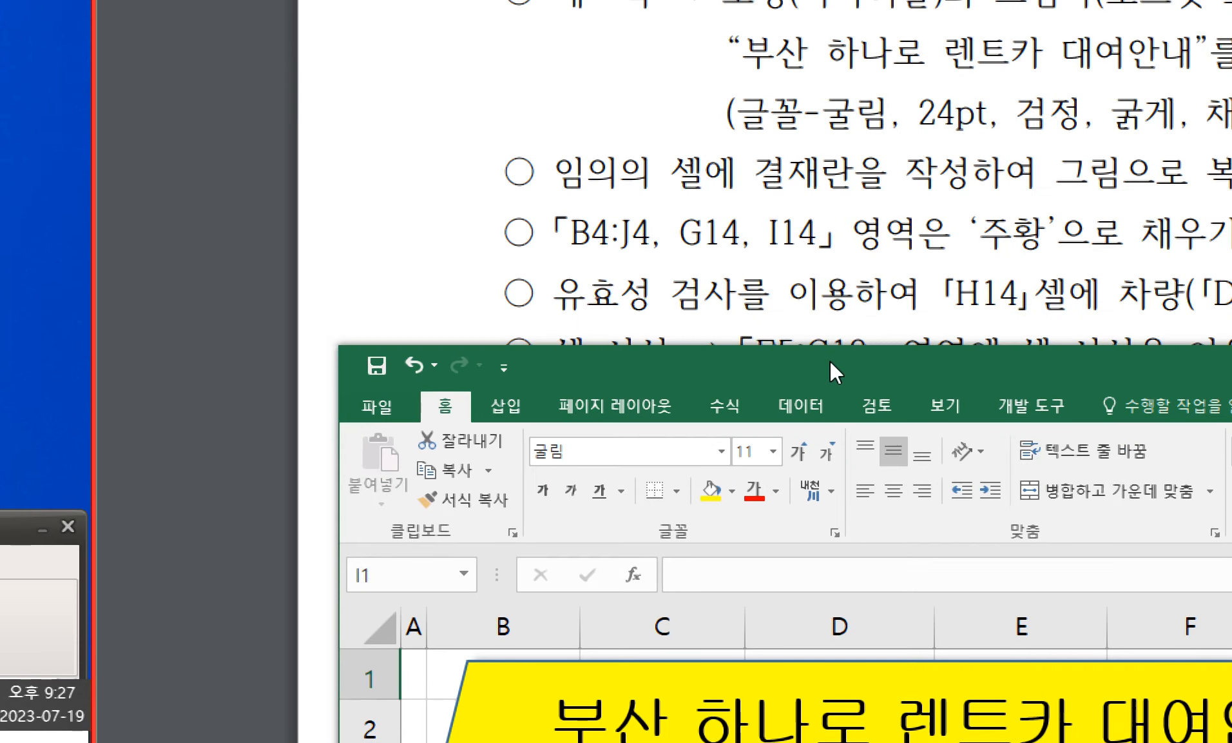
drag(830, 360, 778, 6)
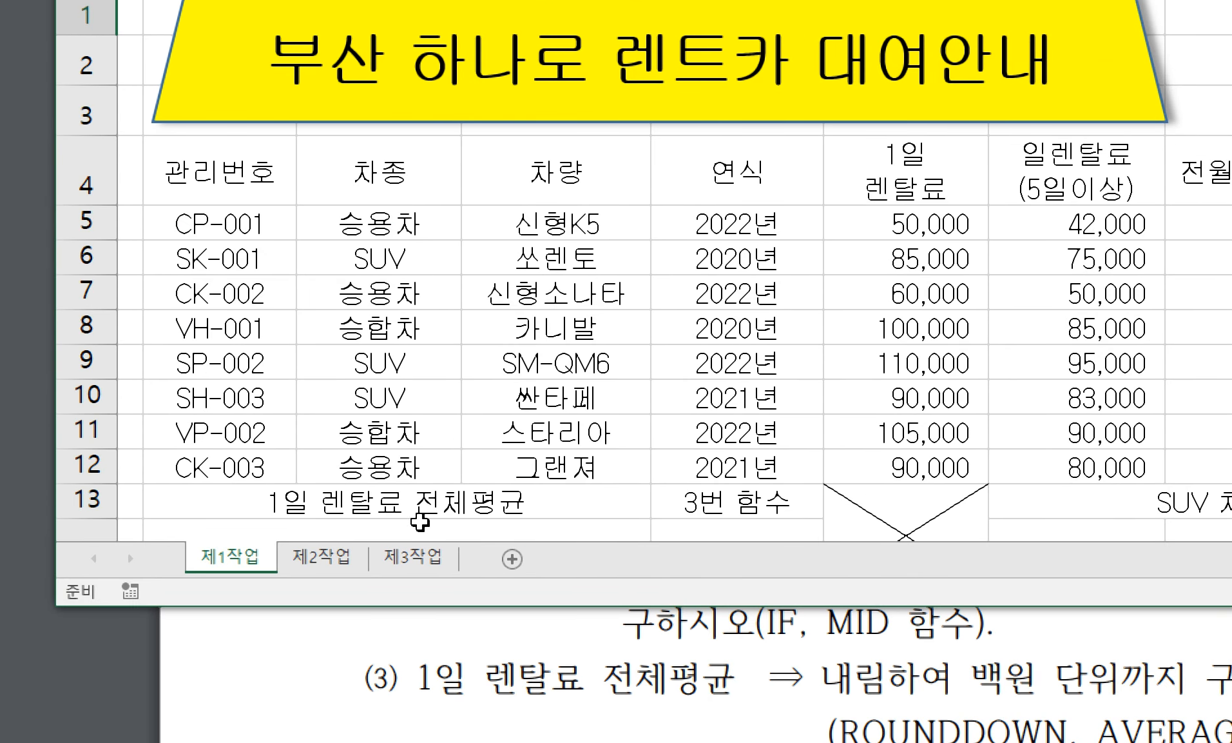
scroll(686, 488, down, 2)
click(653, 431)
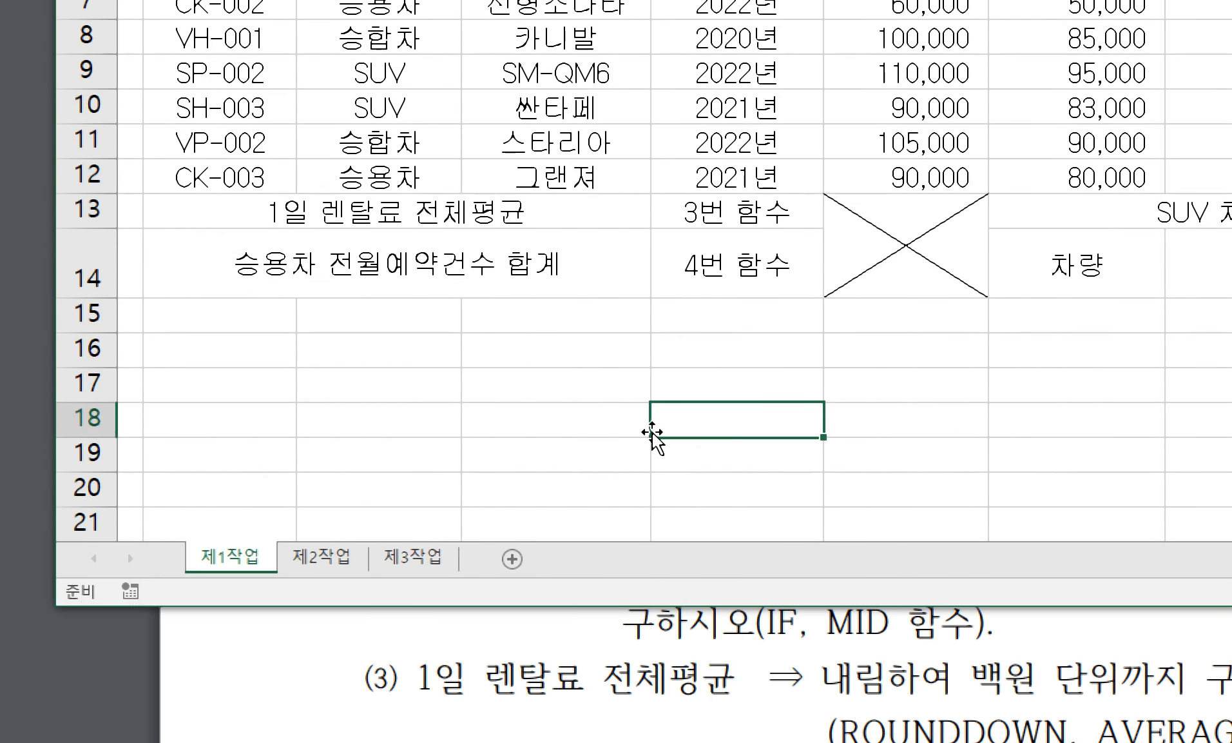
click(558, 454)
click(683, 459)
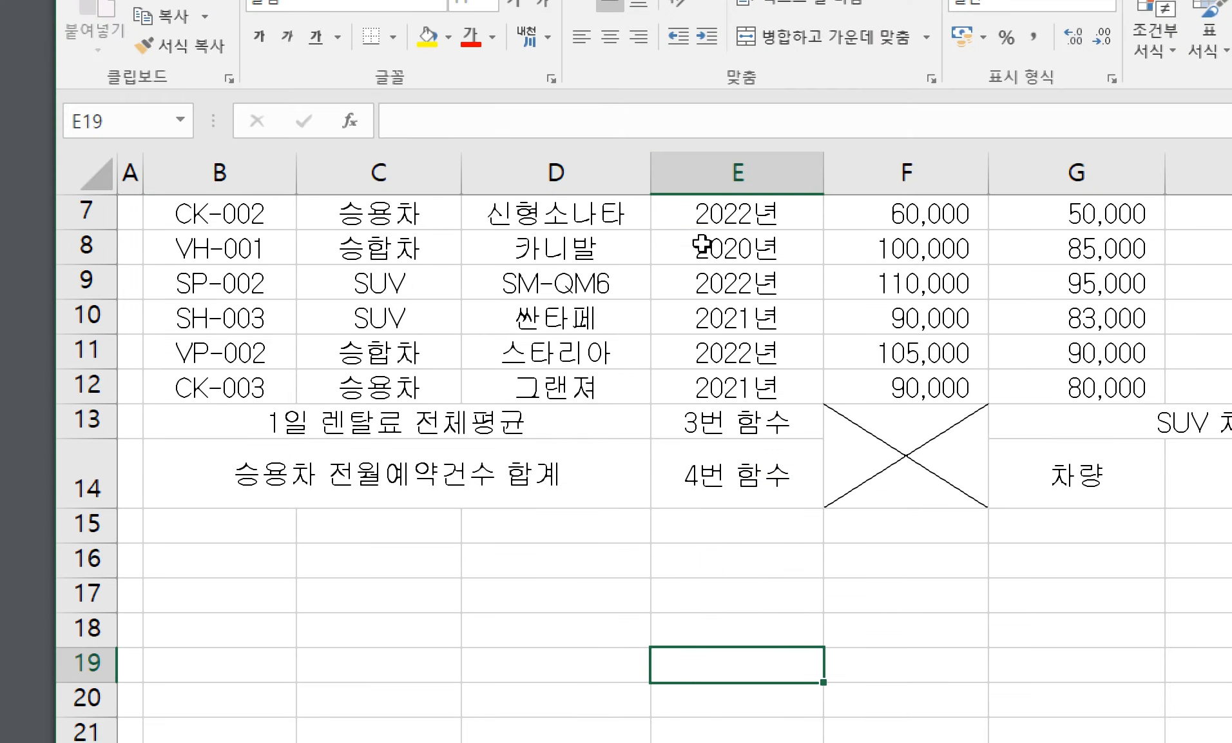
click(704, 35)
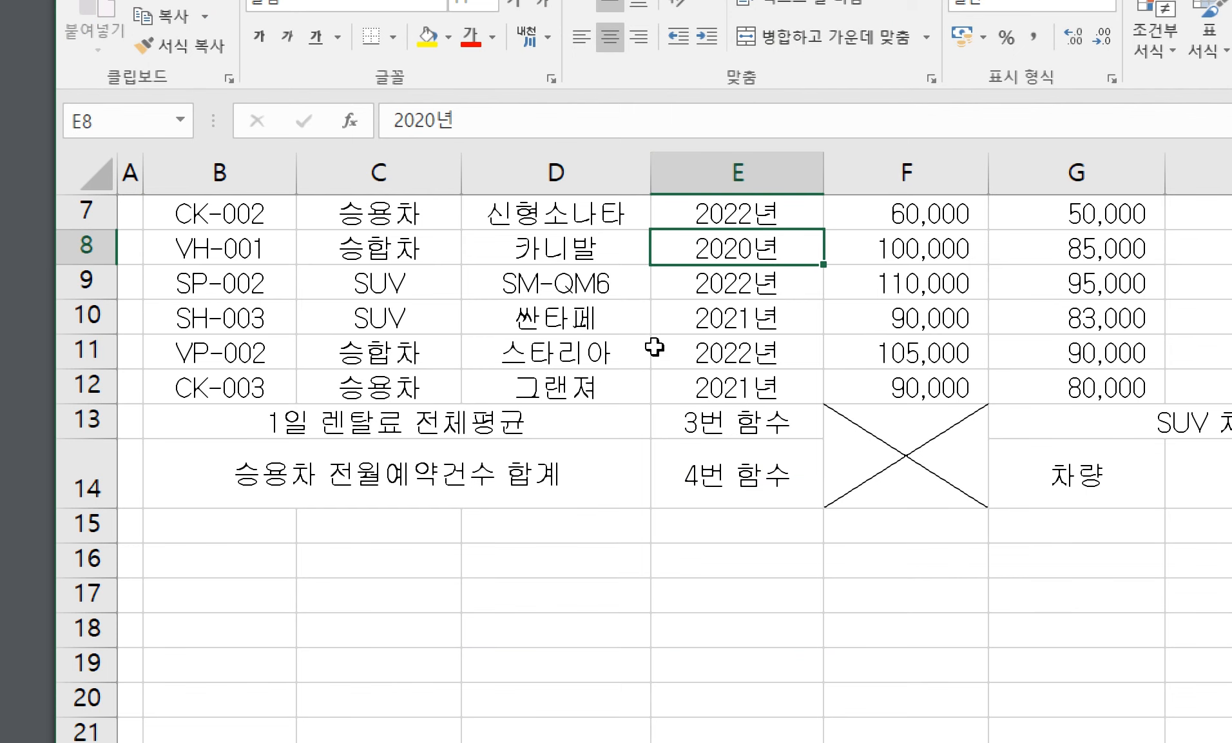
scroll(759, 469, up, 1)
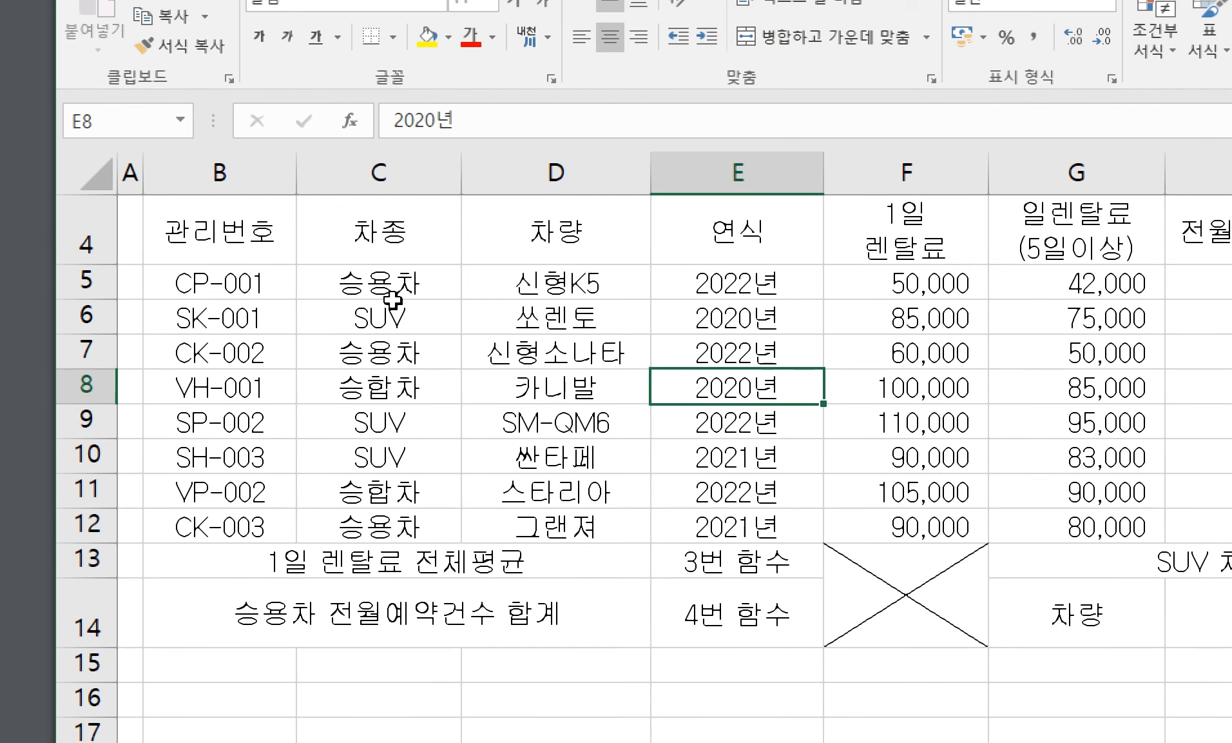
- Insert a new blank worksheet directly after the 제1작업 sheet and select its cell B2
drag(381, 318, 709, 451)
click(703, 448)
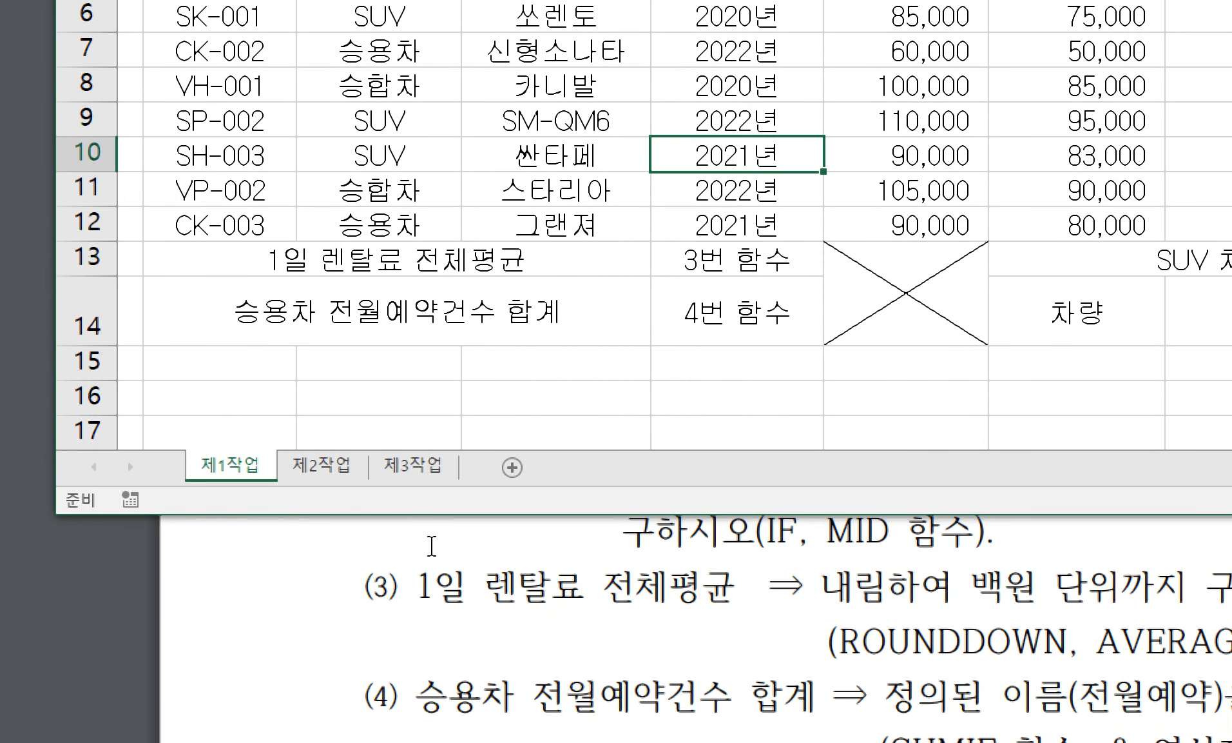
click(326, 468)
click(257, 465)
click(498, 465)
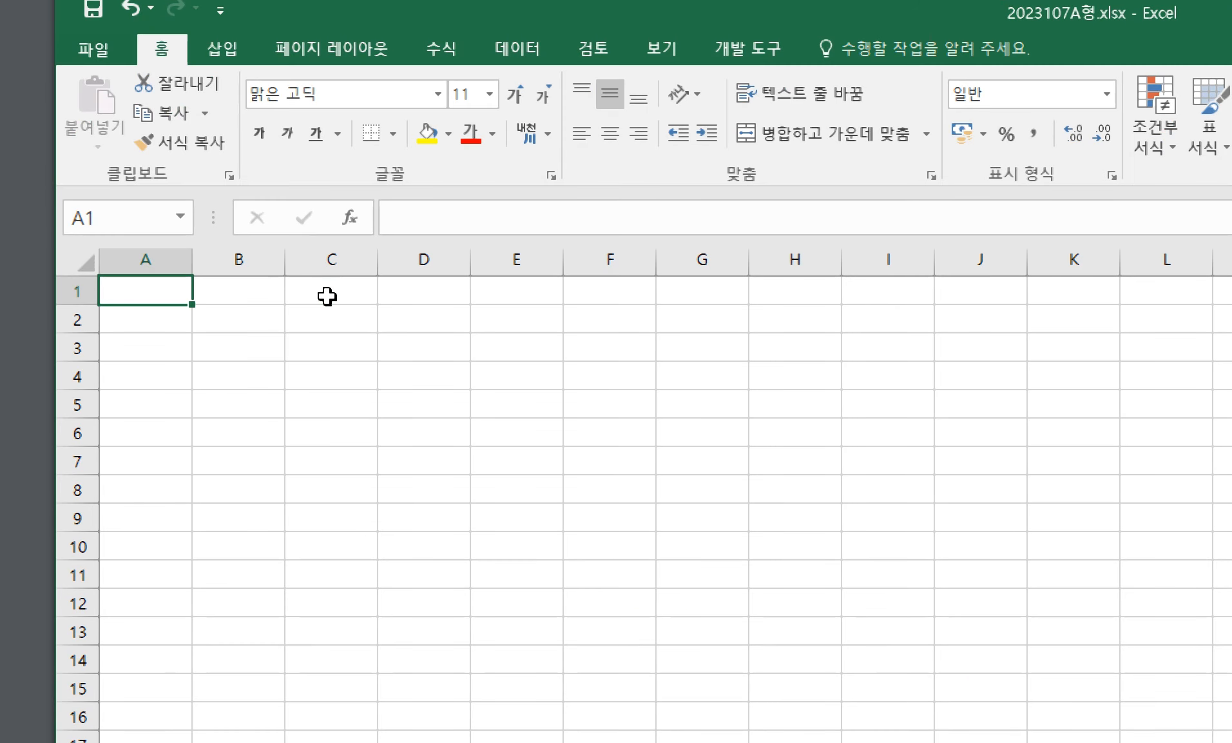
click(266, 325)
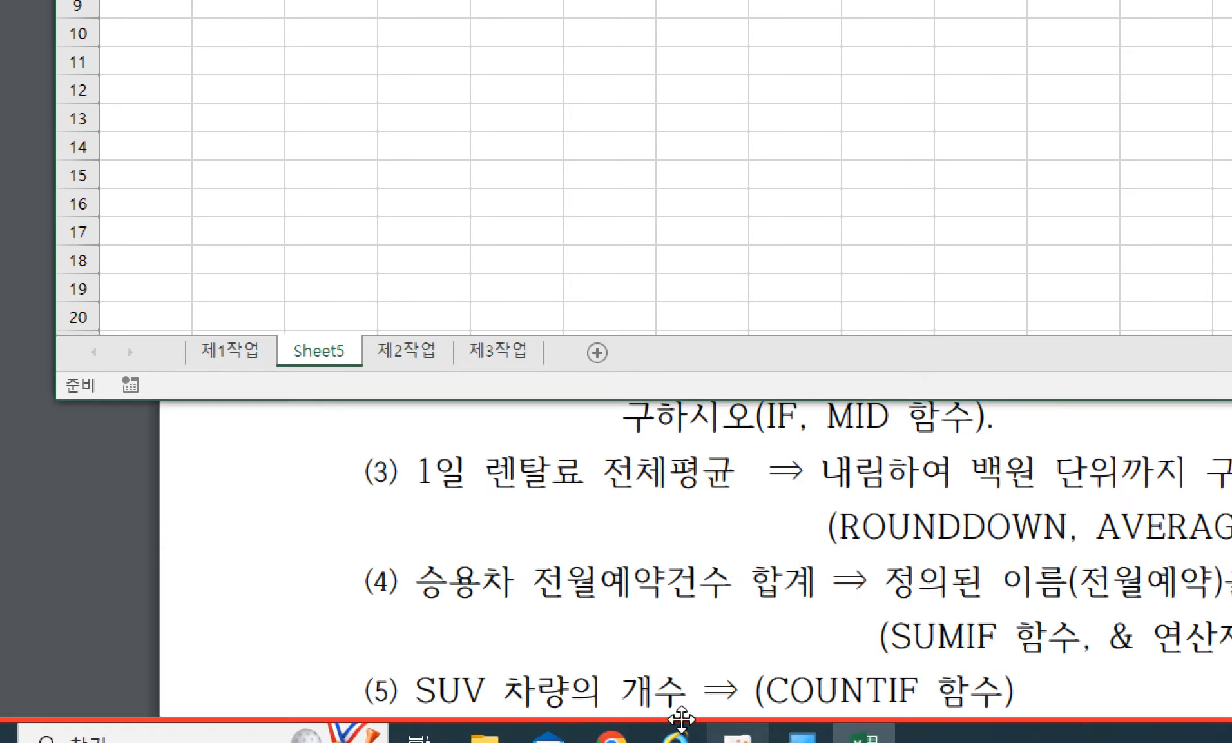
- In the exam PDF, read the condition for creating the approval box (결재란) and return to the output sample
drag(712, 586, 730, 569)
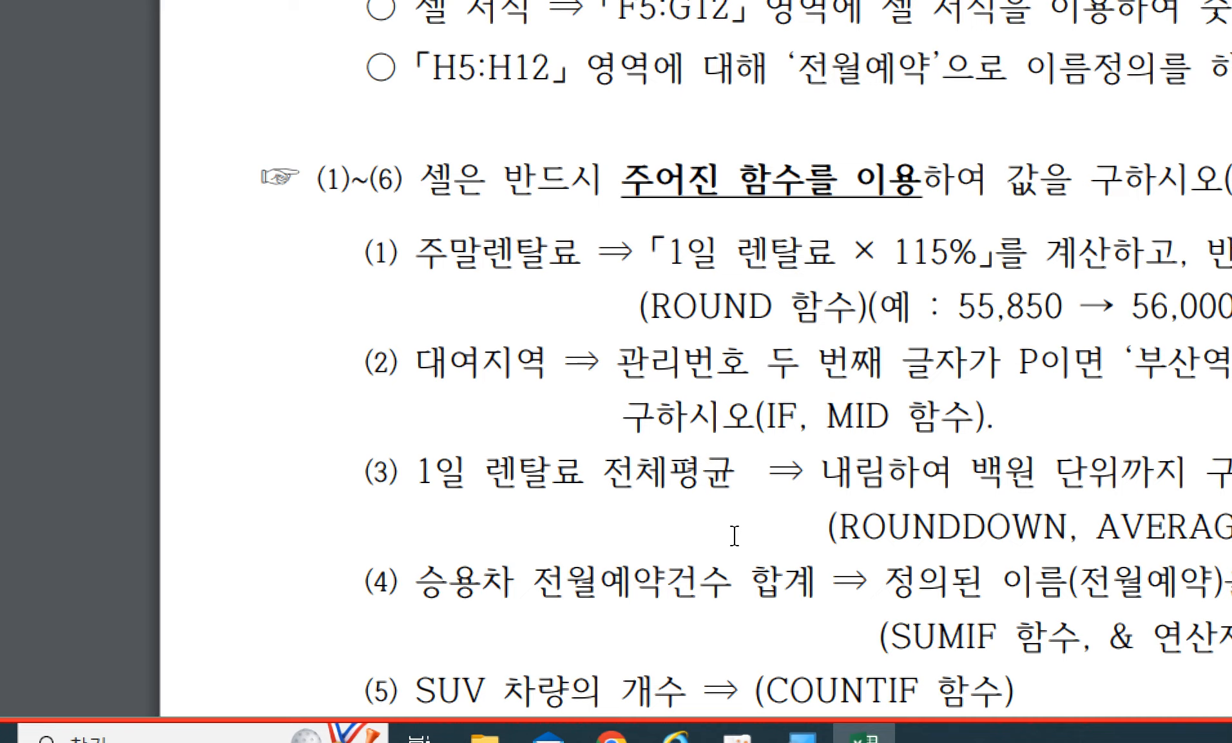
click(850, 406)
scroll(750, 191, up, 3)
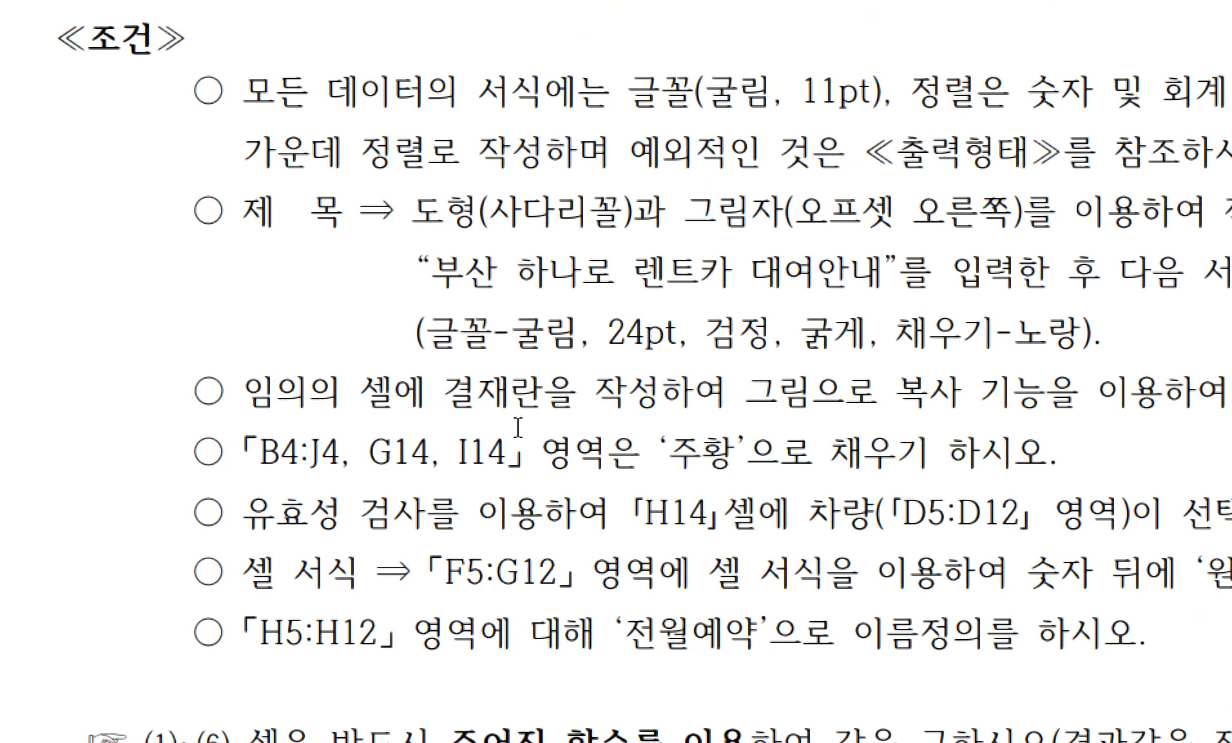
drag(400, 390, 255, 397)
click(309, 400)
drag(444, 394, 506, 395)
click(654, 400)
click(506, 394)
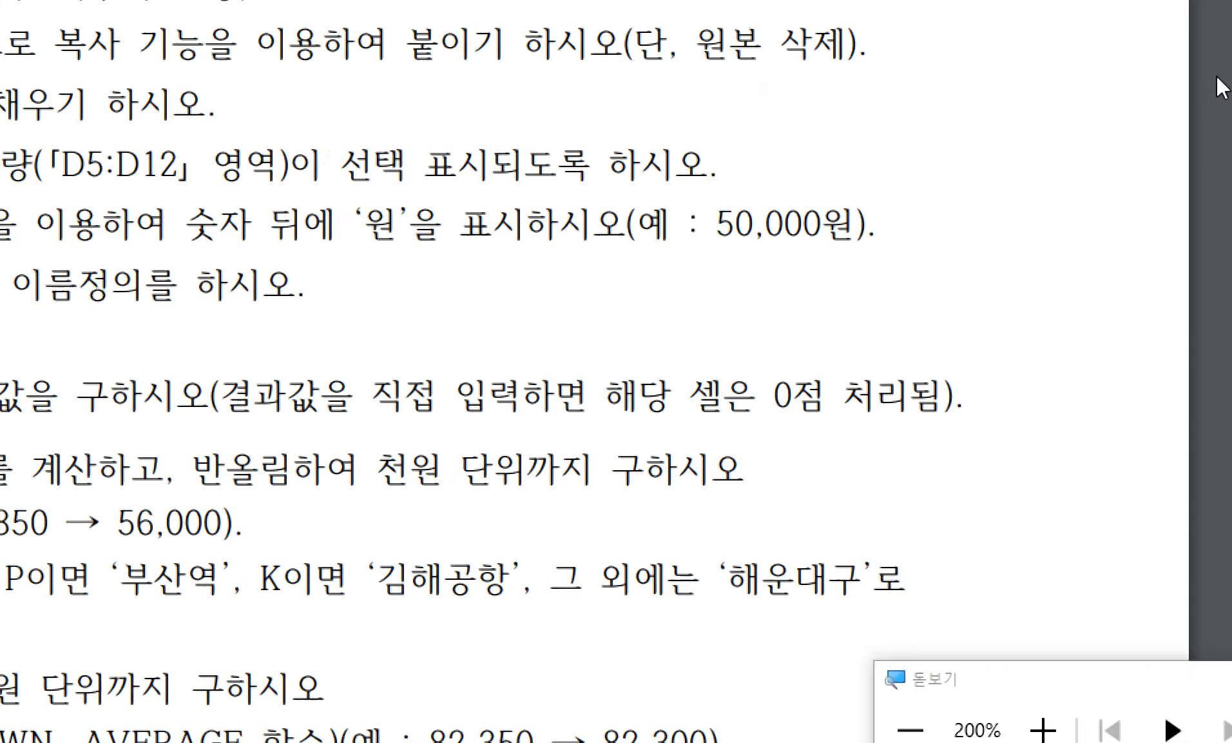
scroll(1033, 189, up, 10)
scroll(785, 578, down, 1)
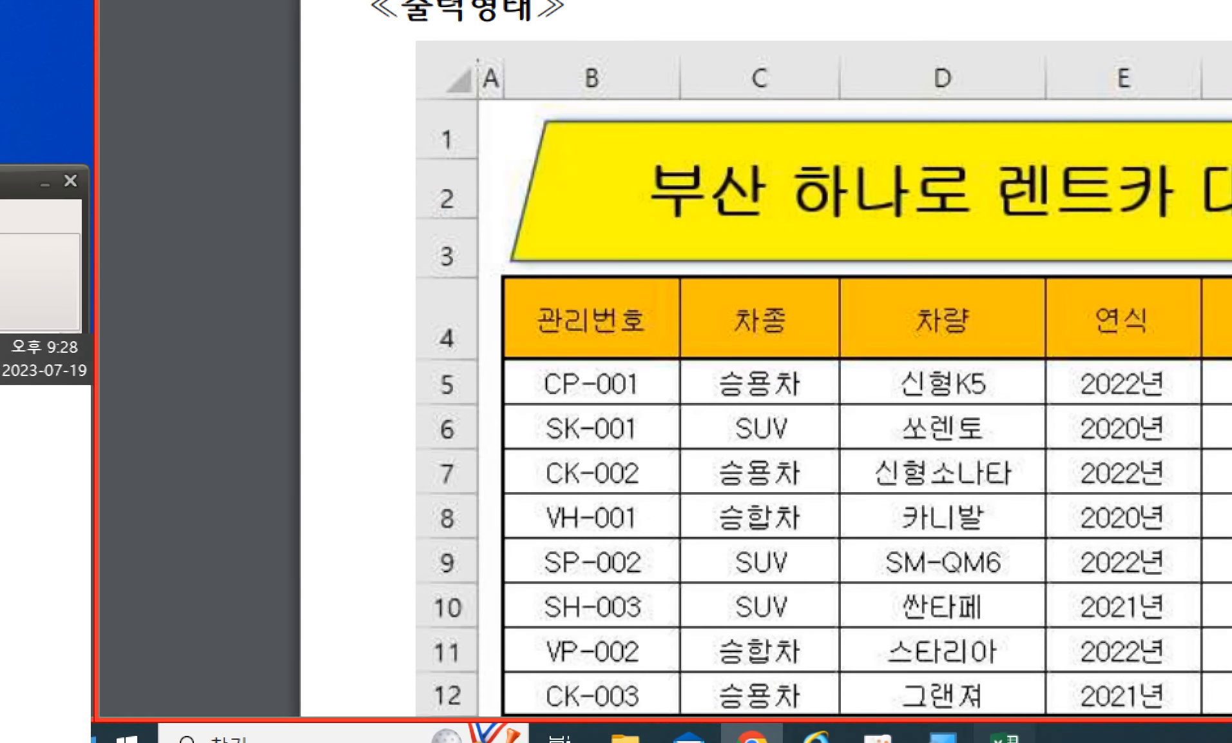
- Switch to Excel and lower the workbook window so the approval box sample in the PDF shows above the blank sheet
click(1004, 736)
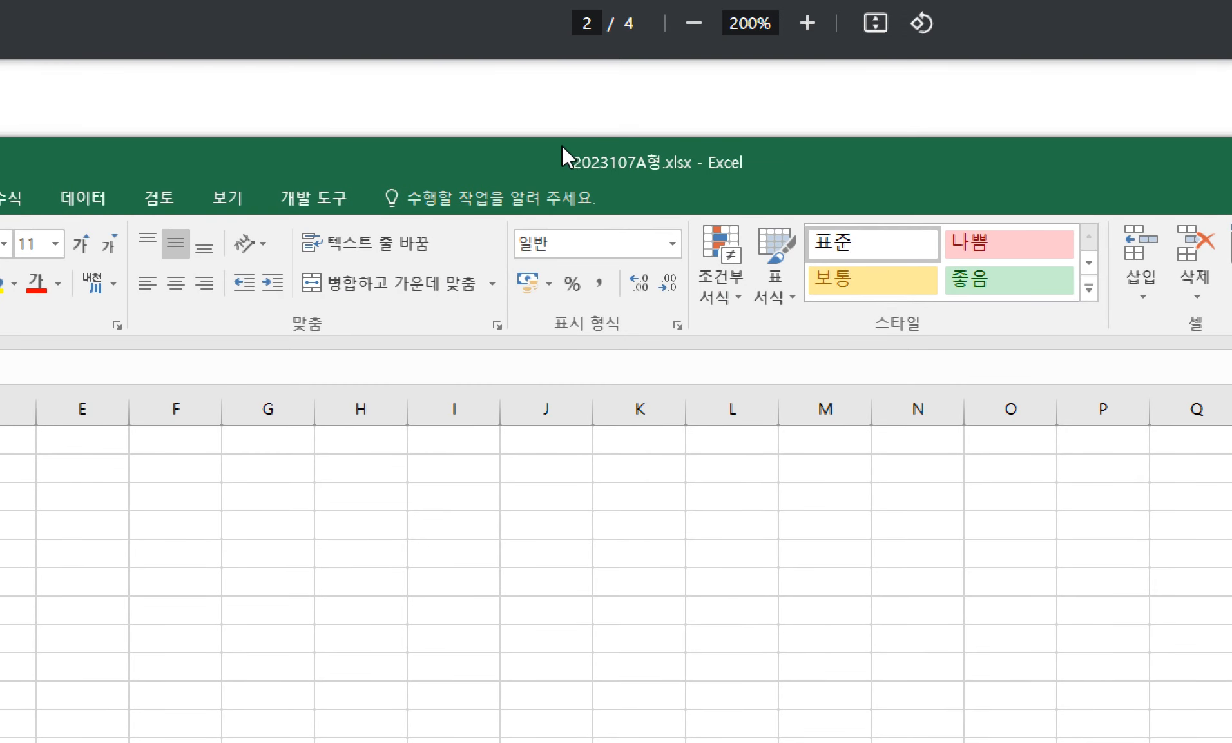
drag(561, 145, 1085, 587)
drag(956, 476, 936, 466)
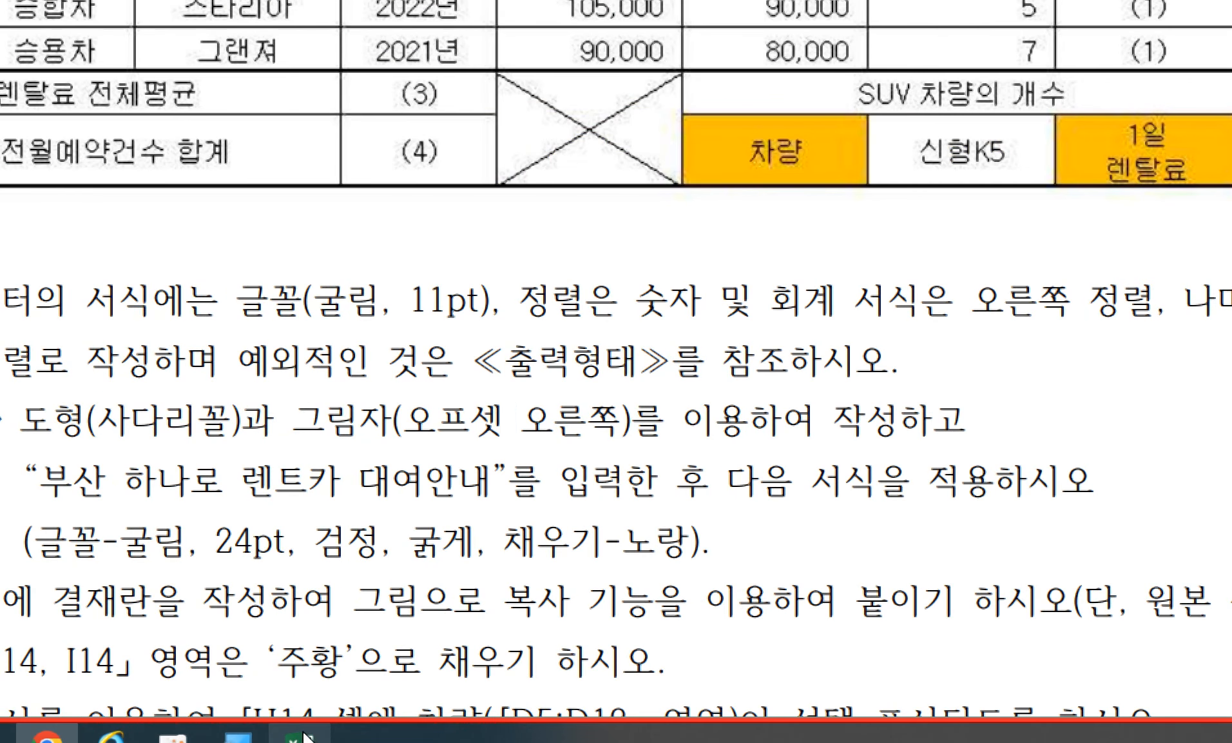
click(301, 735)
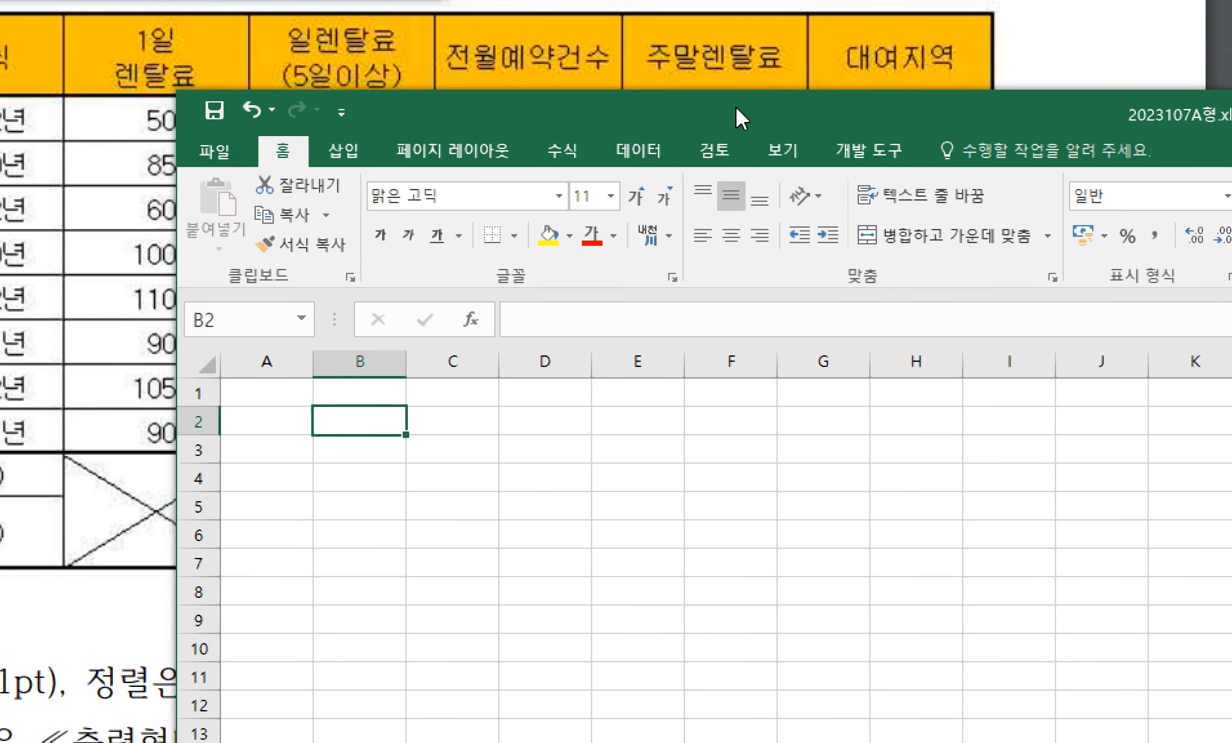
drag(650, 110, 686, 62)
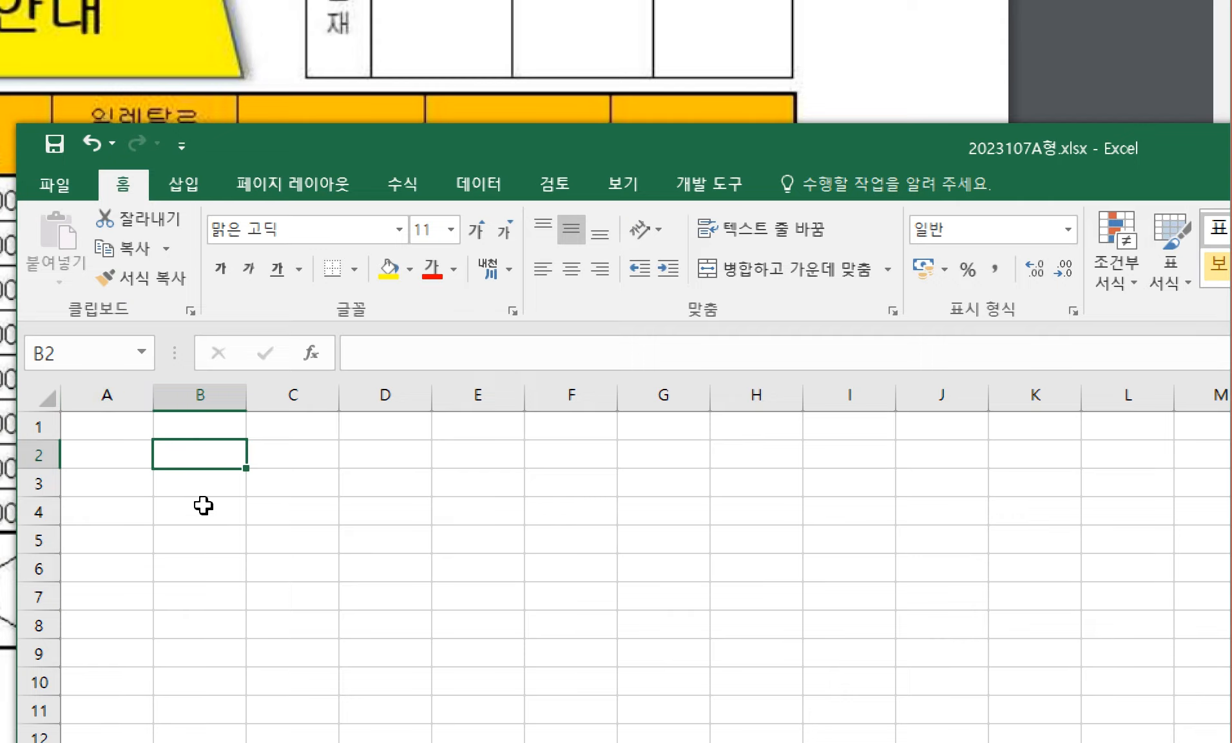
scroll(201, 502, up, 4)
scroll(602, 672, down, 1)
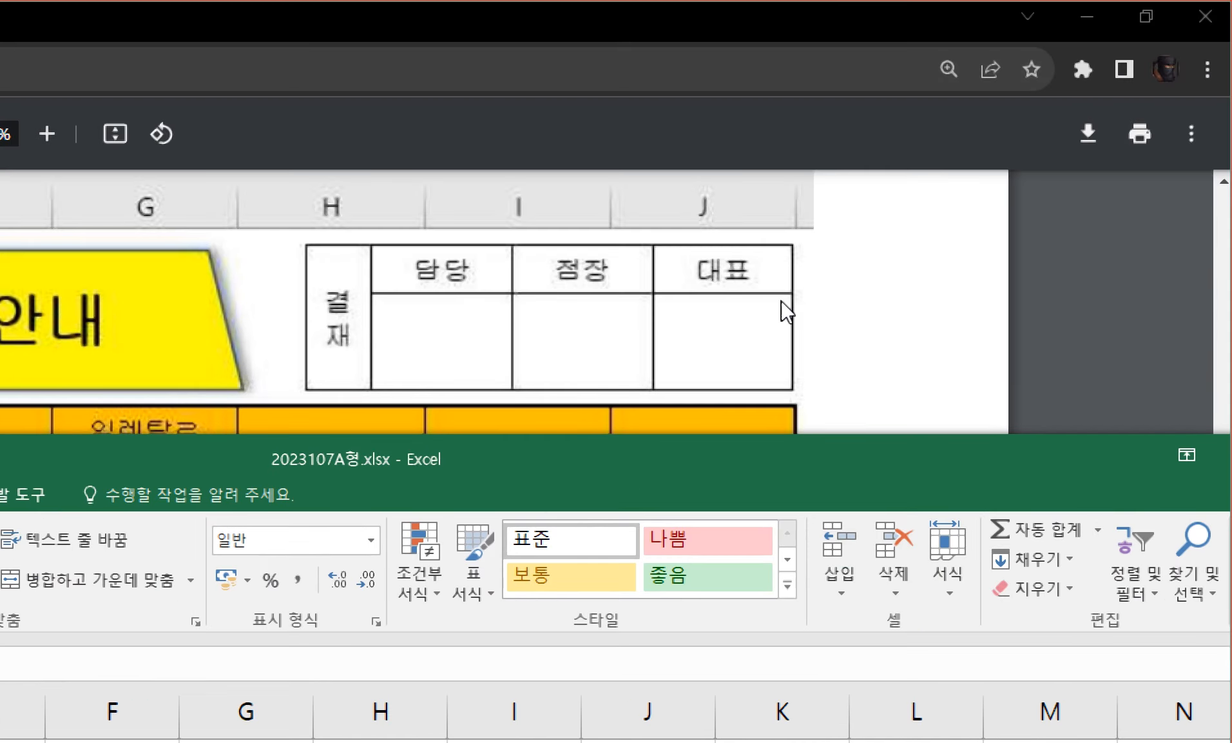
drag(824, 452, 628, 422)
click(1102, 539)
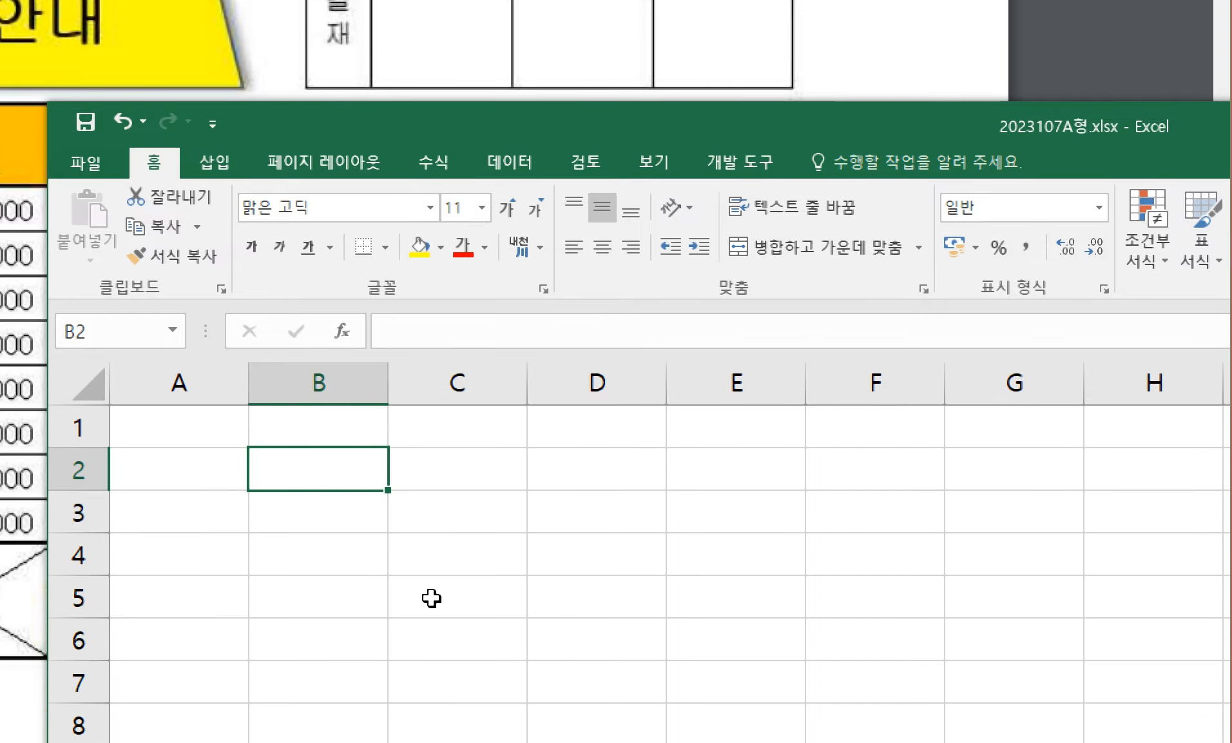
click(72, 427)
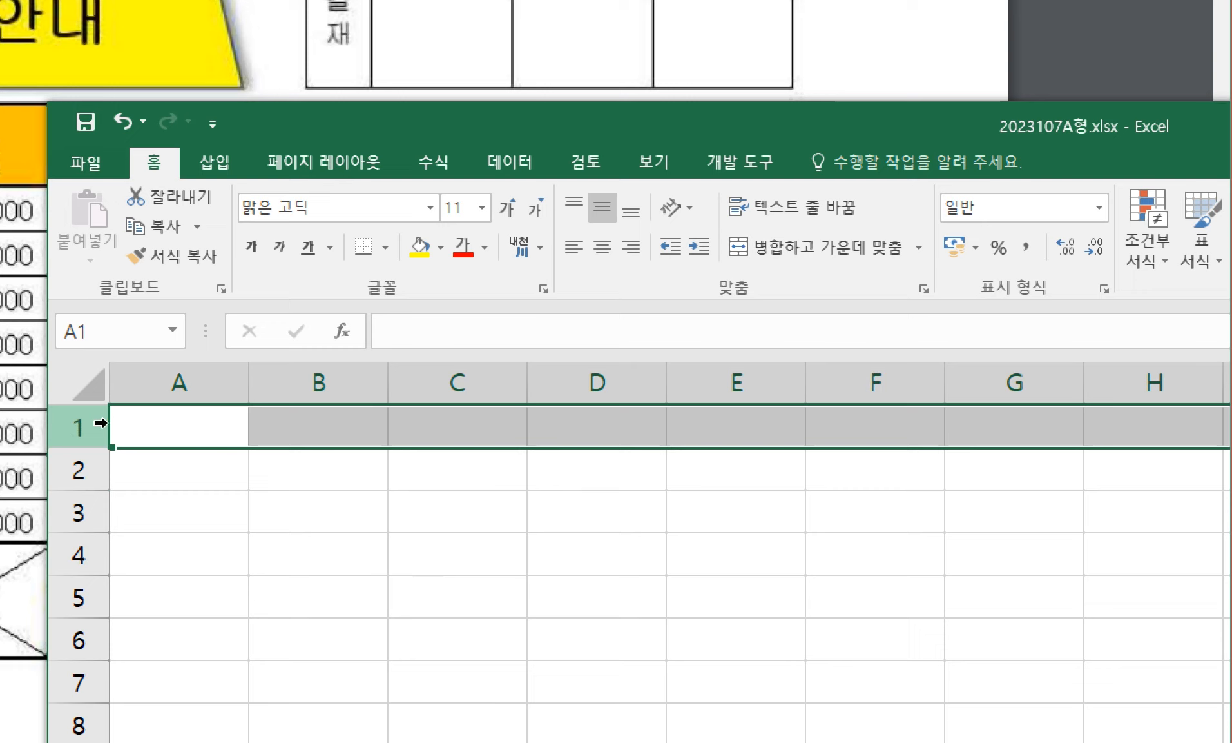
click(174, 390)
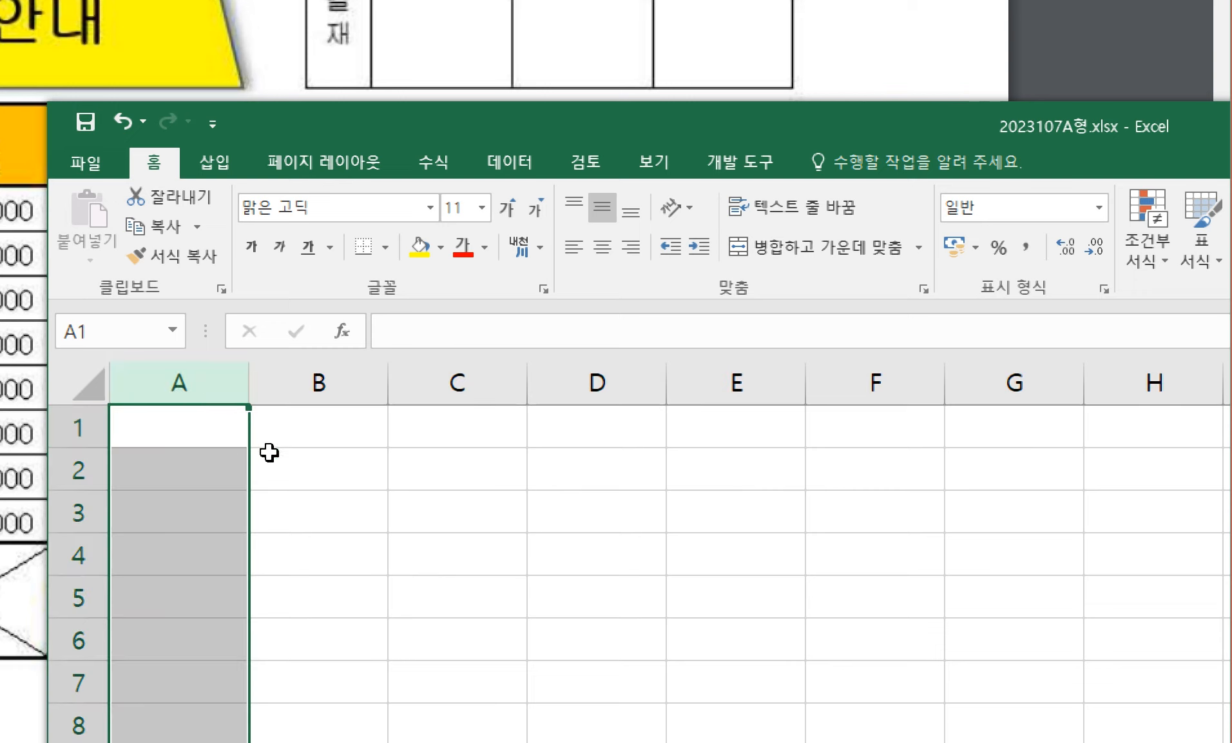
click(365, 491)
click(198, 425)
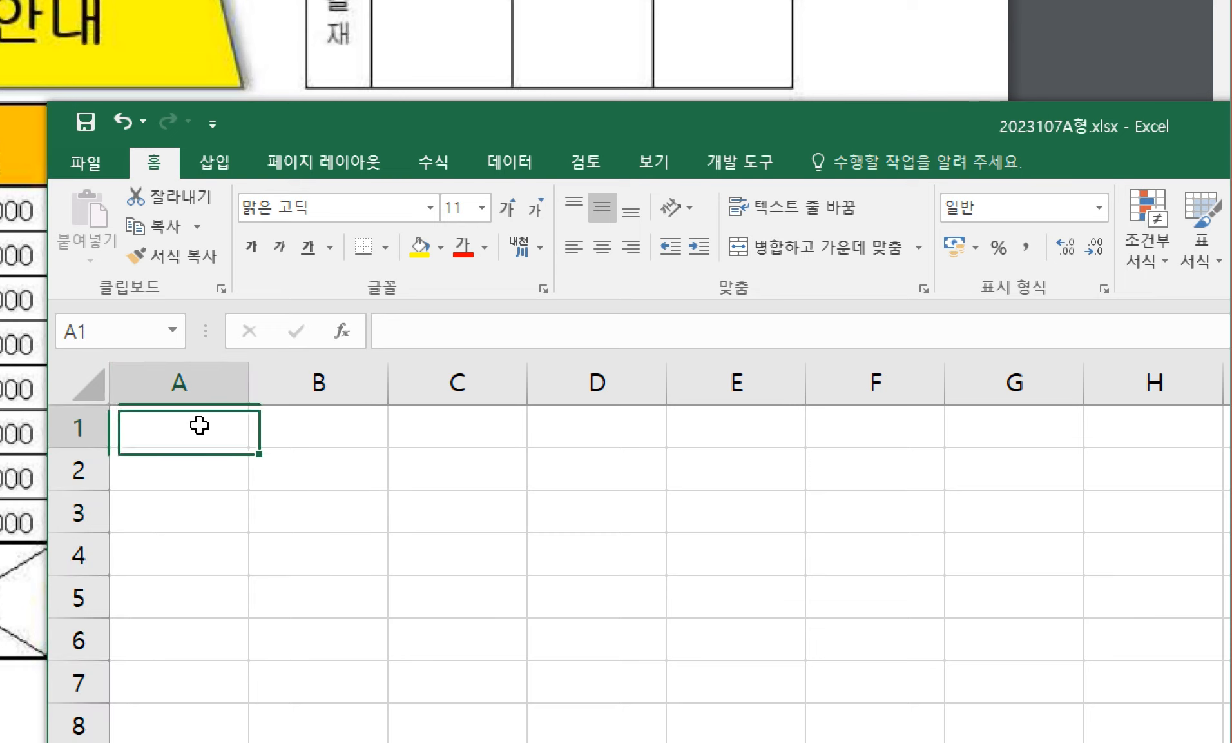
- Apply all borders (모든 테두리) to cells A1:C2 of the blank sheet
drag(203, 427, 473, 477)
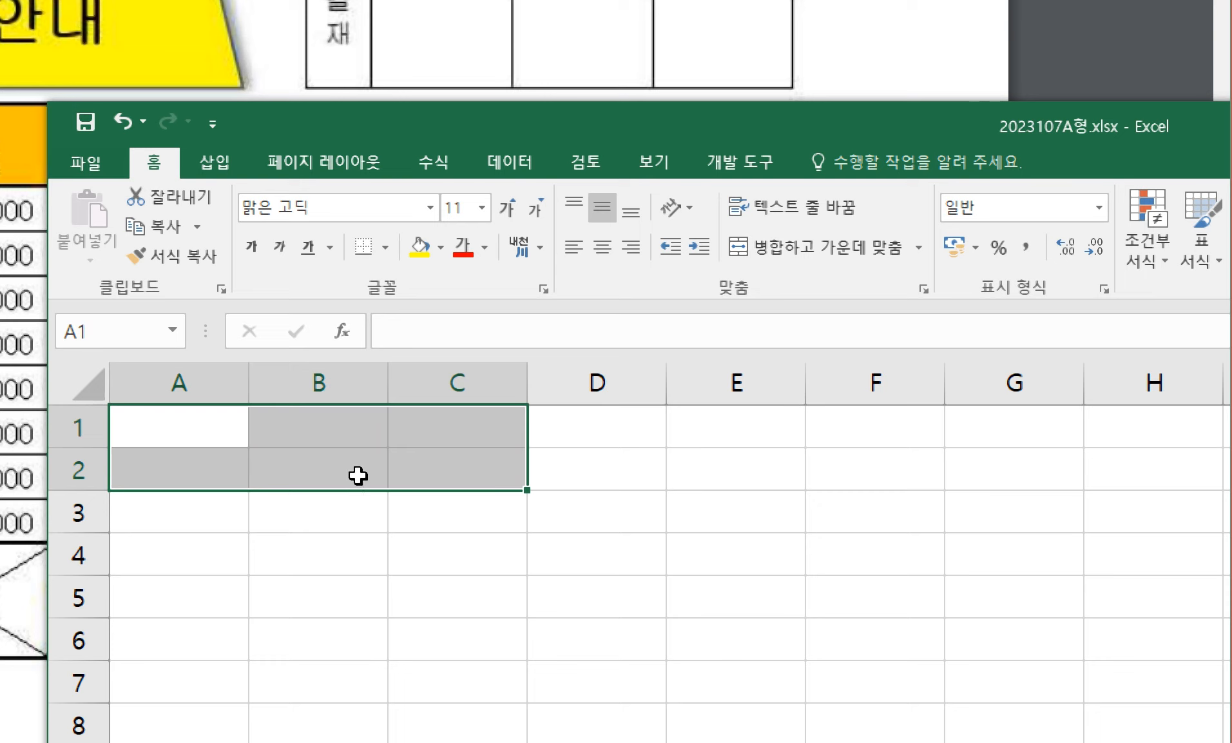
click(310, 426)
drag(174, 426, 423, 466)
click(384, 246)
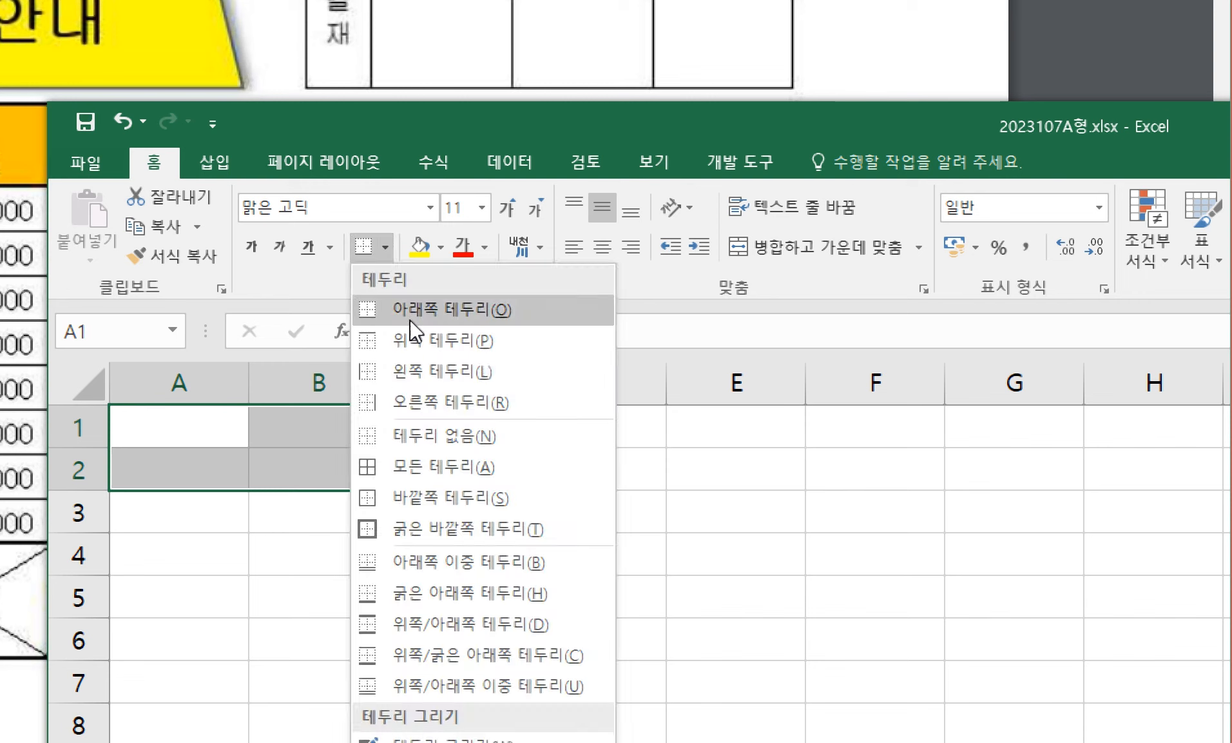
click(445, 433)
click(638, 496)
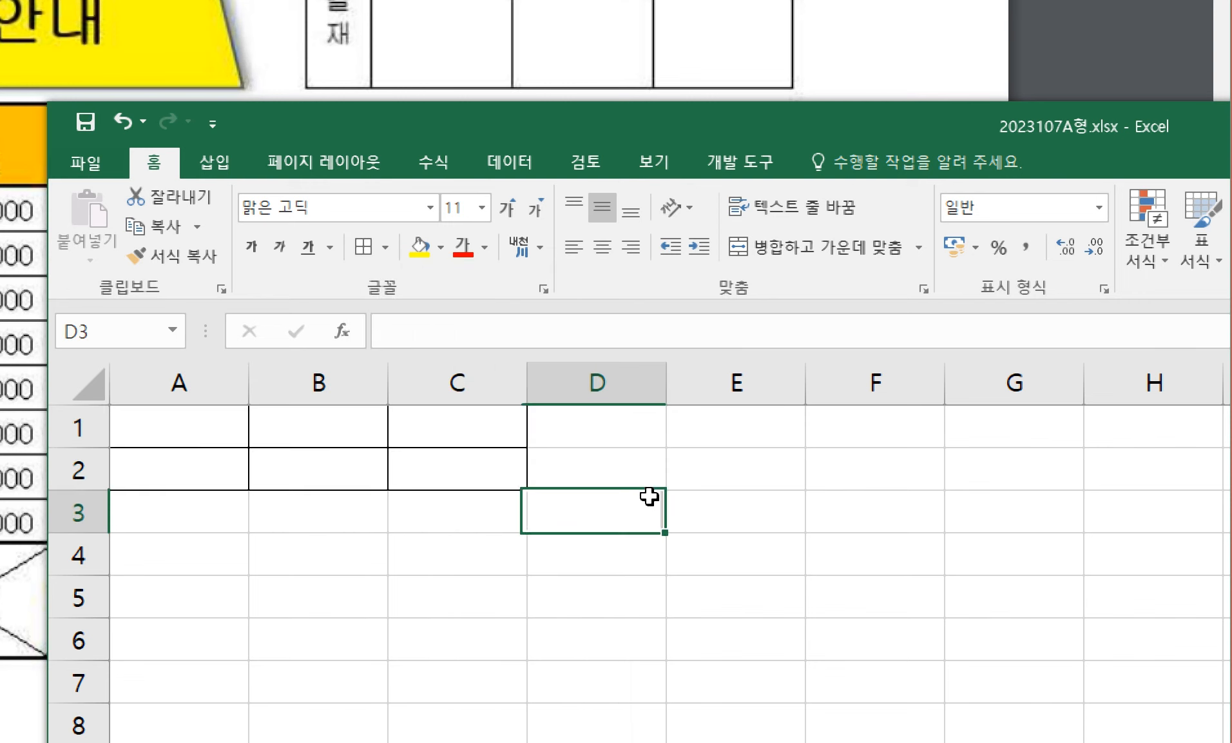
click(575, 588)
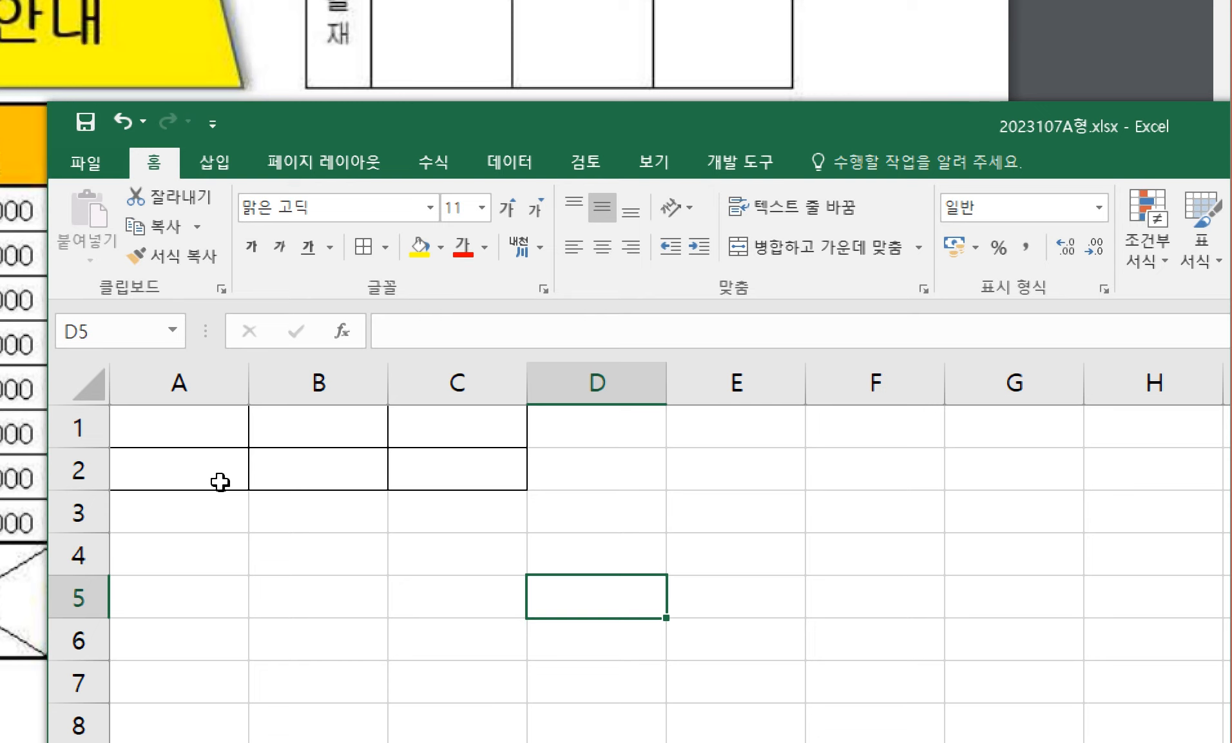
- Delete all cells of the blank sheet to clear the borders from A1:C2
right_click(100, 397)
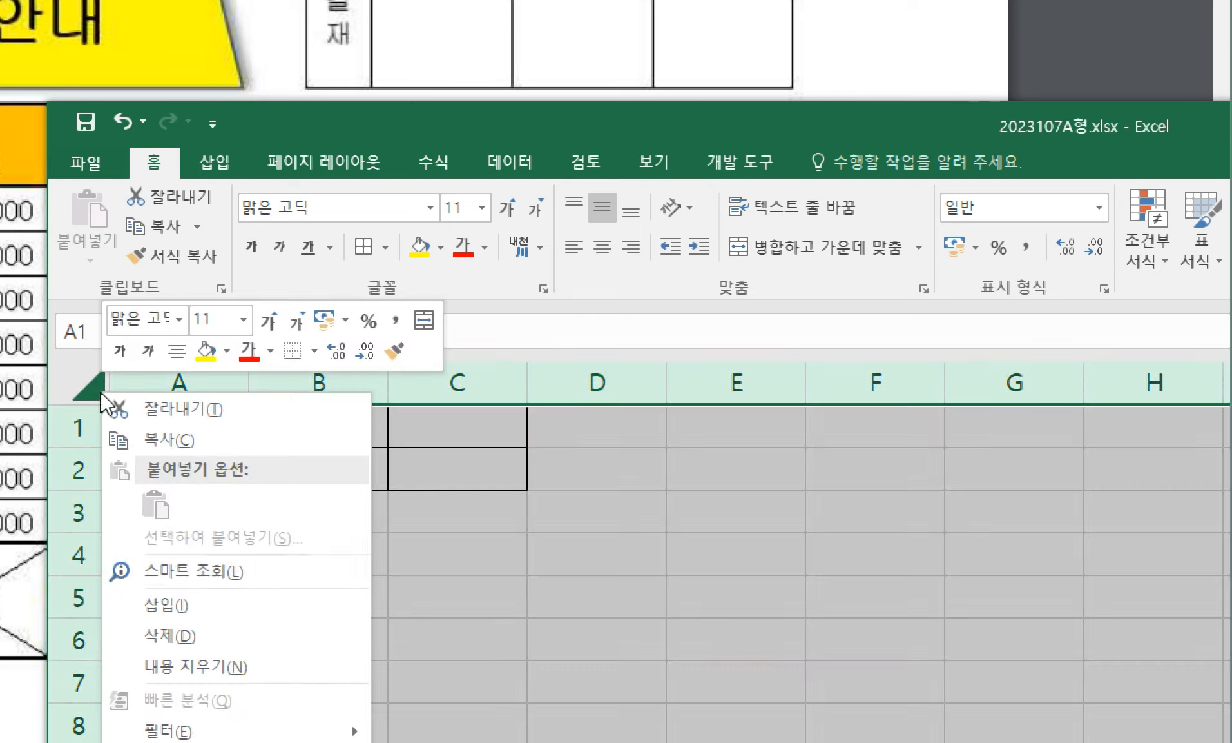
click(243, 631)
click(426, 473)
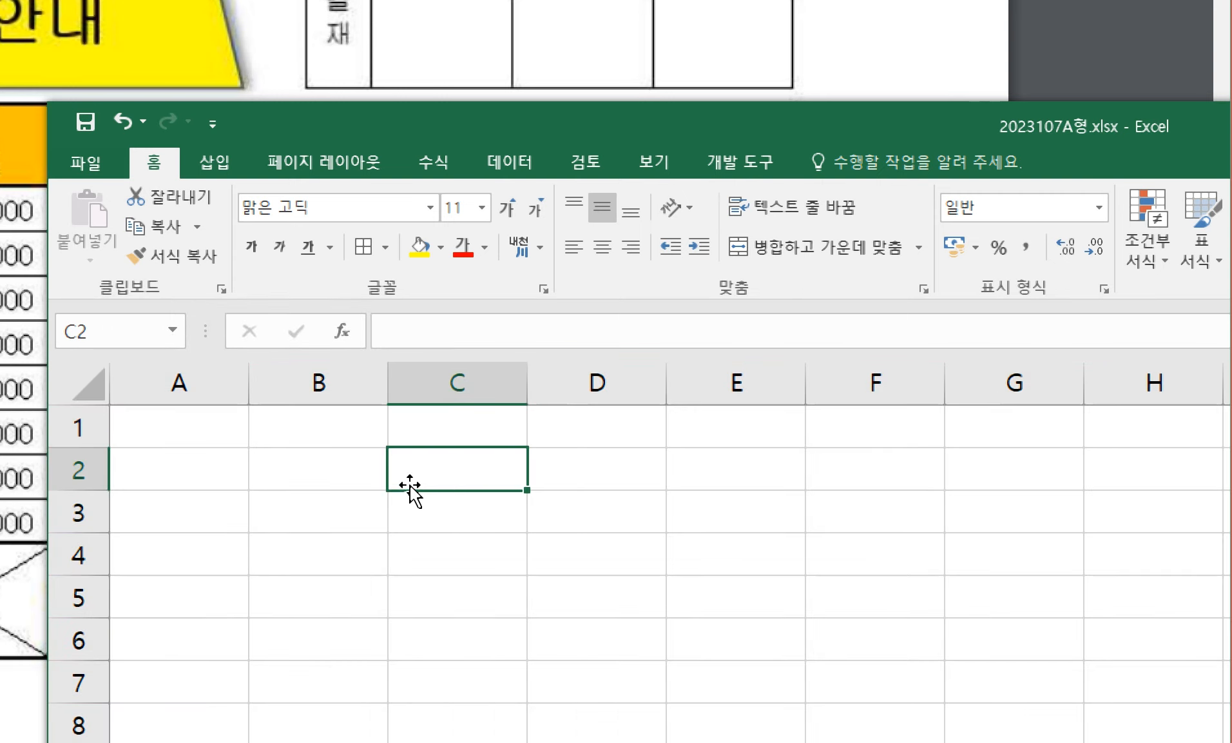
click(344, 471)
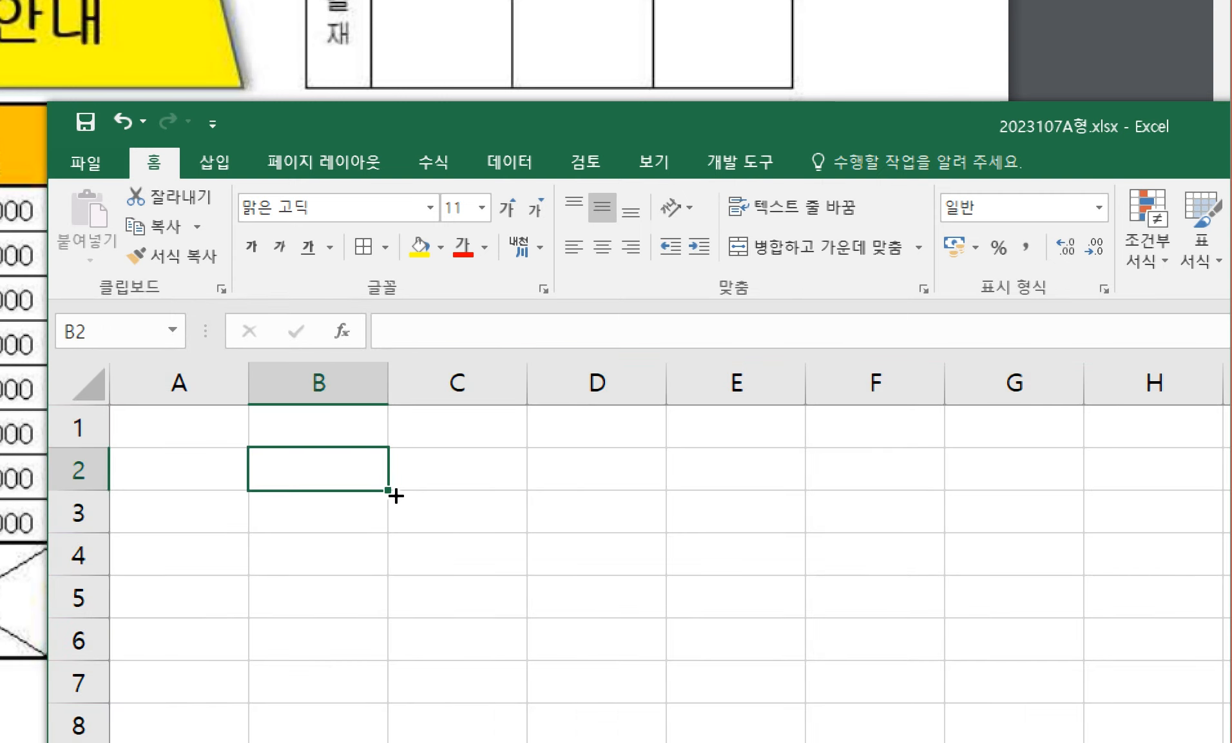
click(455, 544)
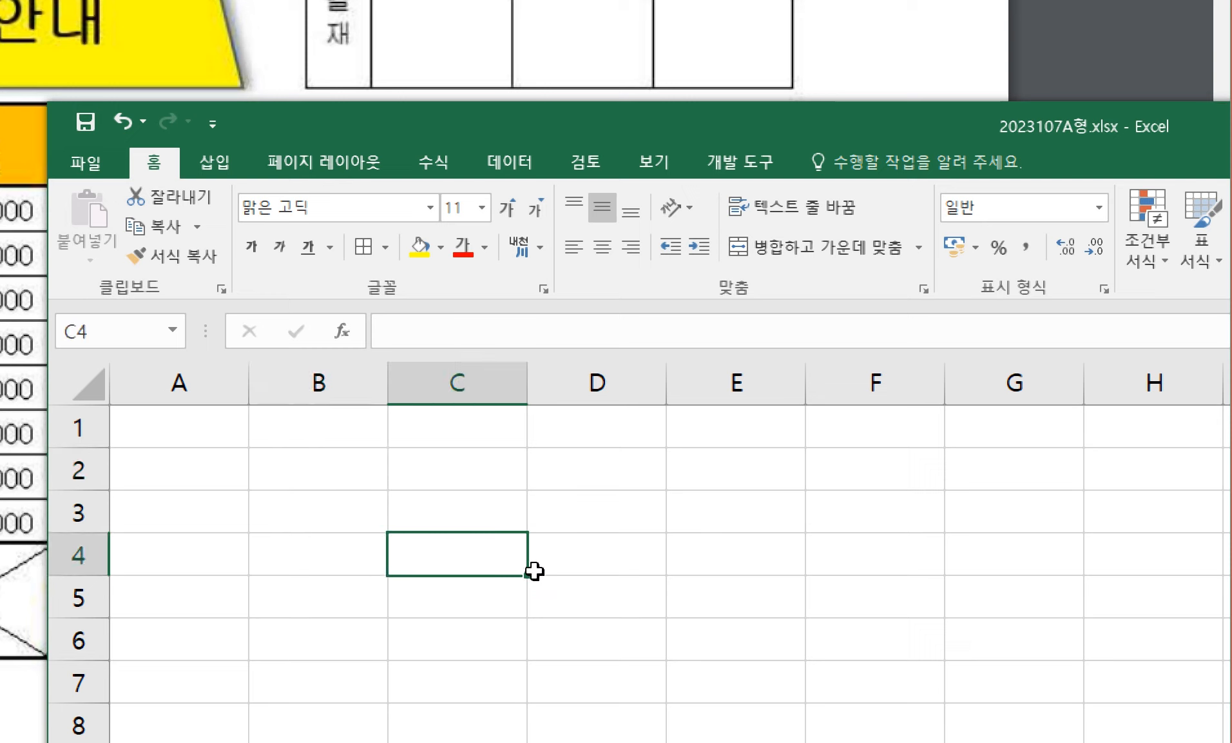
click(690, 633)
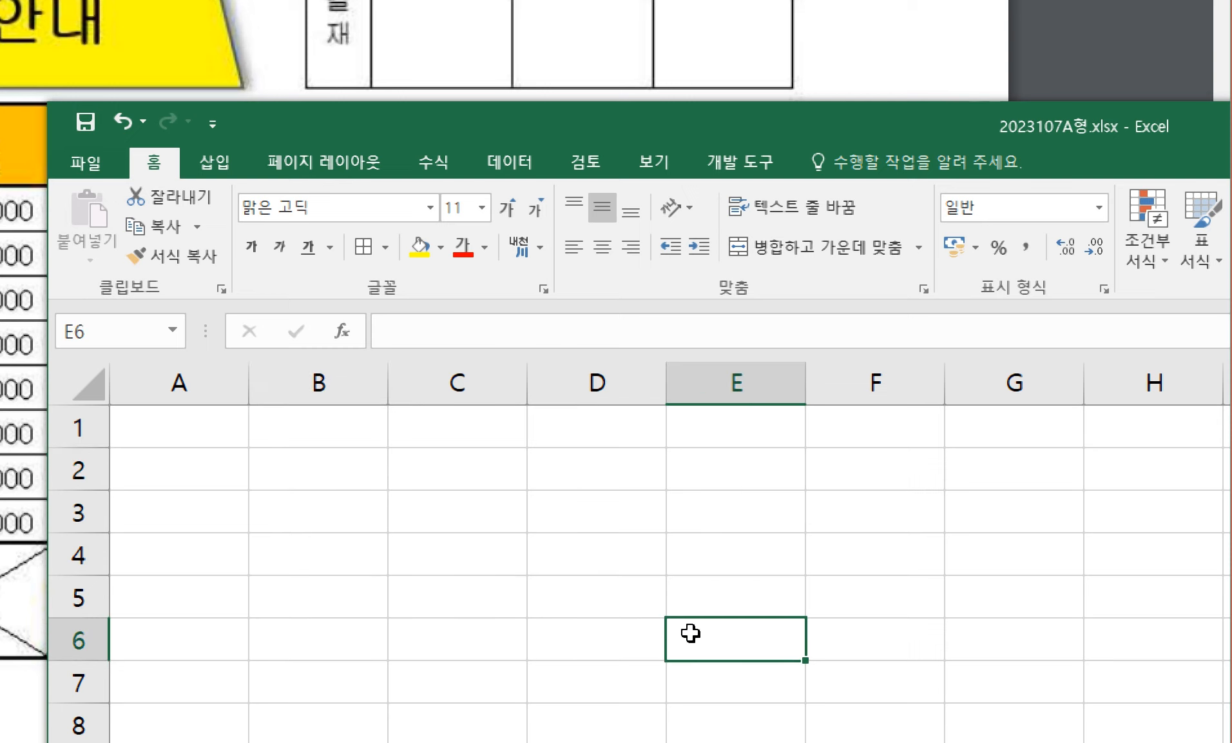
- Apply all borders (모든 테두리) to cell B2 and check its edges against the neighbouring cells
click(322, 476)
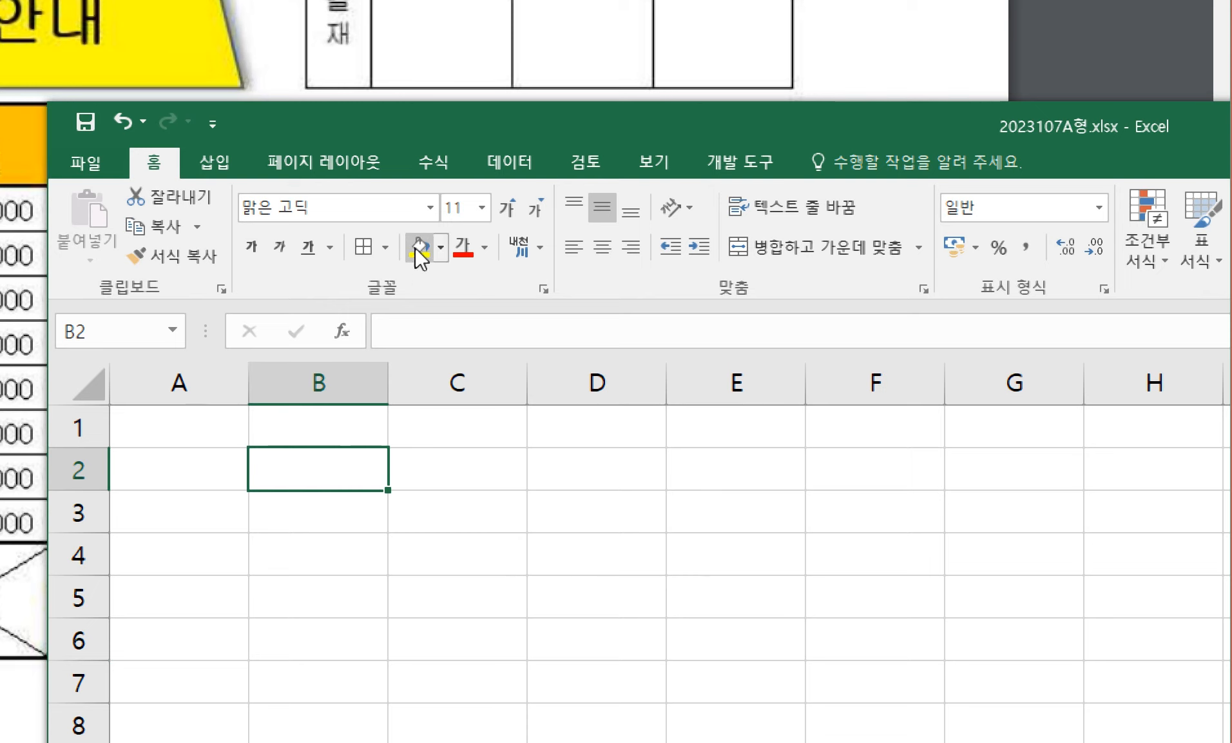
click(386, 250)
click(445, 460)
click(671, 589)
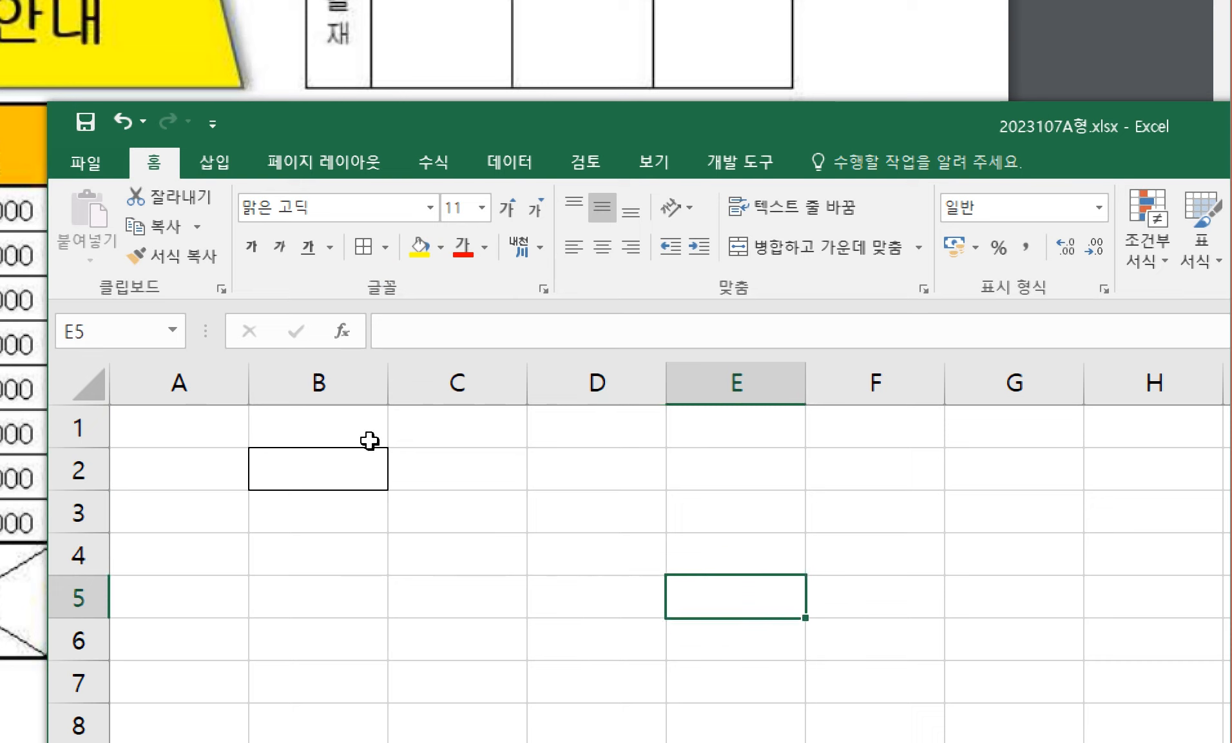
click(251, 426)
click(171, 471)
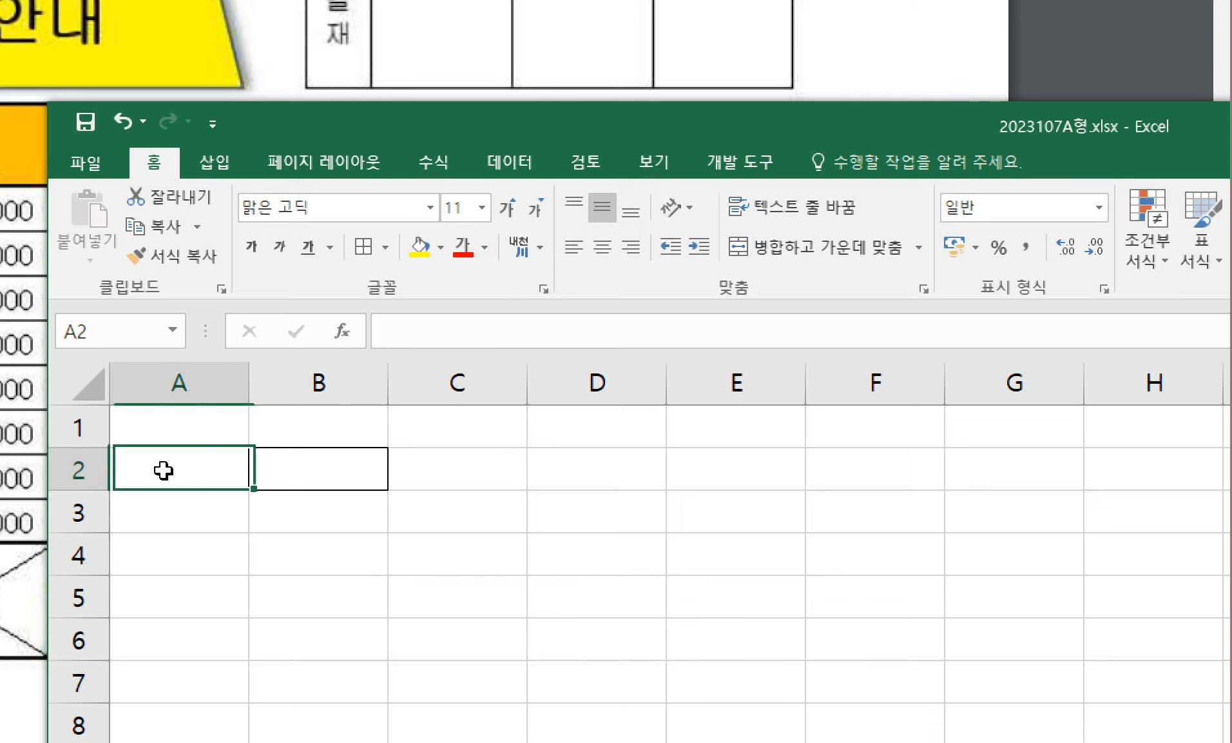
click(325, 477)
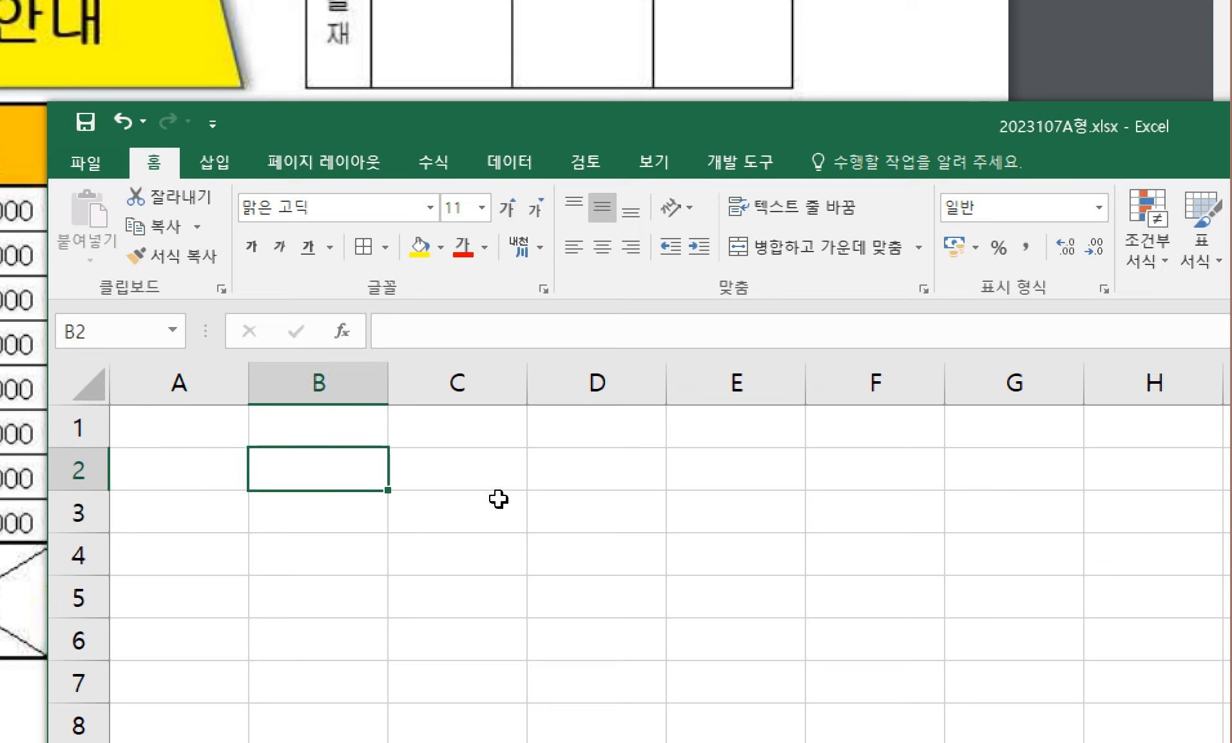
key(Right)
click(499, 544)
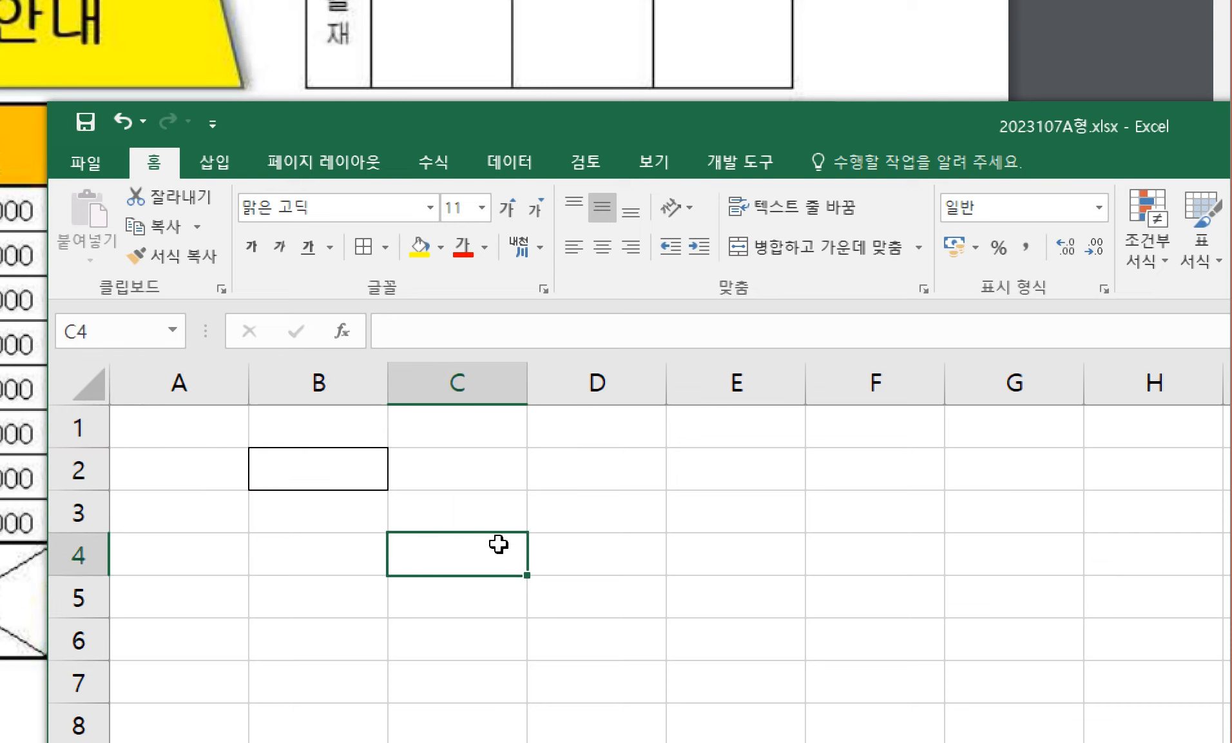
- Delete column B to remove the bordered cell
click(278, 383)
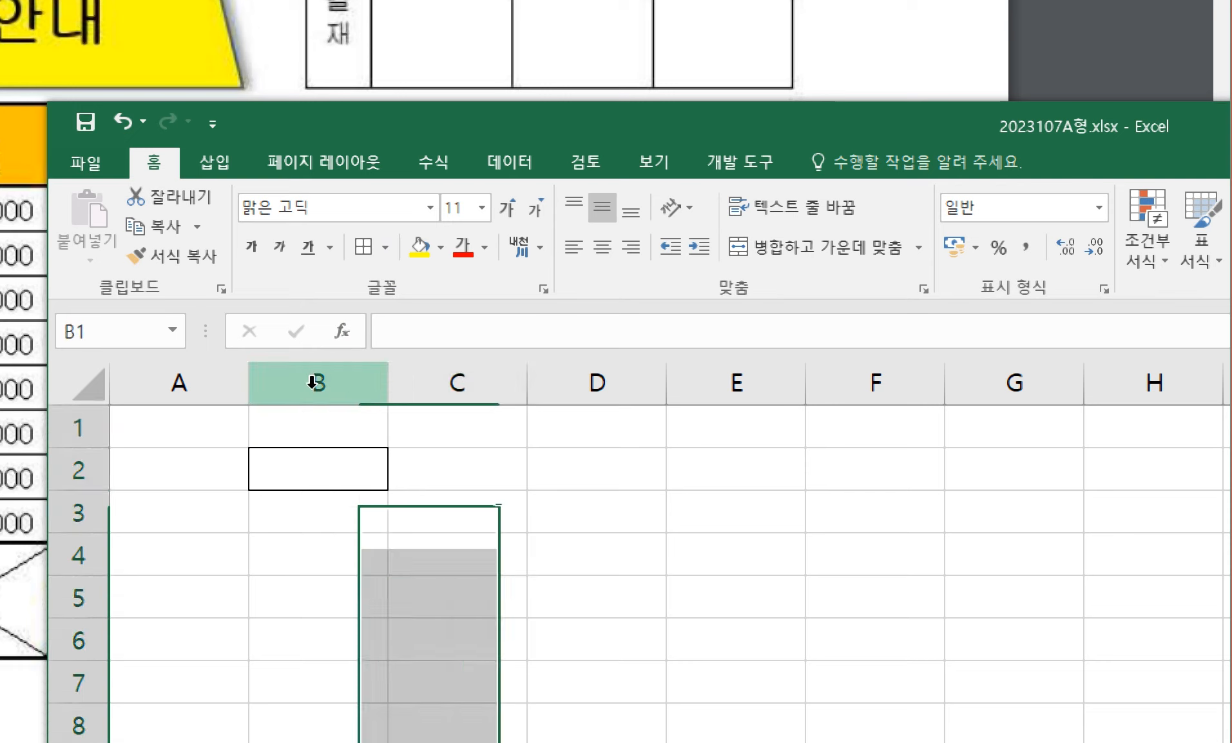
right_click(278, 384)
click(394, 594)
- Enter 결재 in cell B2 of the blank sheet as the approval box's side label
click(369, 478)
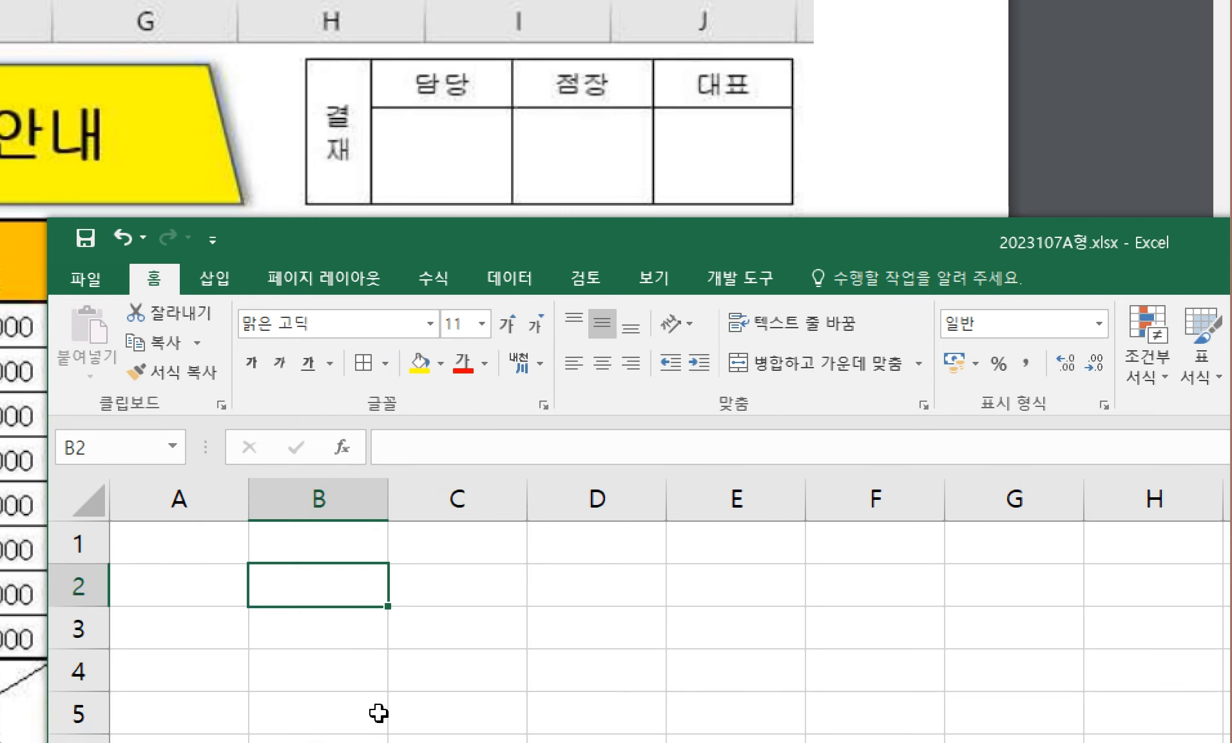
text(결재)
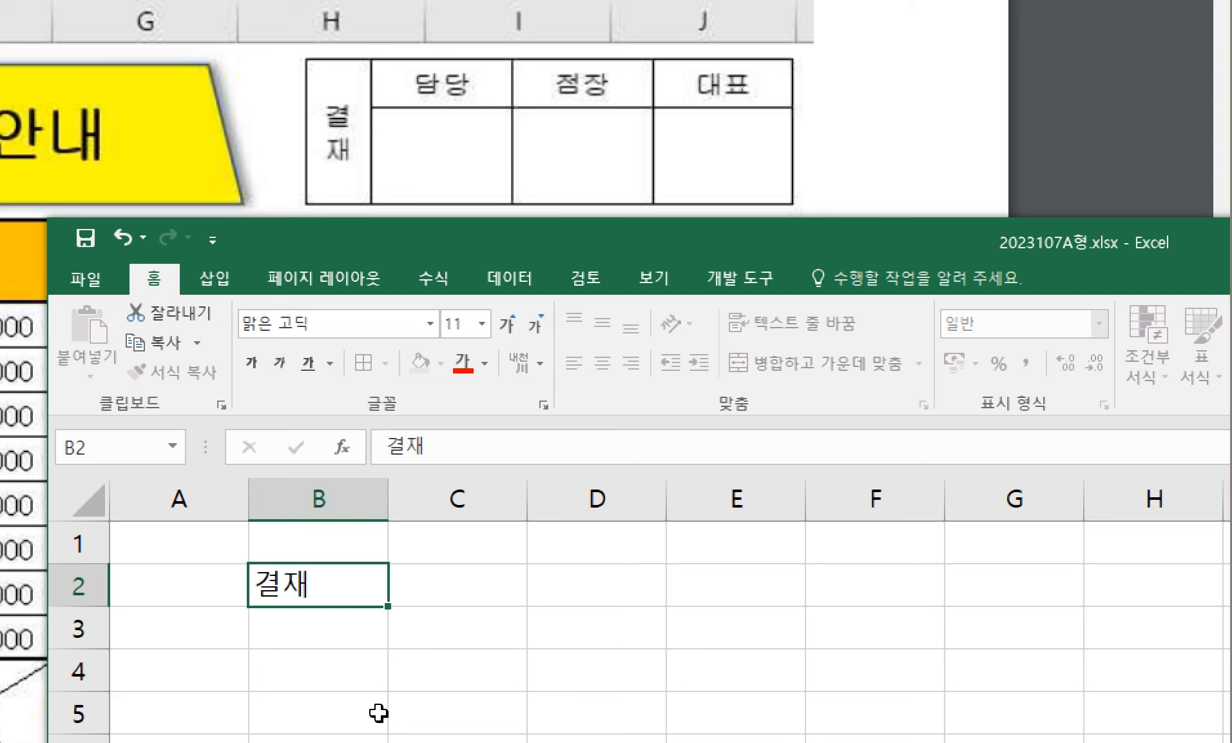
key(Return)
key(Up)
- Enter the approval box headings 담당, 점장 and 대표 in cells C2, D2 and E2
key(Right)
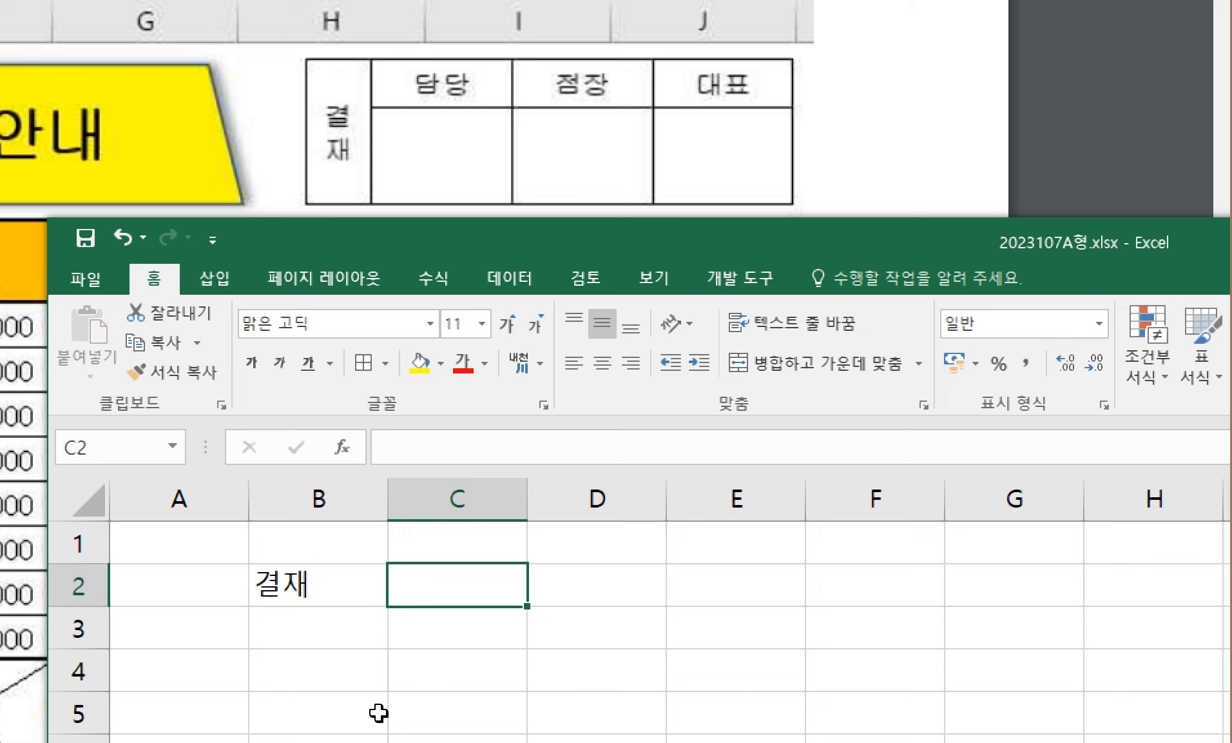
key(Left)
key(Right)
text(담당)
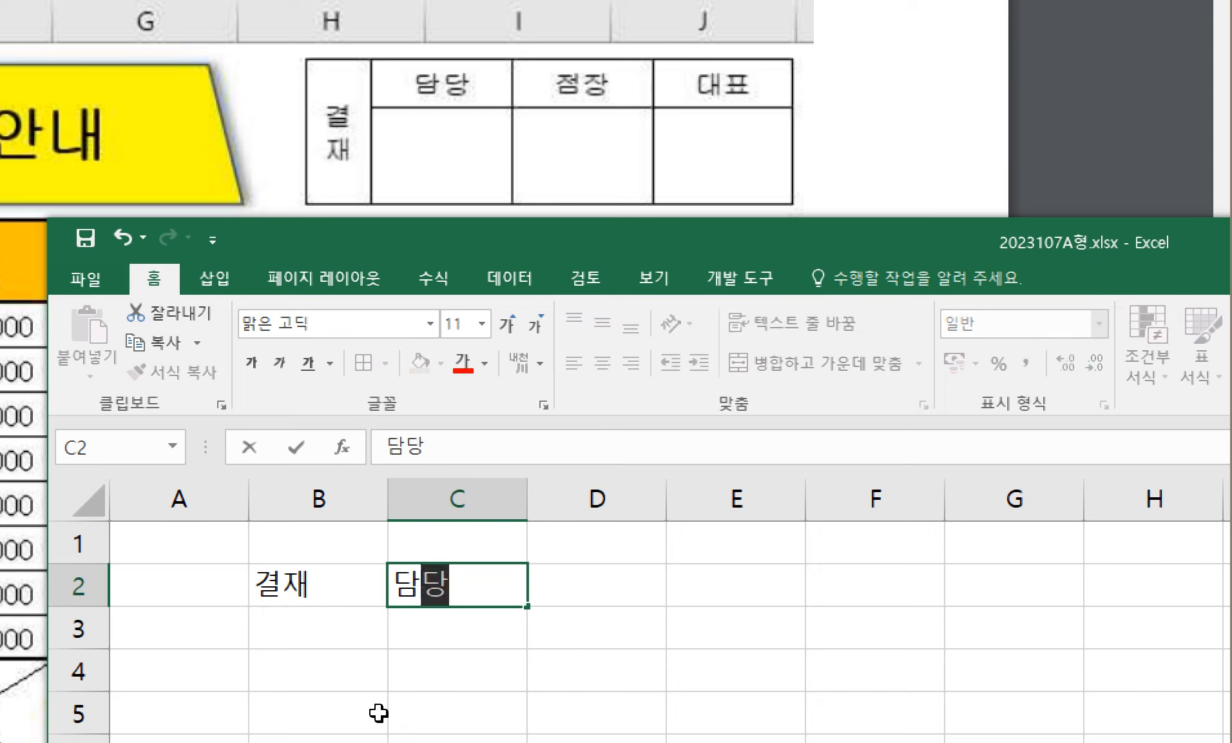
key(Tab)
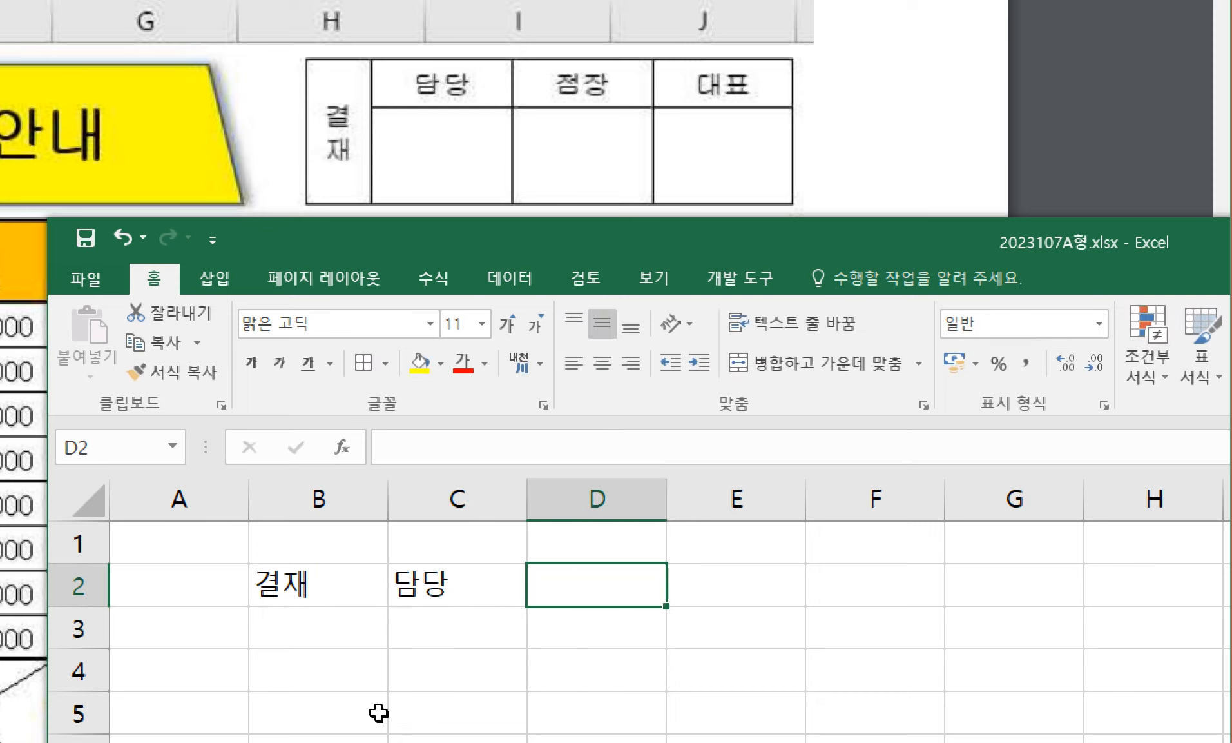
text(점장)
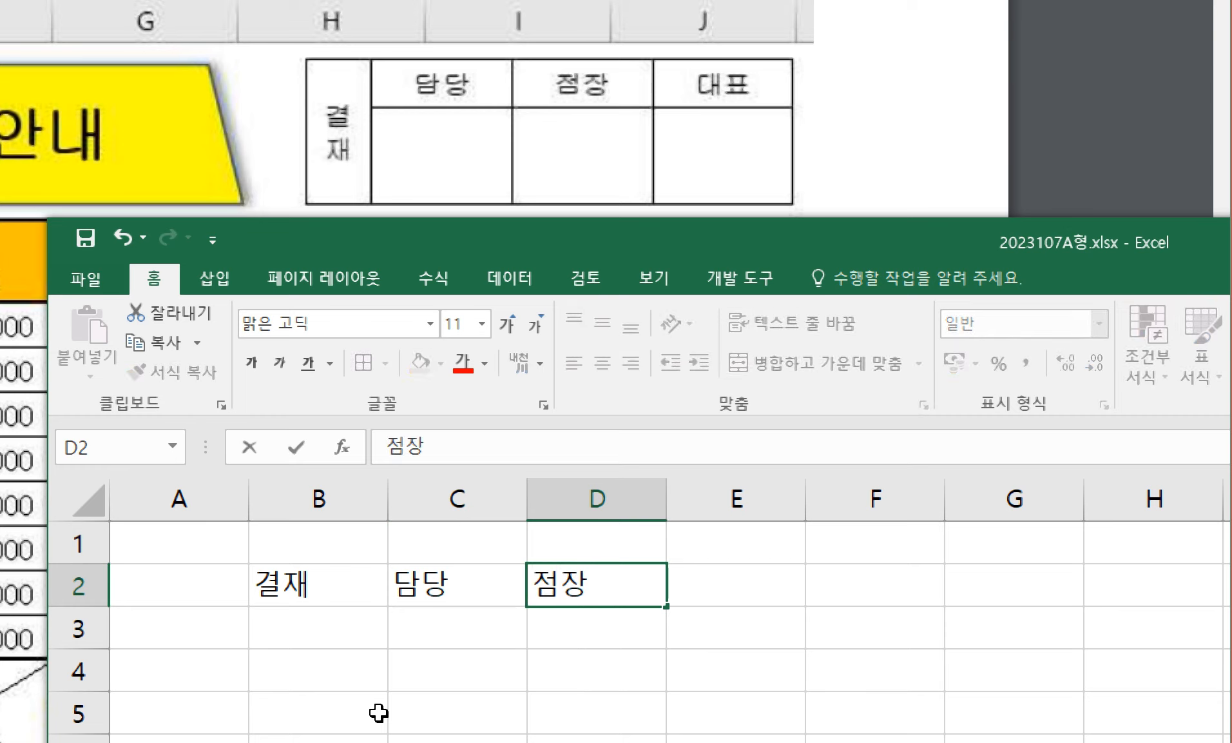
key(Tab)
text(대표)
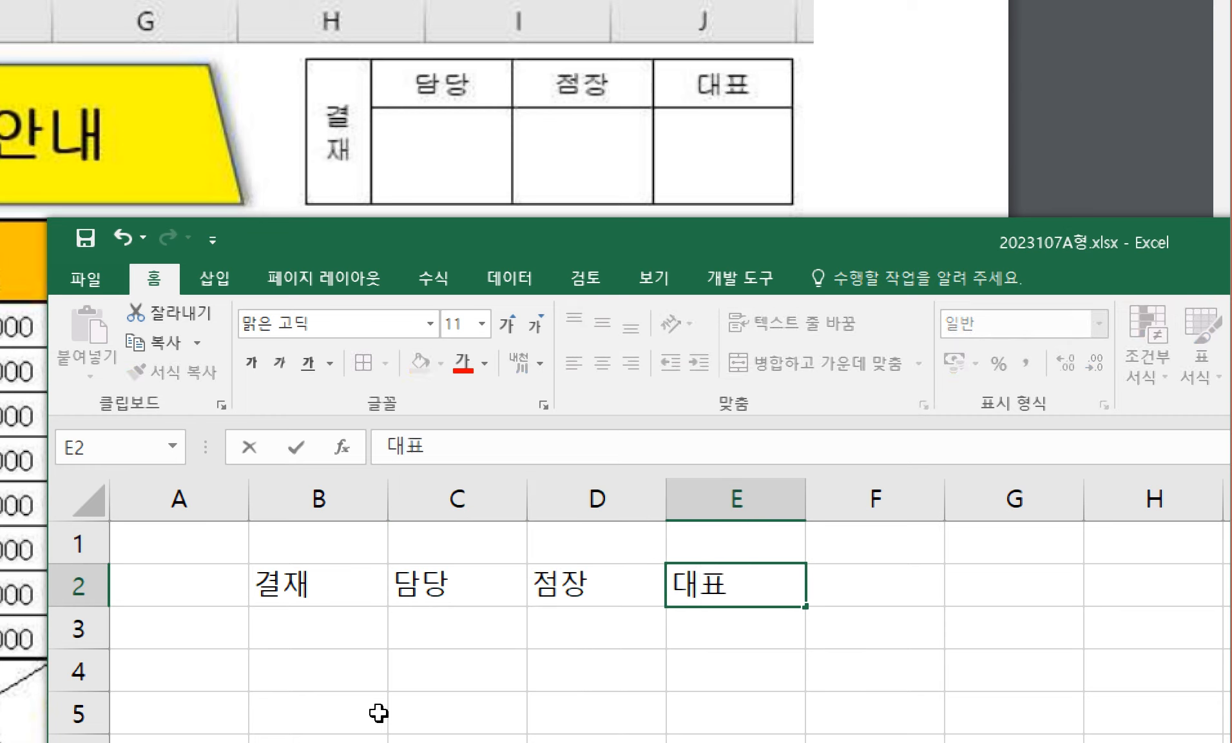
key(Return)
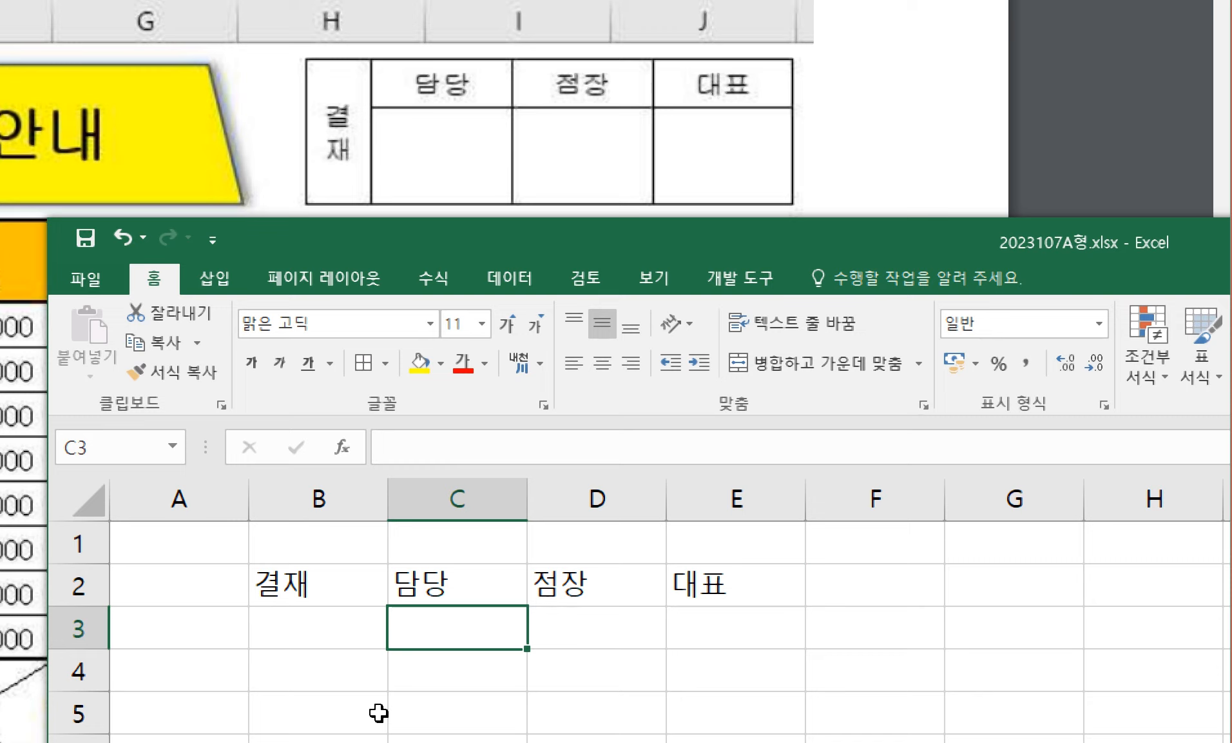
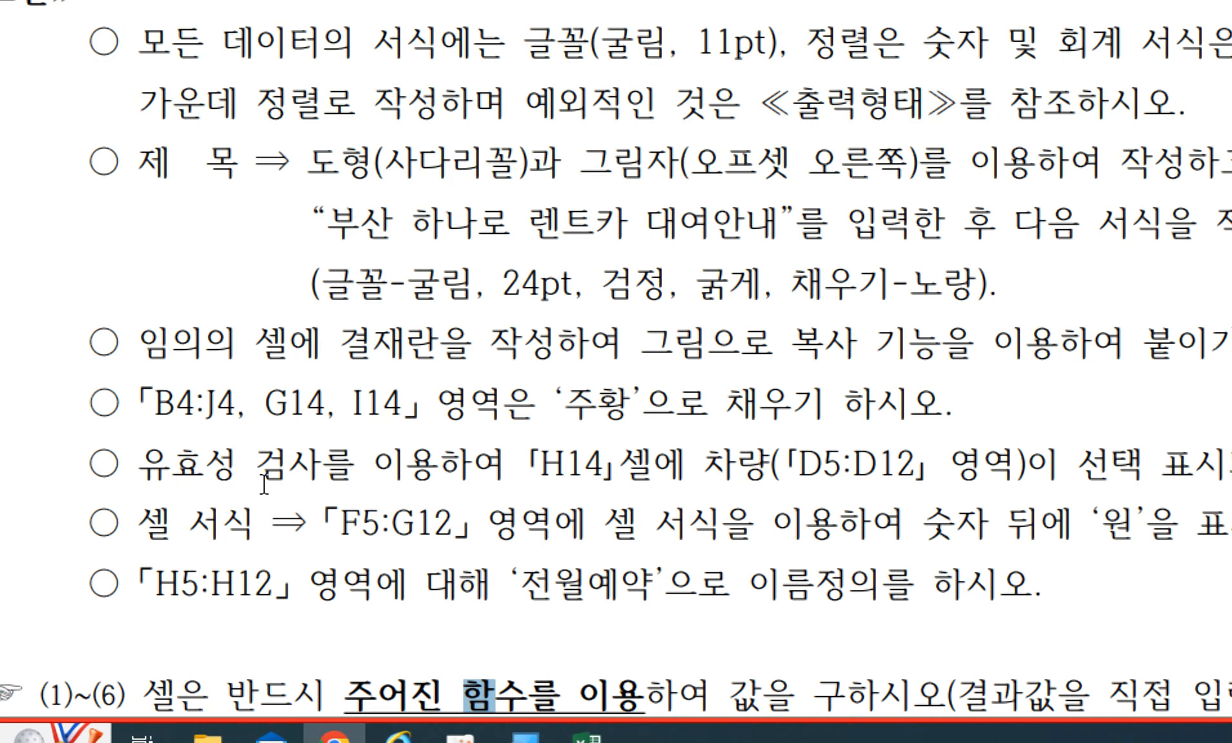
- Read the fill instruction in the exam PDF and, back in Excel, fill header cells B4:J4 with standard orange (주황)
click(175, 394)
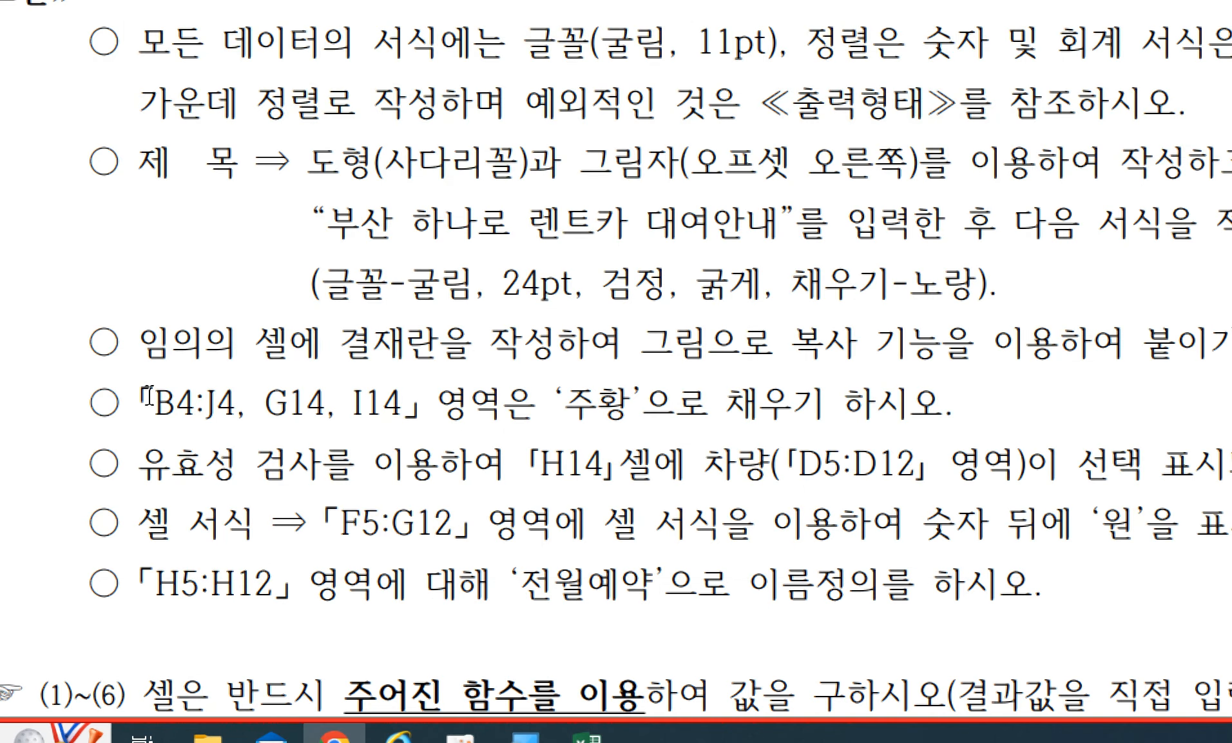
drag(150, 396, 227, 397)
click(227, 396)
drag(563, 401, 830, 405)
click(926, 410)
click(589, 737)
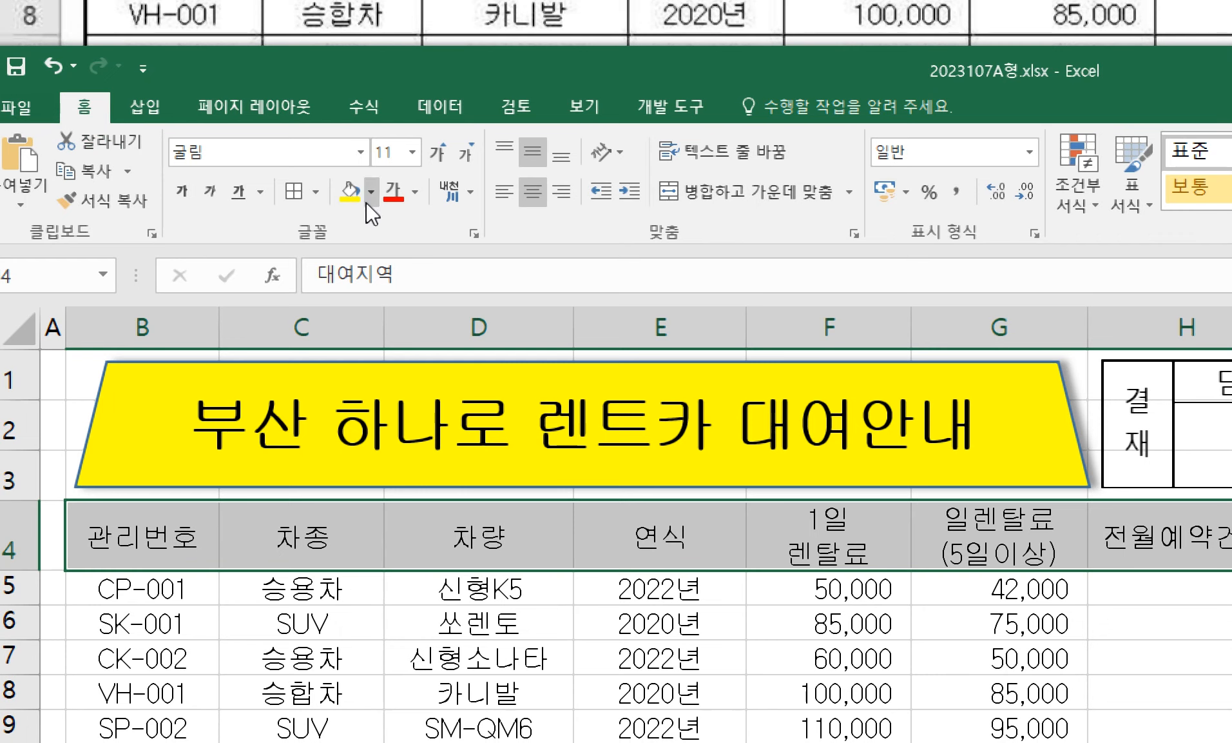
click(371, 526)
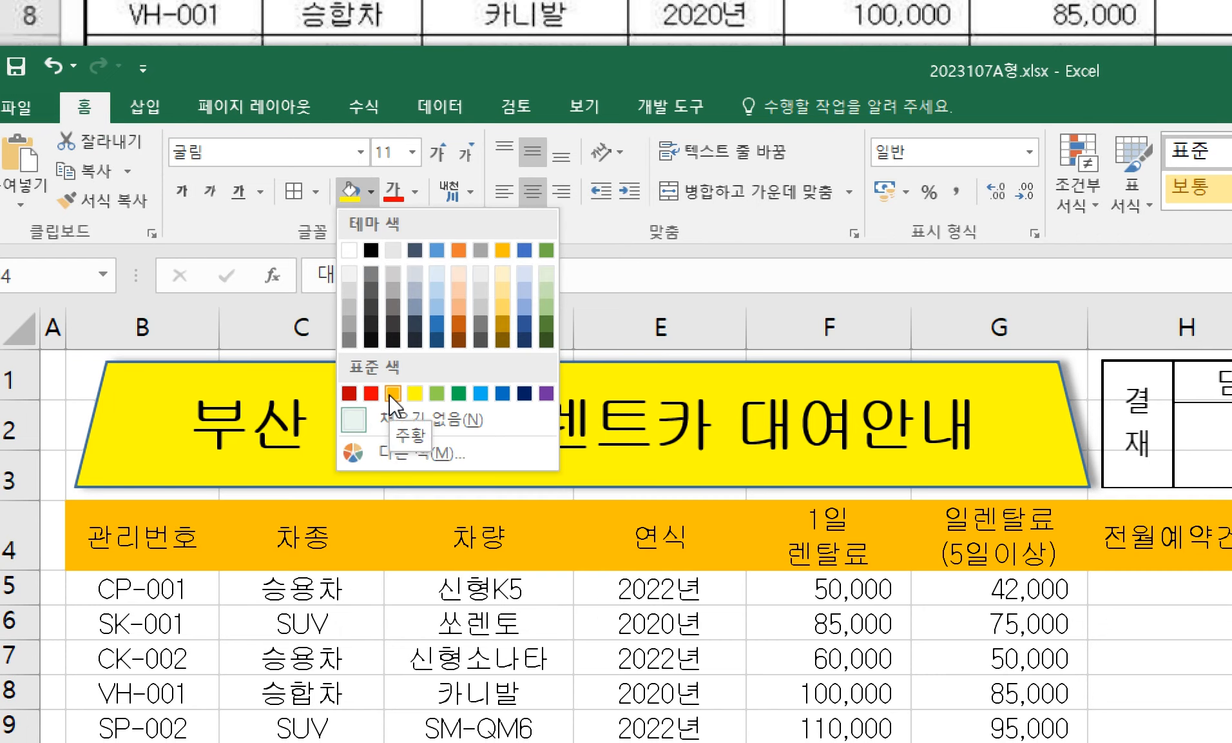
click(392, 394)
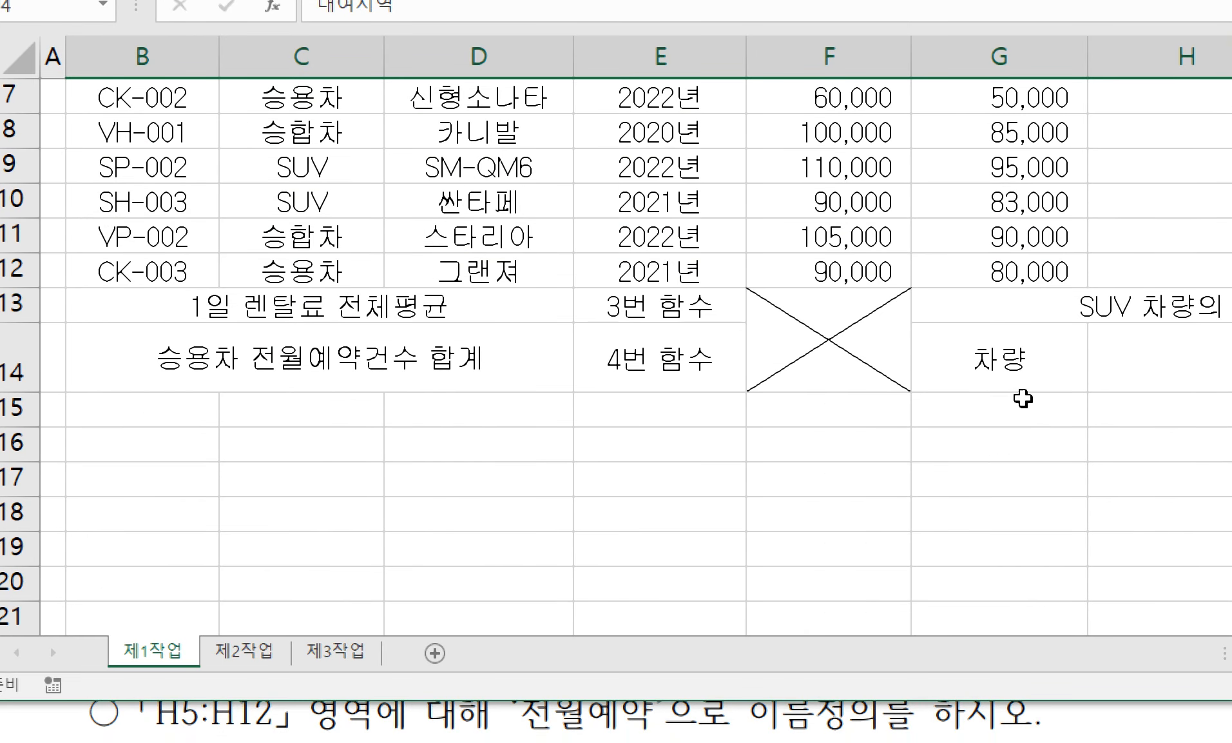
- Fill cell G14, labelled 차량, with standard orange (주황)
click(1023, 385)
click(602, 717)
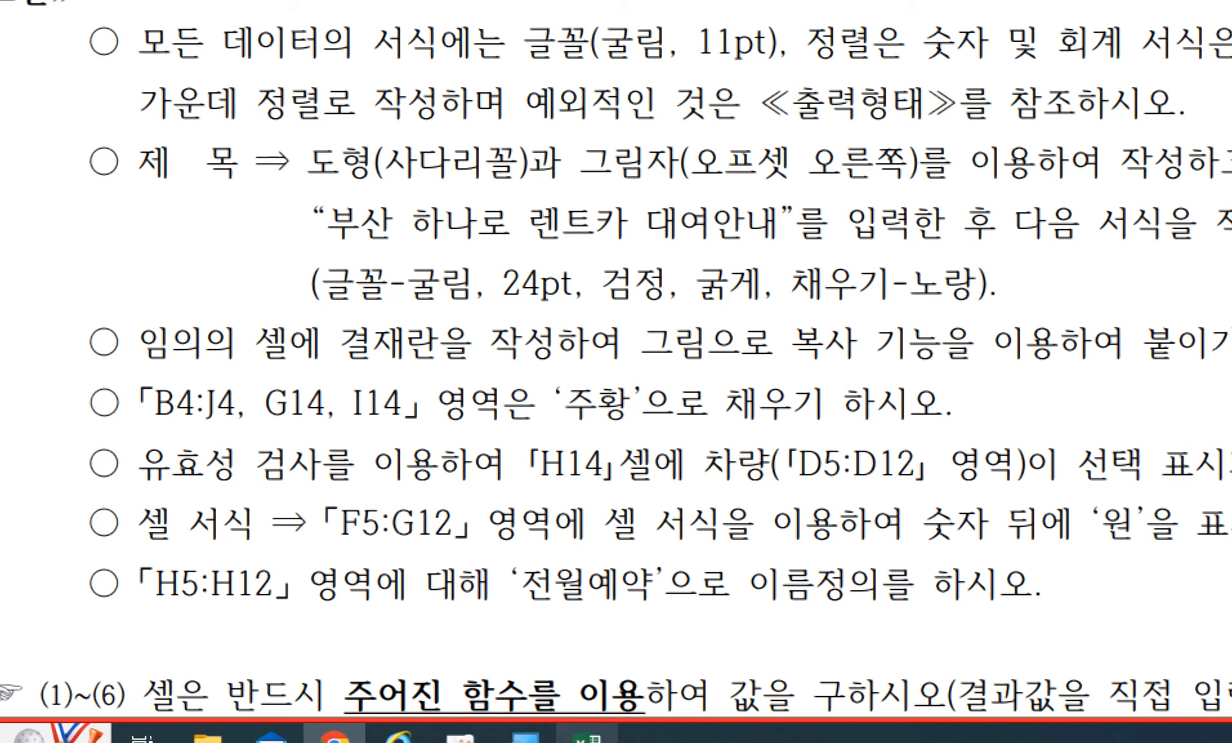
click(598, 733)
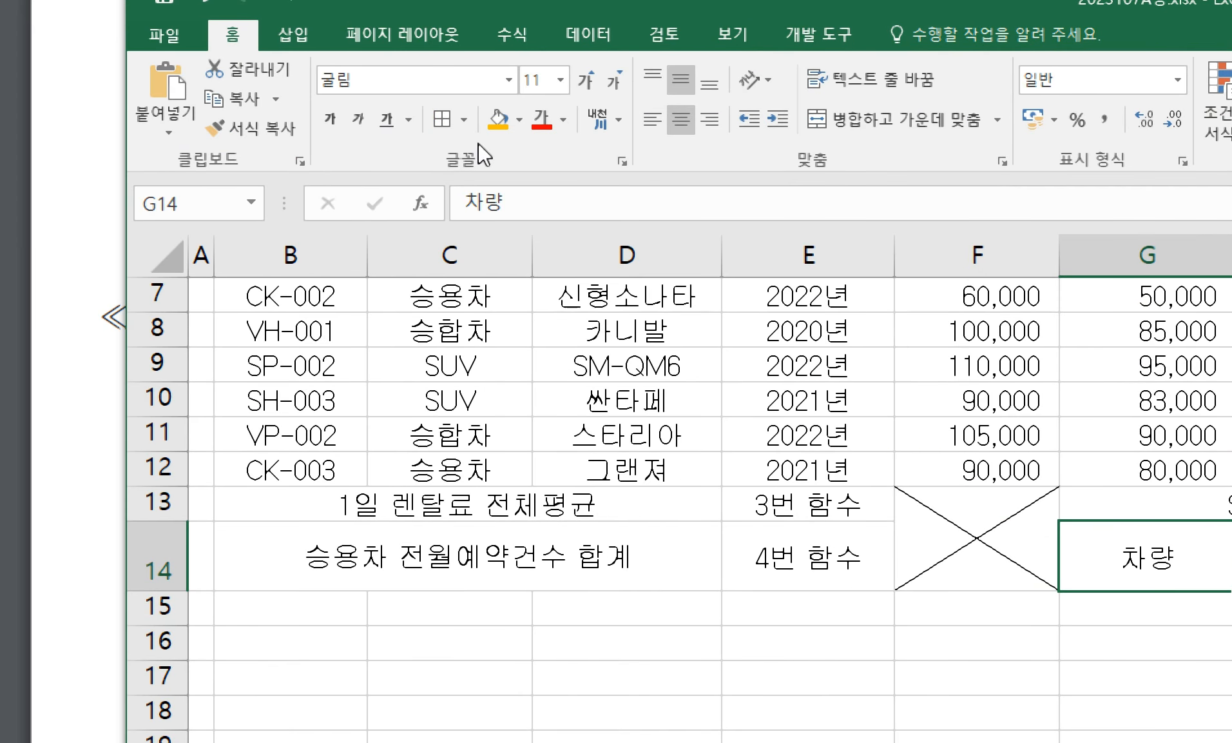
click(522, 120)
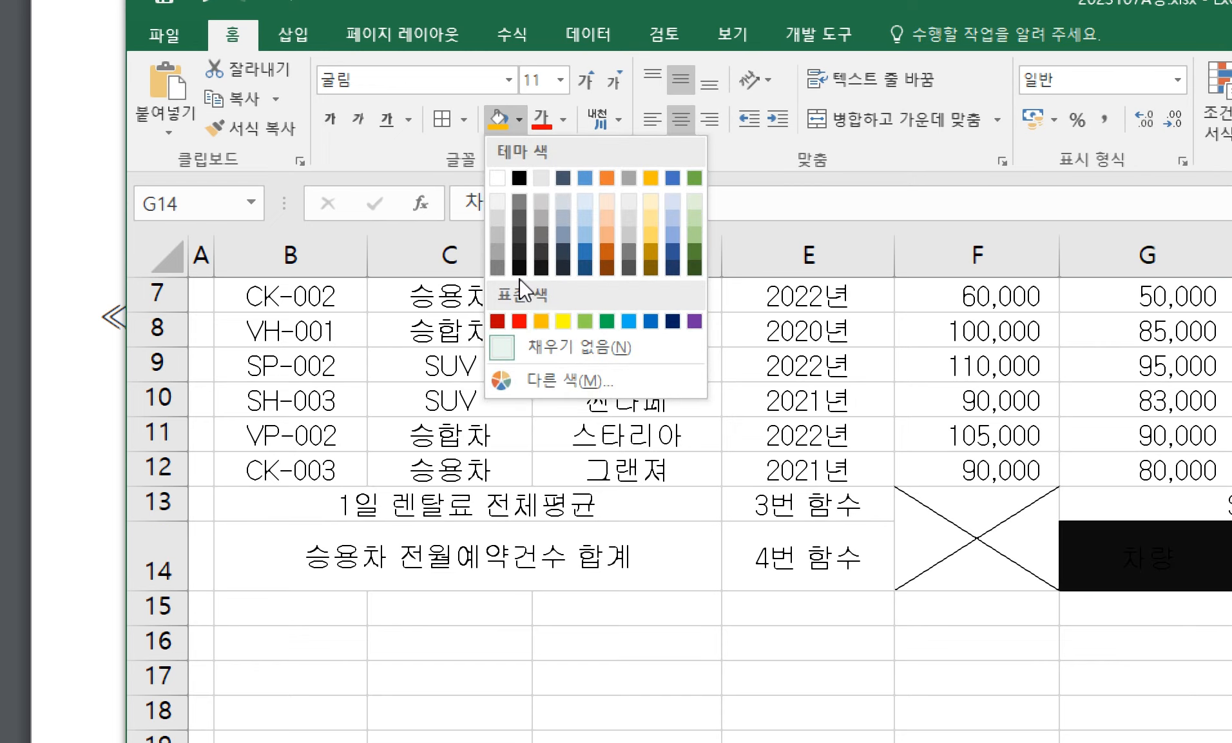
click(540, 320)
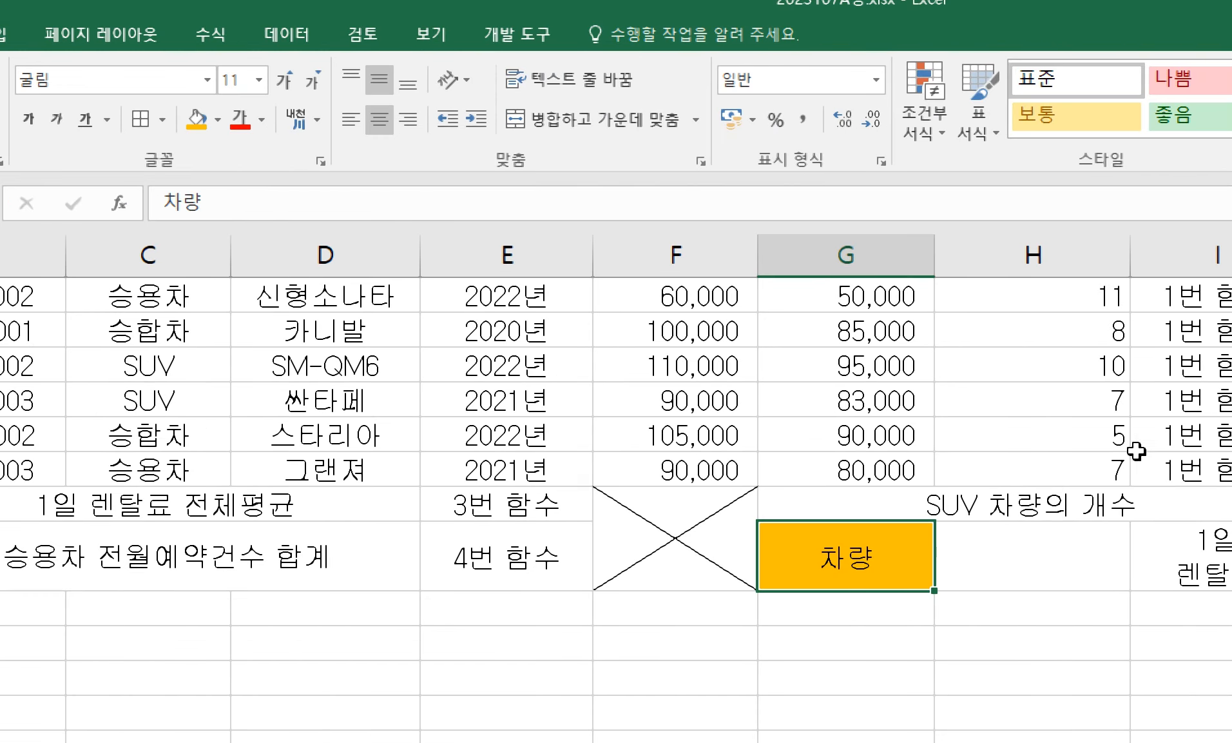
- Fill cell I14, labelled 1일 렌탈료, with standard orange (주황)
click(996, 570)
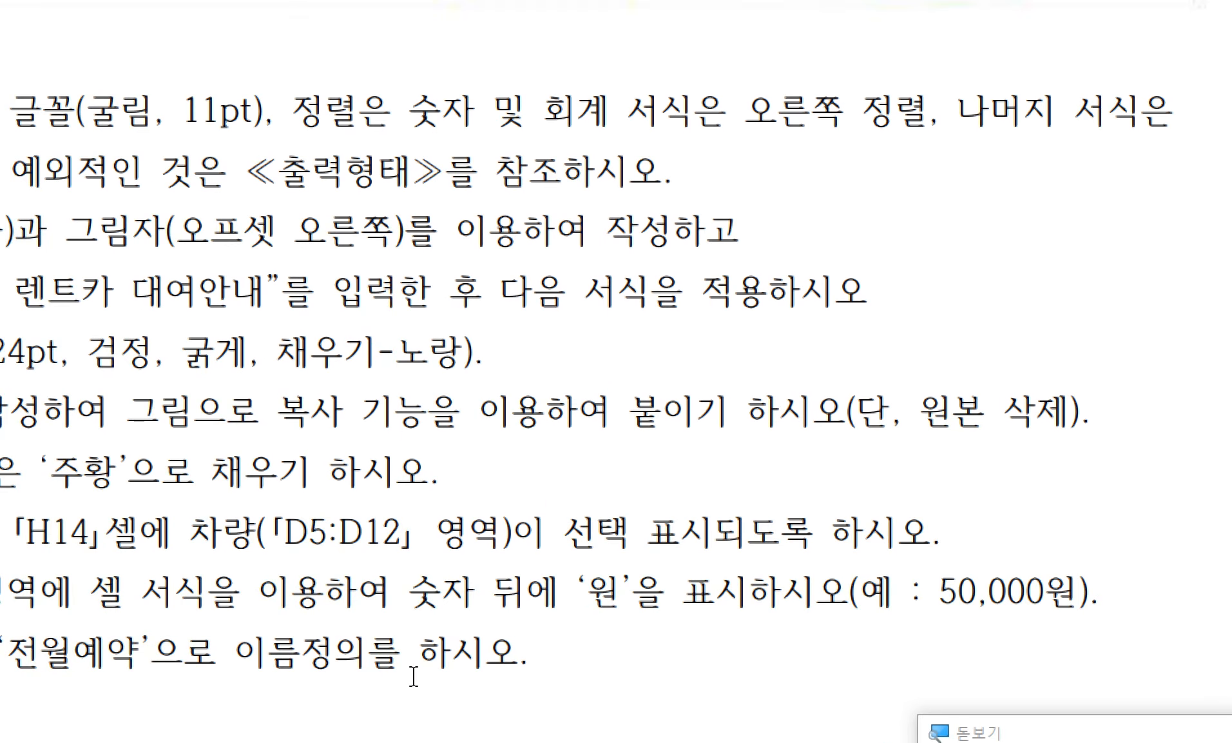
click(178, 730)
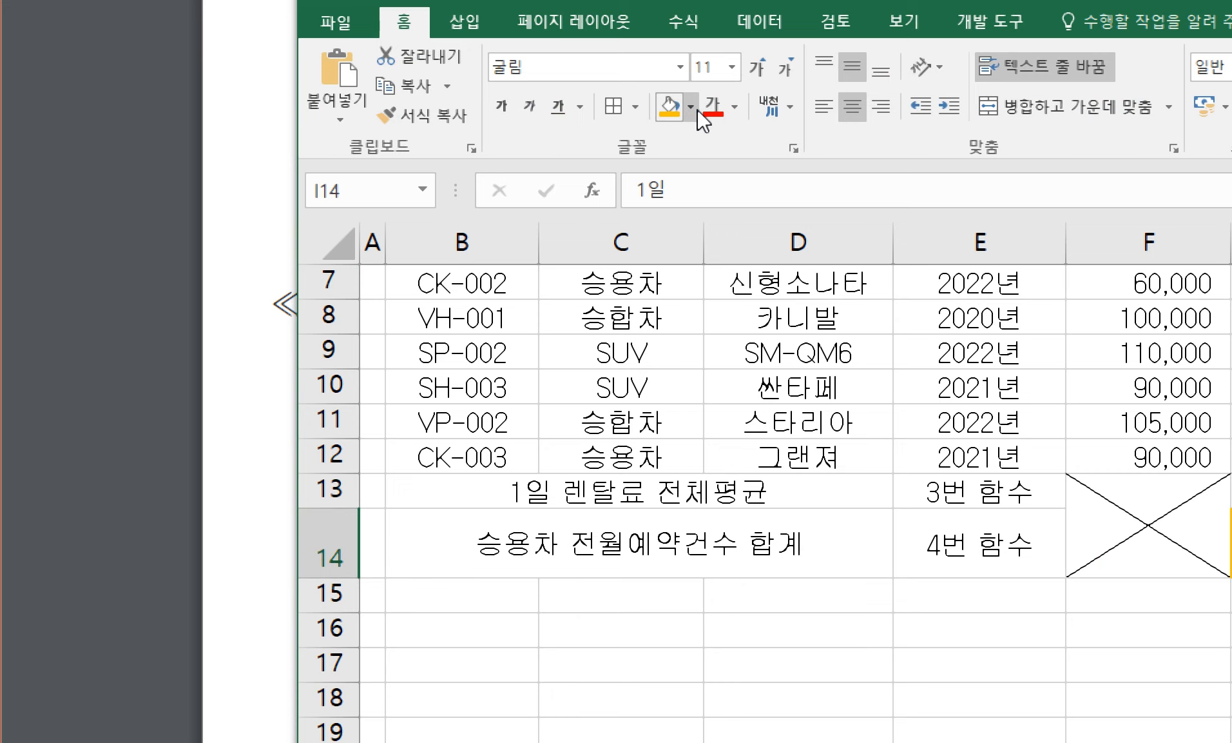
click(690, 110)
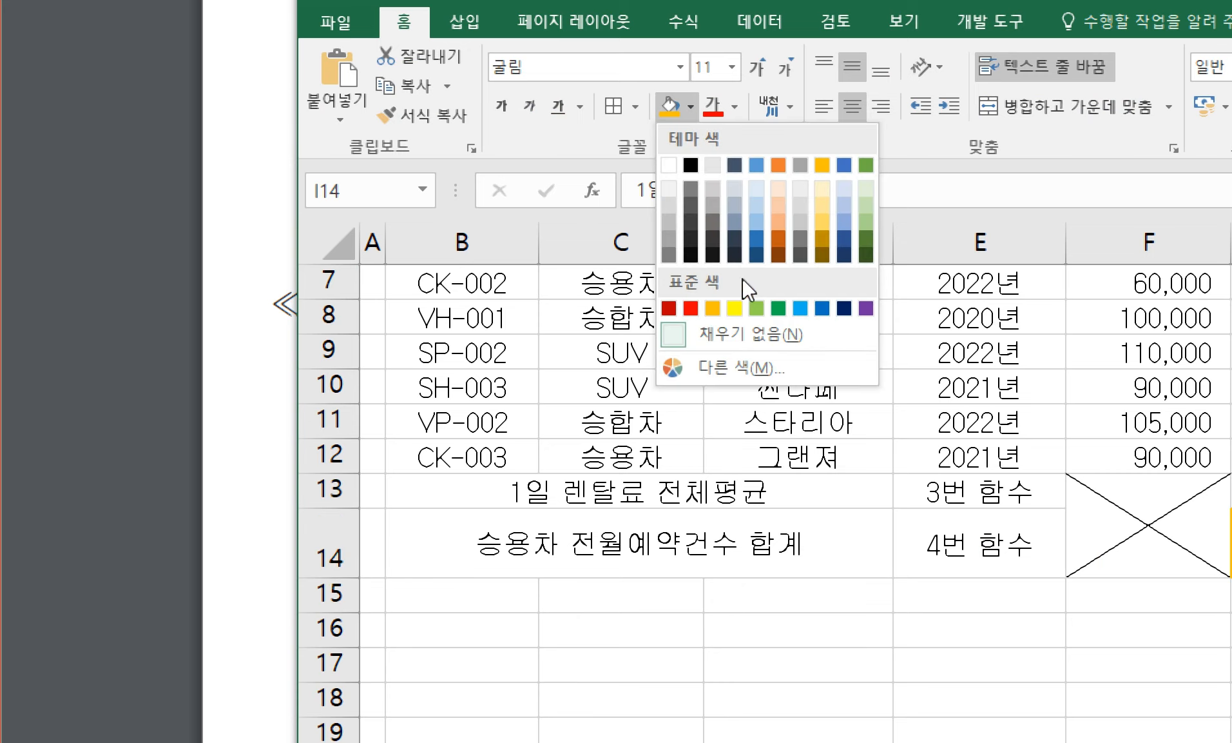
click(712, 308)
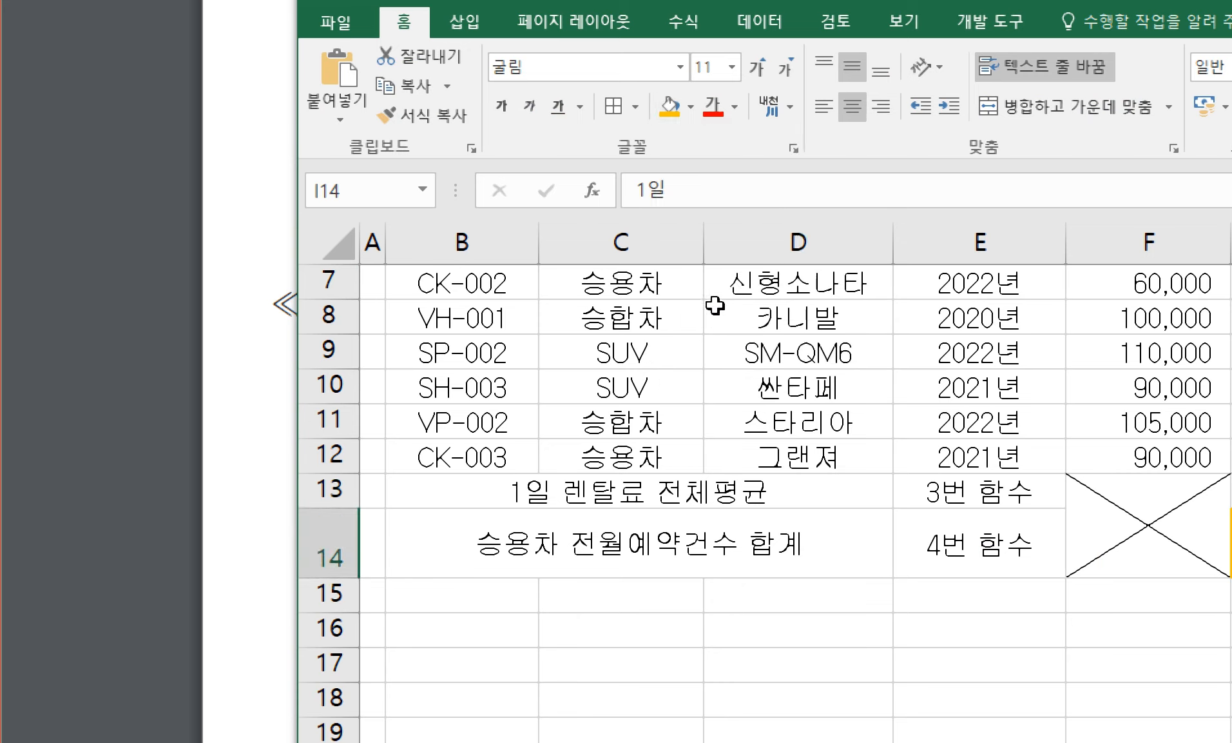
- Check the orange fills in the sheet against the exam PDF and read its data validation instruction for cell H14
click(397, 559)
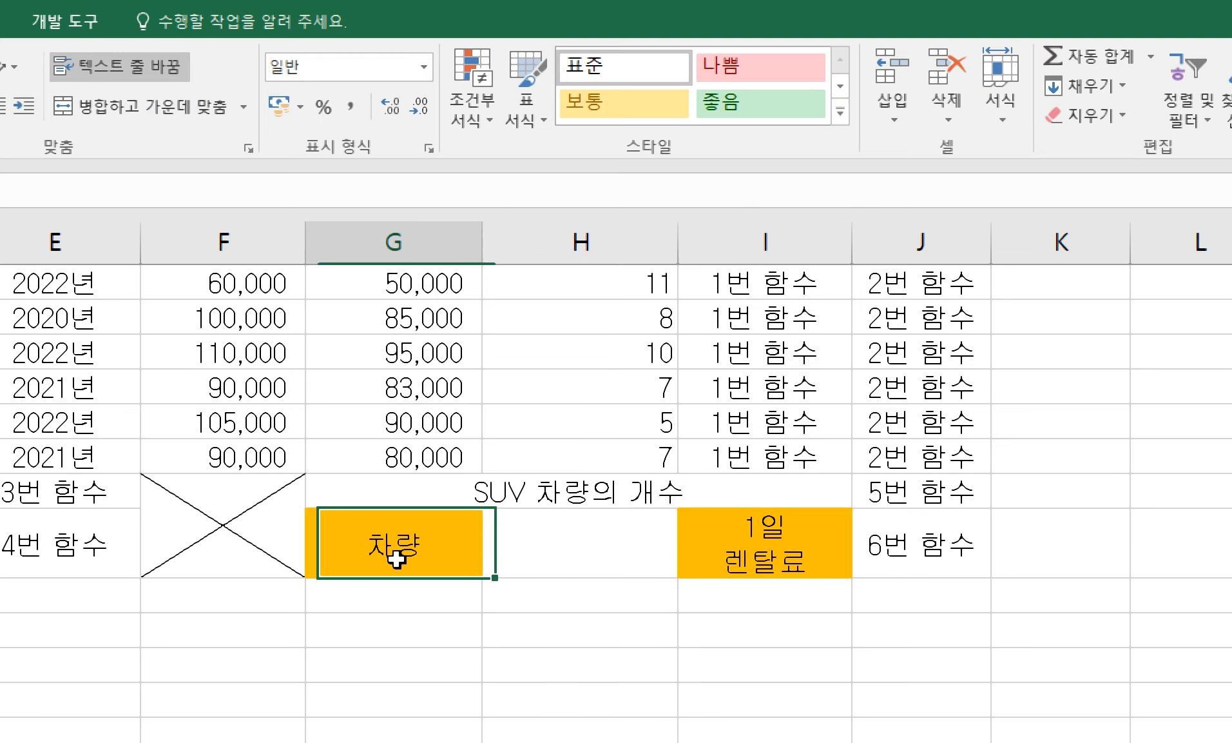
click(695, 568)
scroll(703, 619, up, 1)
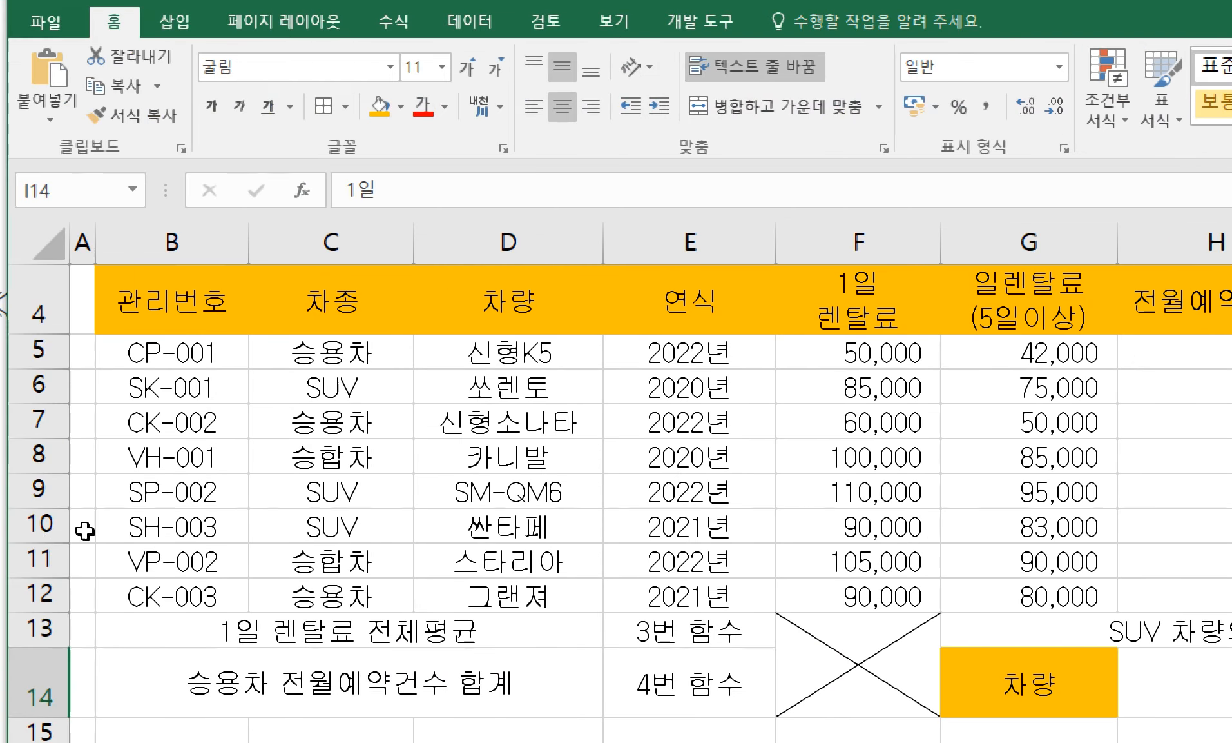
scroll(267, 603, up, 1)
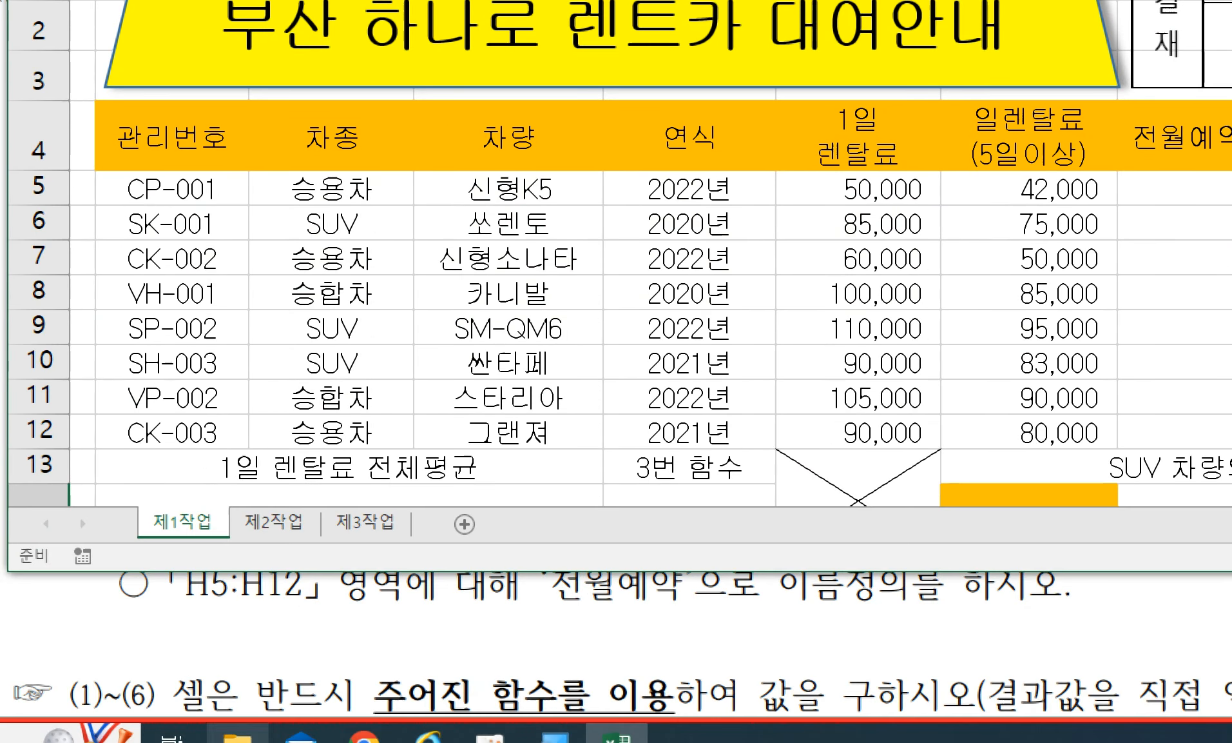
click(341, 602)
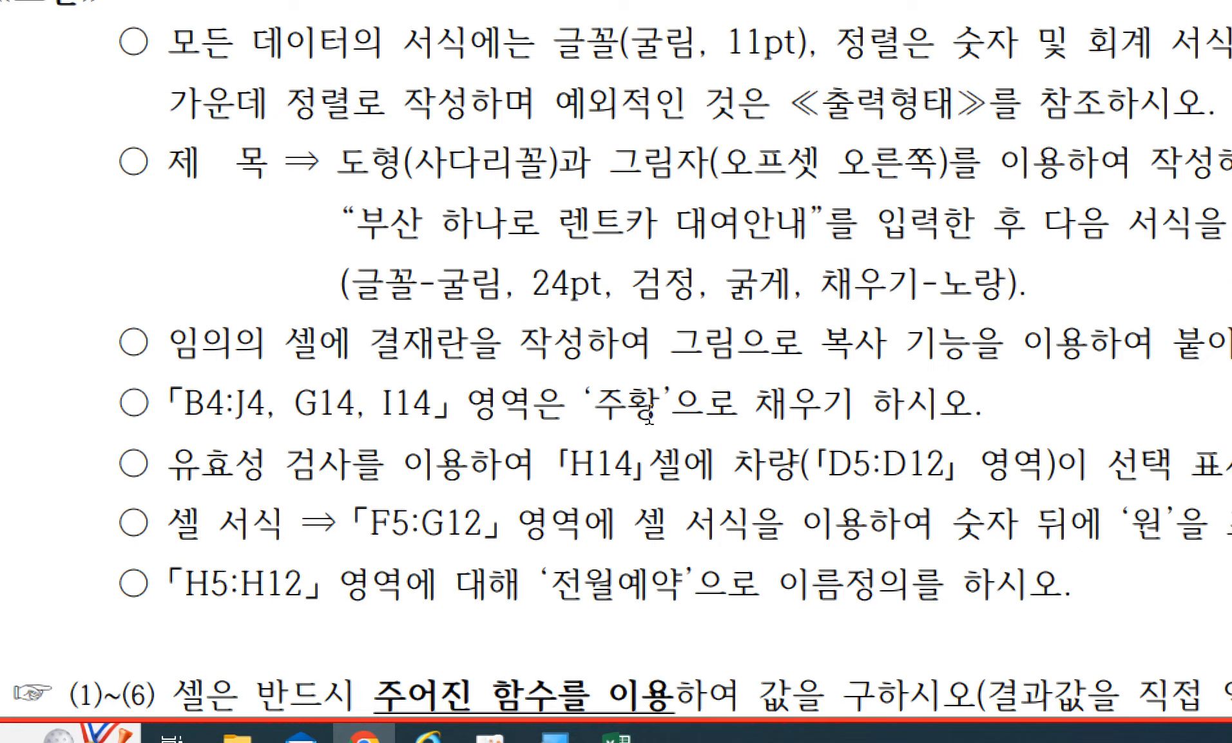
drag(662, 404, 135, 403)
click(206, 390)
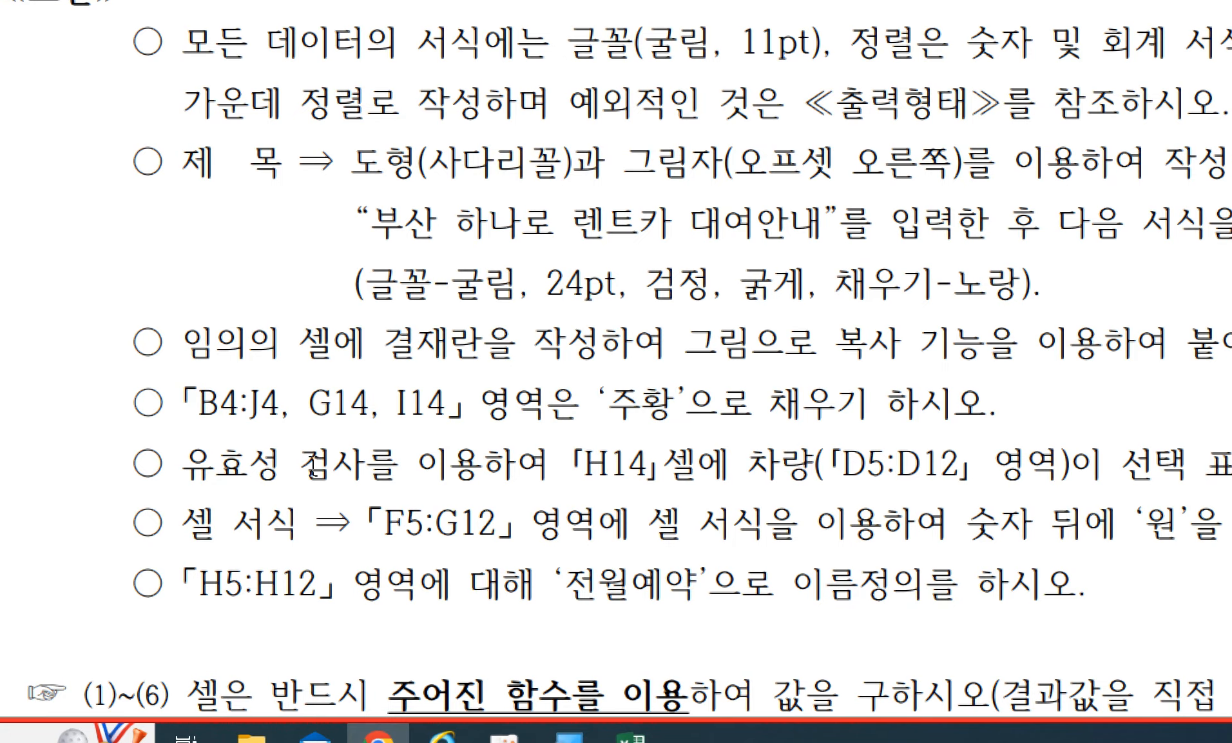
drag(185, 464, 548, 474)
click(561, 475)
drag(571, 466, 663, 466)
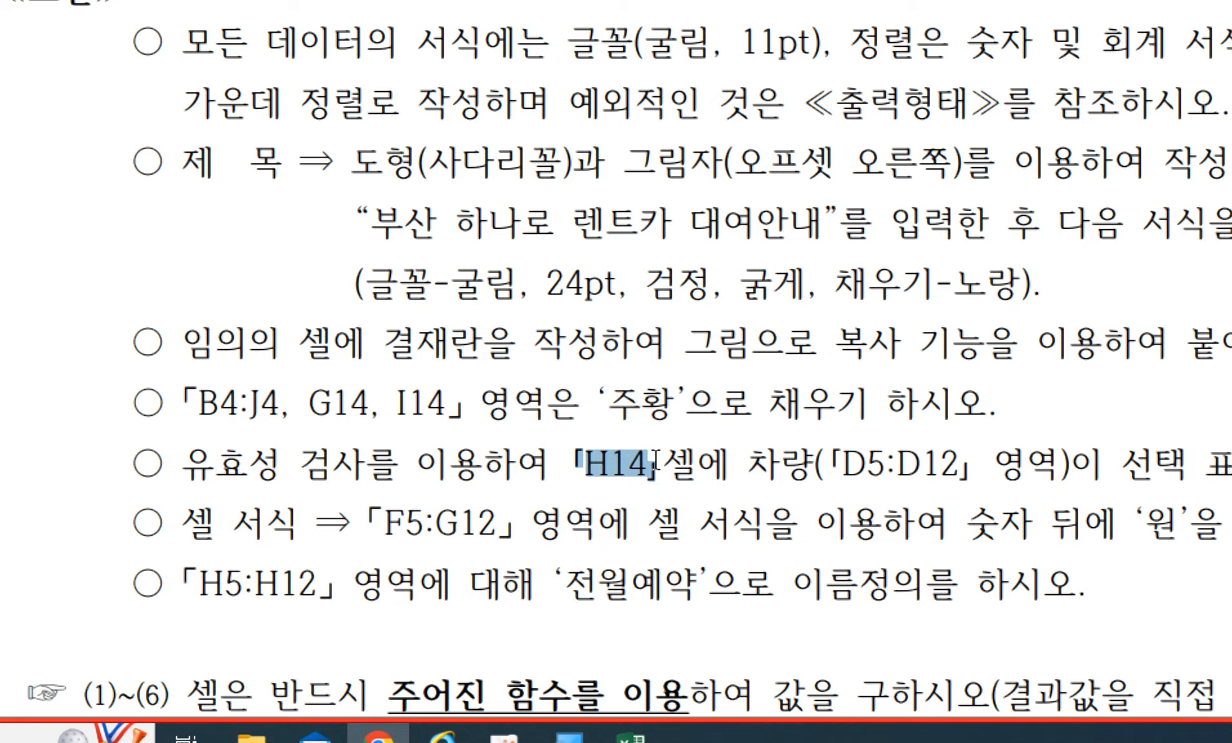
click(664, 467)
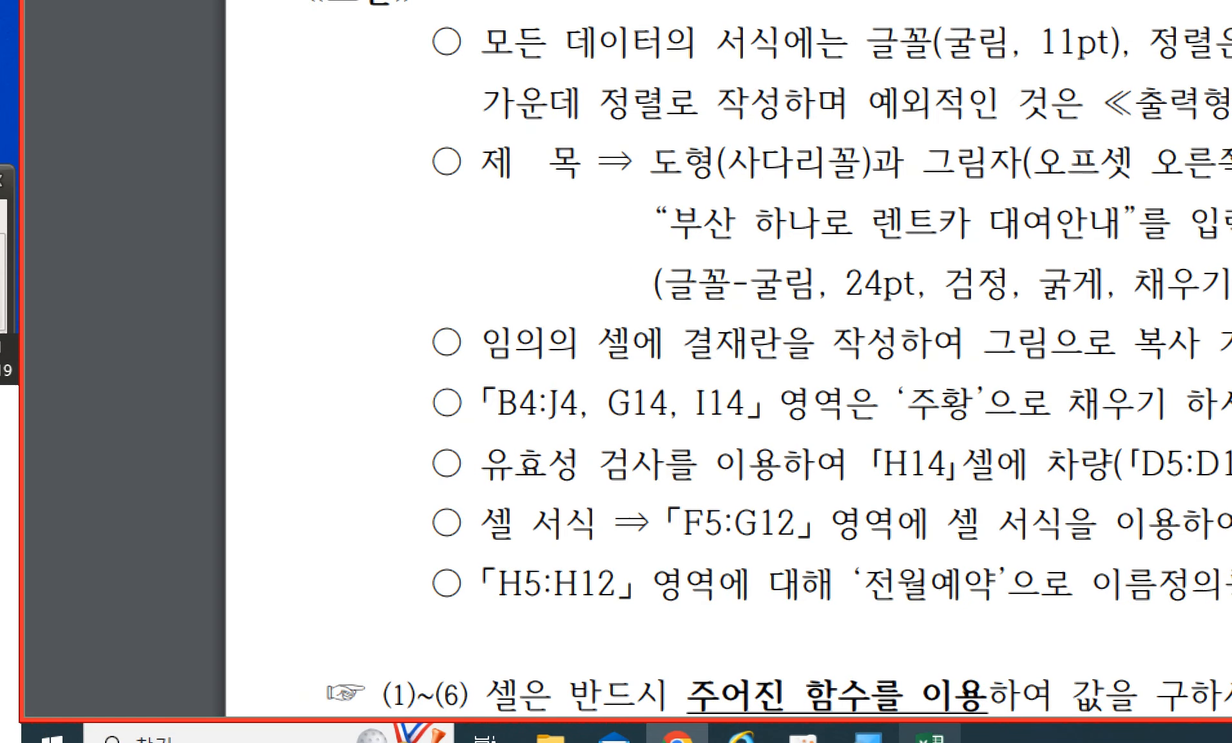
- Select cell H14 in Excel, reread the data validation (유효성 검사) instruction in the exam PDF, and return to the workbook
click(932, 738)
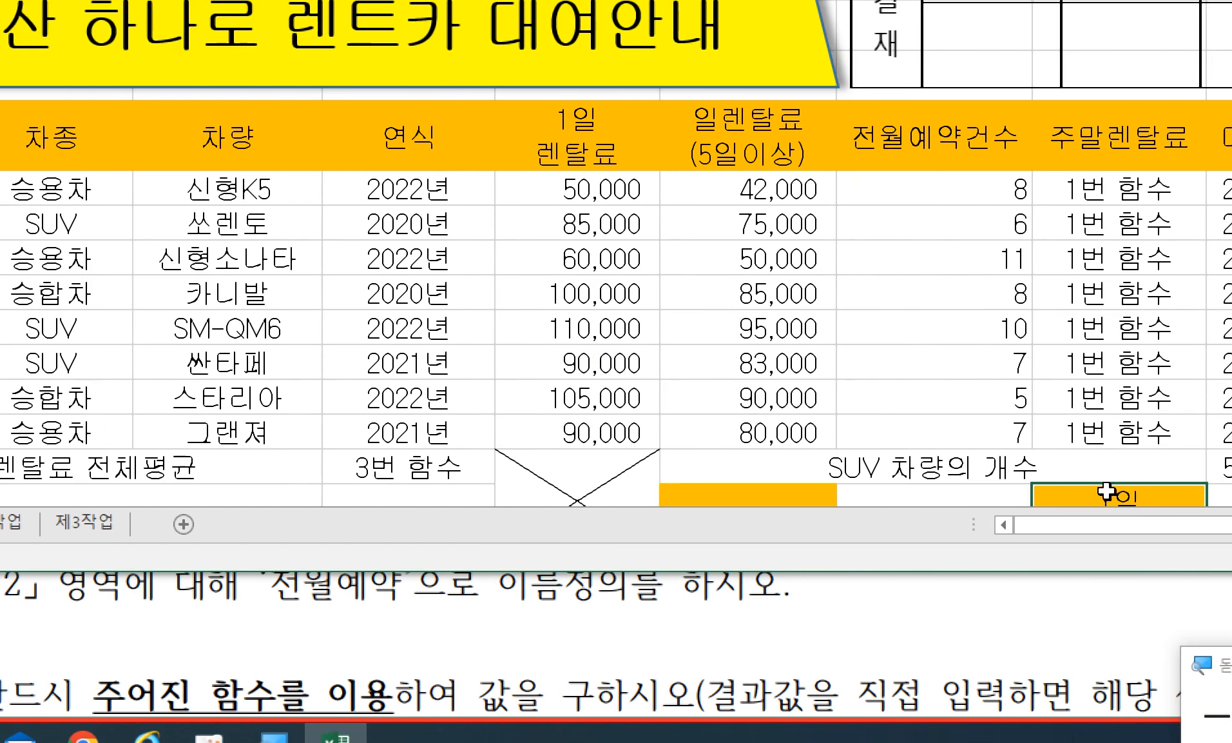
scroll(974, 438, down, 1)
click(934, 361)
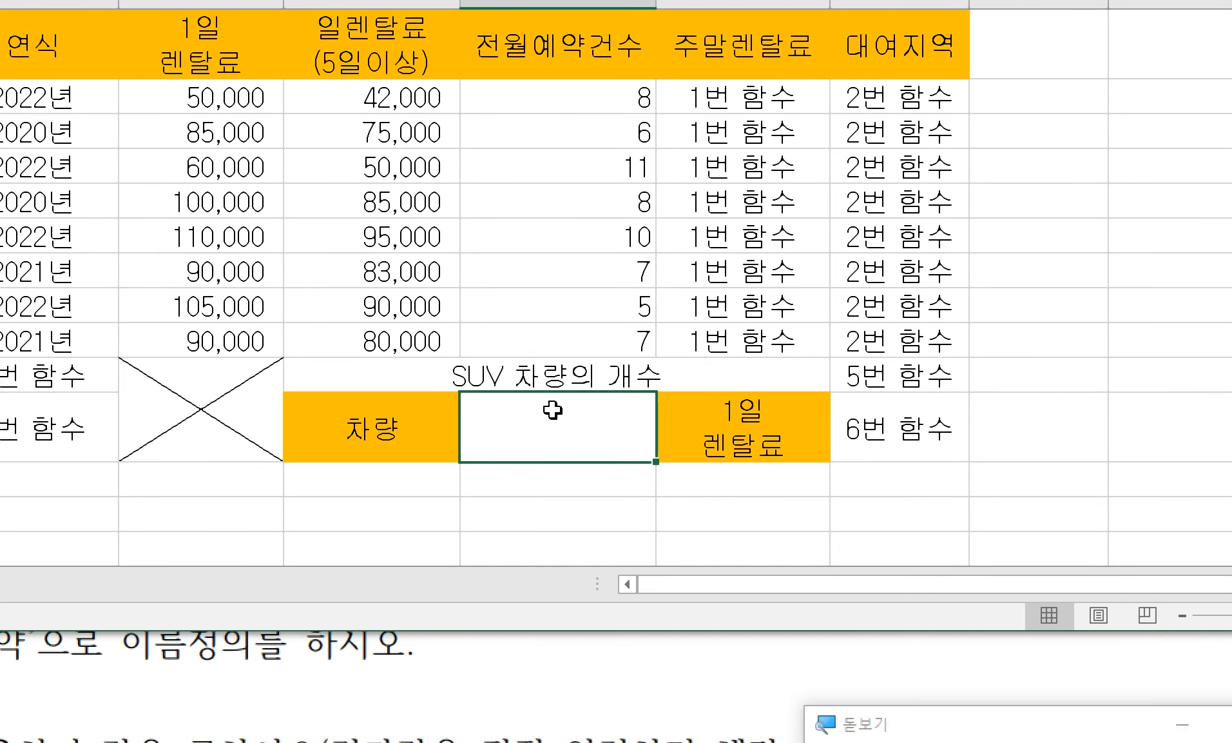
click(431, 675)
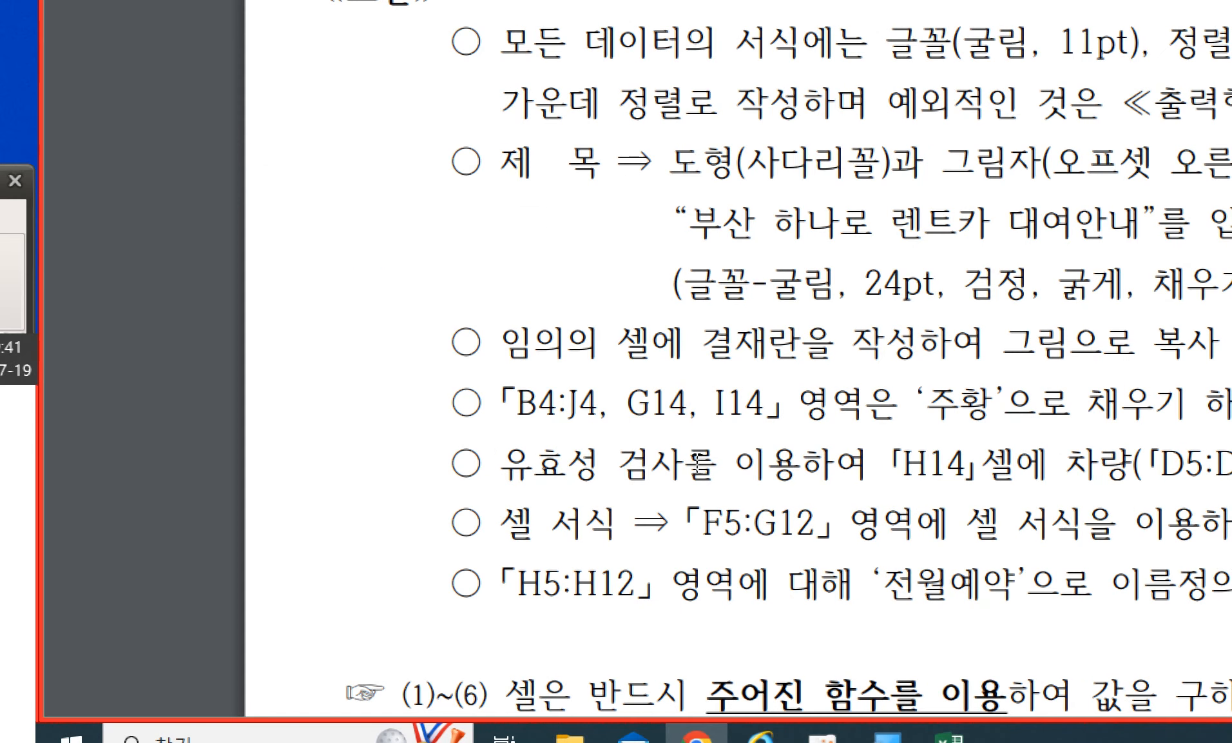
drag(697, 463, 502, 466)
click(516, 471)
click(949, 734)
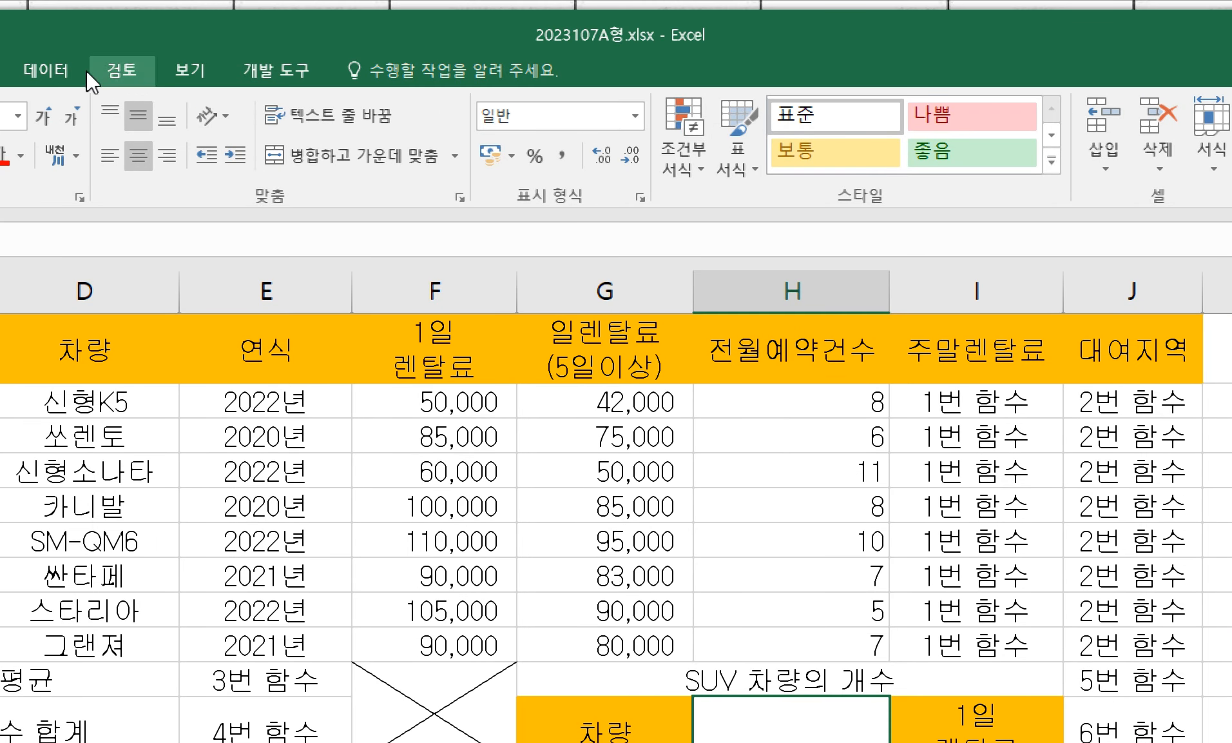
- Start a data validation rule for cell H14 that restricts its entries to a list (목록)
click(84, 71)
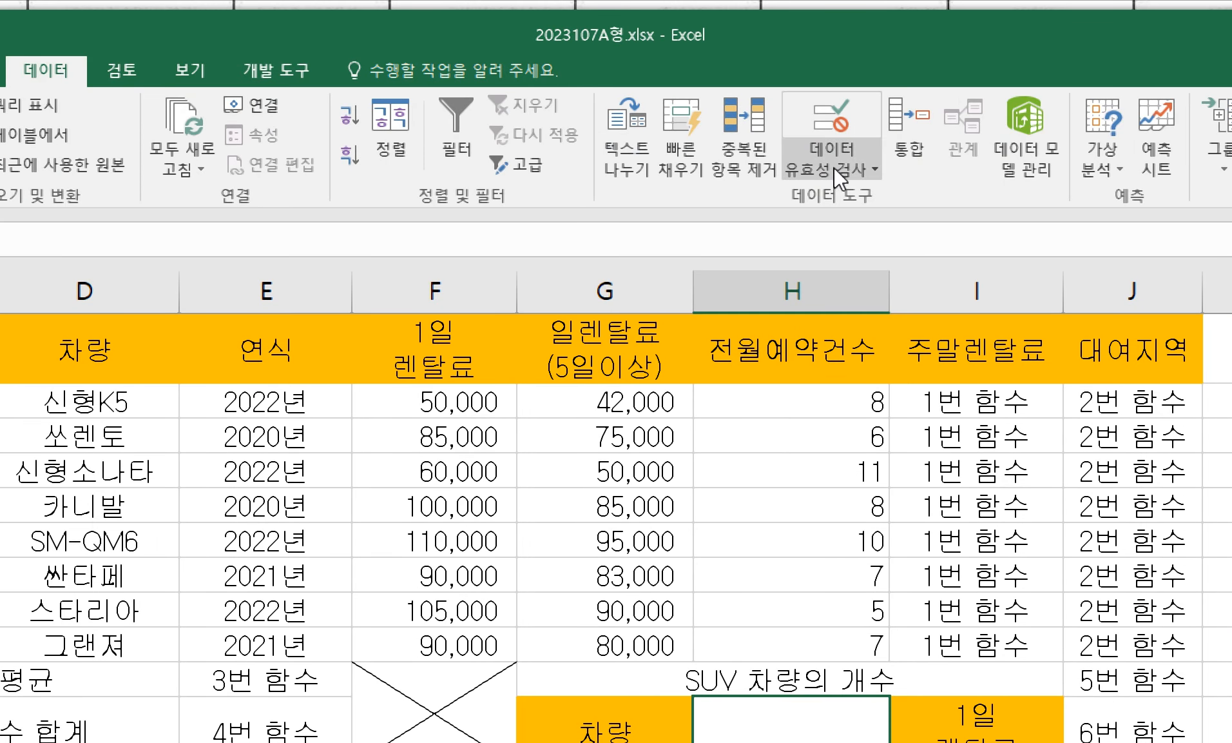
click(869, 169)
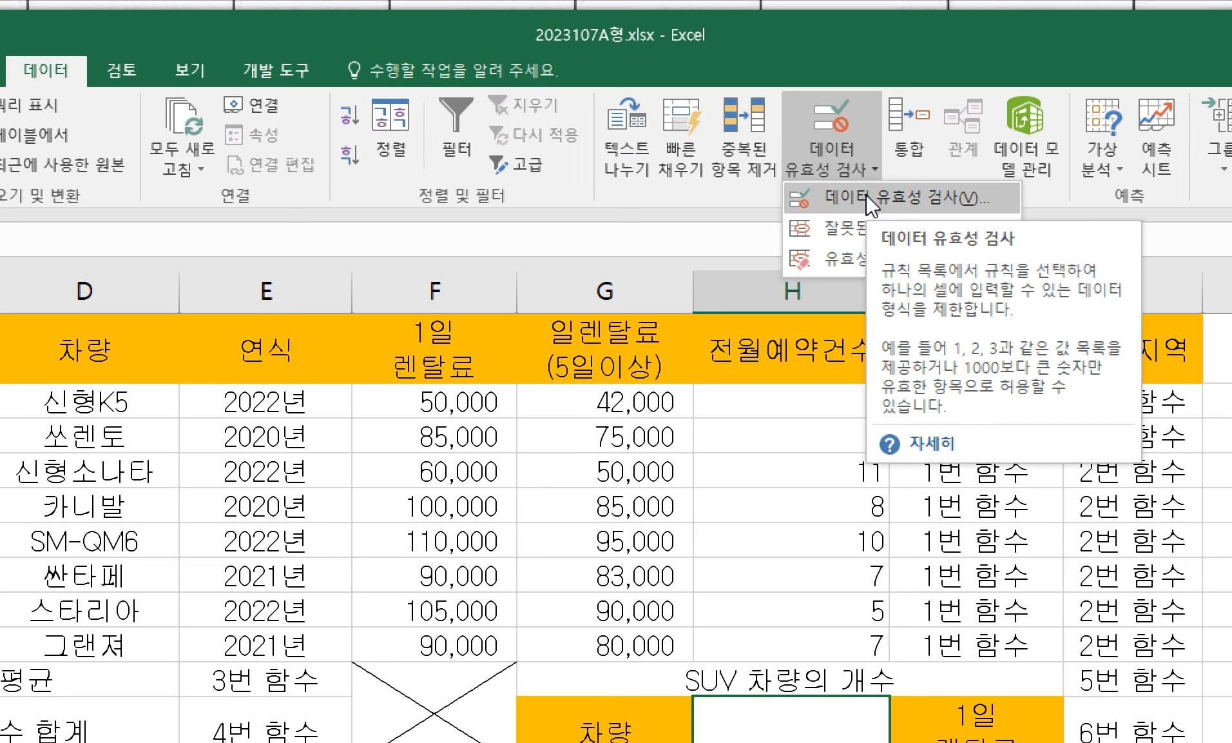
click(866, 194)
drag(74, 470, 892, 194)
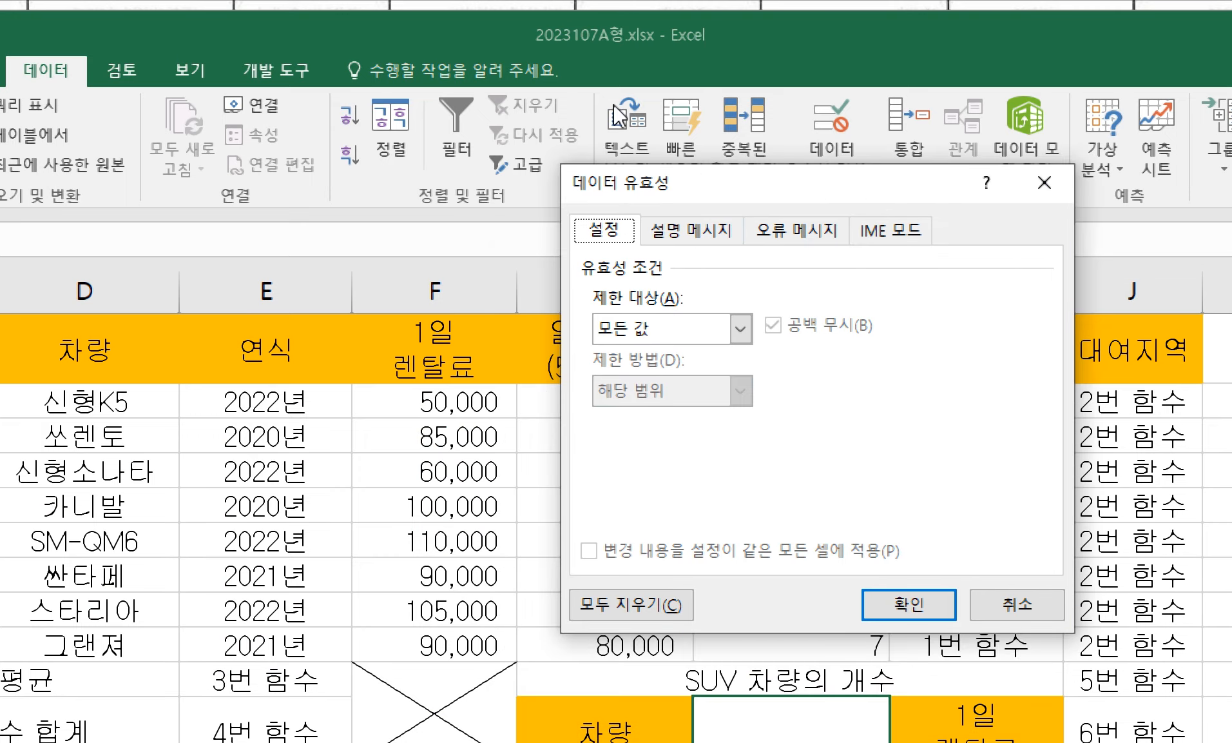
click(721, 331)
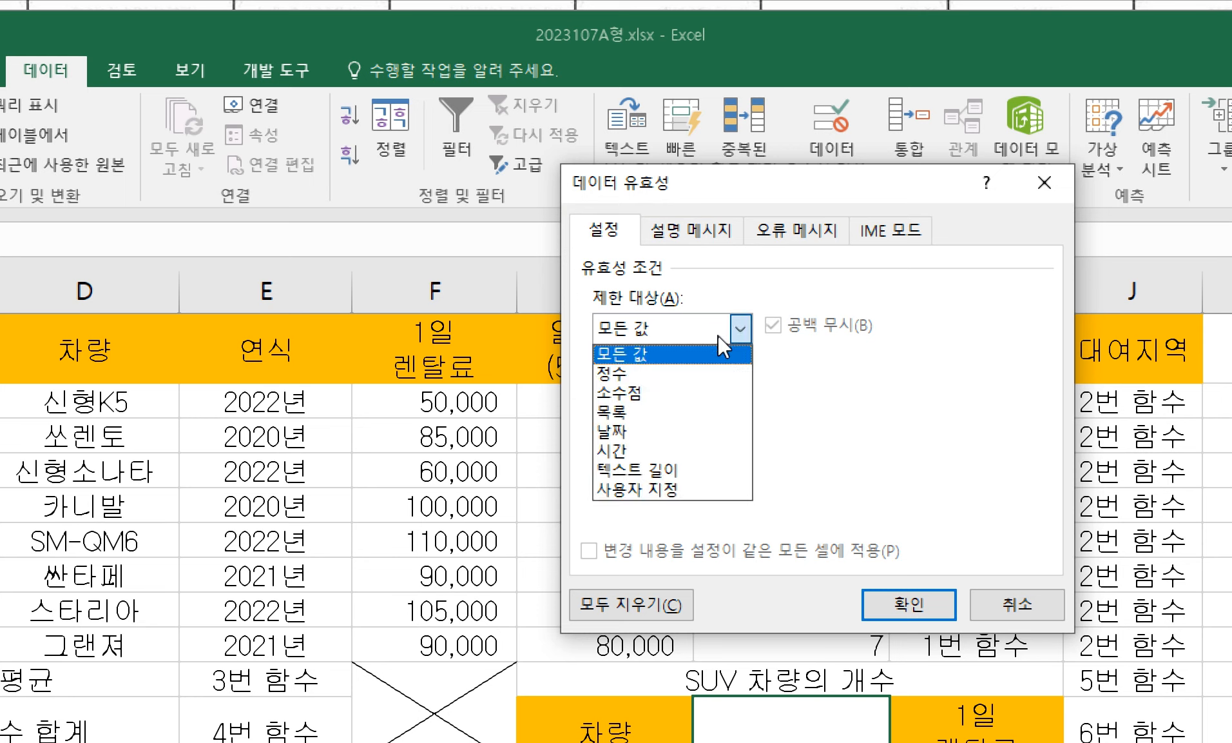
click(648, 414)
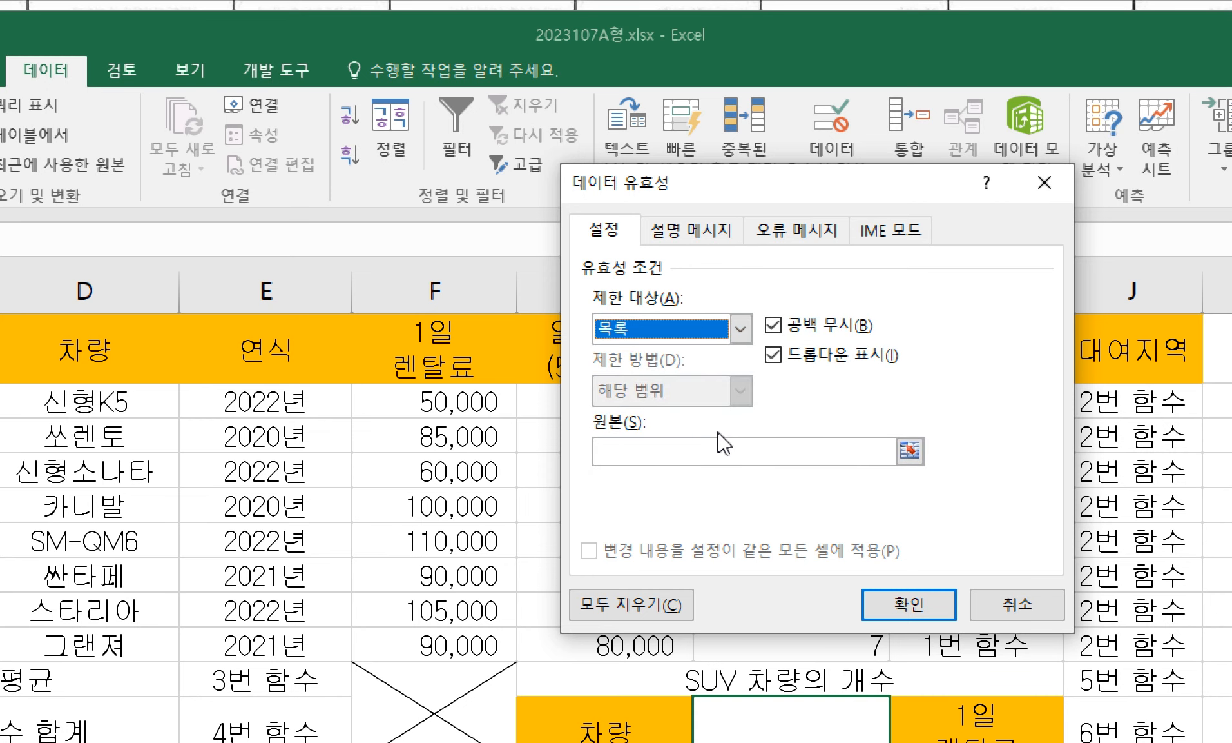
click(705, 446)
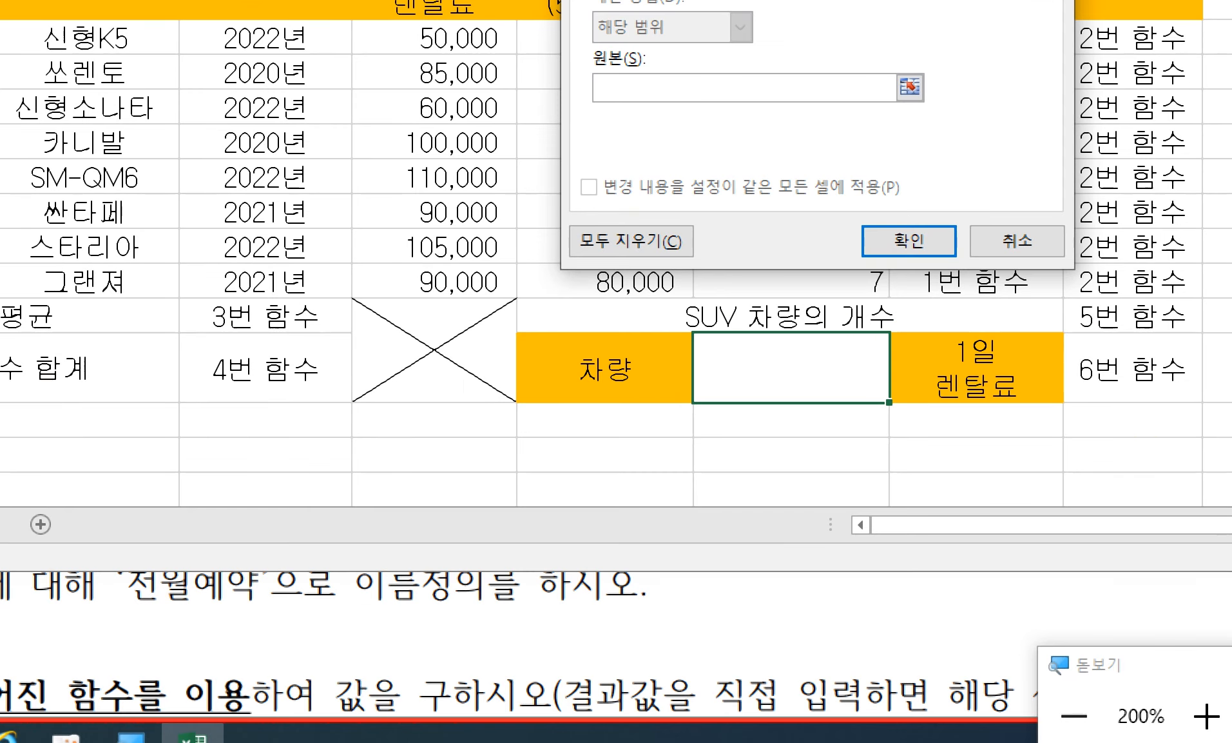
- Consult the exam PDF for the vehicle range, set H14's list source to =$D$5:$D$12, and apply the validation rule
click(358, 654)
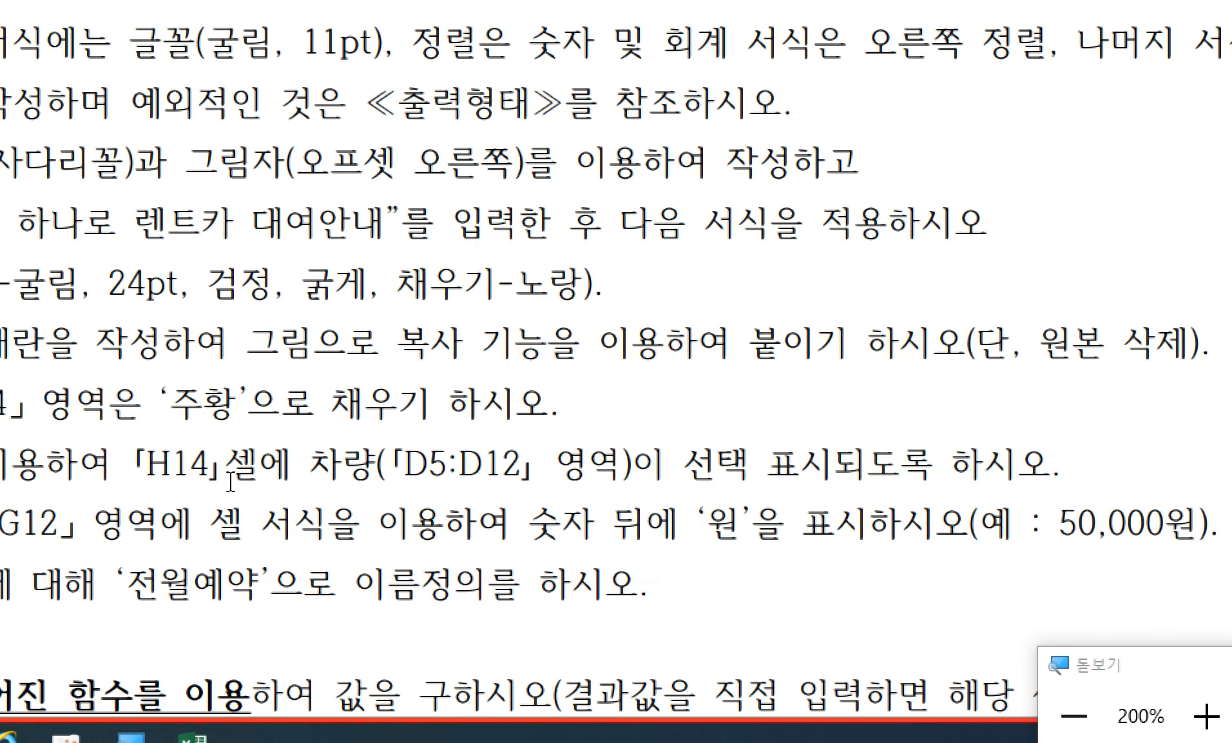
drag(314, 472, 385, 471)
click(386, 471)
drag(557, 468, 625, 468)
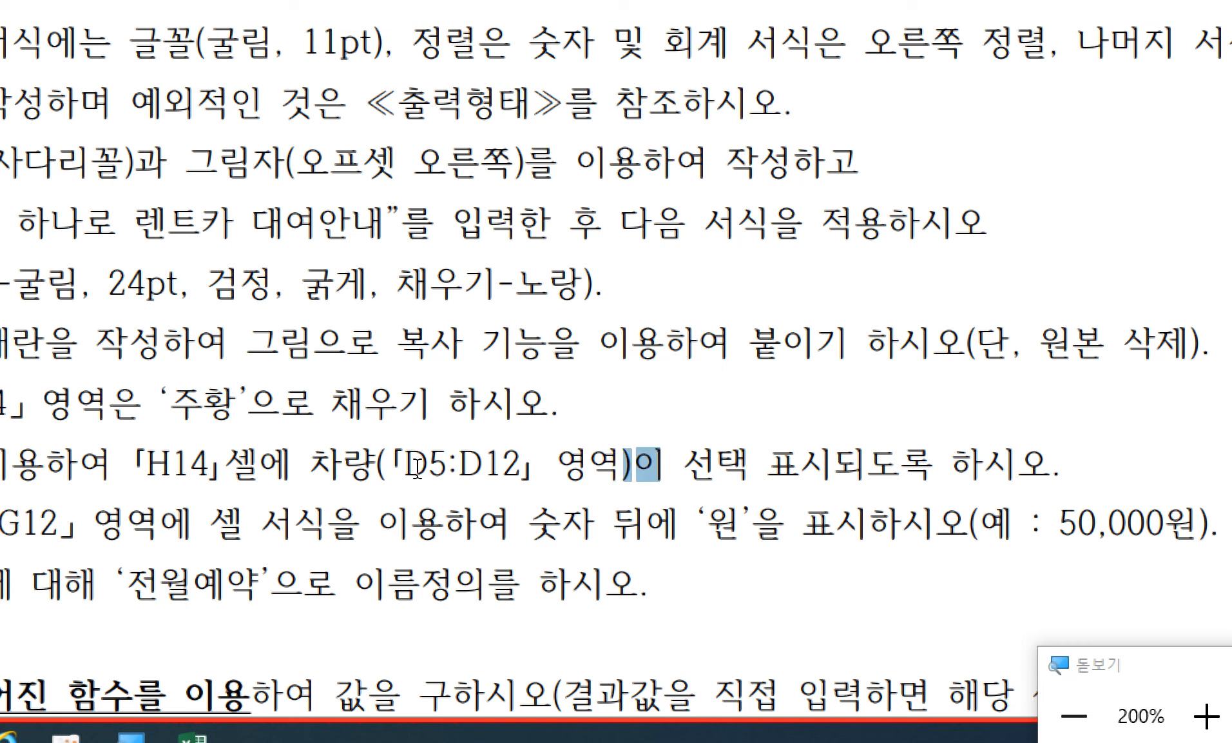
drag(394, 469, 519, 468)
click(512, 467)
click(218, 739)
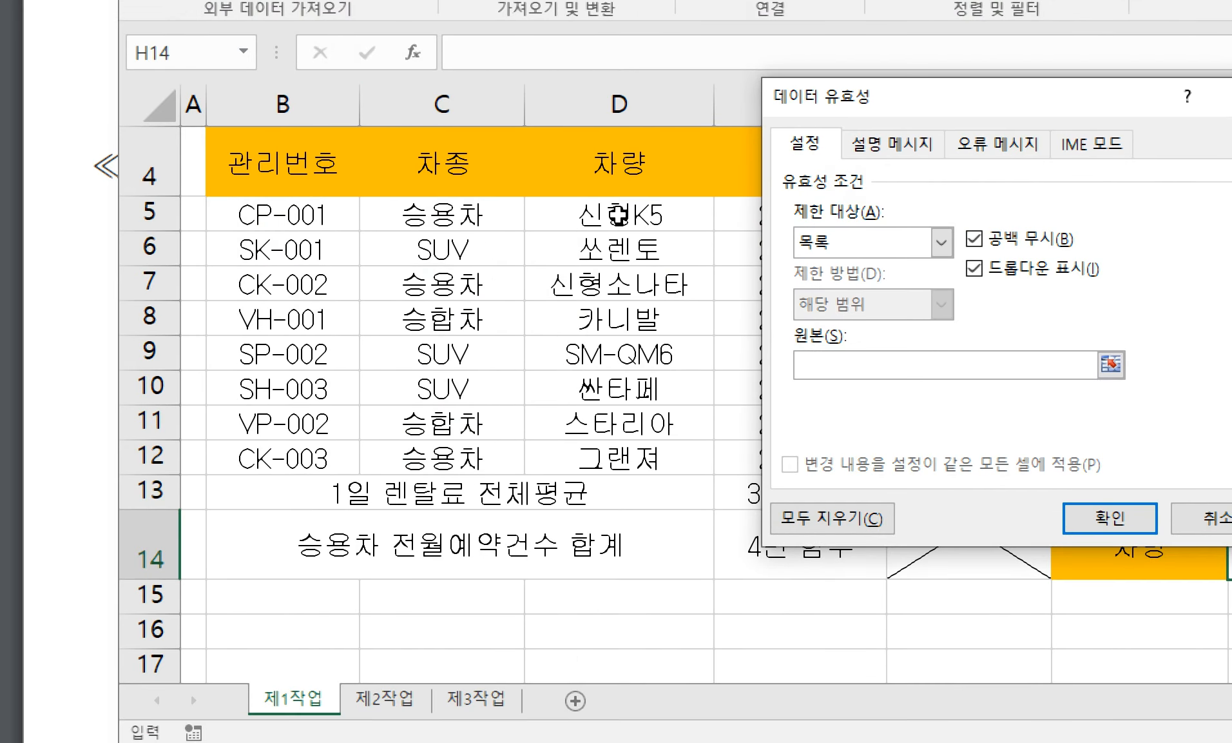
drag(612, 210, 639, 459)
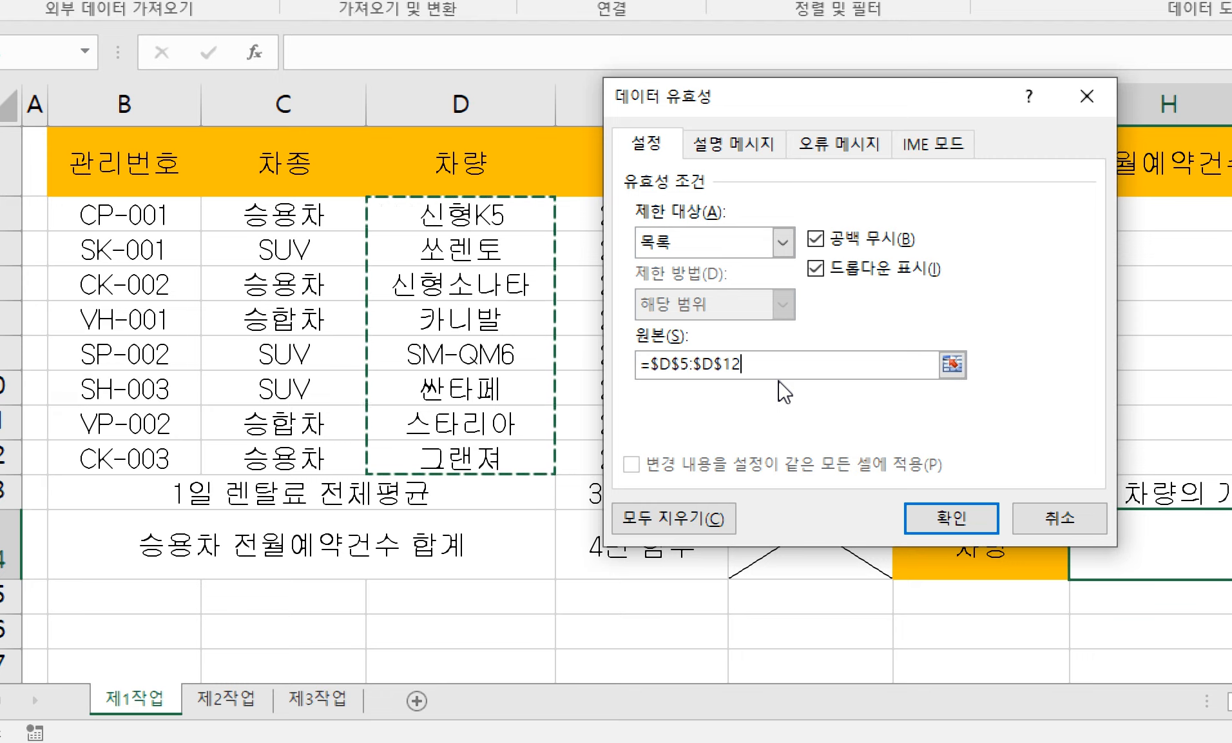
click(922, 519)
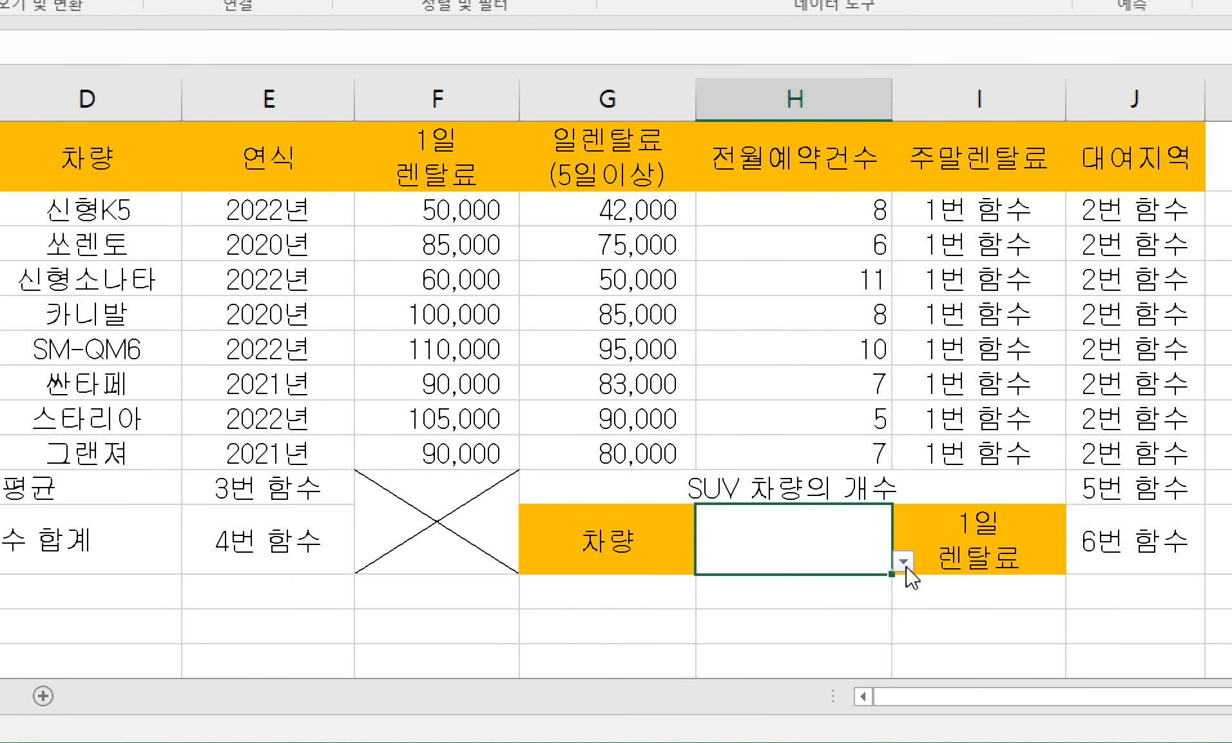
- Choose 신형K5 from H14's list, then recheck the validation instruction in the exam PDF and return to Excel
click(905, 562)
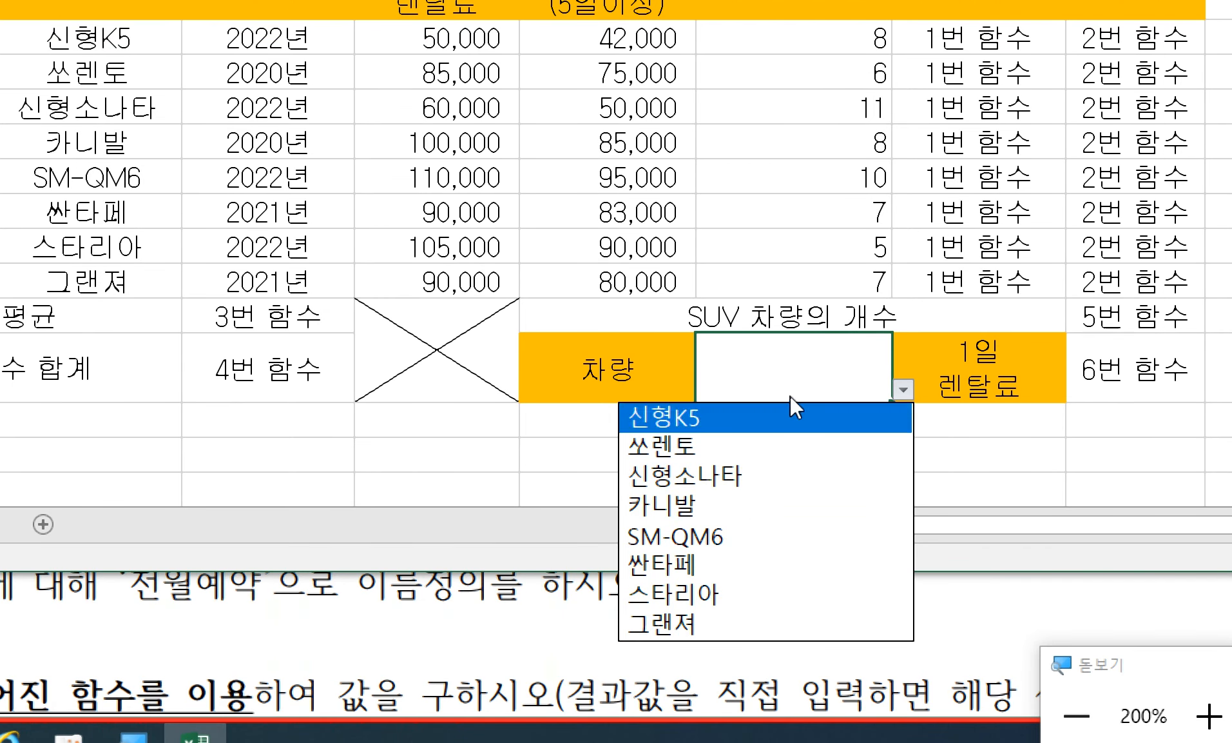
click(762, 435)
click(709, 622)
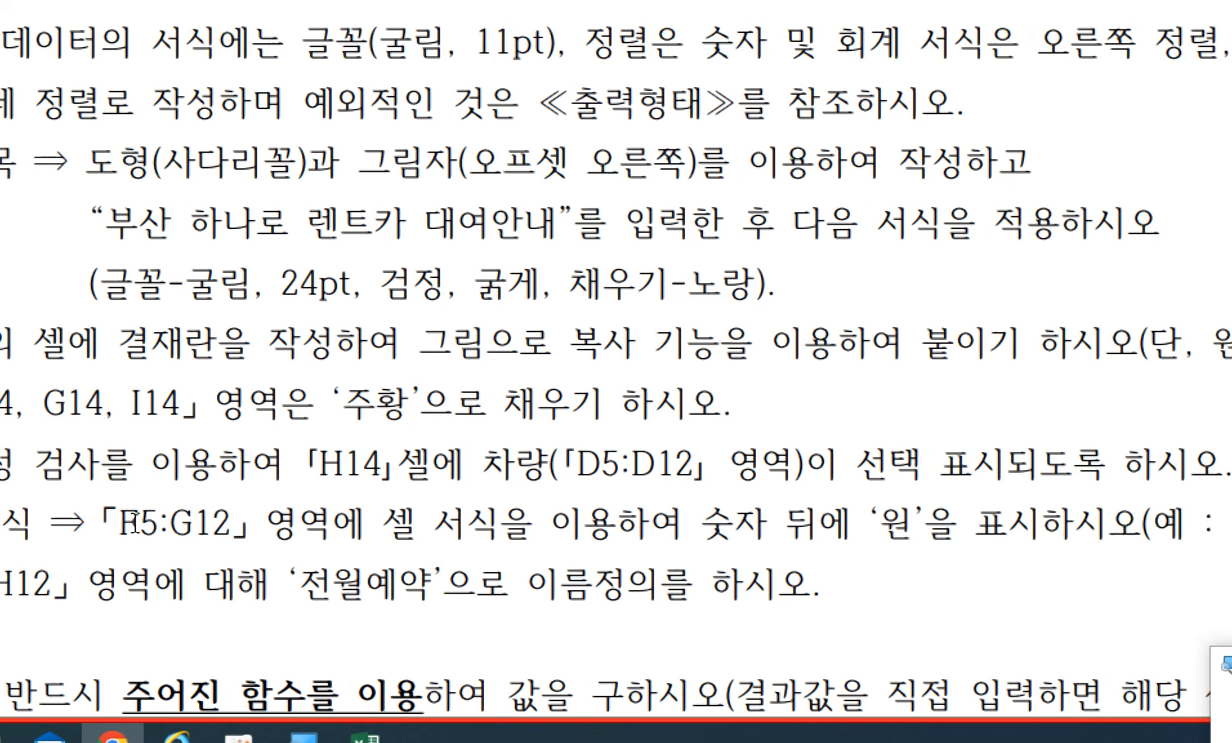
drag(194, 458, 1169, 459)
click(1165, 466)
drag(1022, 476, 754, 477)
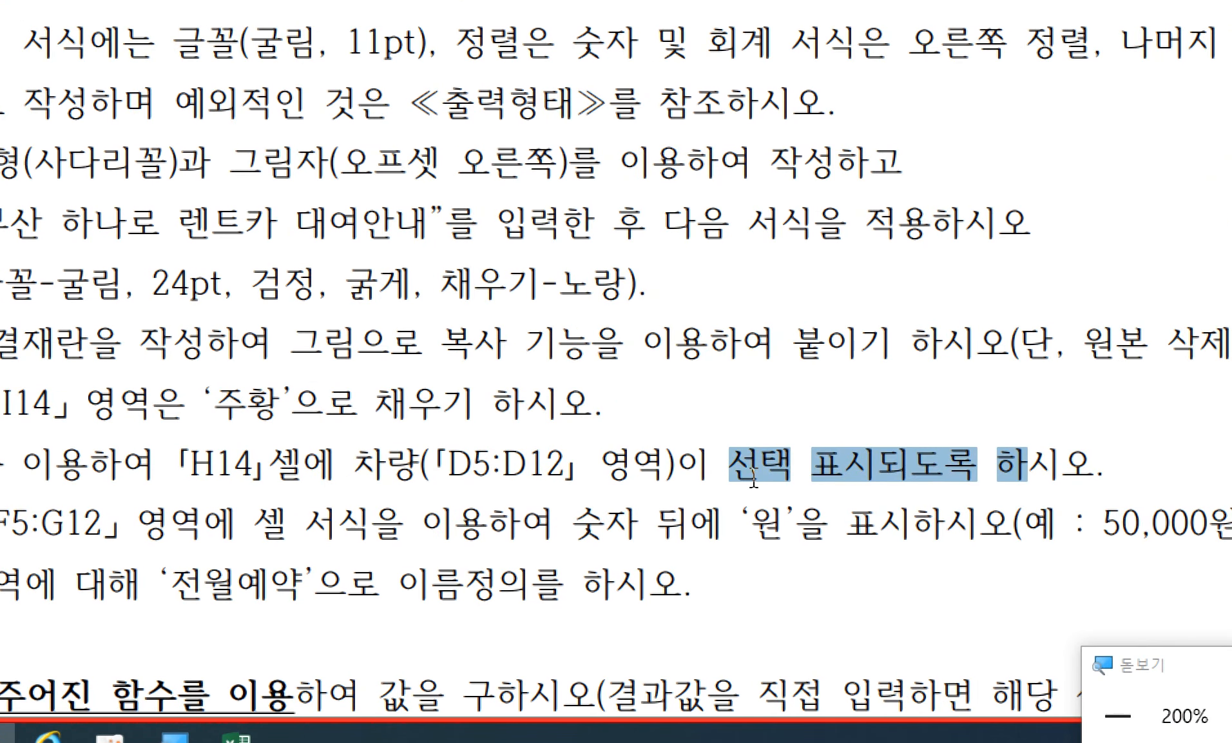
click(755, 478)
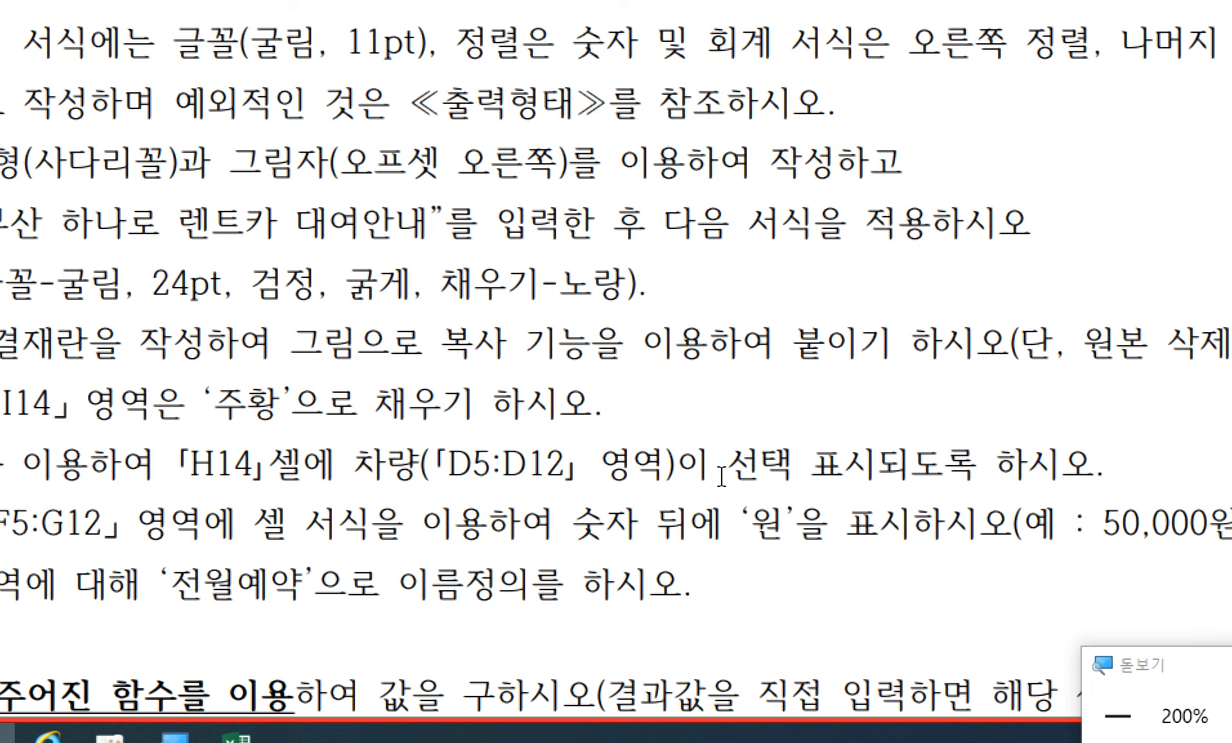
click(237, 736)
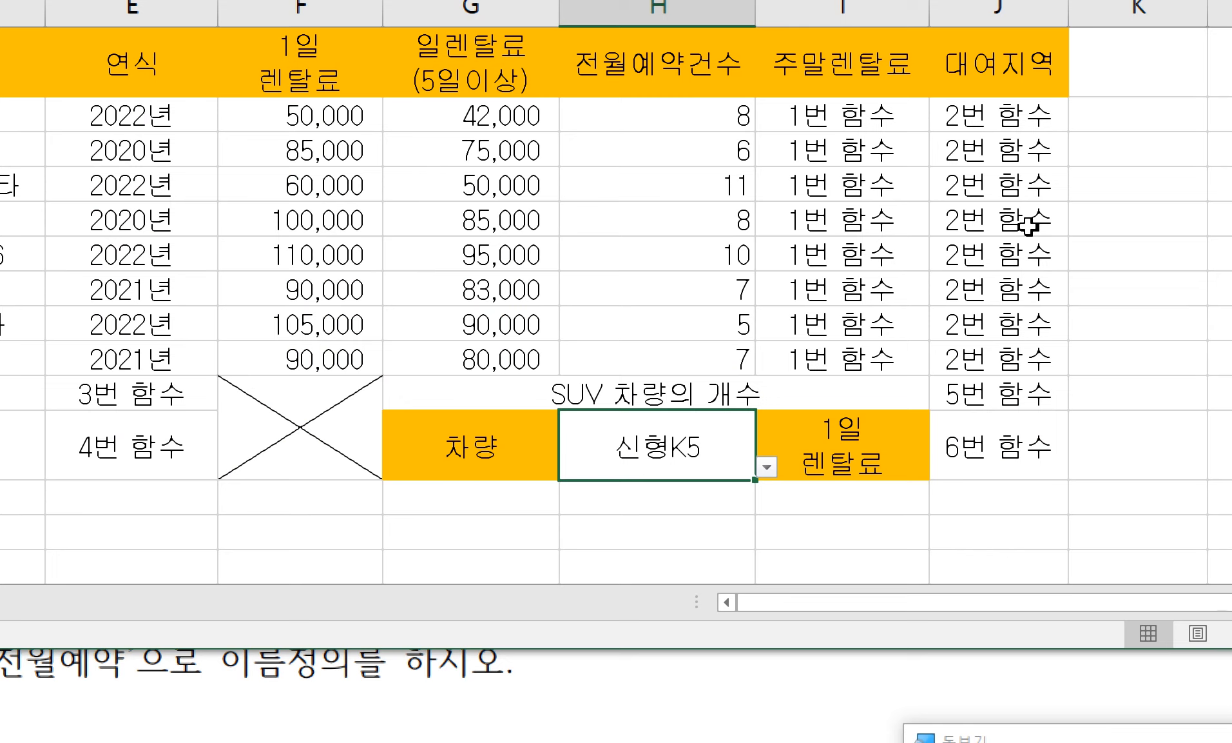
- Test H14's validation rule with the entry 1111 and cancel that entry
text(1111)
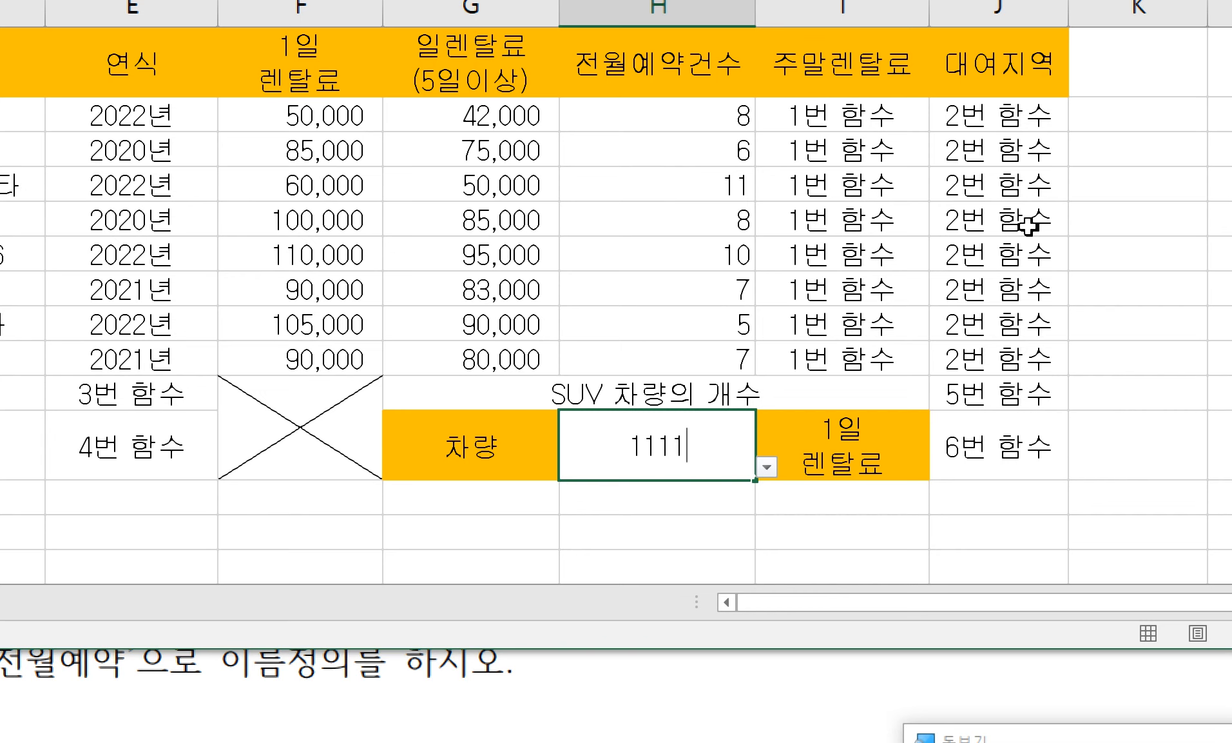
key(Return)
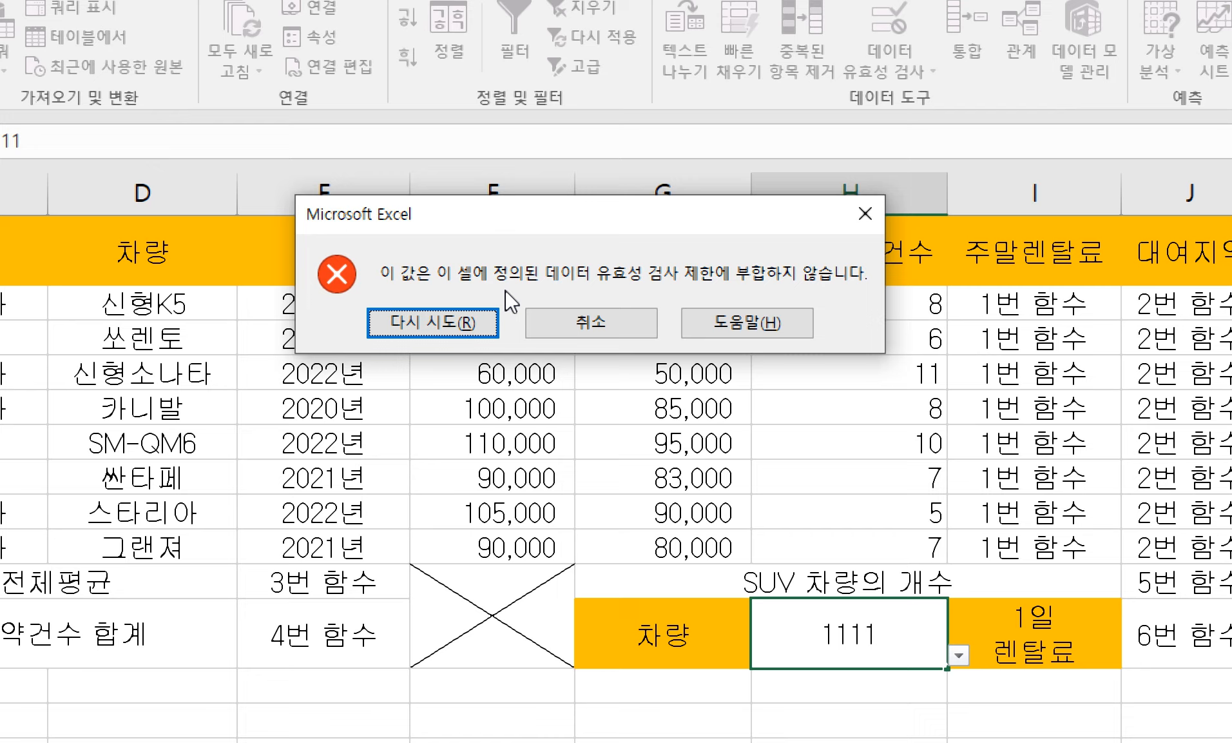
click(560, 317)
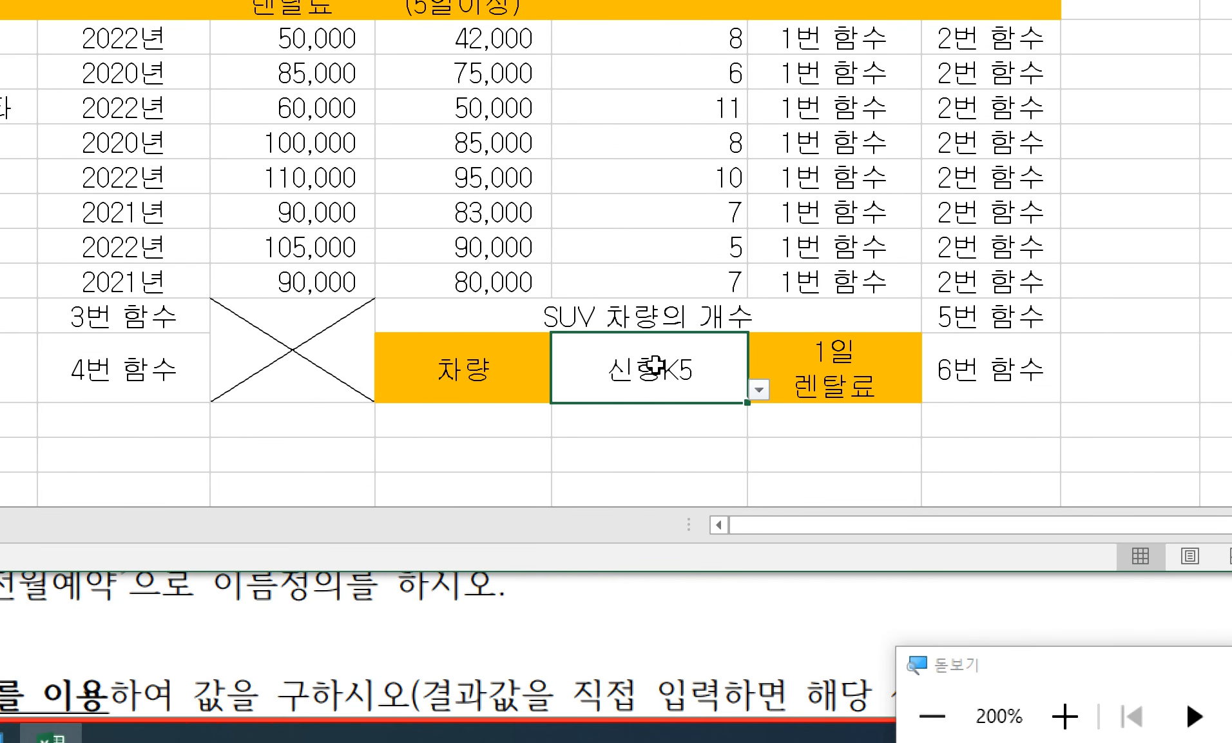
- Read the cell format (셀 서식) instruction for range F5:G12 in the exam PDF and return to Excel
click(538, 593)
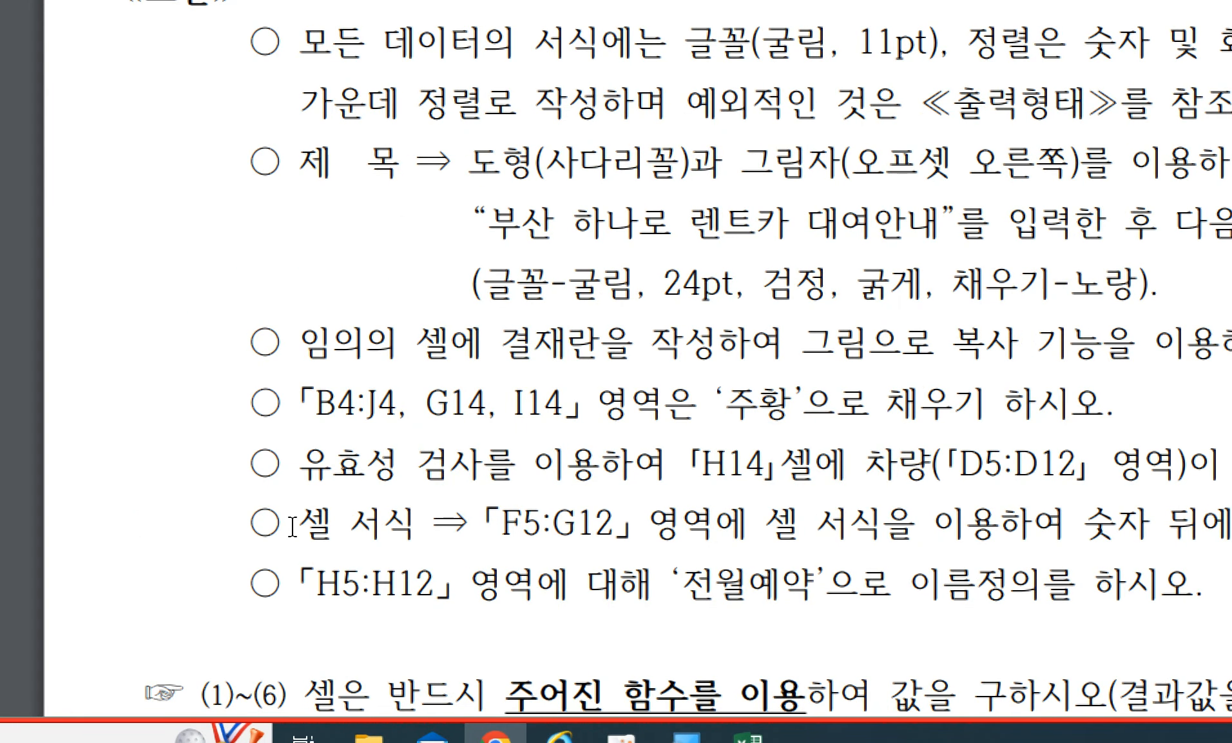
drag(268, 526, 457, 523)
click(457, 523)
double_click(319, 525)
drag(319, 525, 454, 523)
click(455, 524)
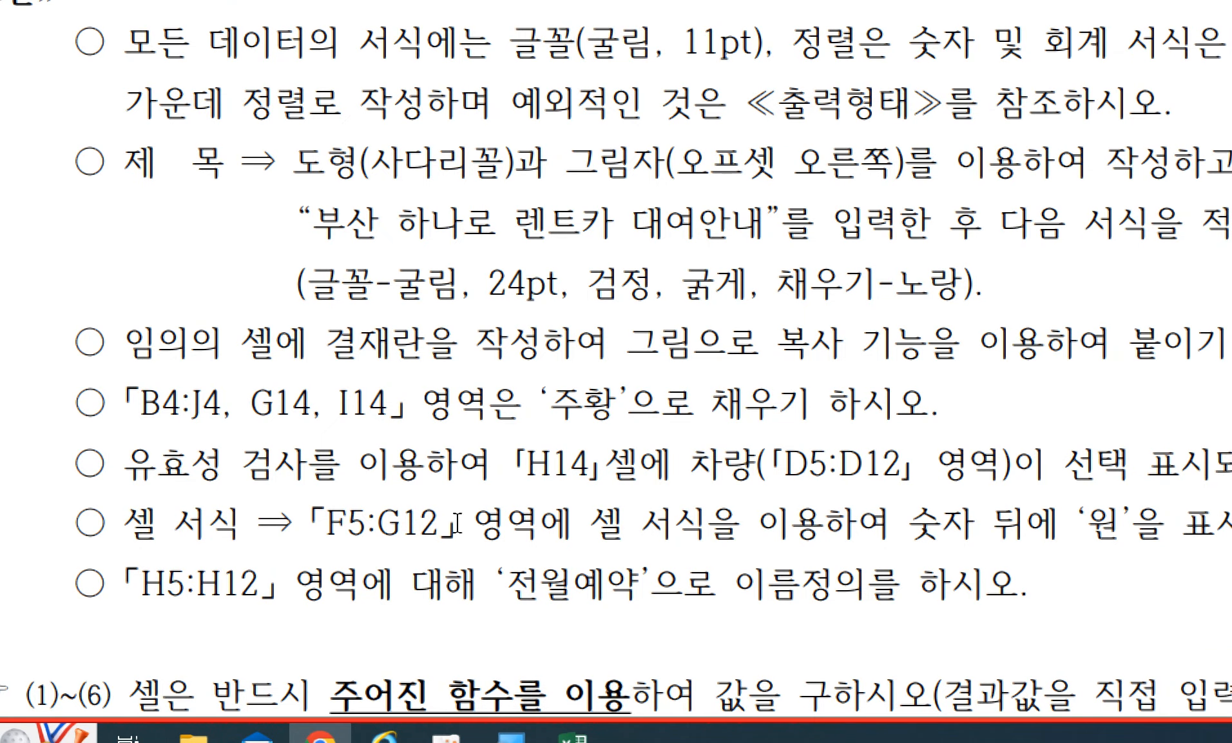
drag(313, 525, 460, 523)
click(485, 523)
click(573, 734)
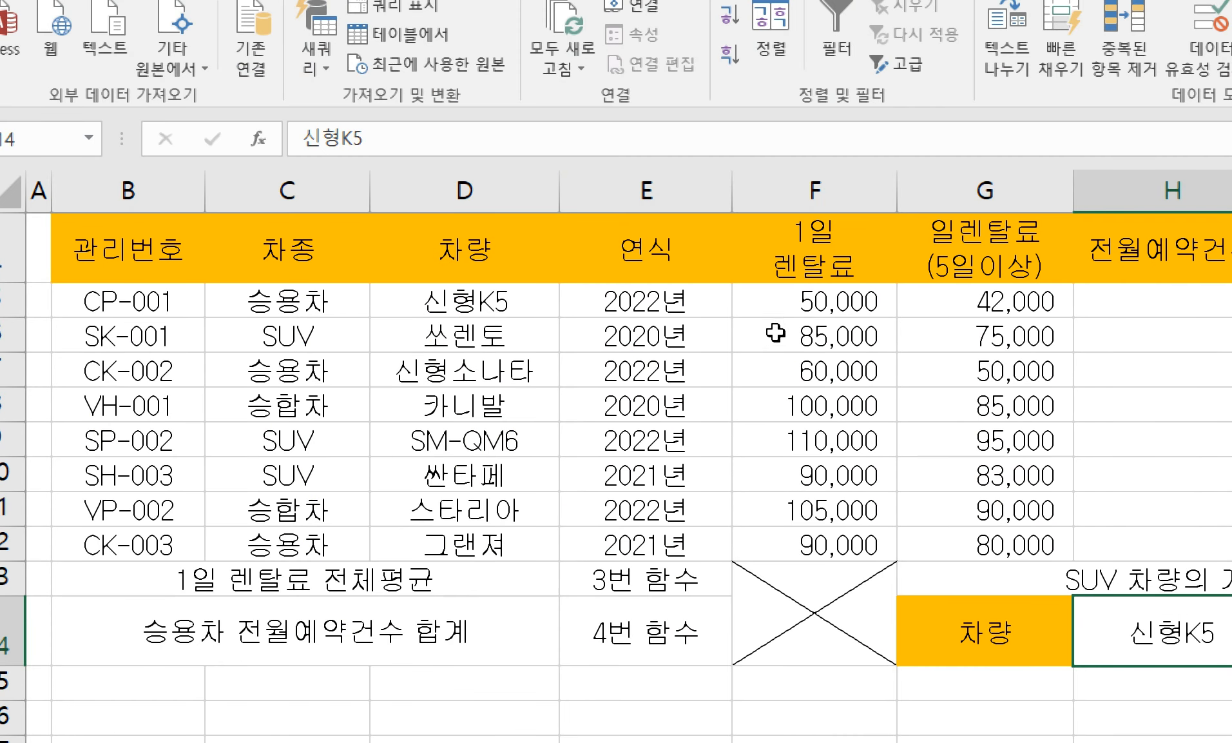
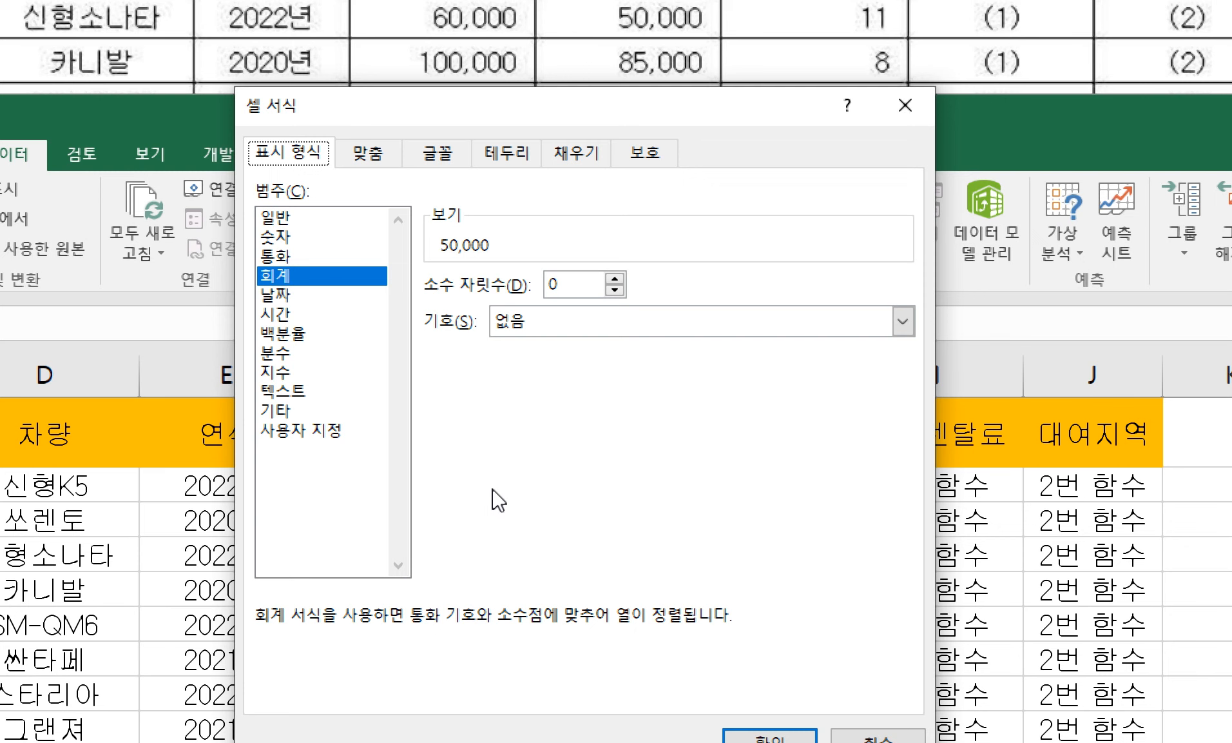
- Base the format of F5:G12 on the number category and trim its custom format code to #,##0
click(313, 239)
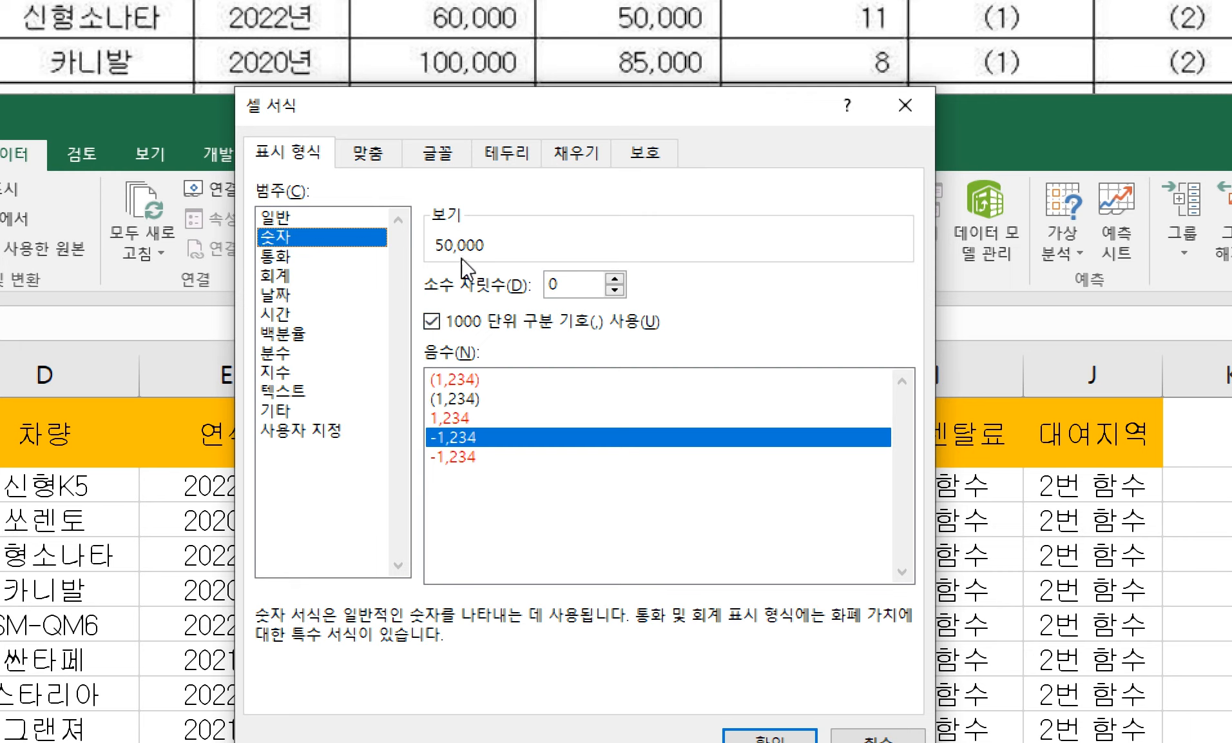
click(300, 430)
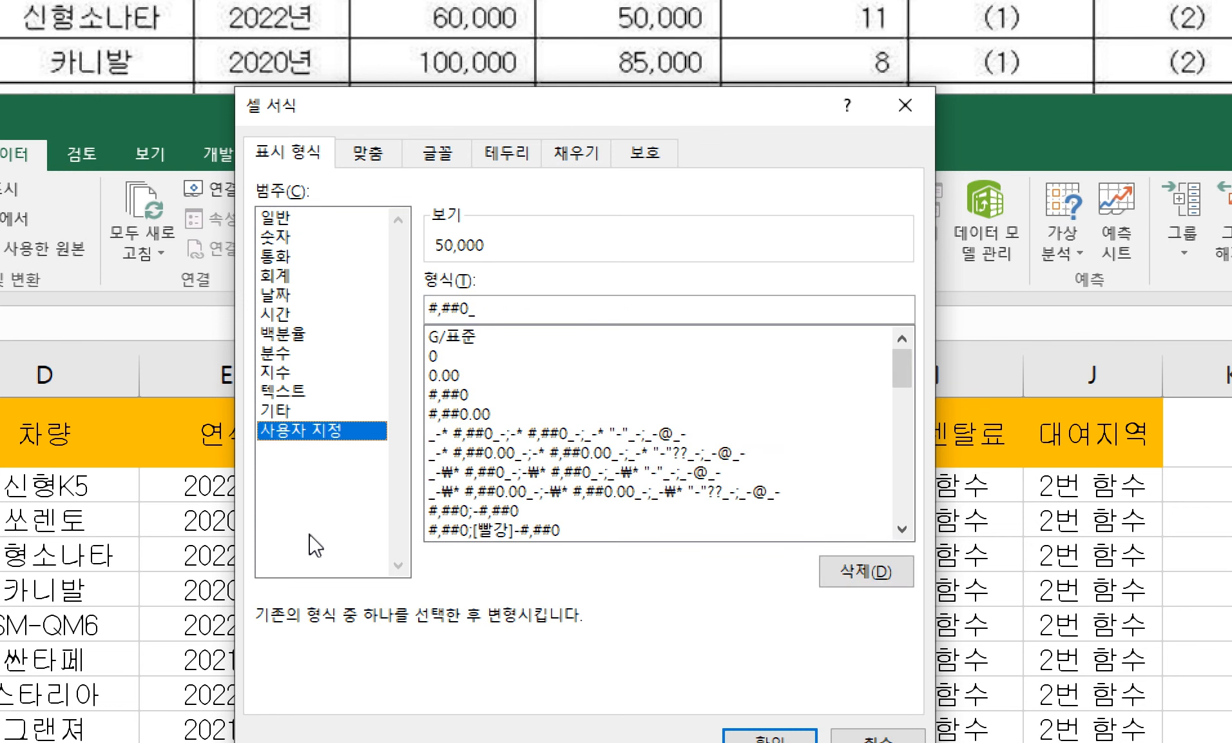
click(502, 311)
key(BackSpace)
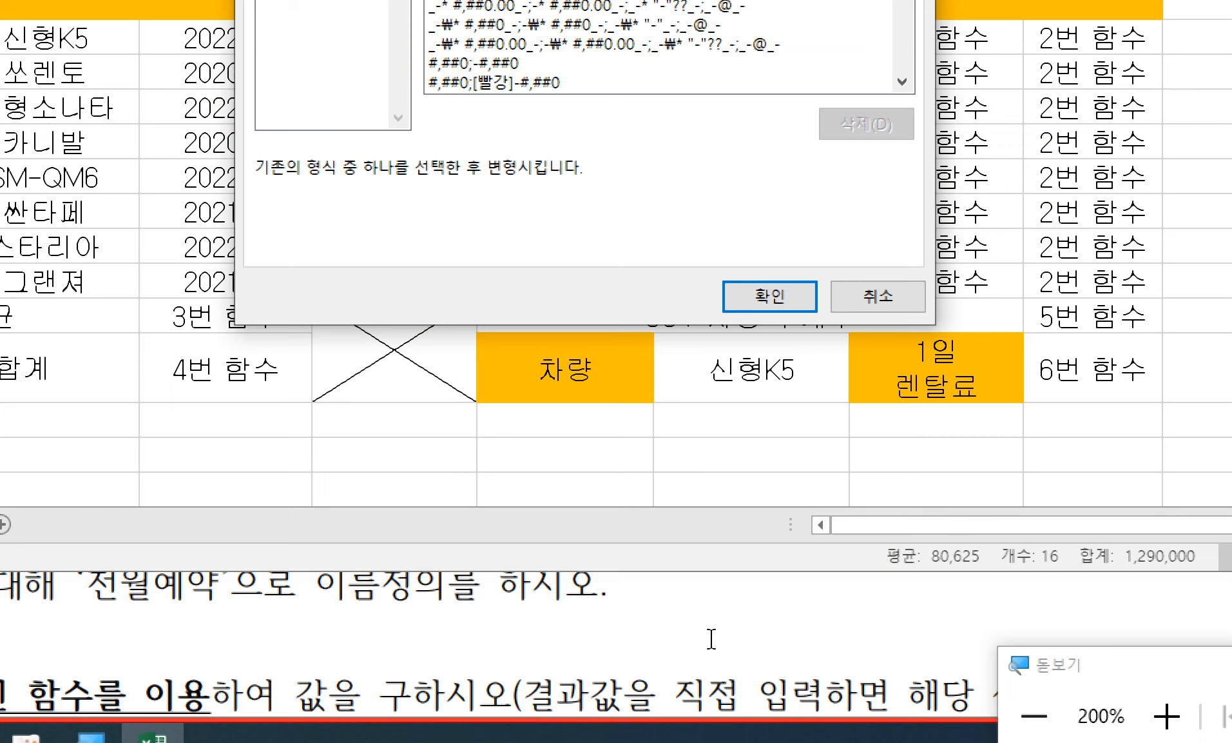
- Recheck the exam PDF's F5:G12 instruction, then extend the custom format code to #,##0"원"
click(649, 632)
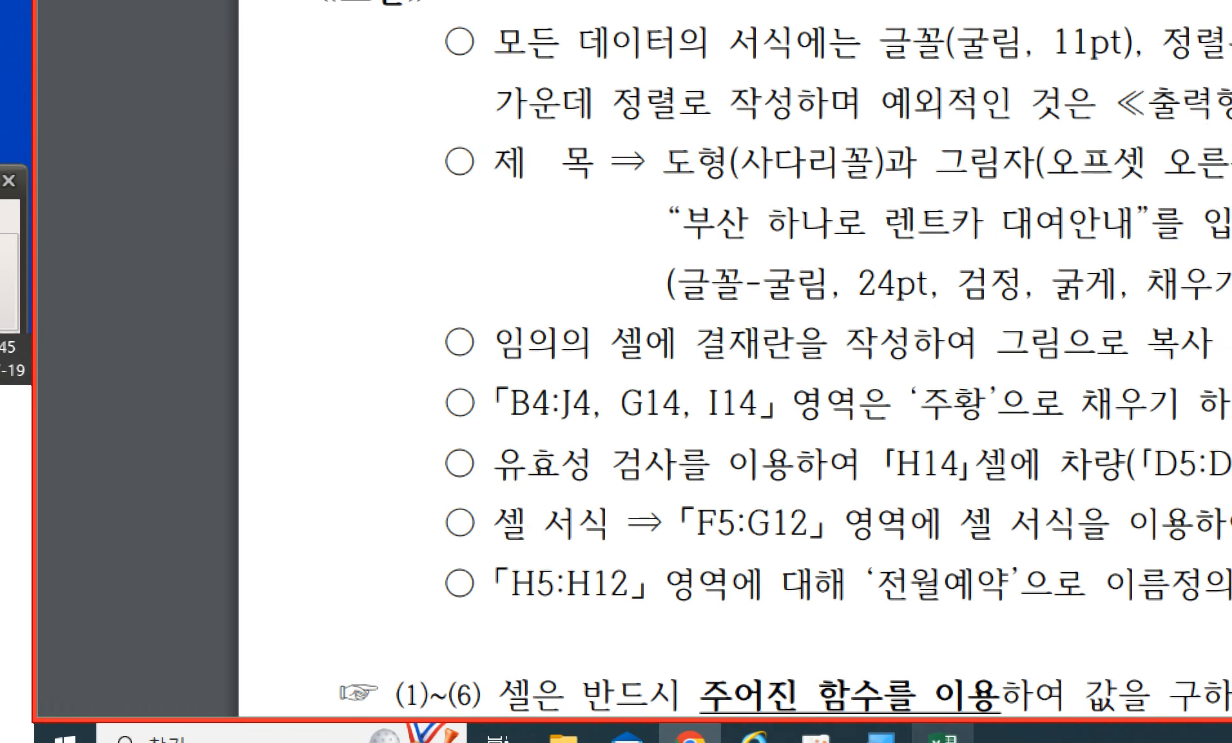
click(944, 736)
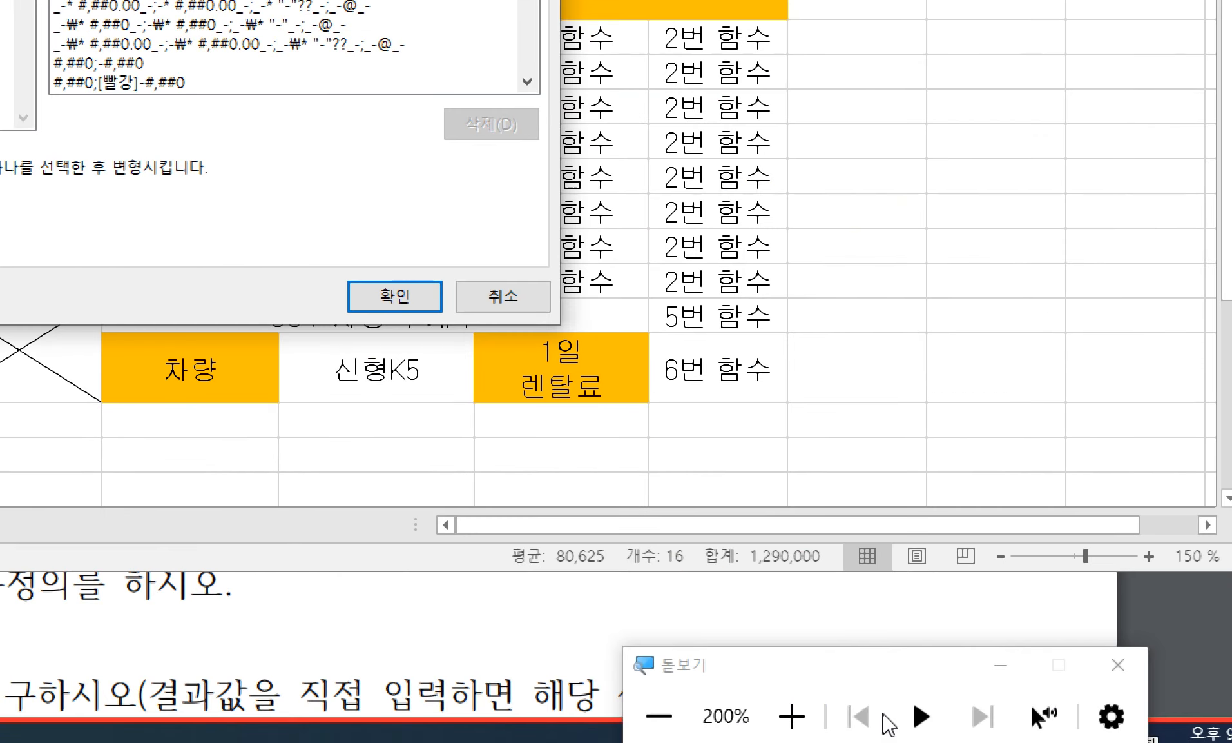
click(793, 712)
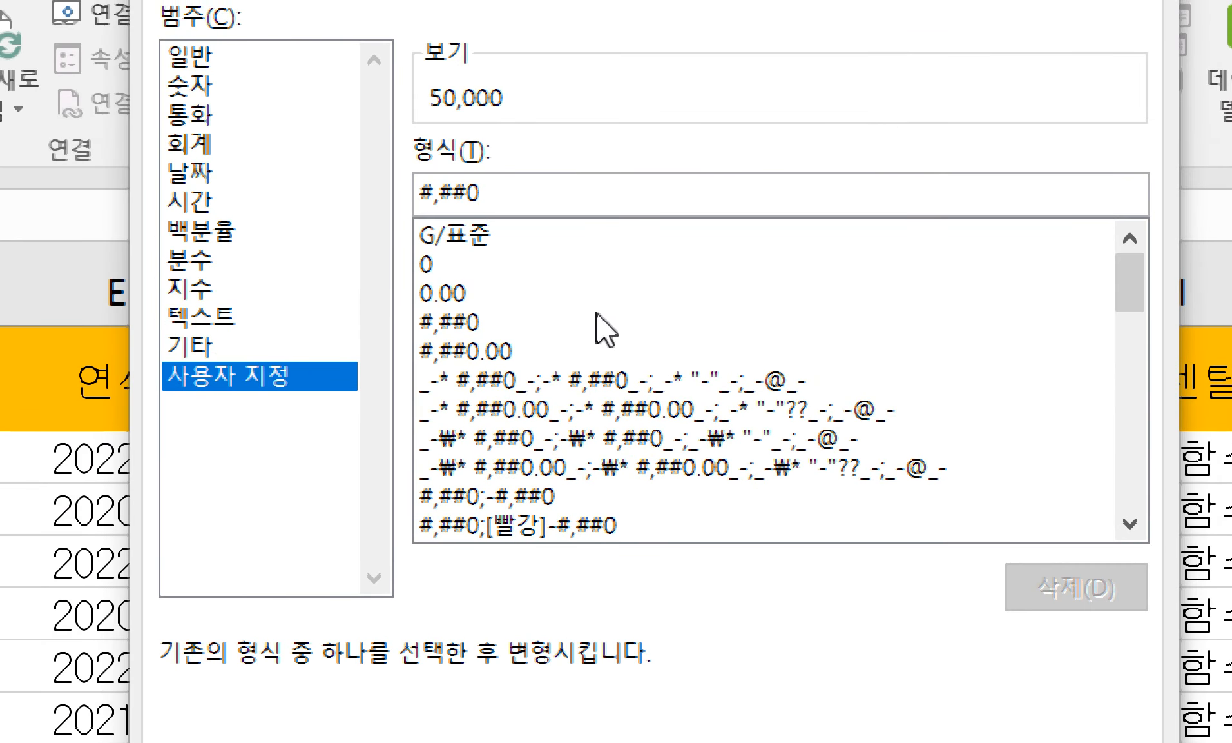
click(577, 183)
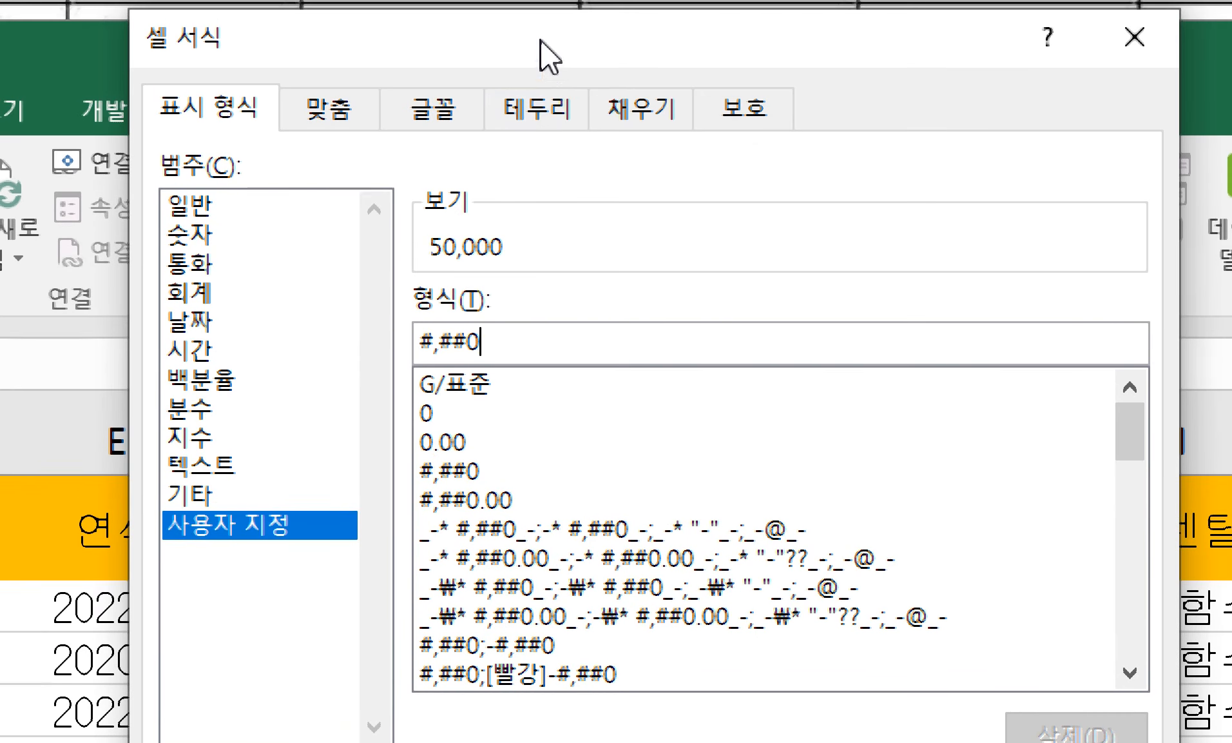
text(")
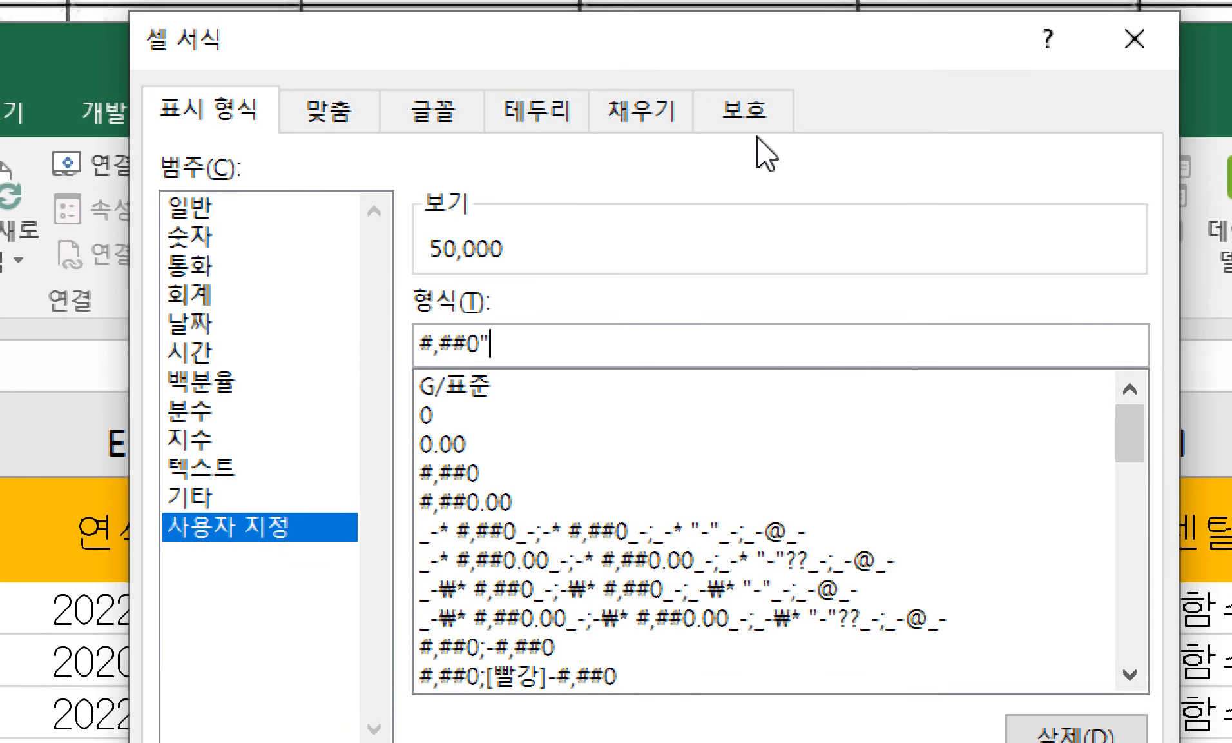
text(ㅇ)
text(")
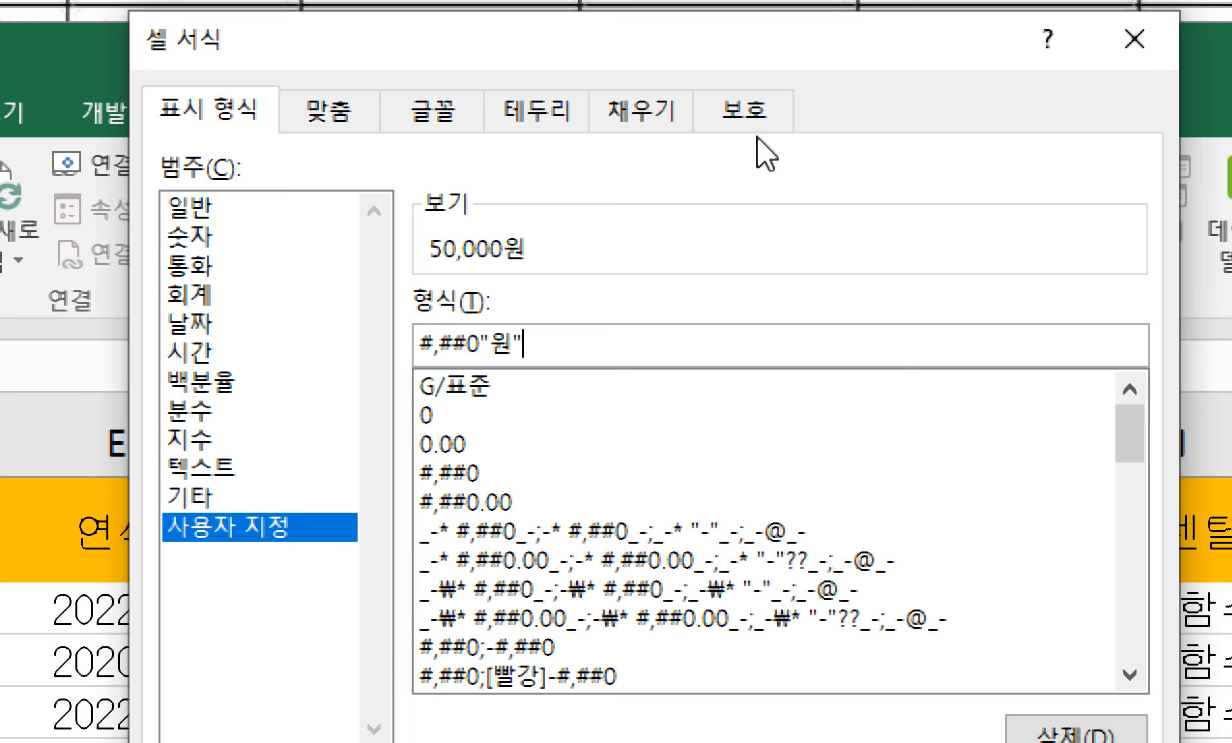
- Add the note 문자데이터인식하려면 더블프라임=쌍따옴표 입힌다 after the custom format code
text(문자데이)
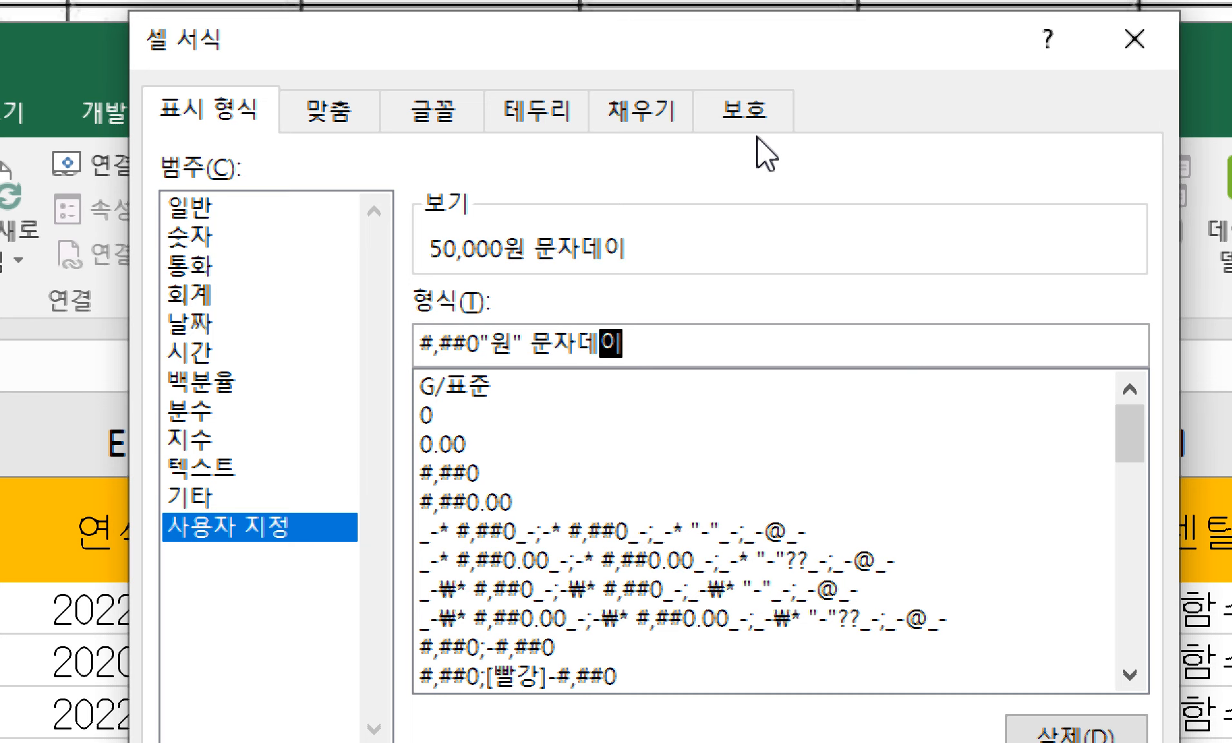
text(터)
key(BackSpace)
key(BackSpace)
text(이터인식)
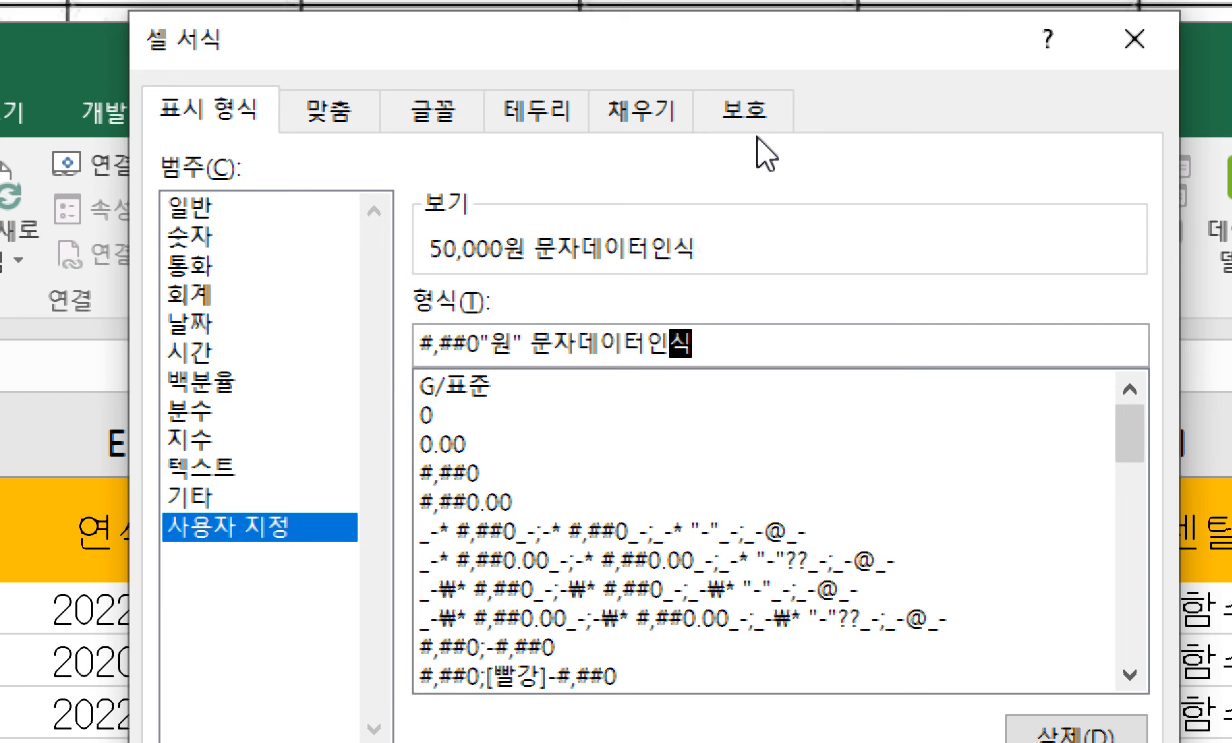
text(하려면 더블)
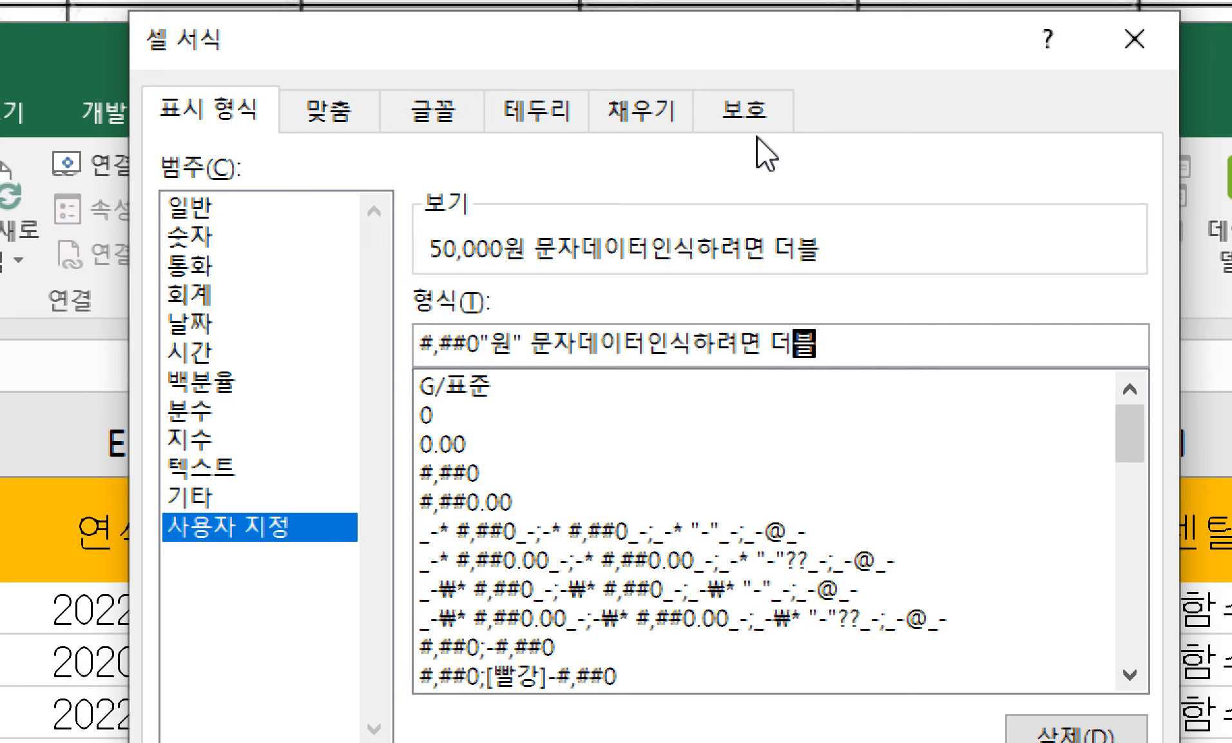
text(프라임)
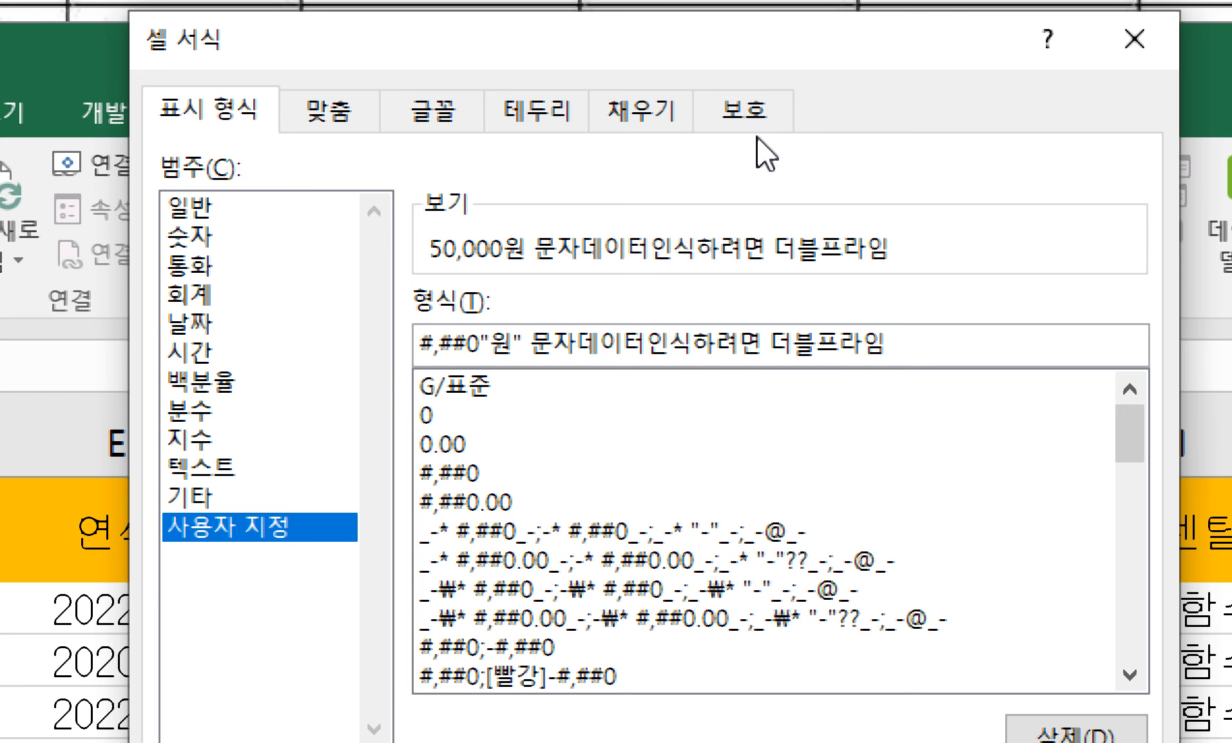
text(=쌍따옴표)
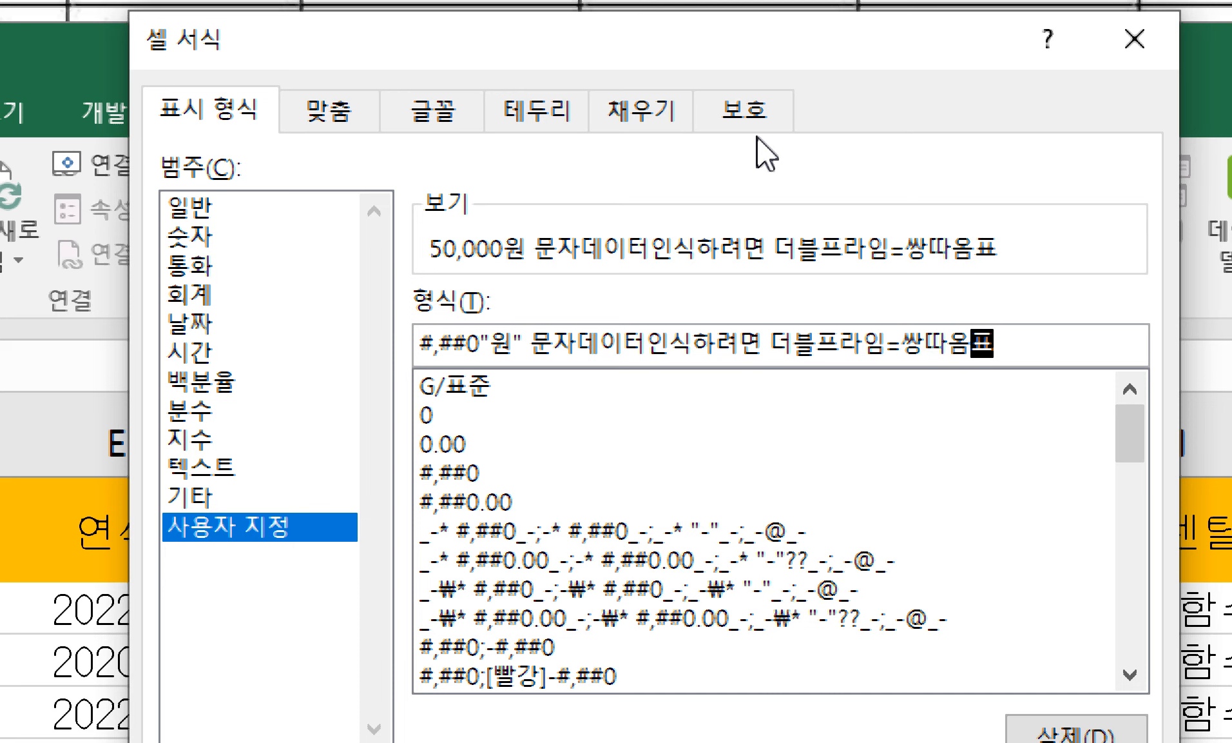
text( 입ㅎ)
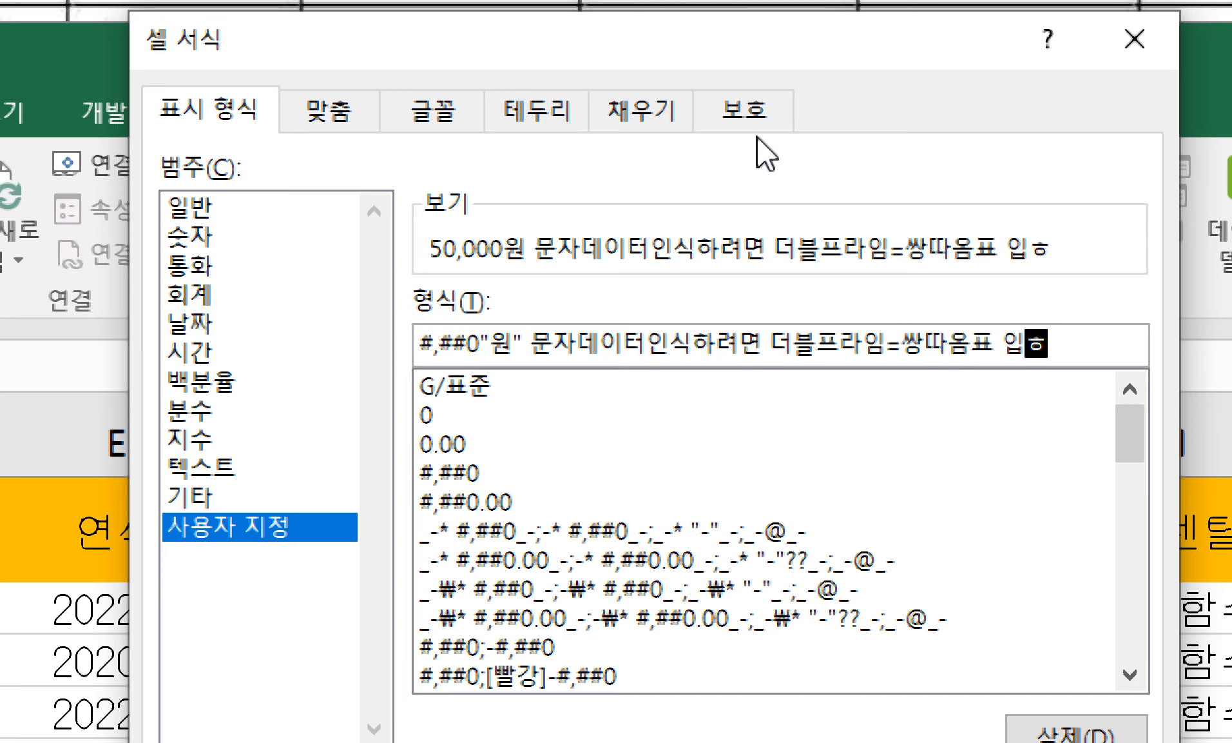
text(힌다)
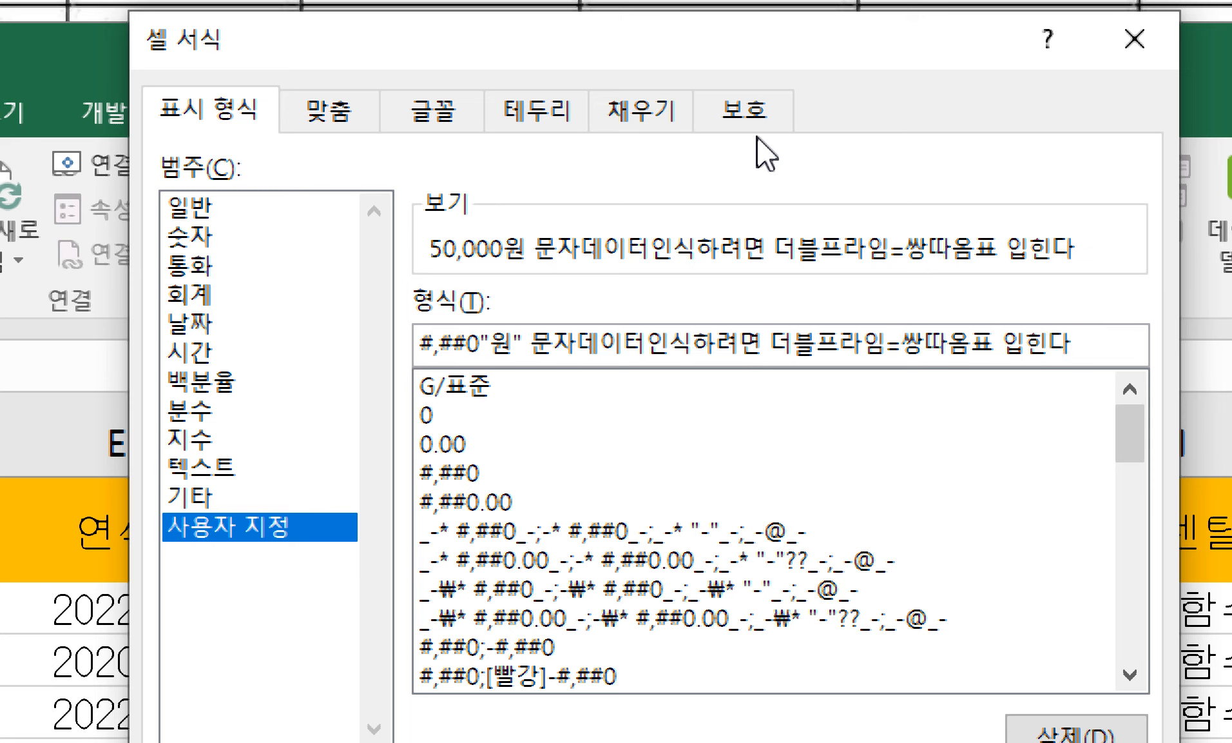
- Erase the explanatory note behind the format code, keeping only #,##0"원"
key(BackSpace)
key(BackSpace)
key(BackSpace)
key(BackSpace)
key(BackSpace)
key(BackSpace)
key(BackSpace)
key(BackSpace)
key(BackSpace)
key(BackSpace)
key(BackSpace)
key(BackSpace)
key(BackSpace)
key(BackSpace)
key(BackSpace)
key(BackSpace)
key(BackSpace)
key(BackSpace)
key(BackSpace)
key(BackSpace)
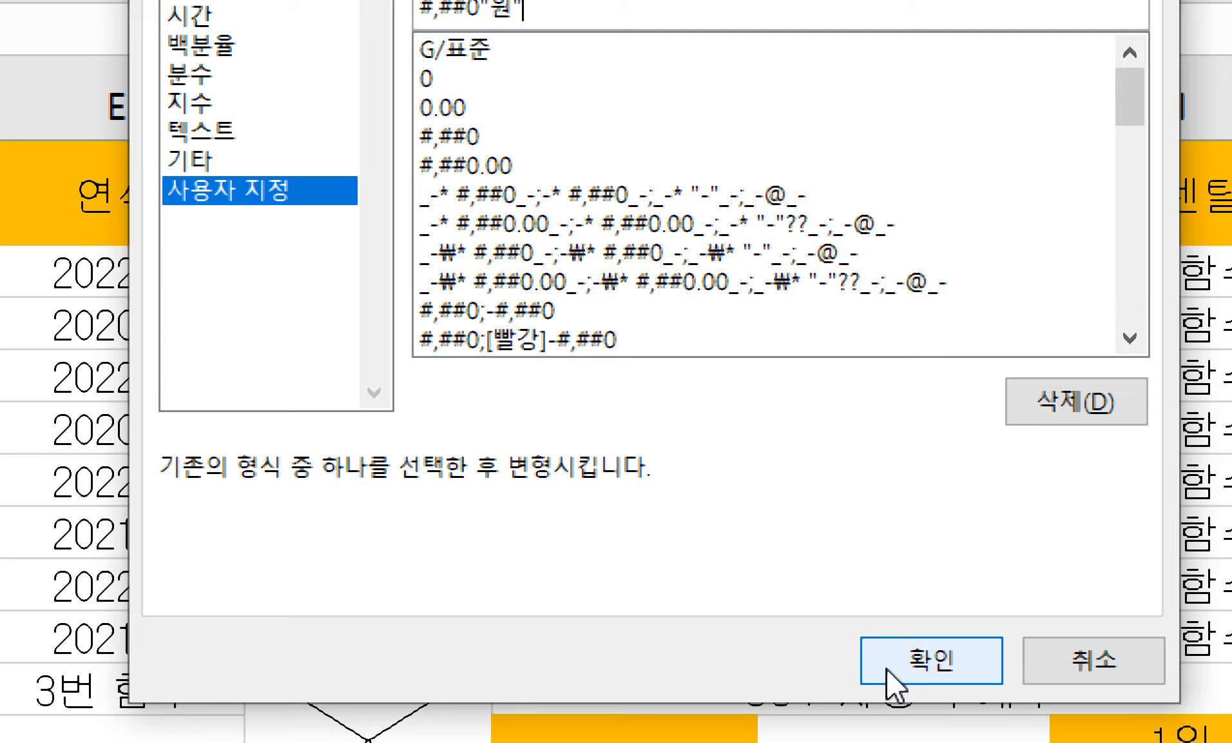
- Apply the custom format #,##0"원" to F5:G12 and look over the formatted range
click(886, 669)
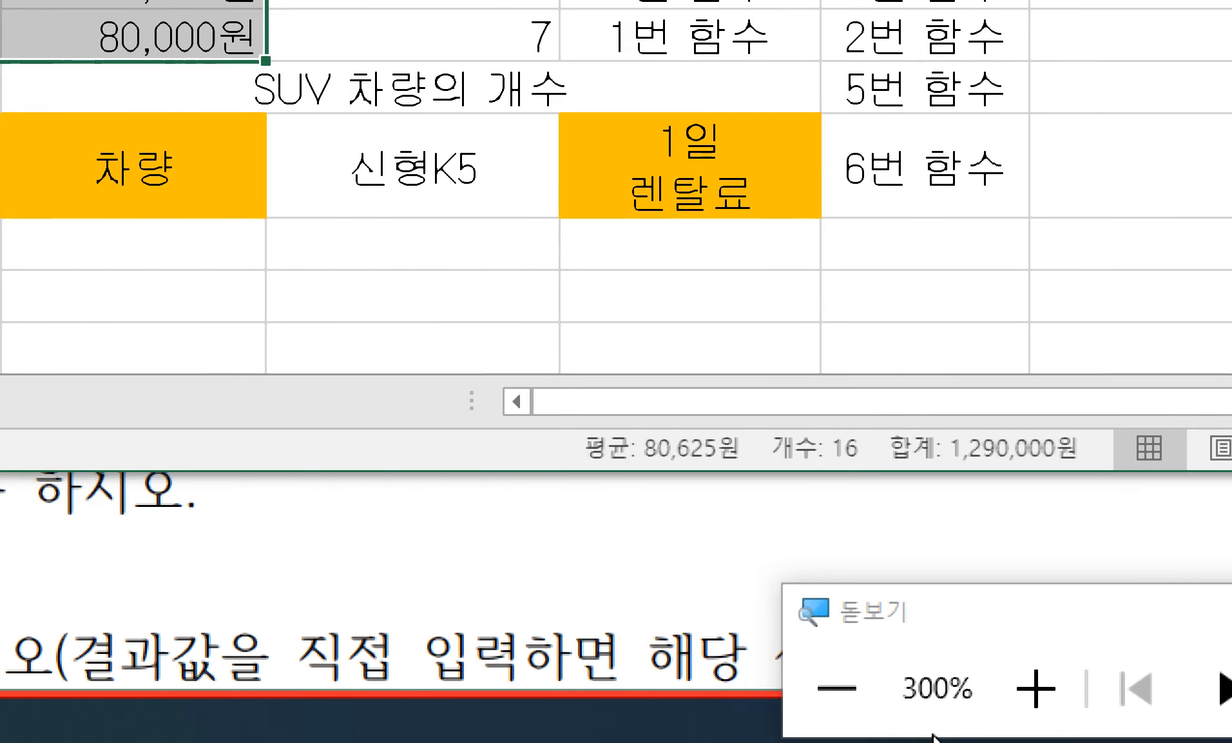
click(850, 696)
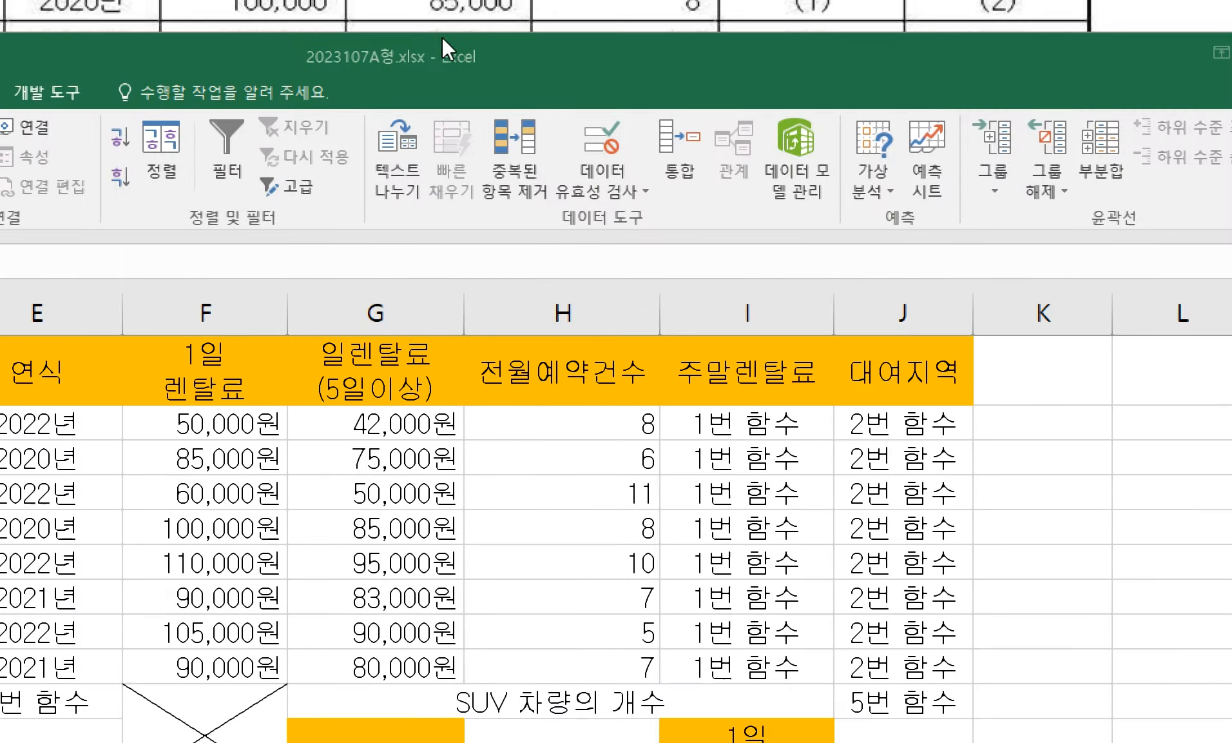
click(436, 464)
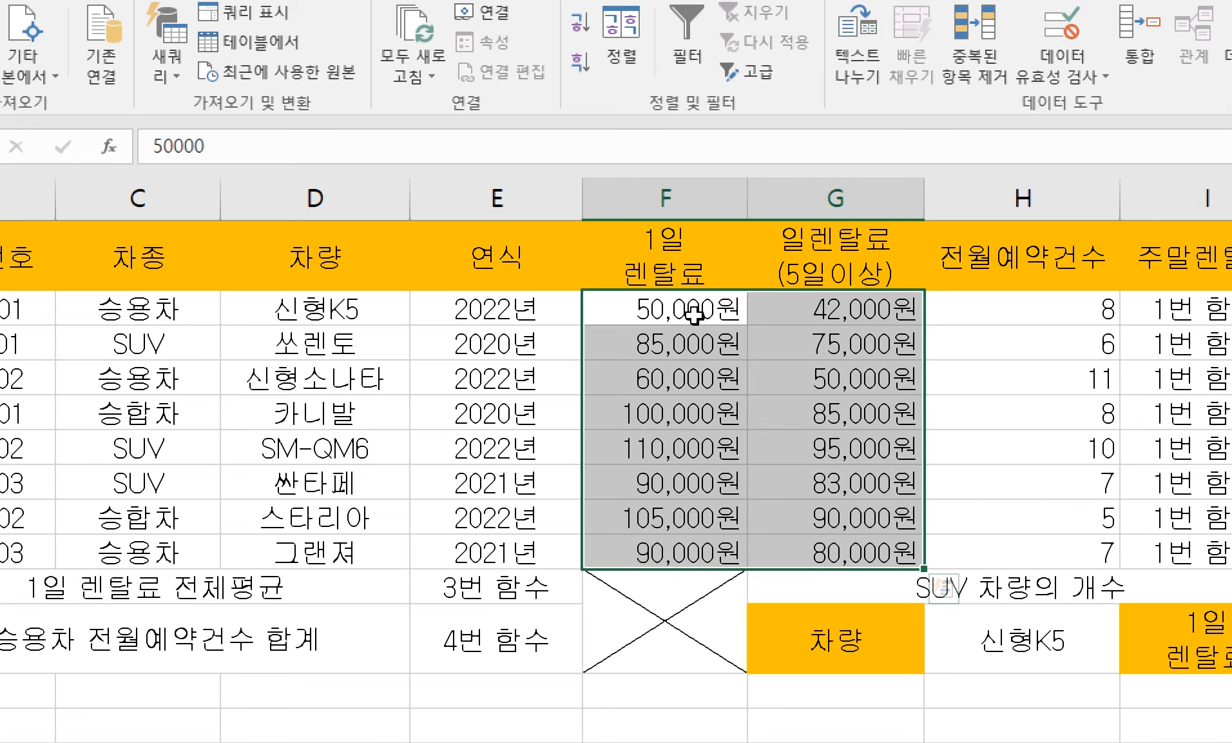
drag(710, 308, 832, 543)
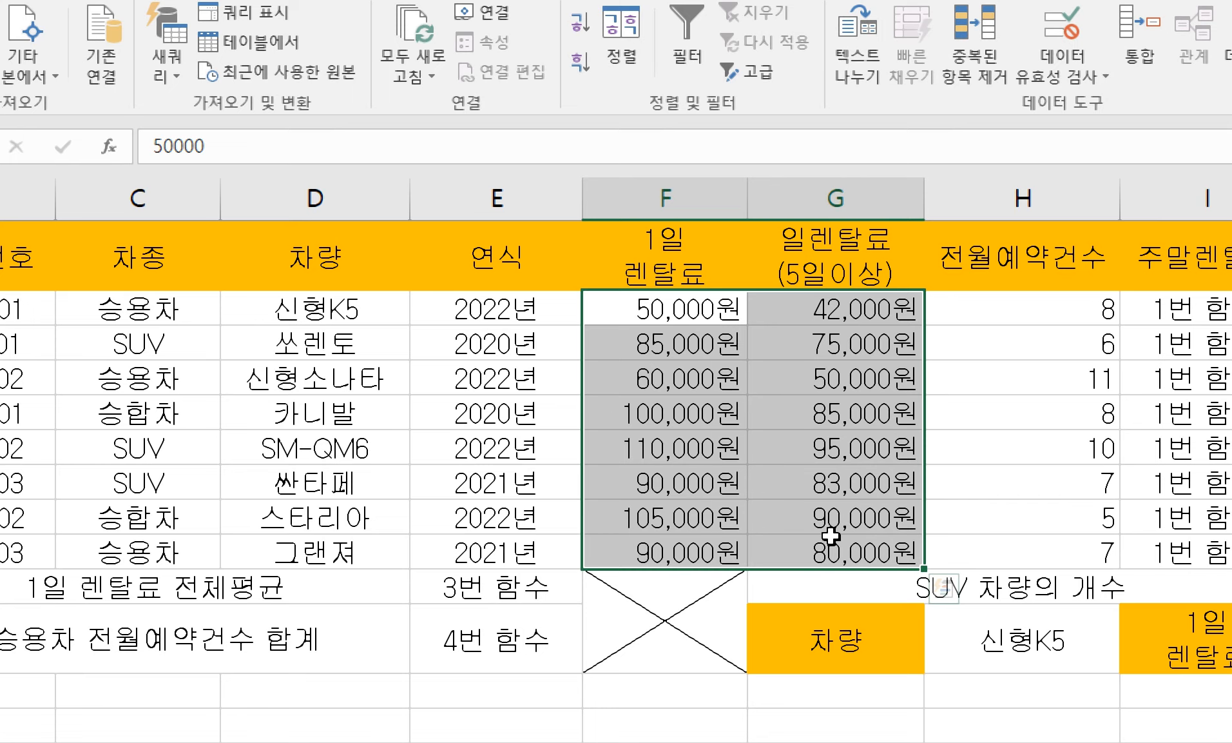
click(730, 553)
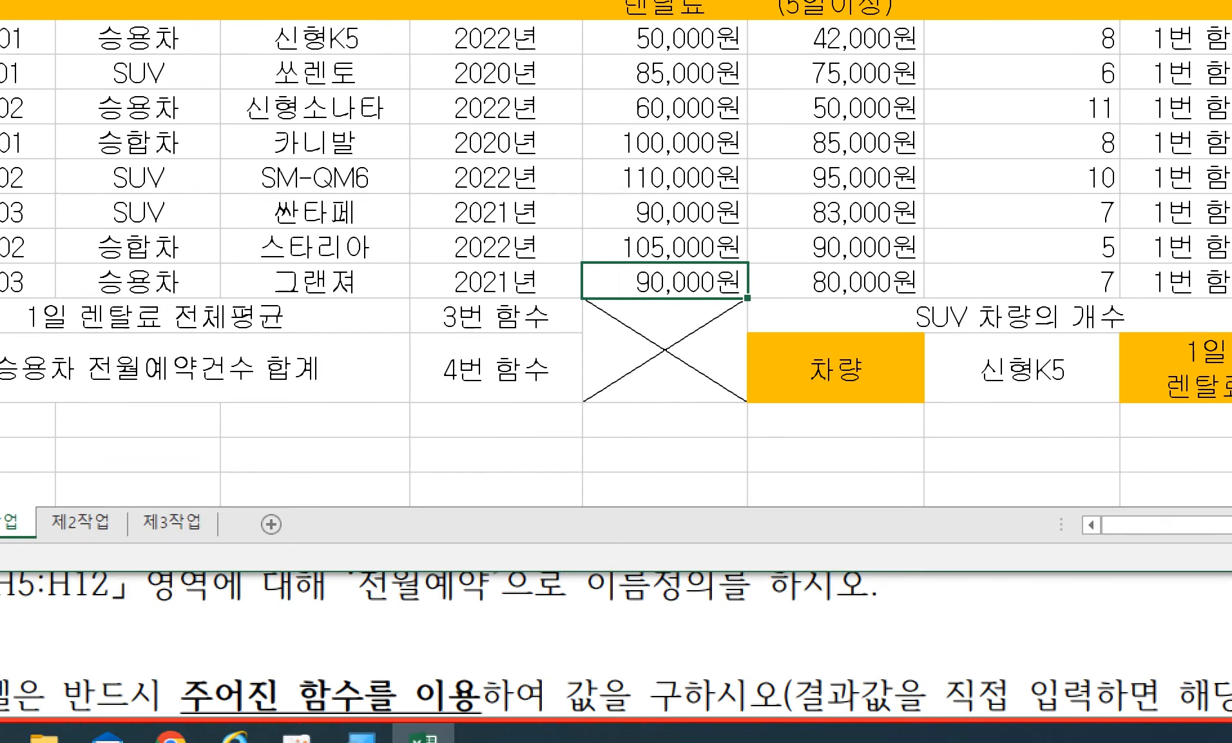
- Compare the 원 number format with the F5:G12 cell format (셀 서식) instruction in the exam PDF
drag(677, 697, 666, 660)
click(731, 559)
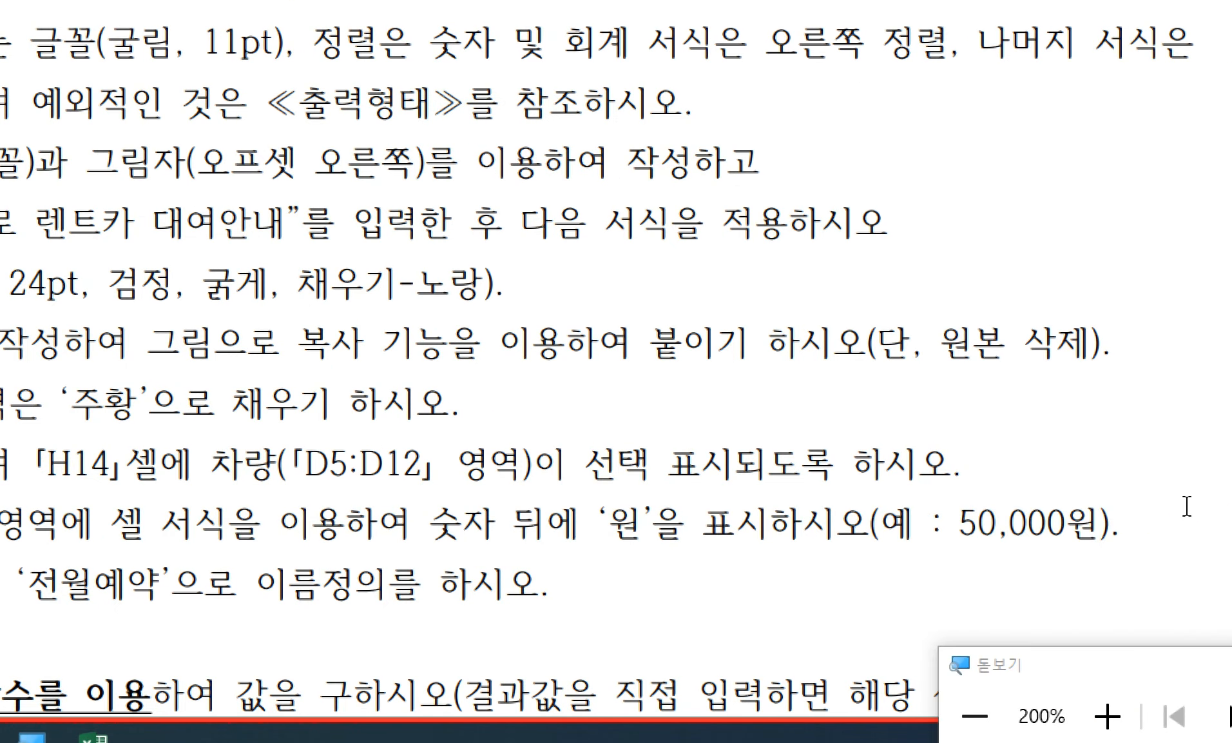
drag(1101, 514, 516, 523)
click(845, 526)
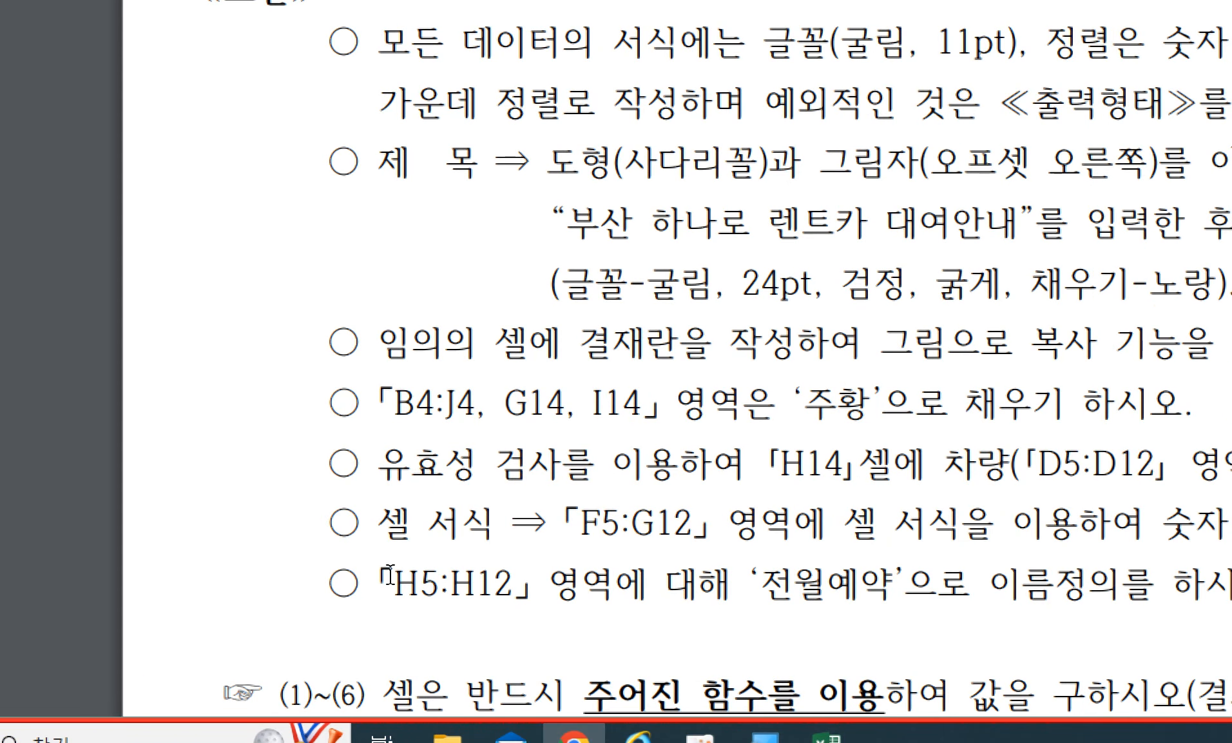
- Read the name definition (이름정의) instruction for range H5:H12 in the exam PDF and return to Excel
drag(389, 571, 729, 583)
click(730, 583)
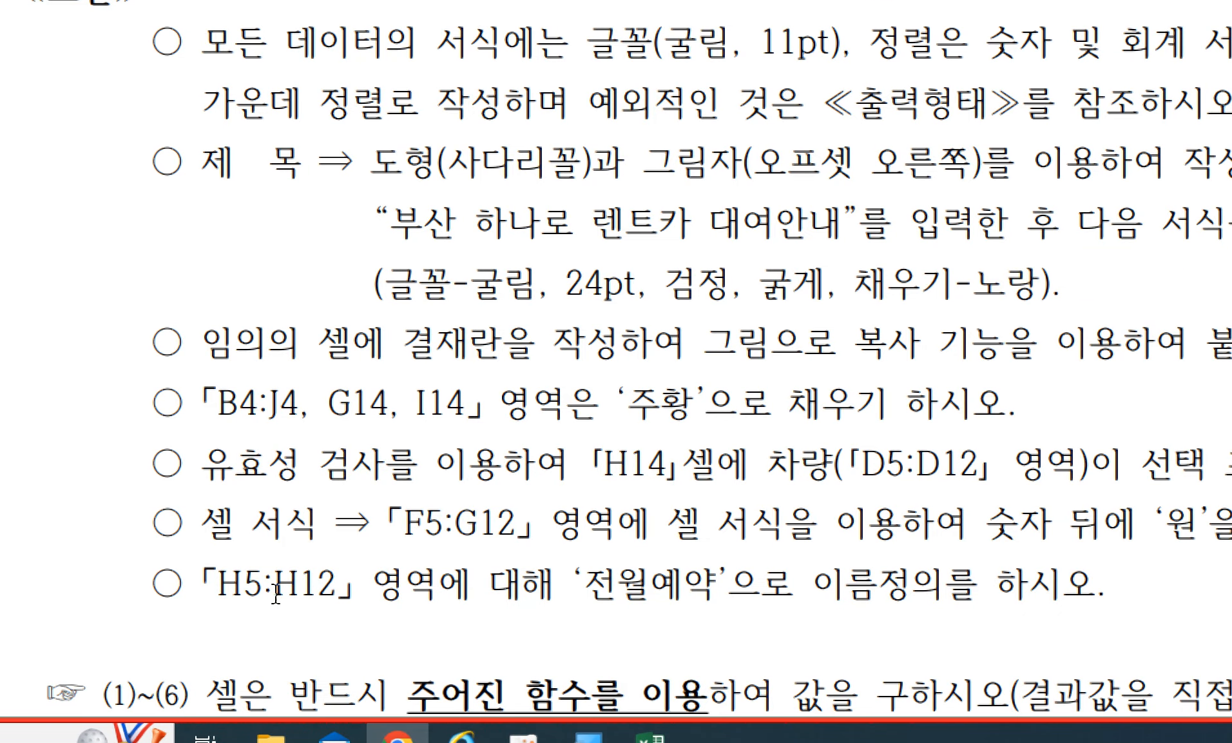
drag(226, 588, 1115, 584)
click(568, 589)
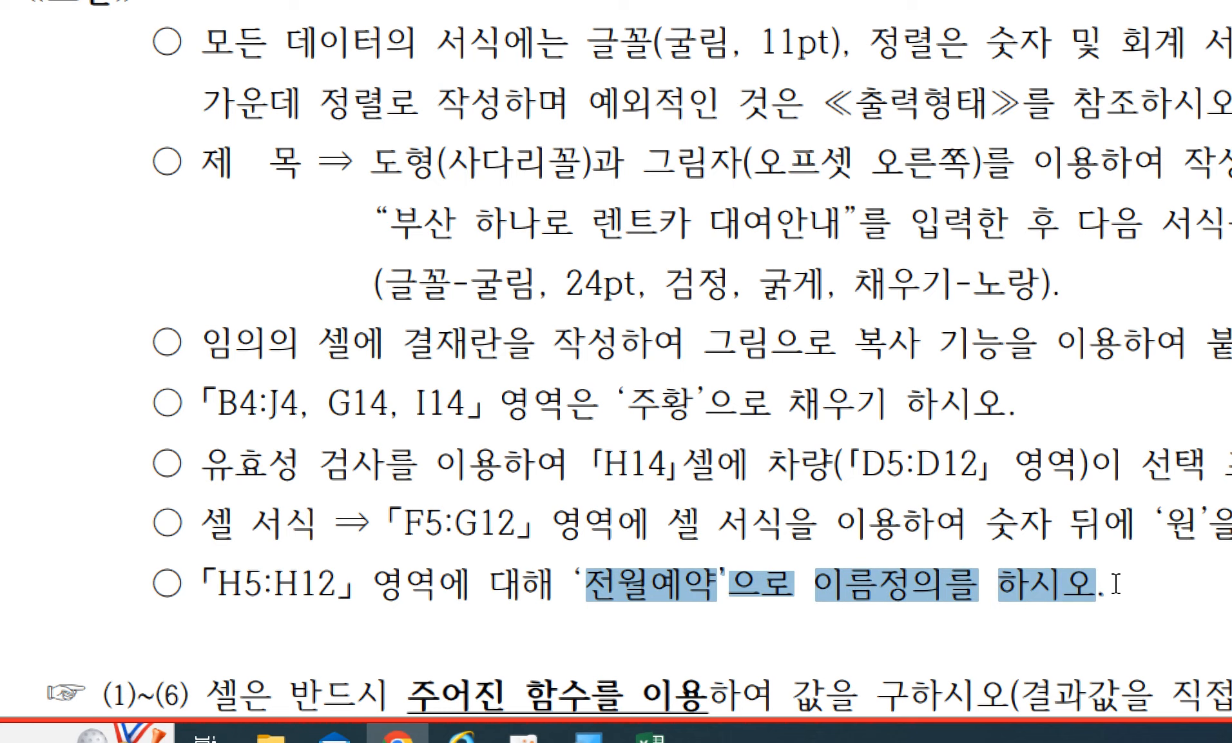
click(1116, 585)
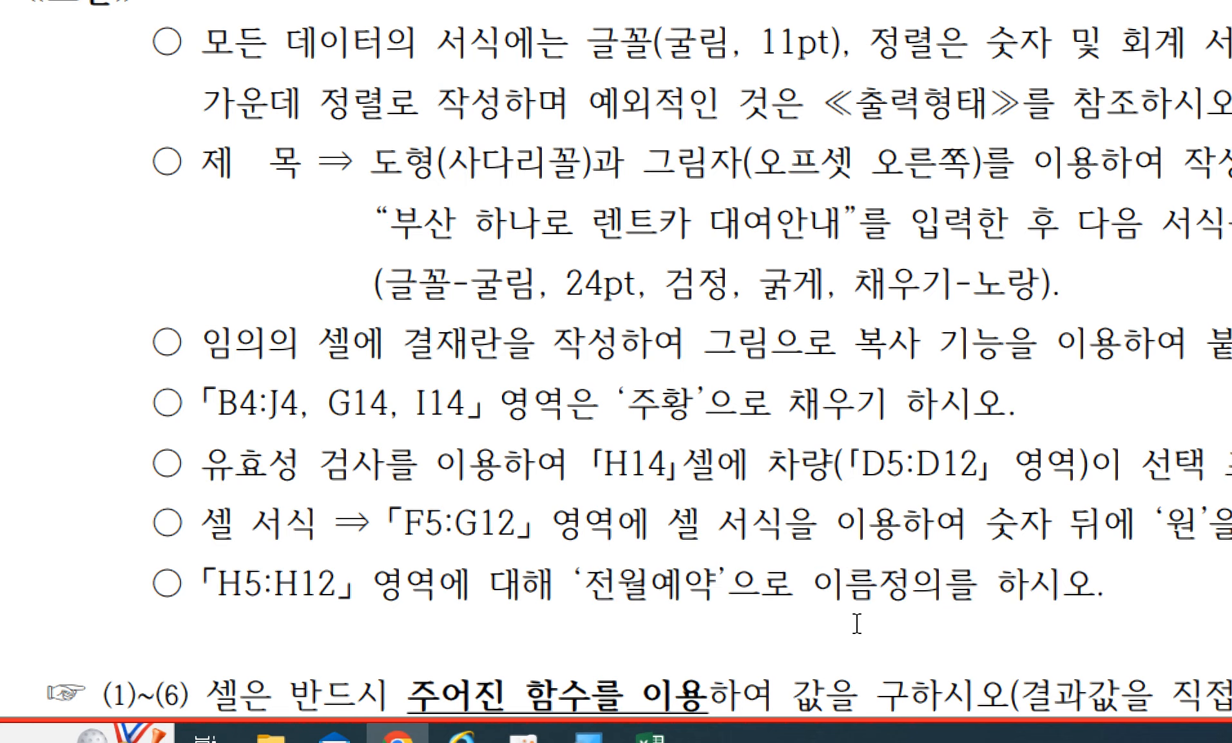
click(651, 733)
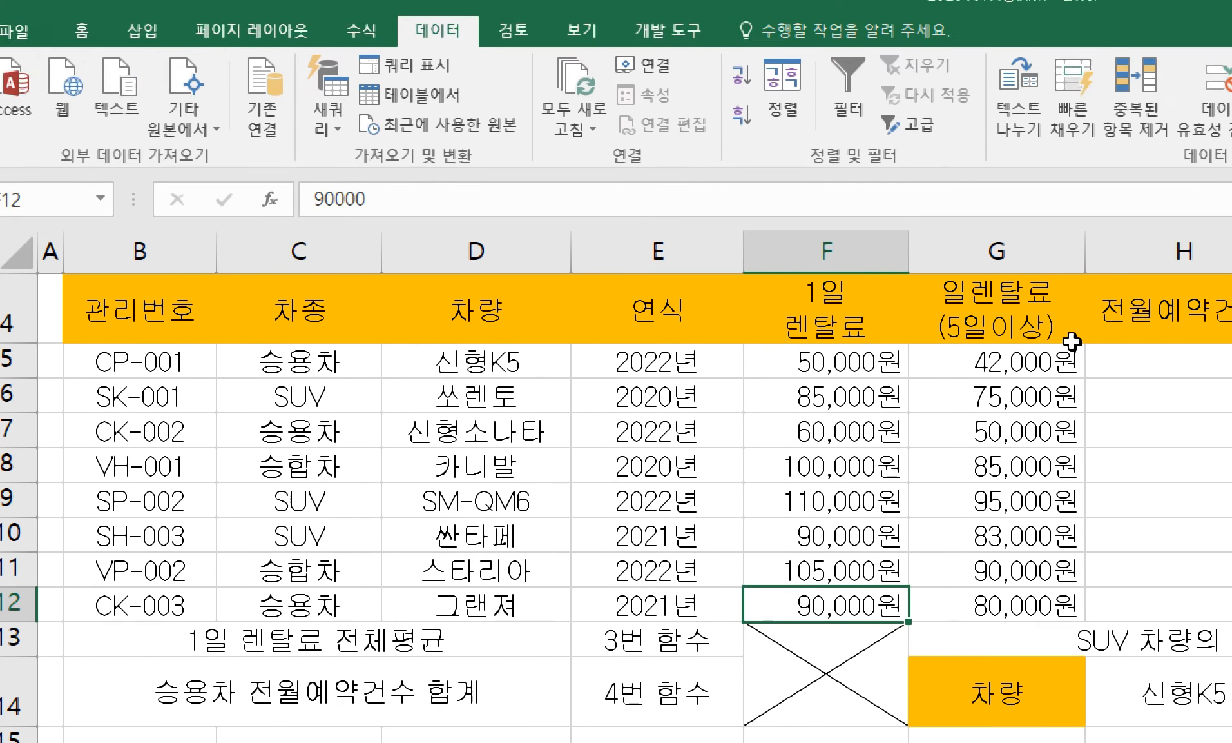
- Define the name 전월예약 for the 전월예약건수 values in H5:H12
click(1202, 366)
scroll(1197, 658, up, 1)
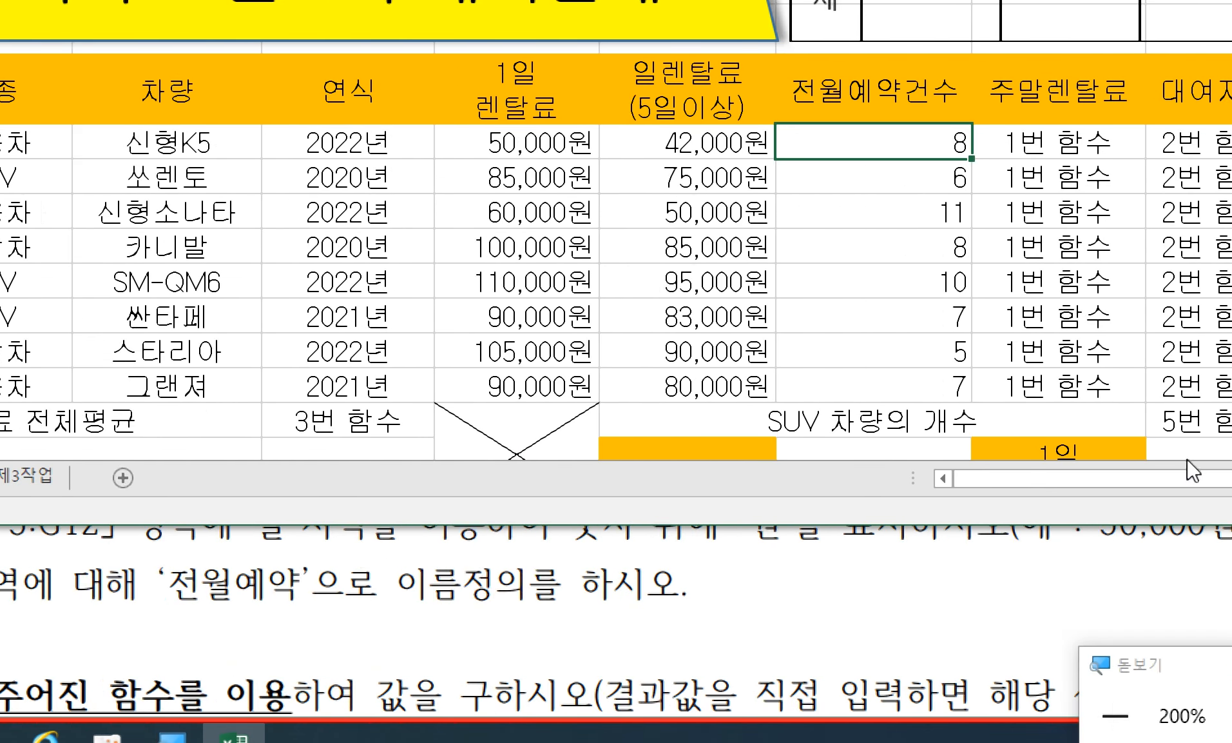
drag(798, 136, 791, 380)
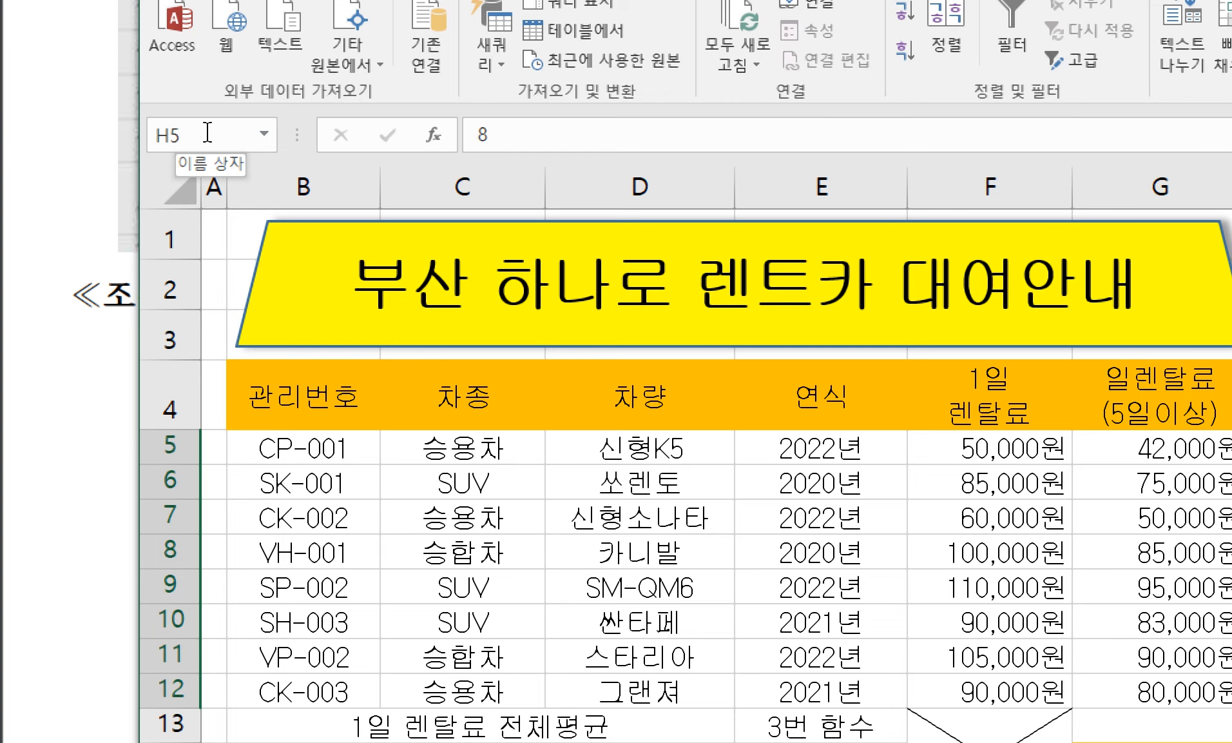
click(207, 133)
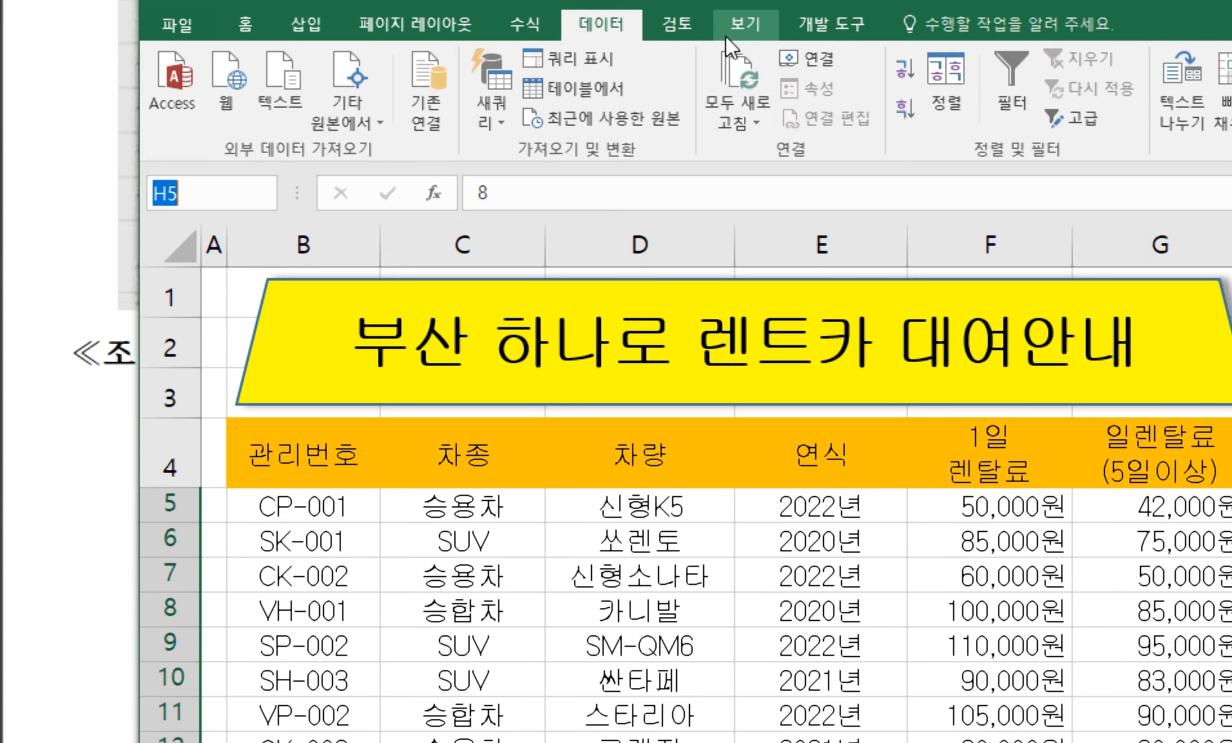
text(전ㅇ)
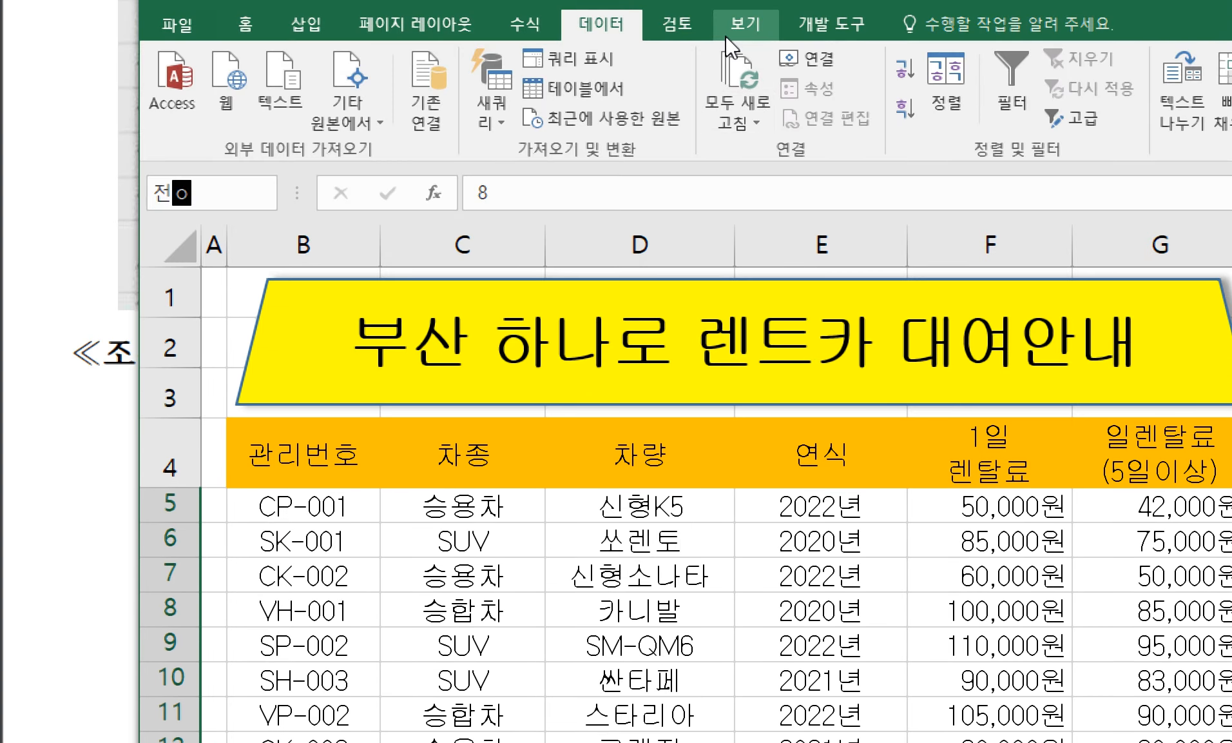
text(월ㅇ)
text(약)
key(Return)
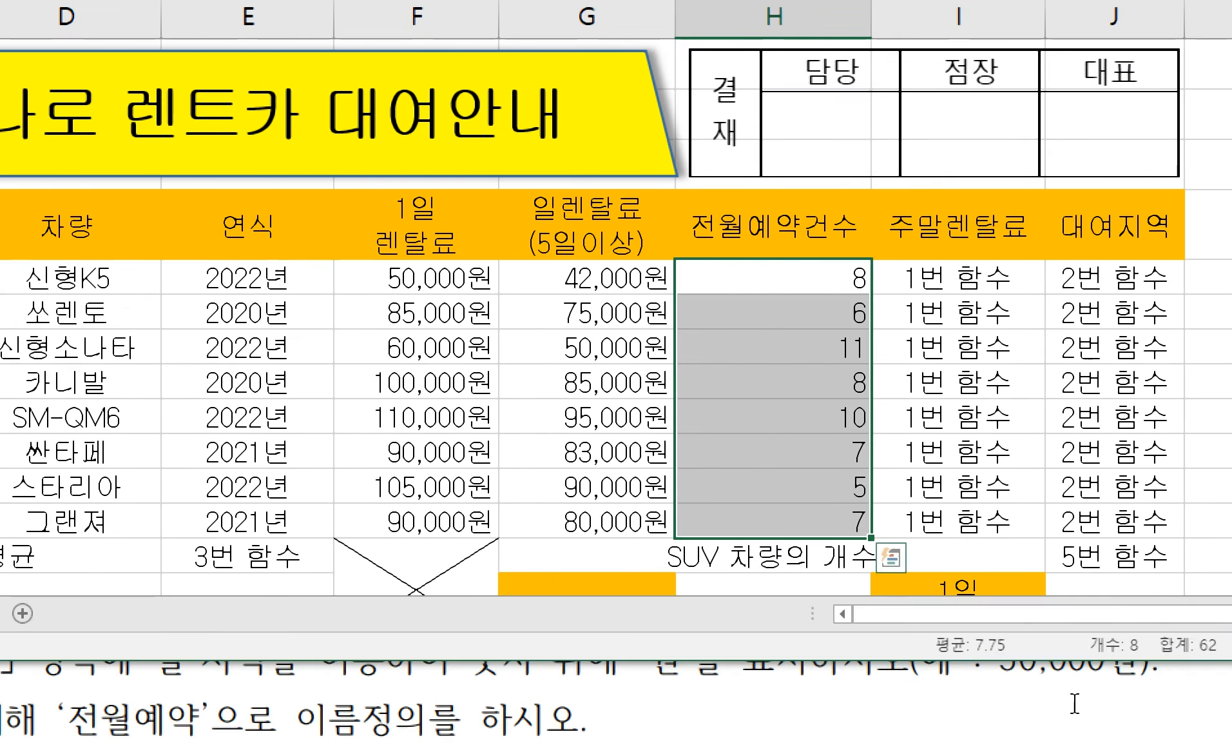
- Deselect H5:H12 and select it again to check its defined name
click(924, 441)
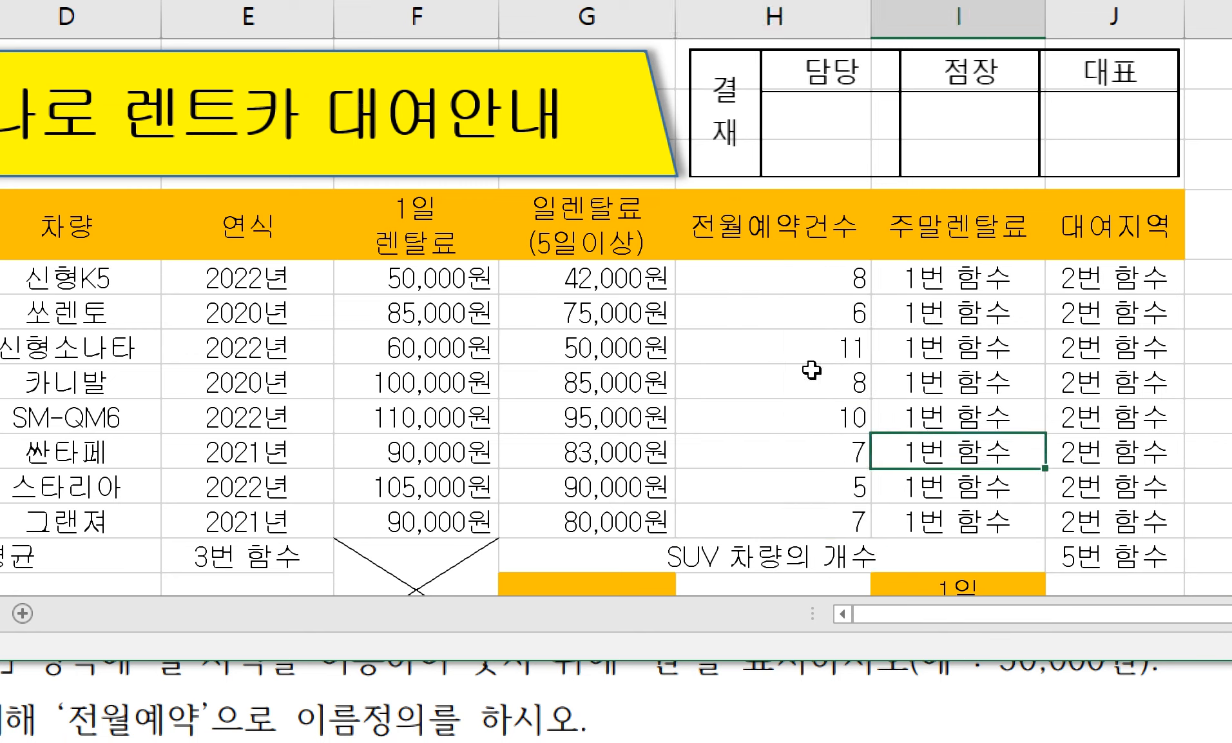
click(812, 370)
drag(841, 279, 783, 512)
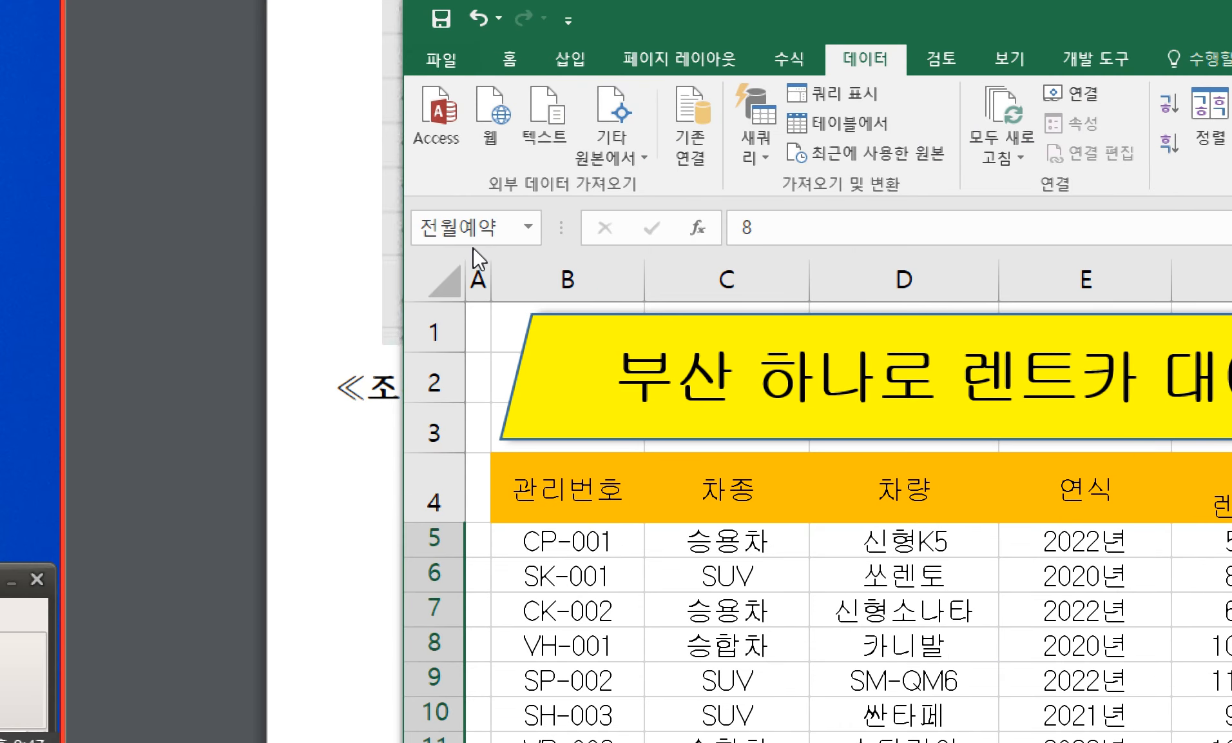
- Enter the misspelled name 전월예야ㄱ for the 전월예약건수 values in H5:H12
click(475, 230)
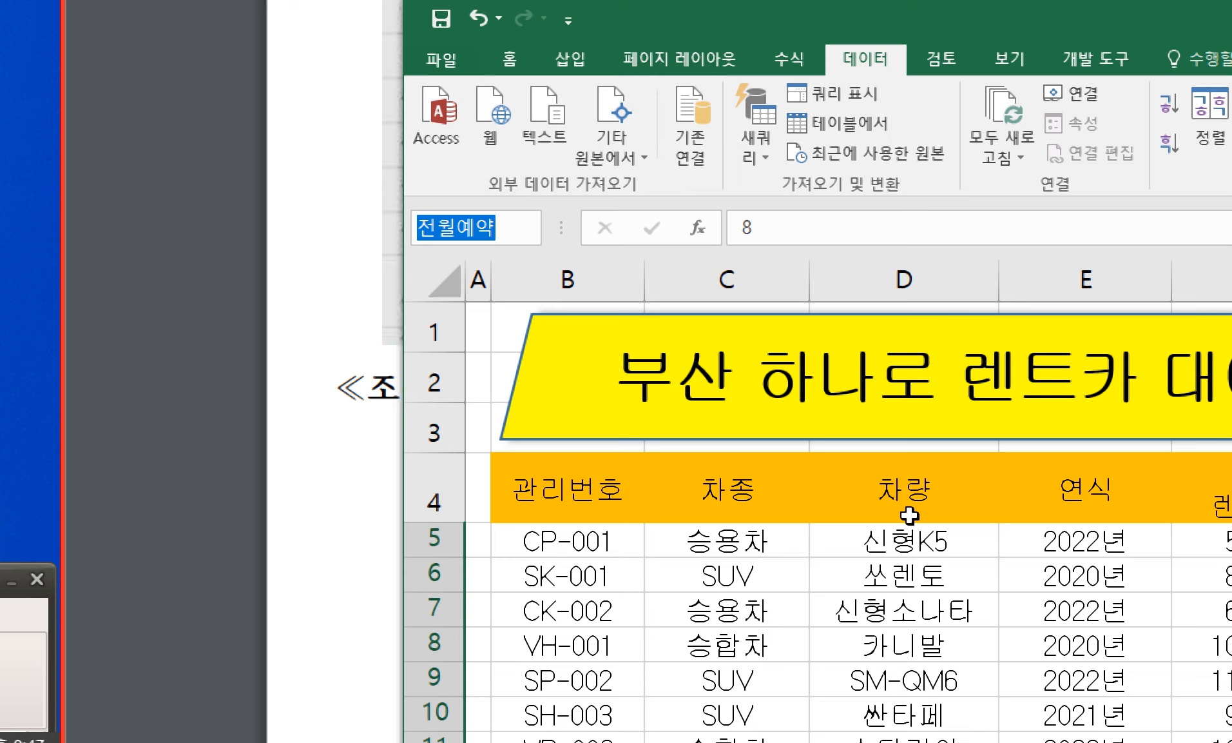
text(ㅈ월ㅇ)
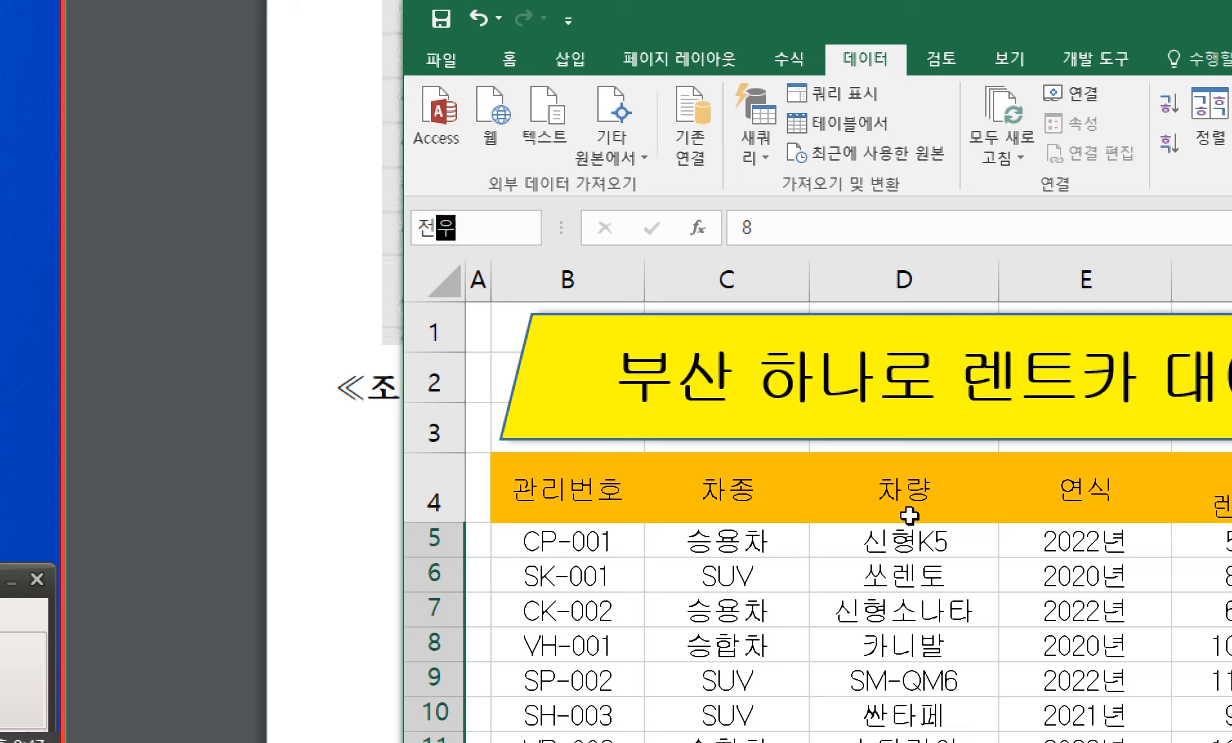
text(예야ㄱ)
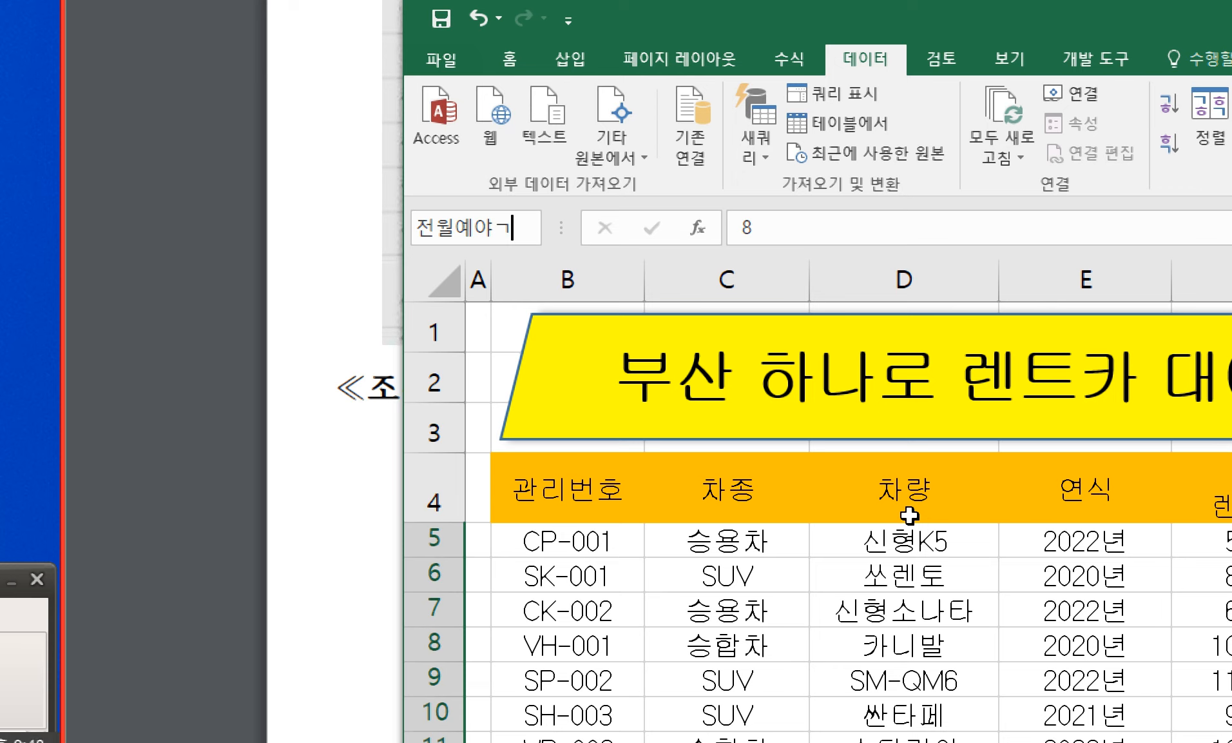
key(Return)
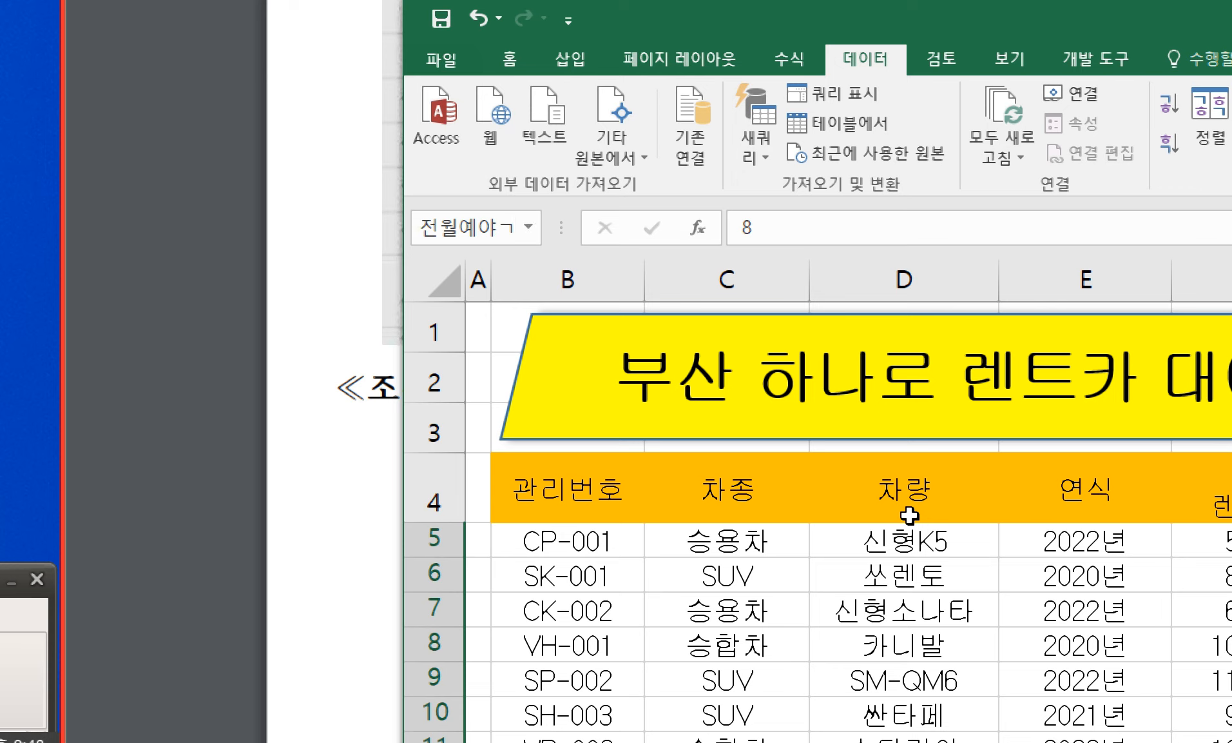
- Try to correct the misspelled name of H5:H12 by entering 전월예약 in its place
click(475, 232)
text(전)
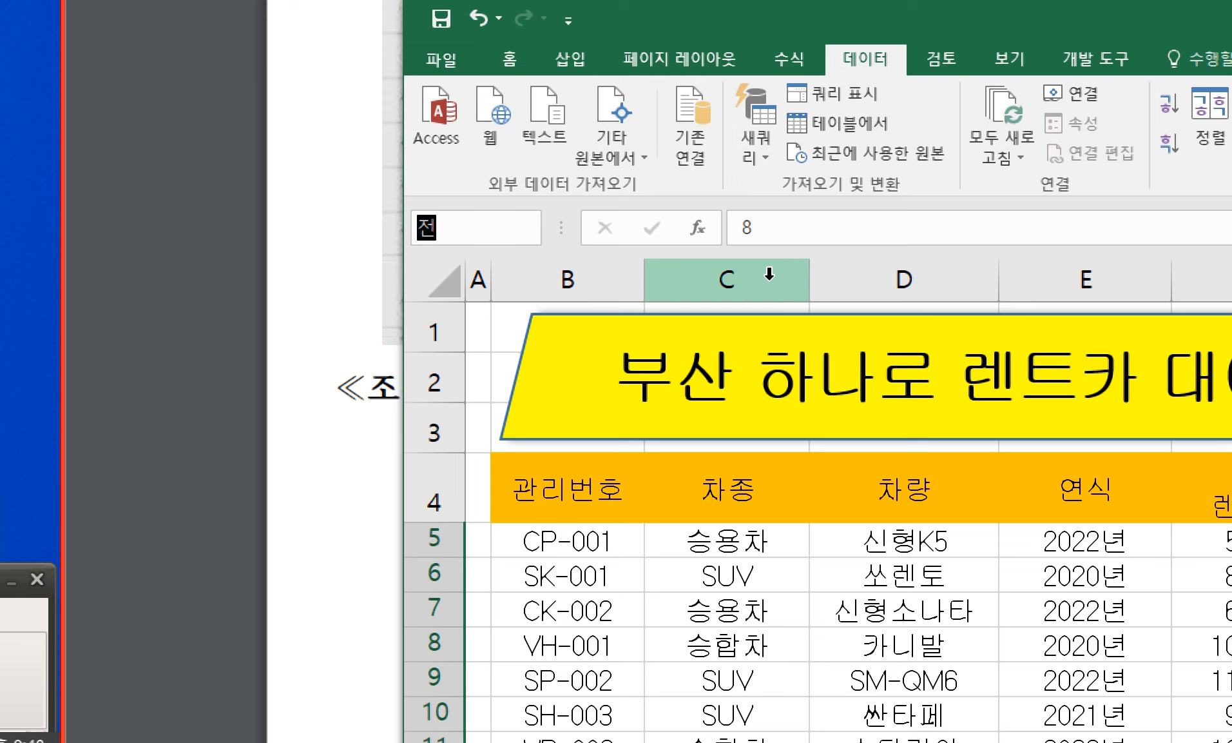
text(월예야ㄱ)
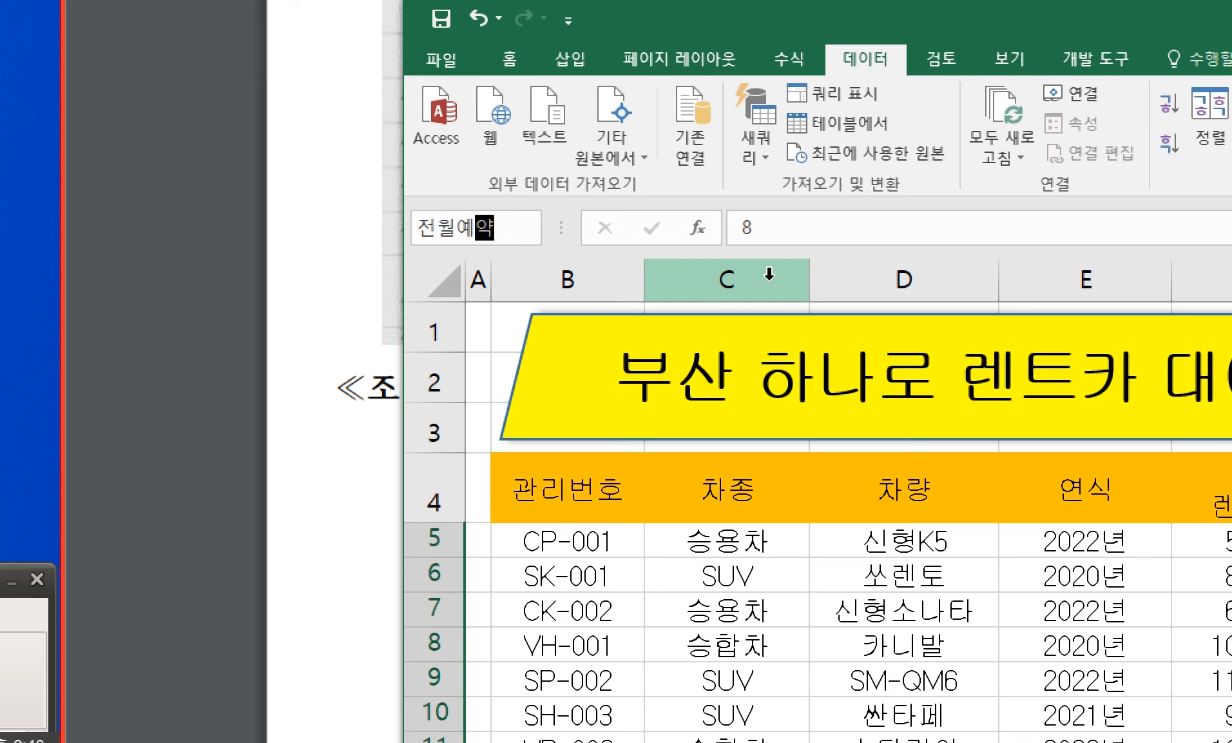
key(Return)
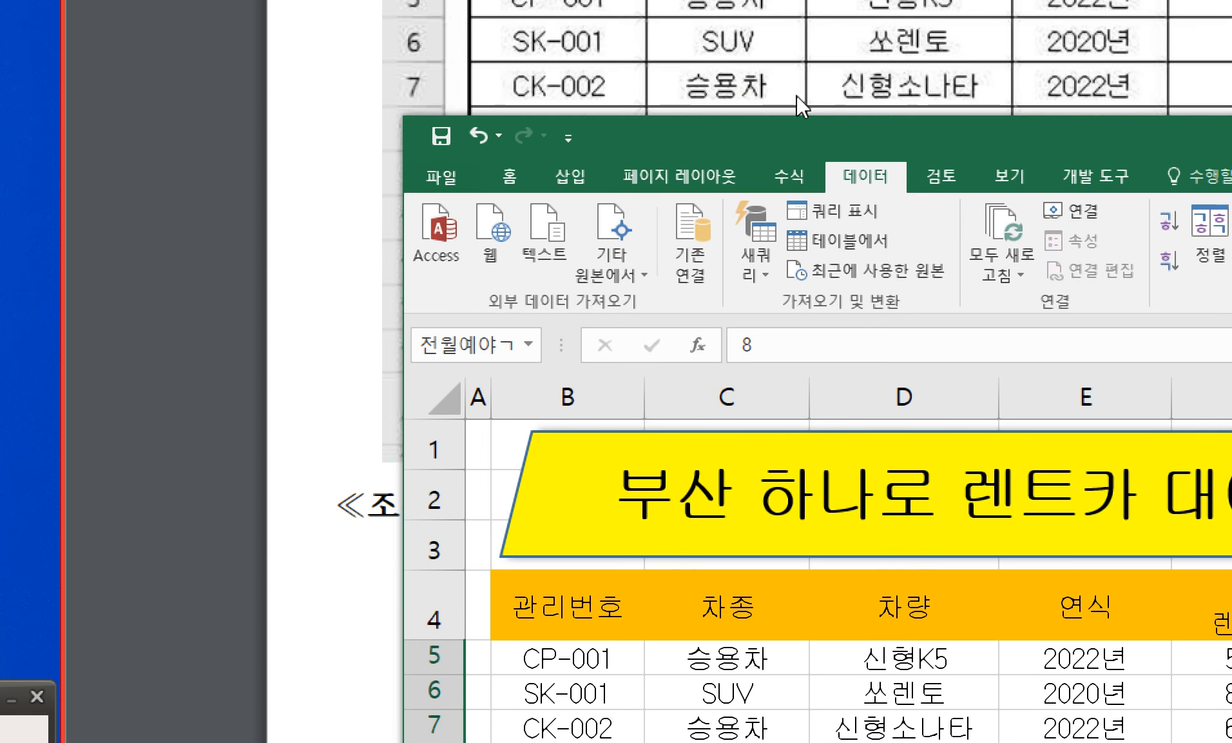
- Open the Name Manager and compare the references of 전월예야ㄱ and 전월예약
click(785, 66)
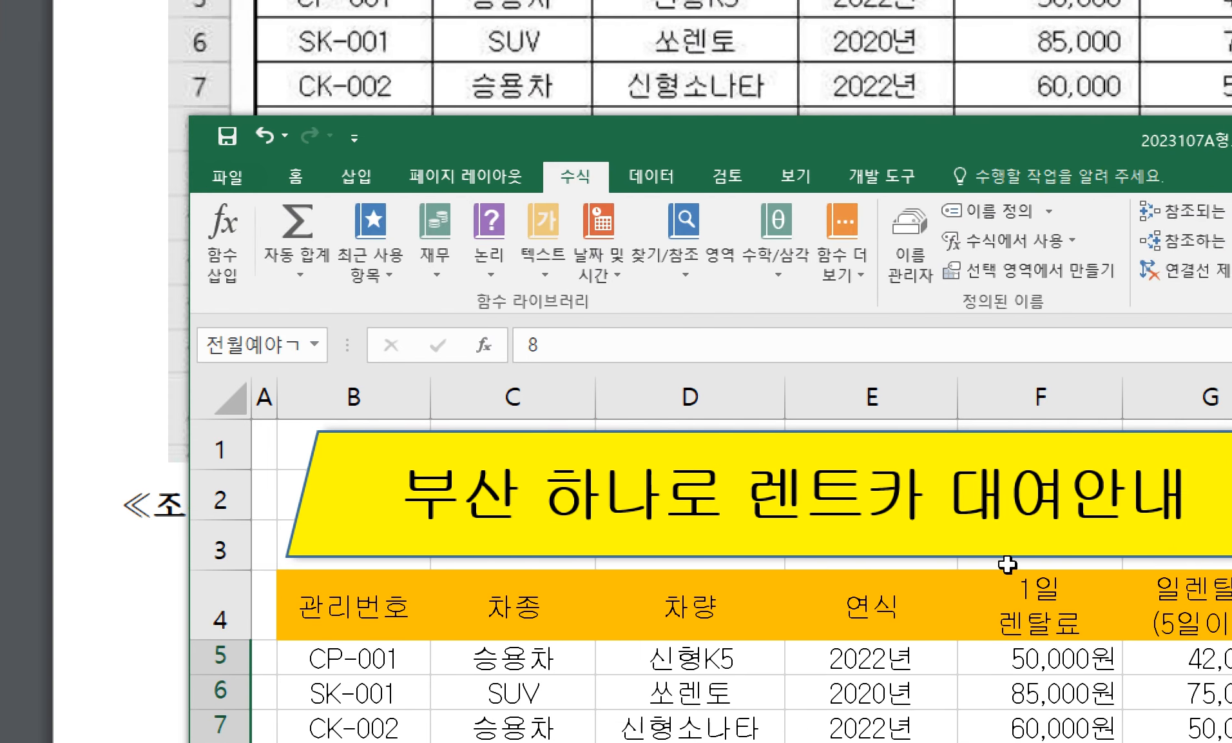
click(924, 271)
drag(894, 284, 538, 306)
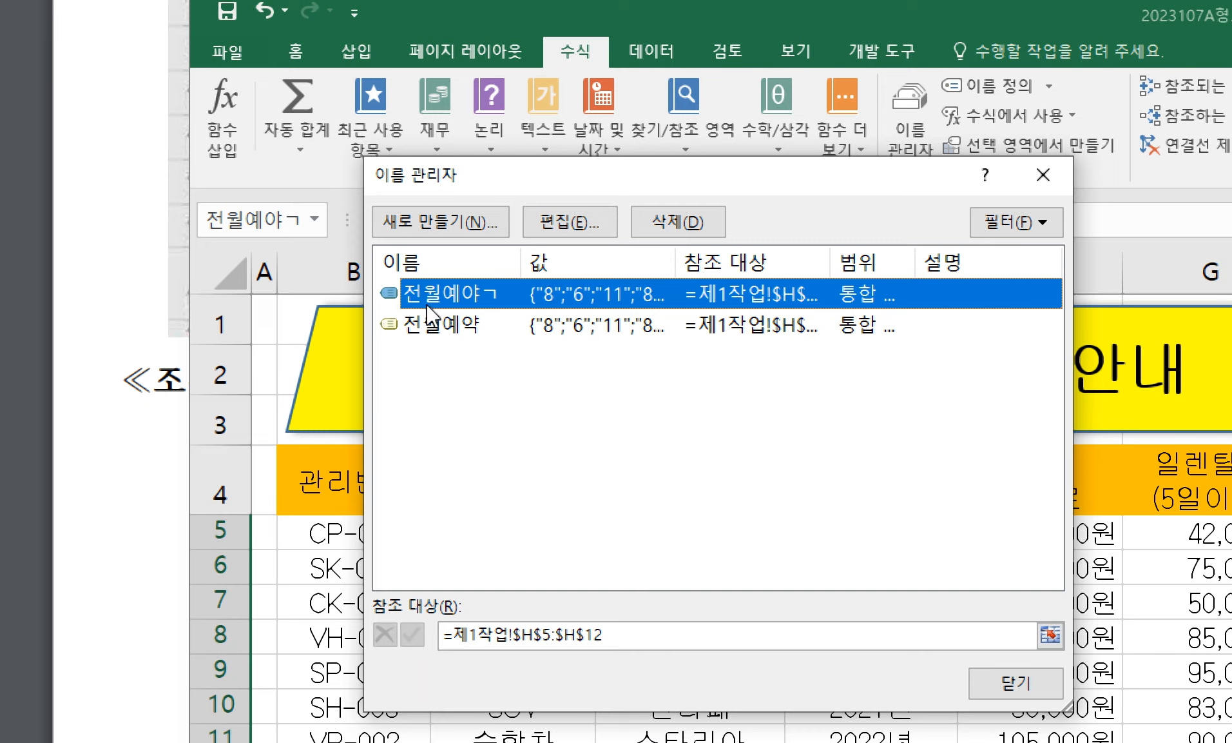
click(479, 324)
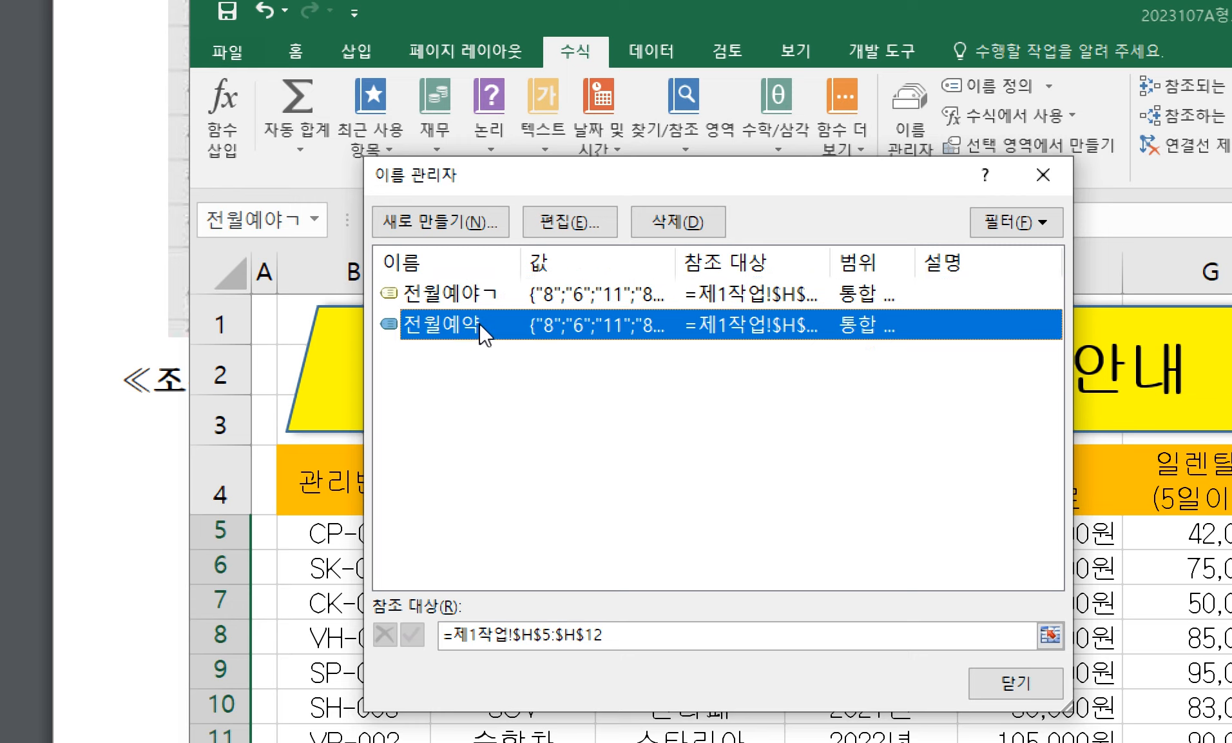
- Delete the misspelled name 전월예야ㄱ in the Name Manager, keep 전월예약, and close the manager
click(503, 290)
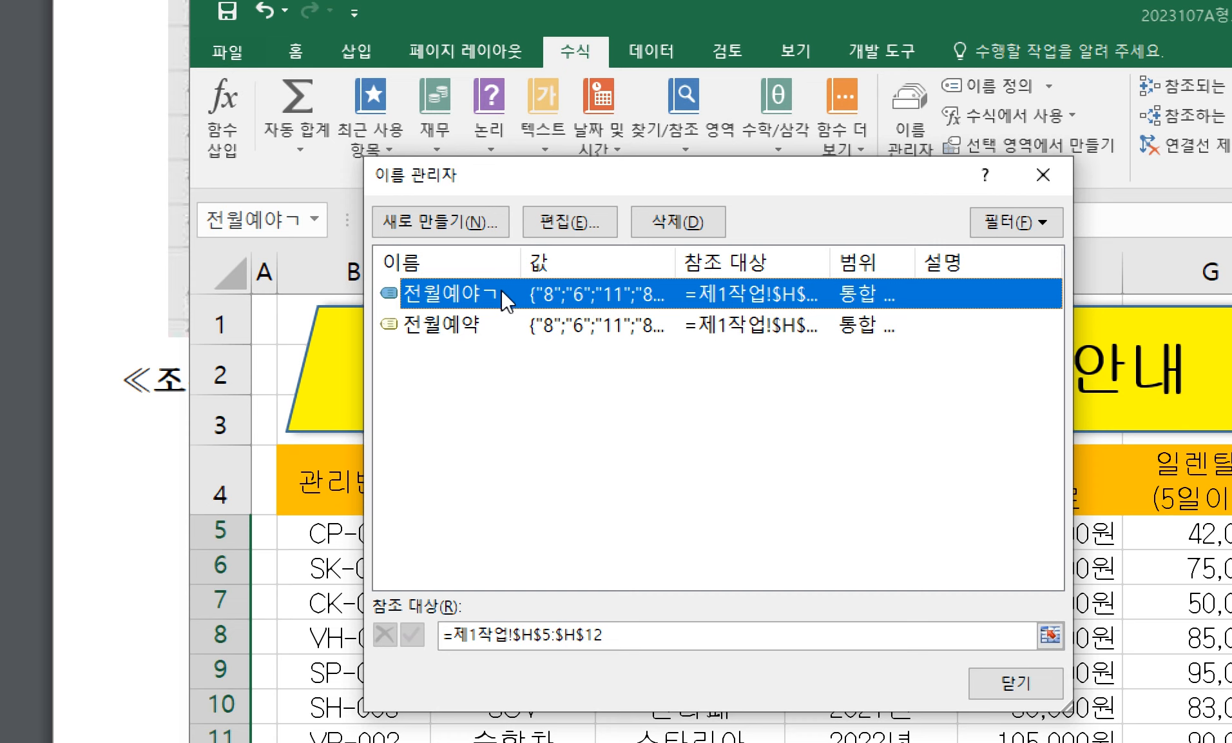
click(717, 226)
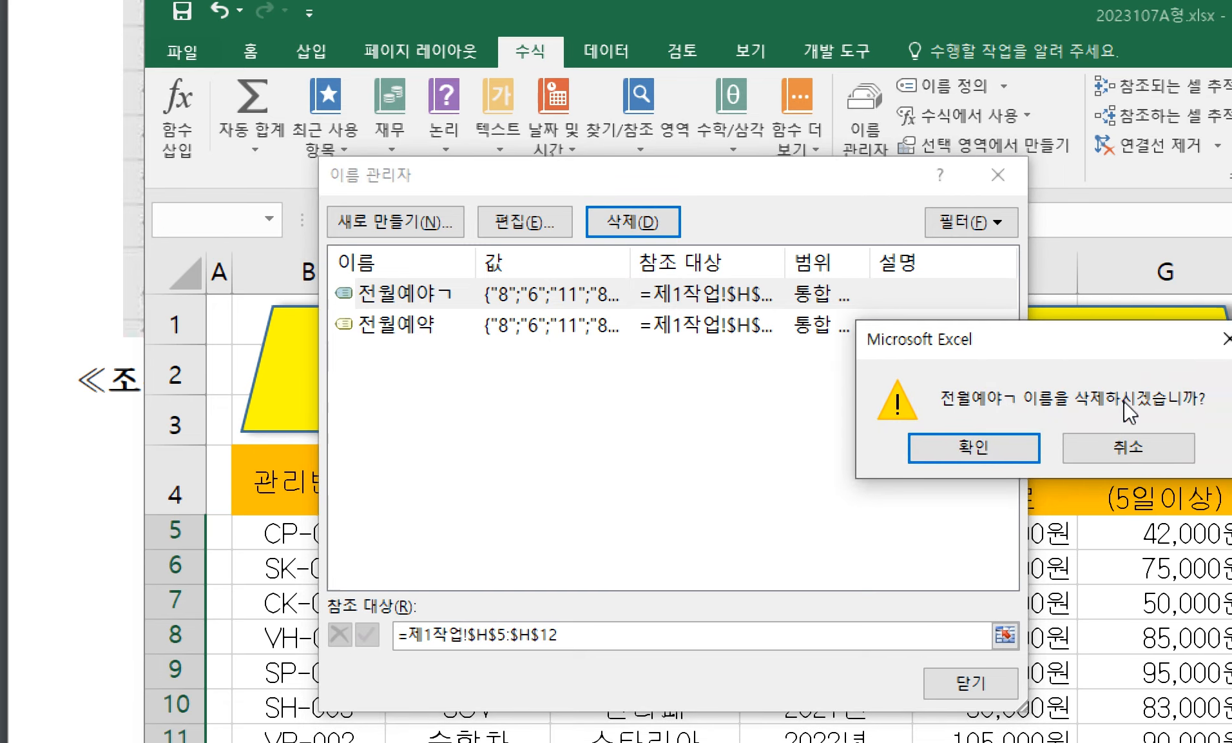
click(1173, 446)
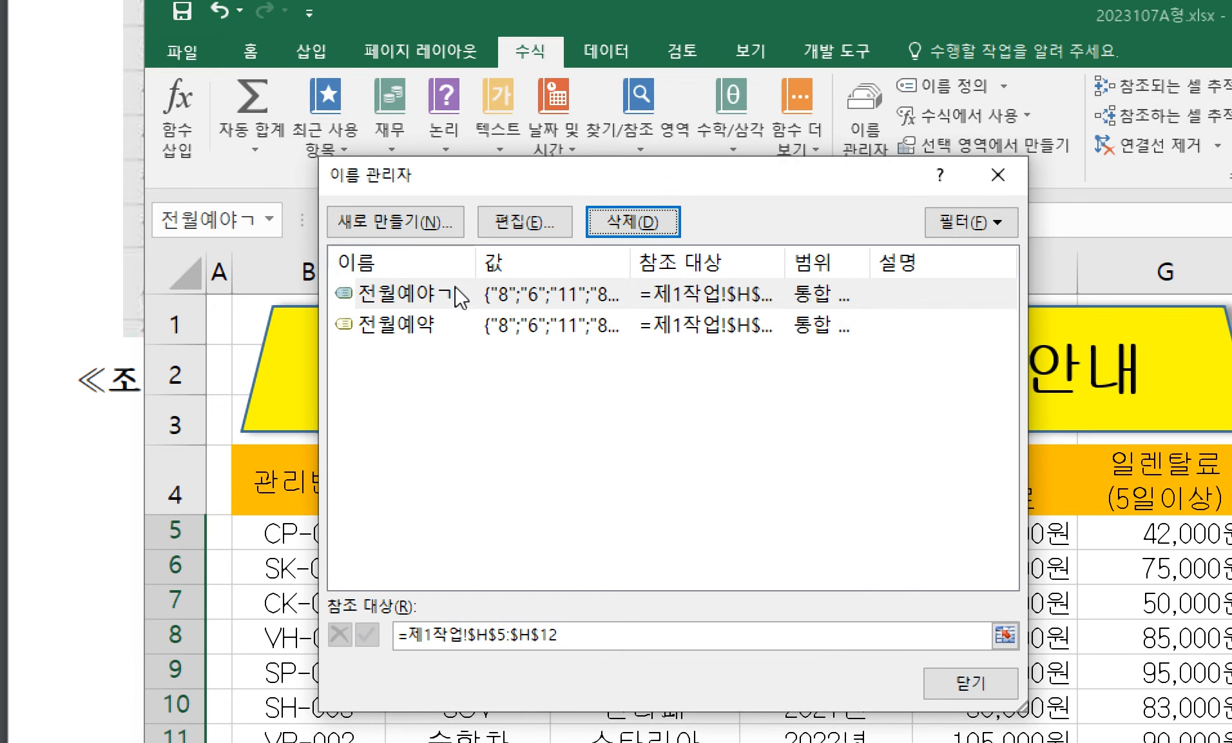
click(477, 293)
click(617, 221)
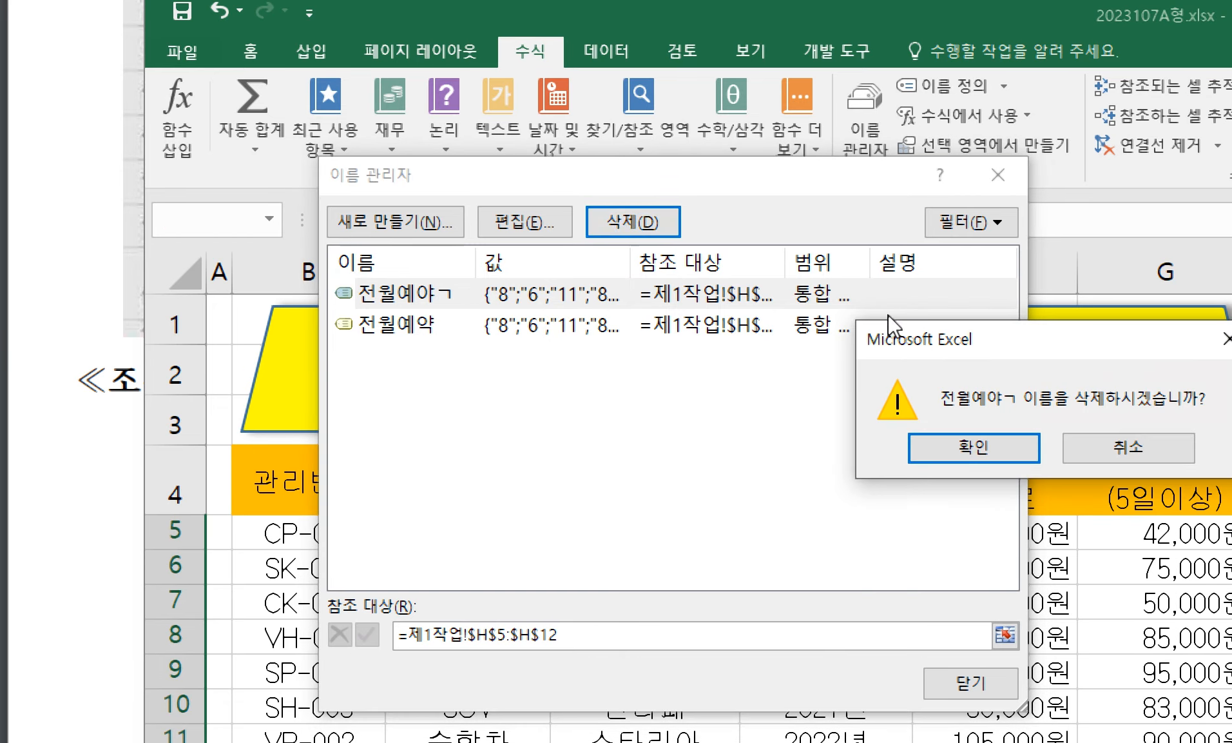
drag(883, 340, 550, 353)
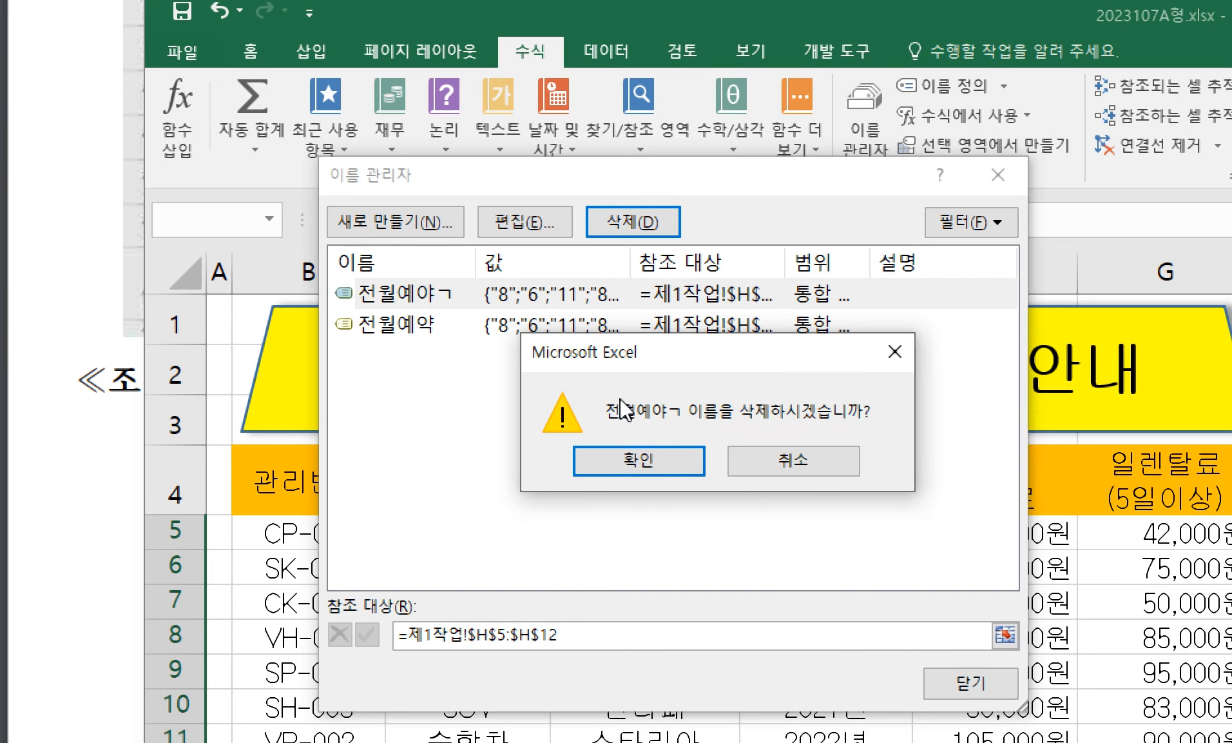
click(631, 459)
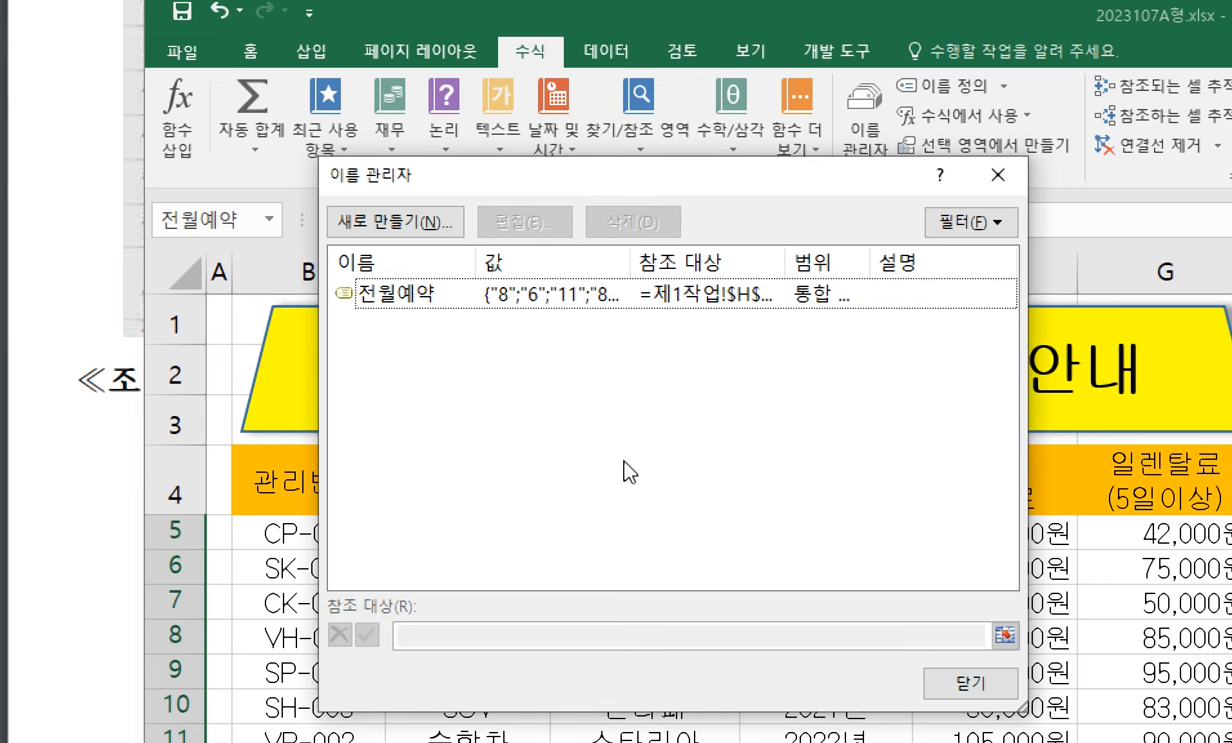
click(964, 687)
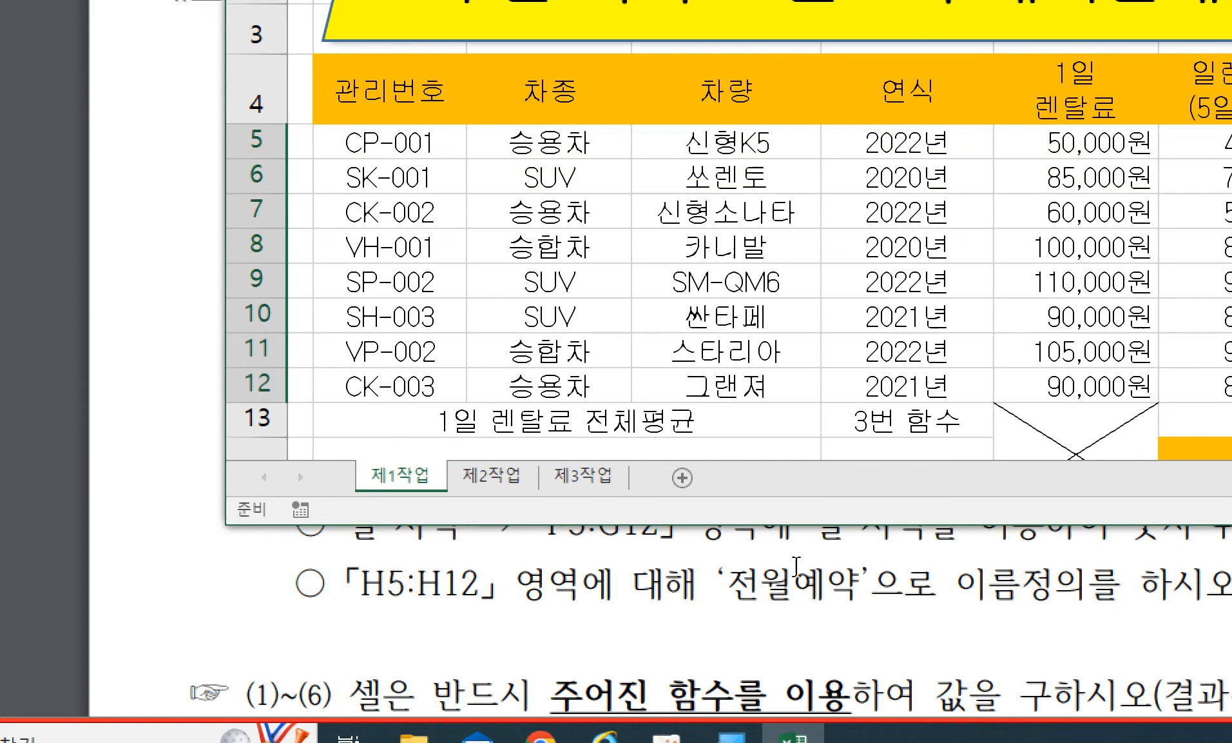
- Review the ≪조건≫ list in the exam PDF, from the font instruction to the H5:H12 name definition, against the 제1작업 sheet
click(797, 567)
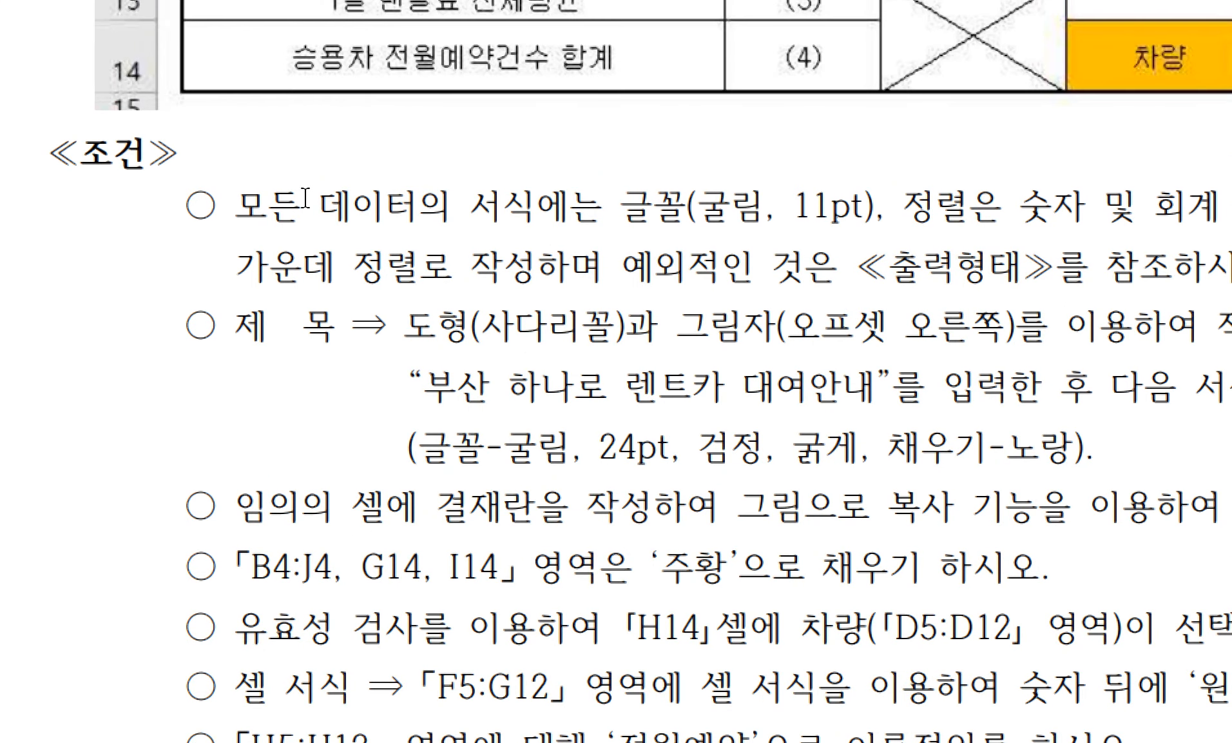
drag(175, 208, 567, 266)
click(567, 267)
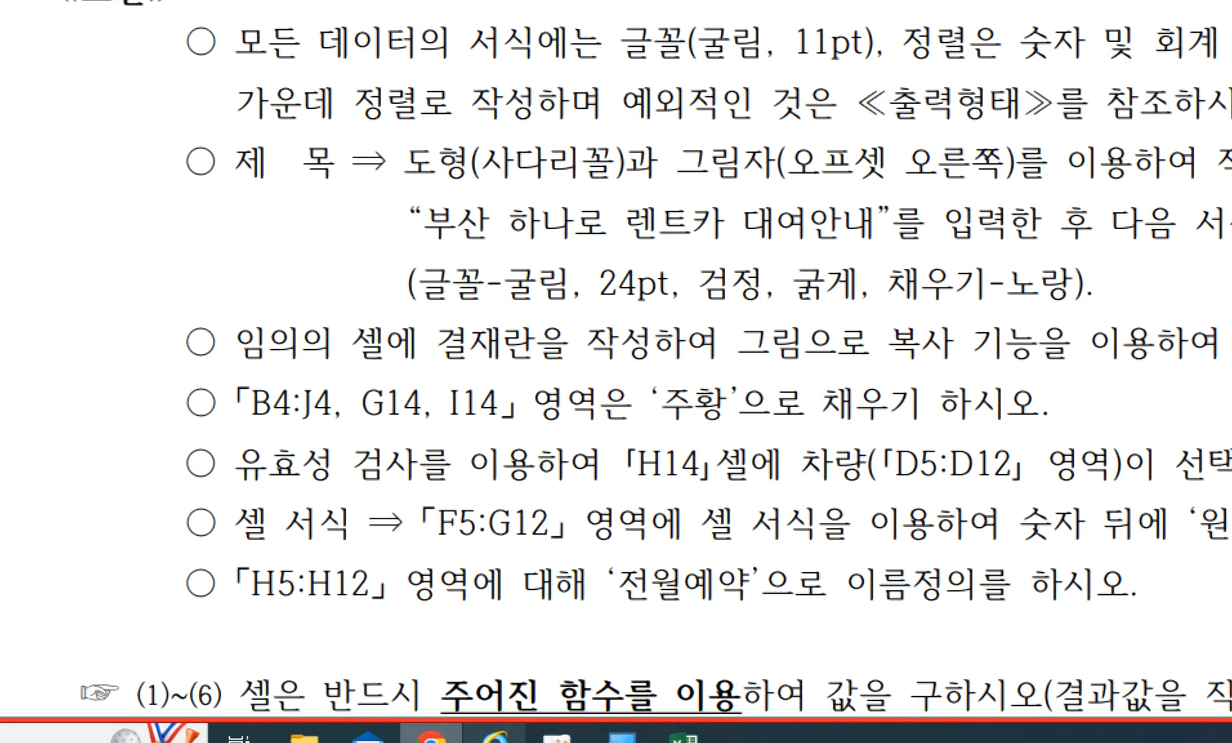
drag(193, 583, 1138, 587)
click(1138, 587)
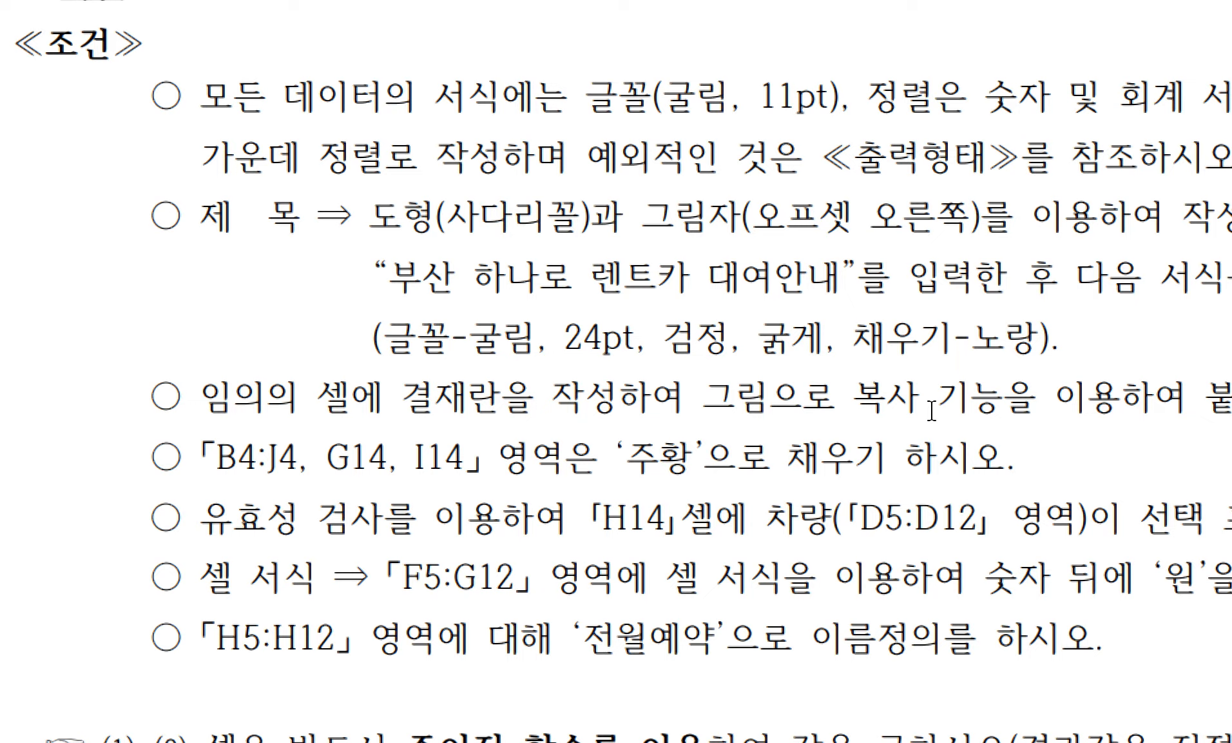
click(650, 734)
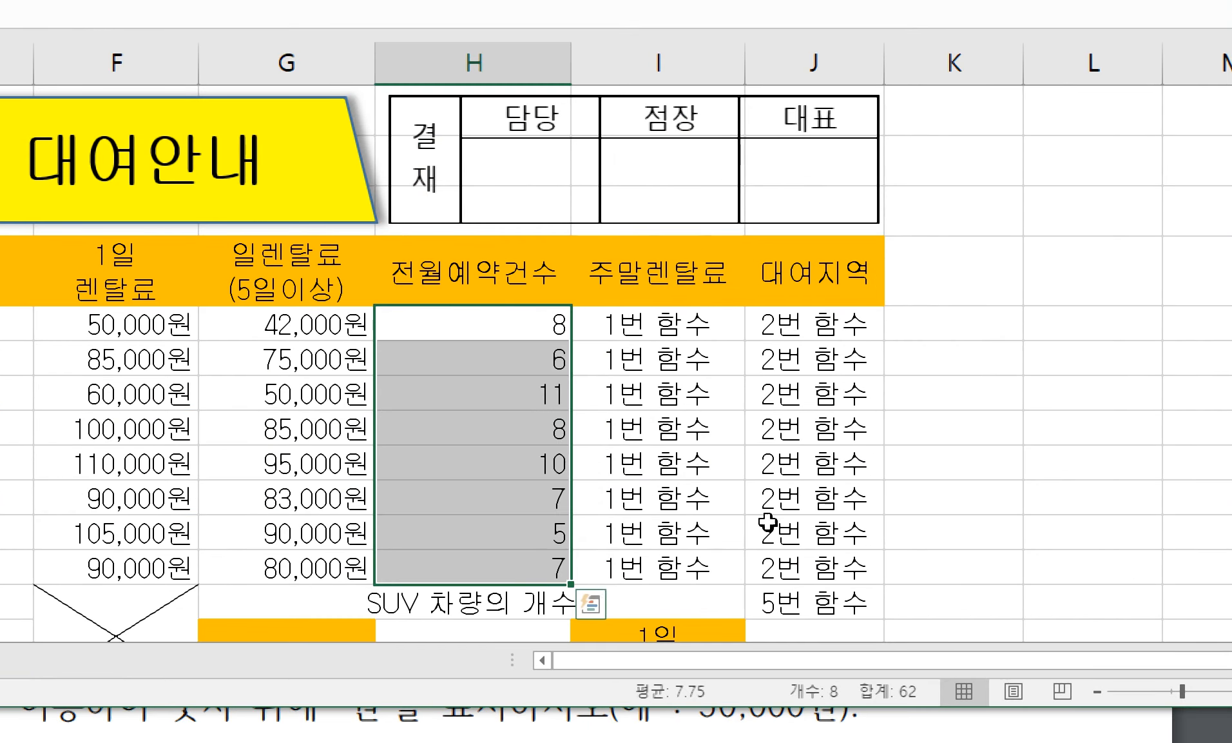
click(400, 573)
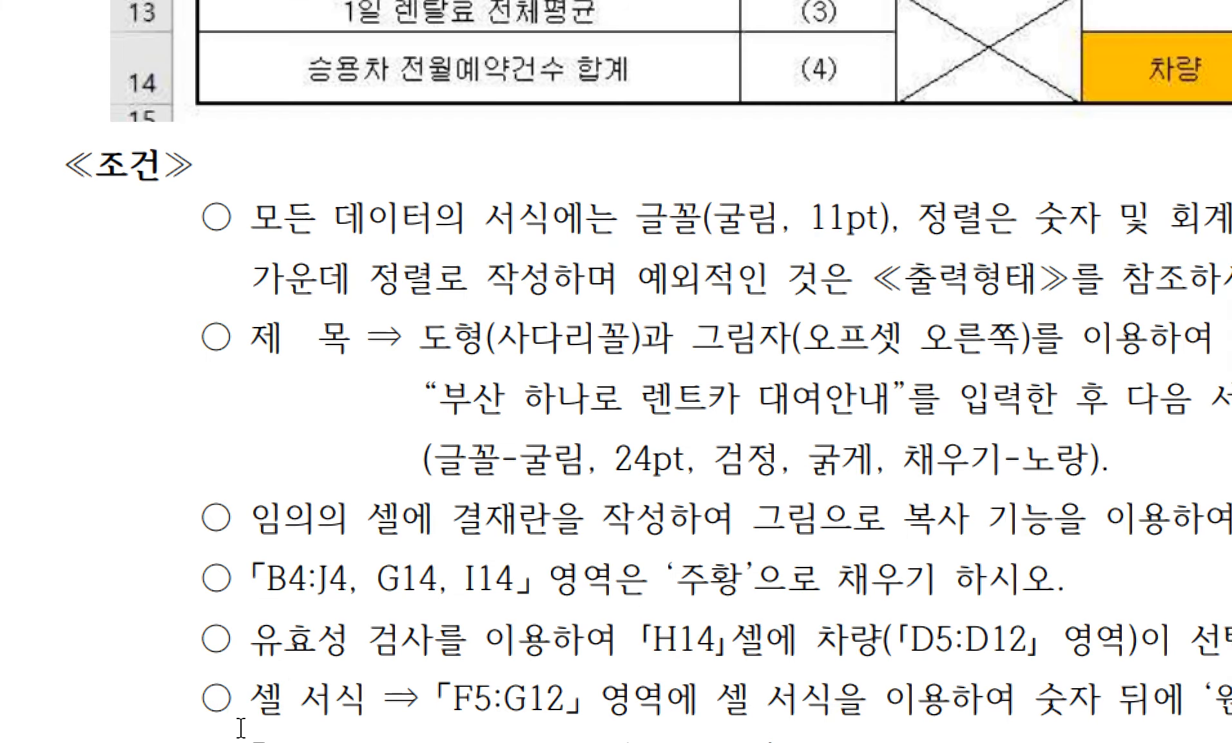
- Read the function instructions (1)~(6) and the conditional formatting instruction (7) in the exam PDF, including the required use of the given functions
scroll(240, 728, down, 10)
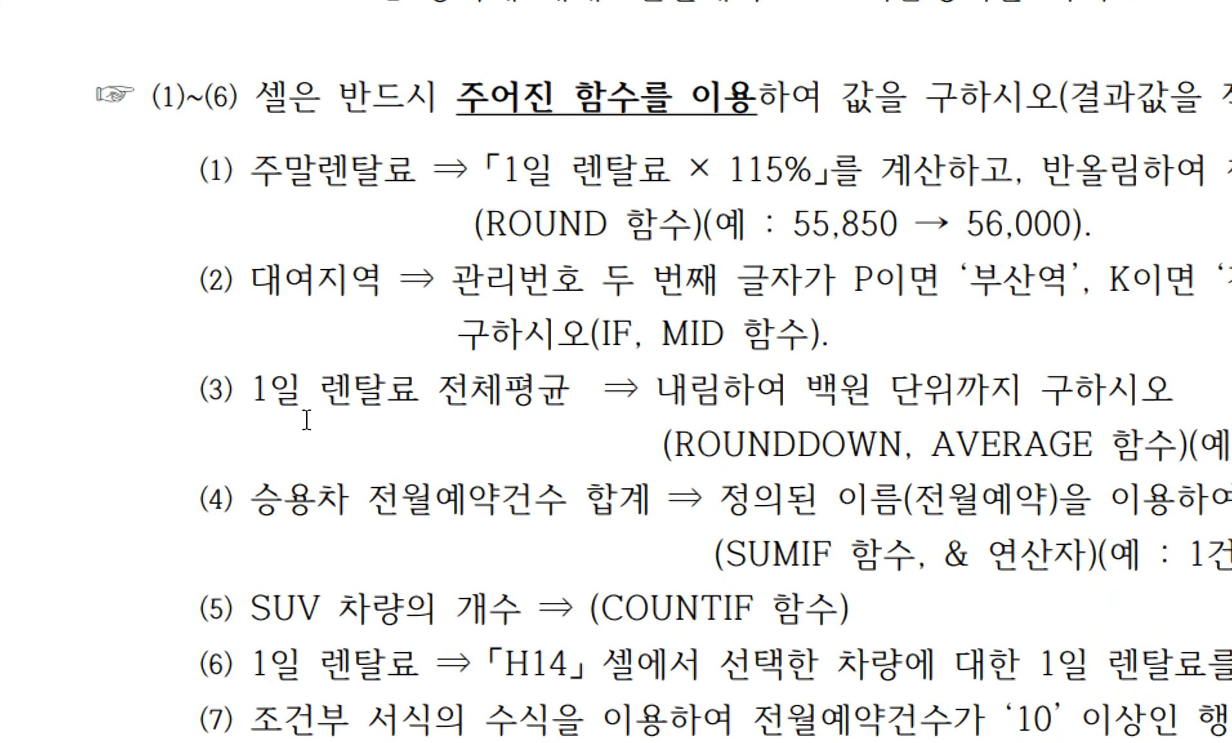
scroll(307, 419, down, 3)
scroll(226, 64, up, 2)
double_click(209, 128)
click(232, 145)
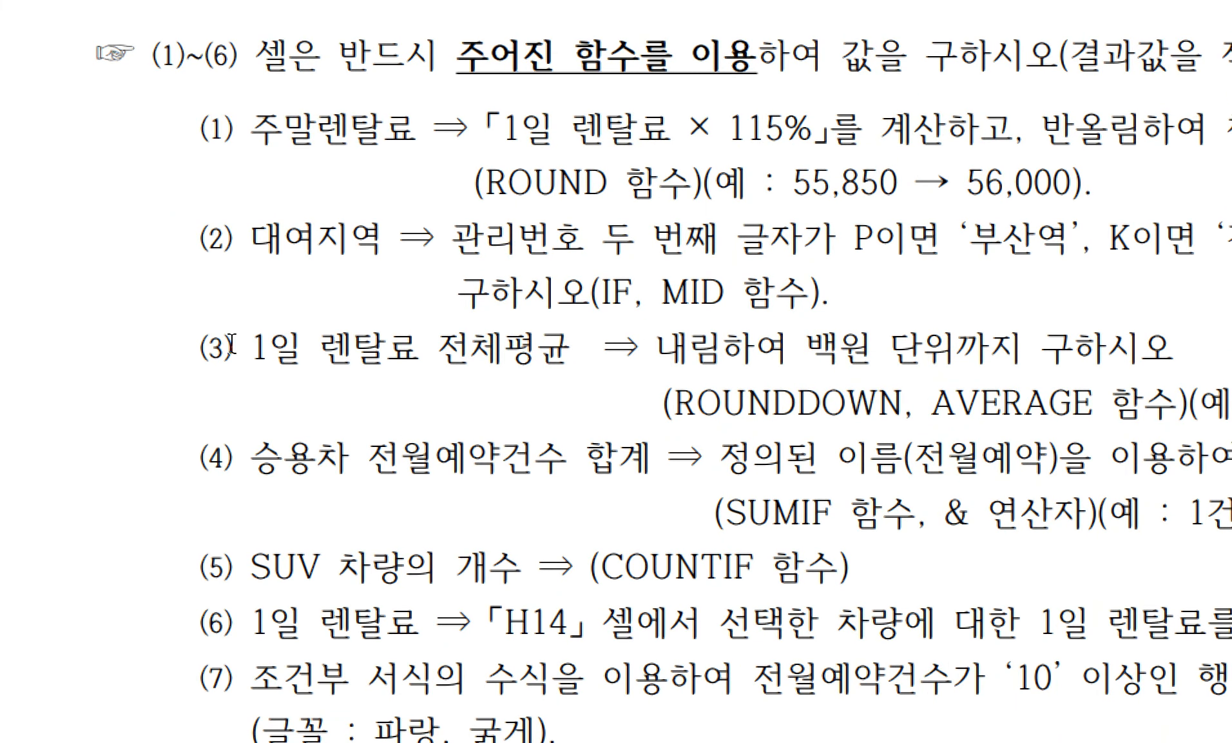
double_click(203, 676)
click(240, 678)
drag(1017, 90, 7, 93)
click(7, 93)
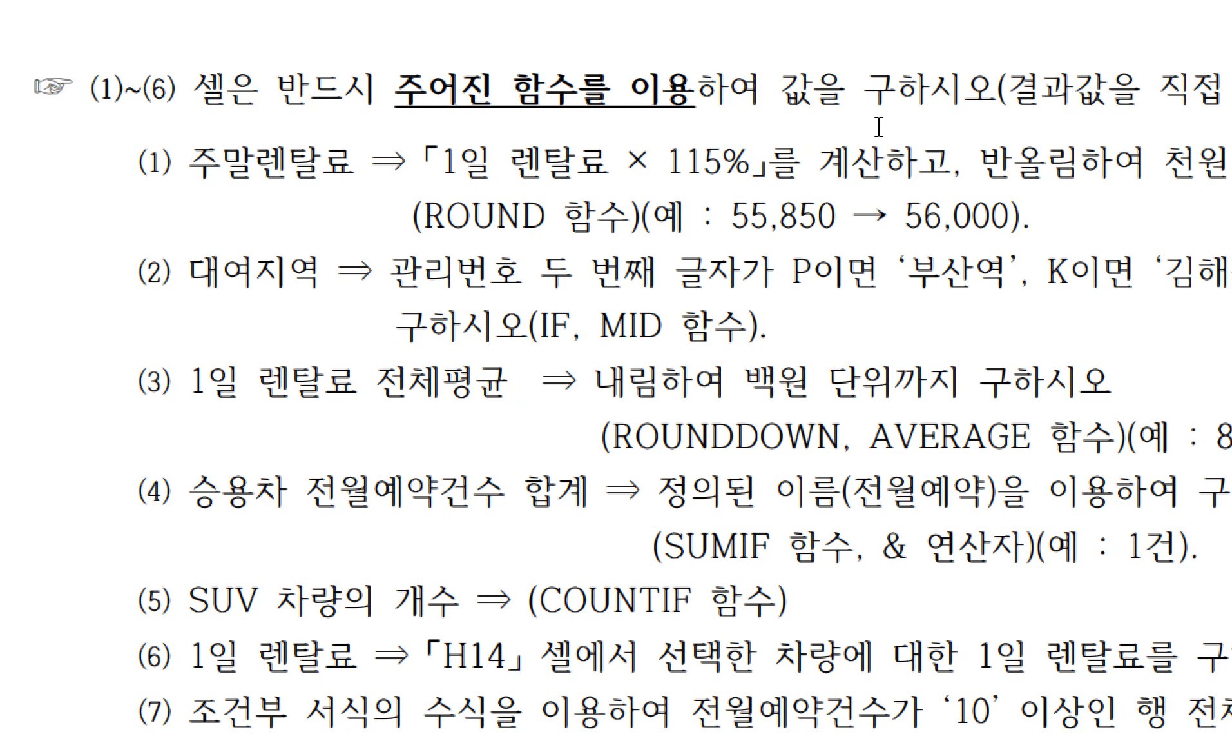
drag(961, 95, 186, 100)
click(187, 100)
scroll(258, 507, down, 1)
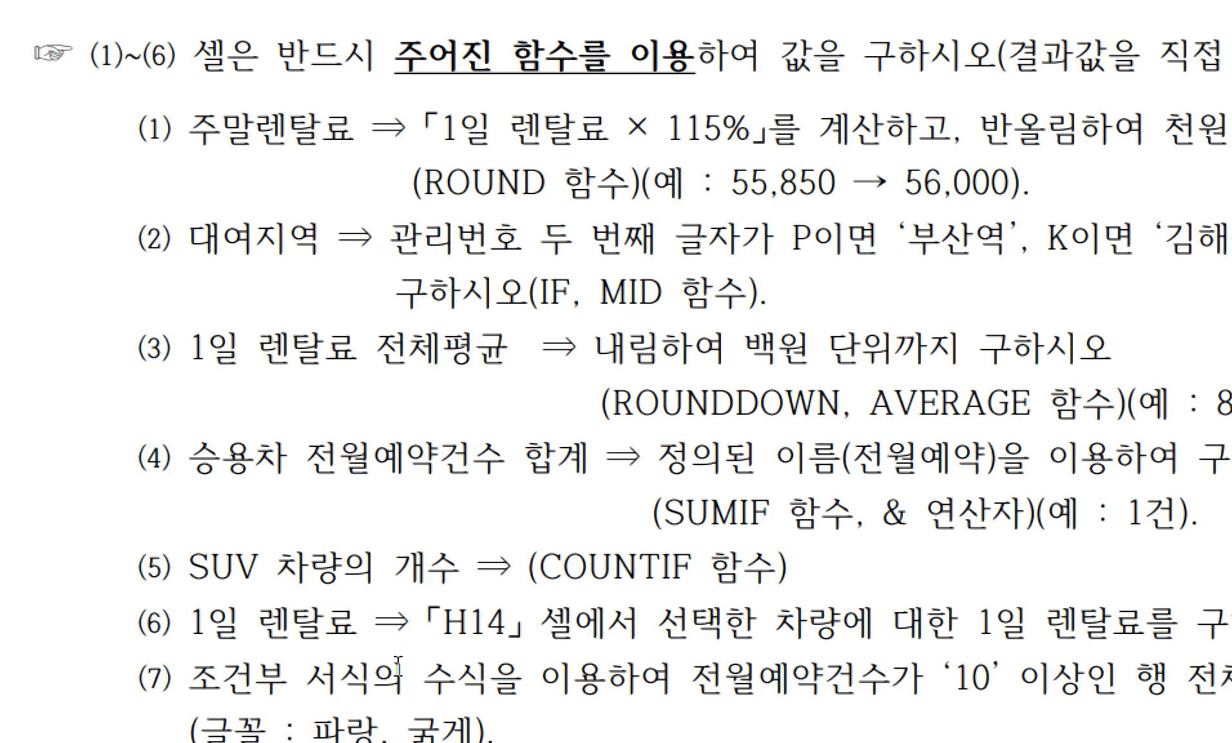